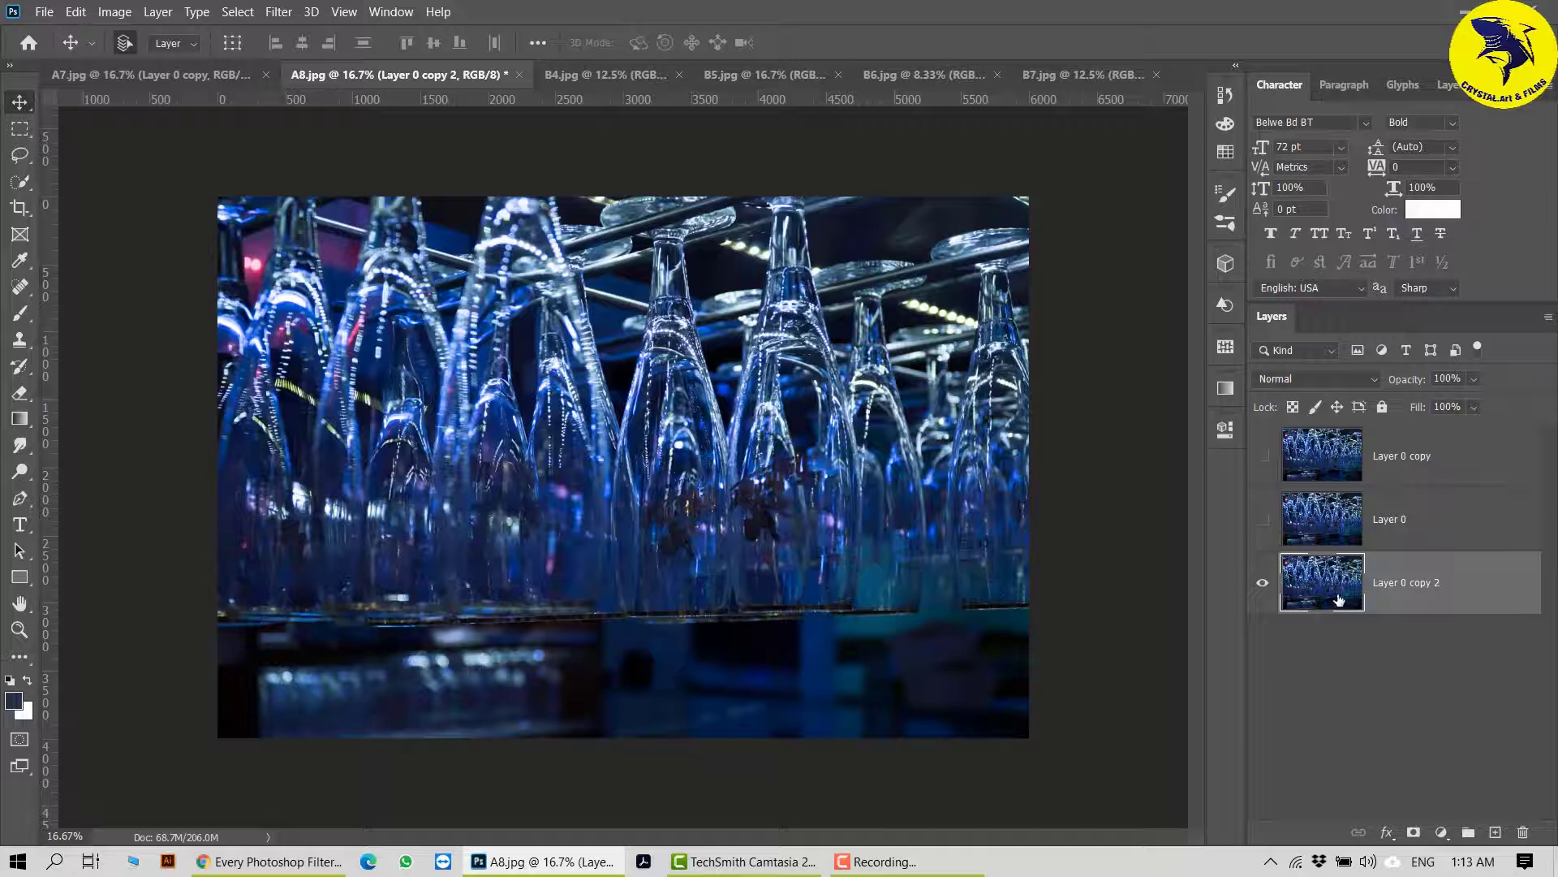
Step: Open the Polar Coordinates distortion filter for Layer 0 copy 2 in A8.jpg
left_click(279, 11)
mouse_move(422, 265)
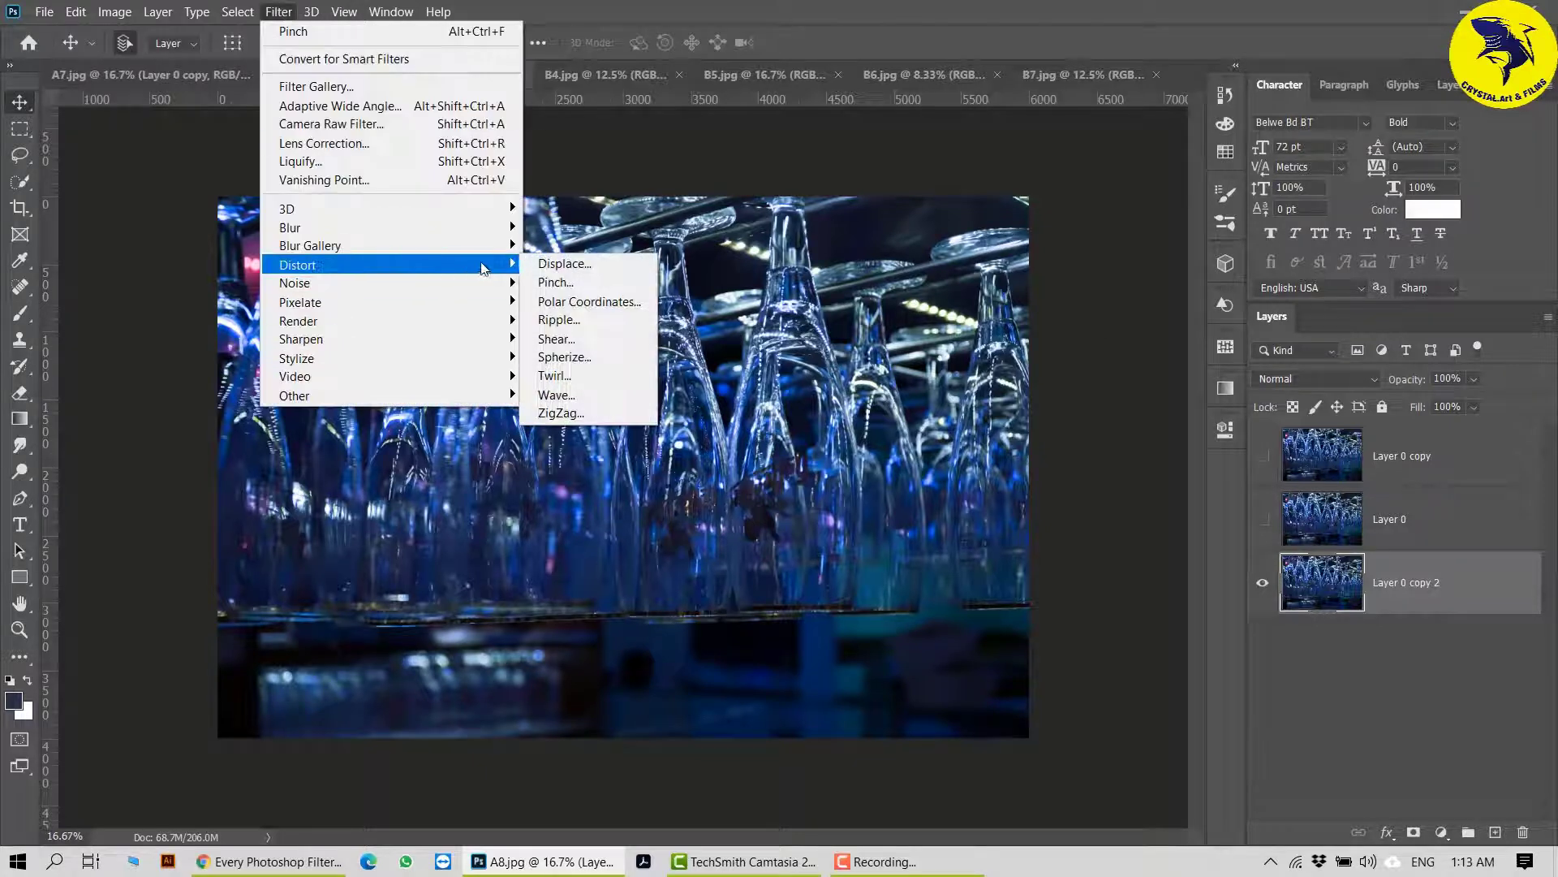
left_click(568, 301)
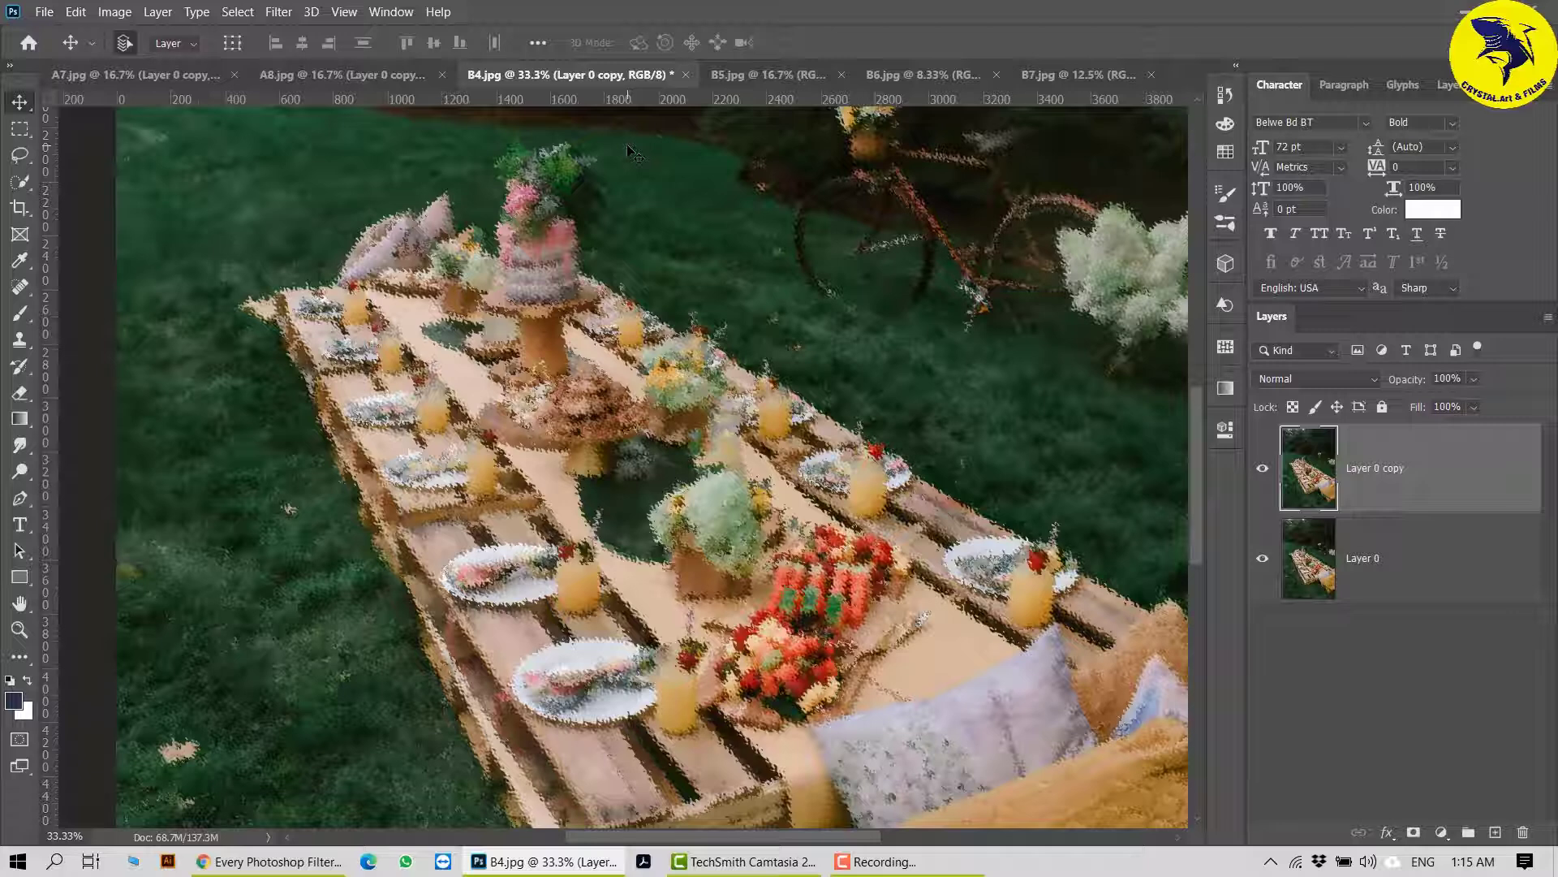
Step: Unlock the background layer of B5.jpg and duplicate it
left_click(768, 75)
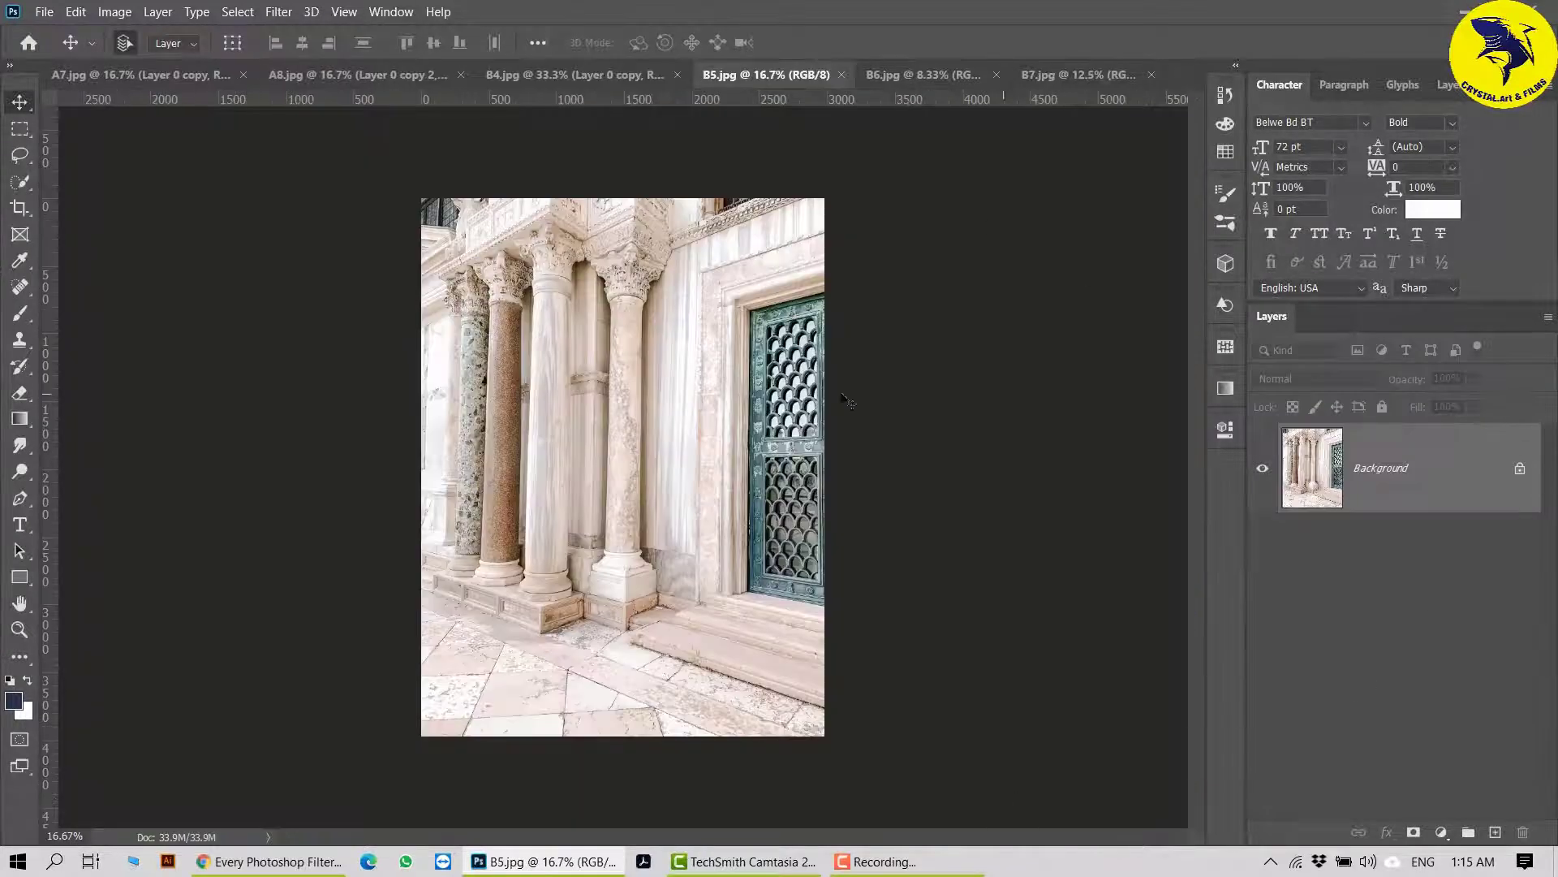
left_click(1519, 469)
key("ctrl+j")
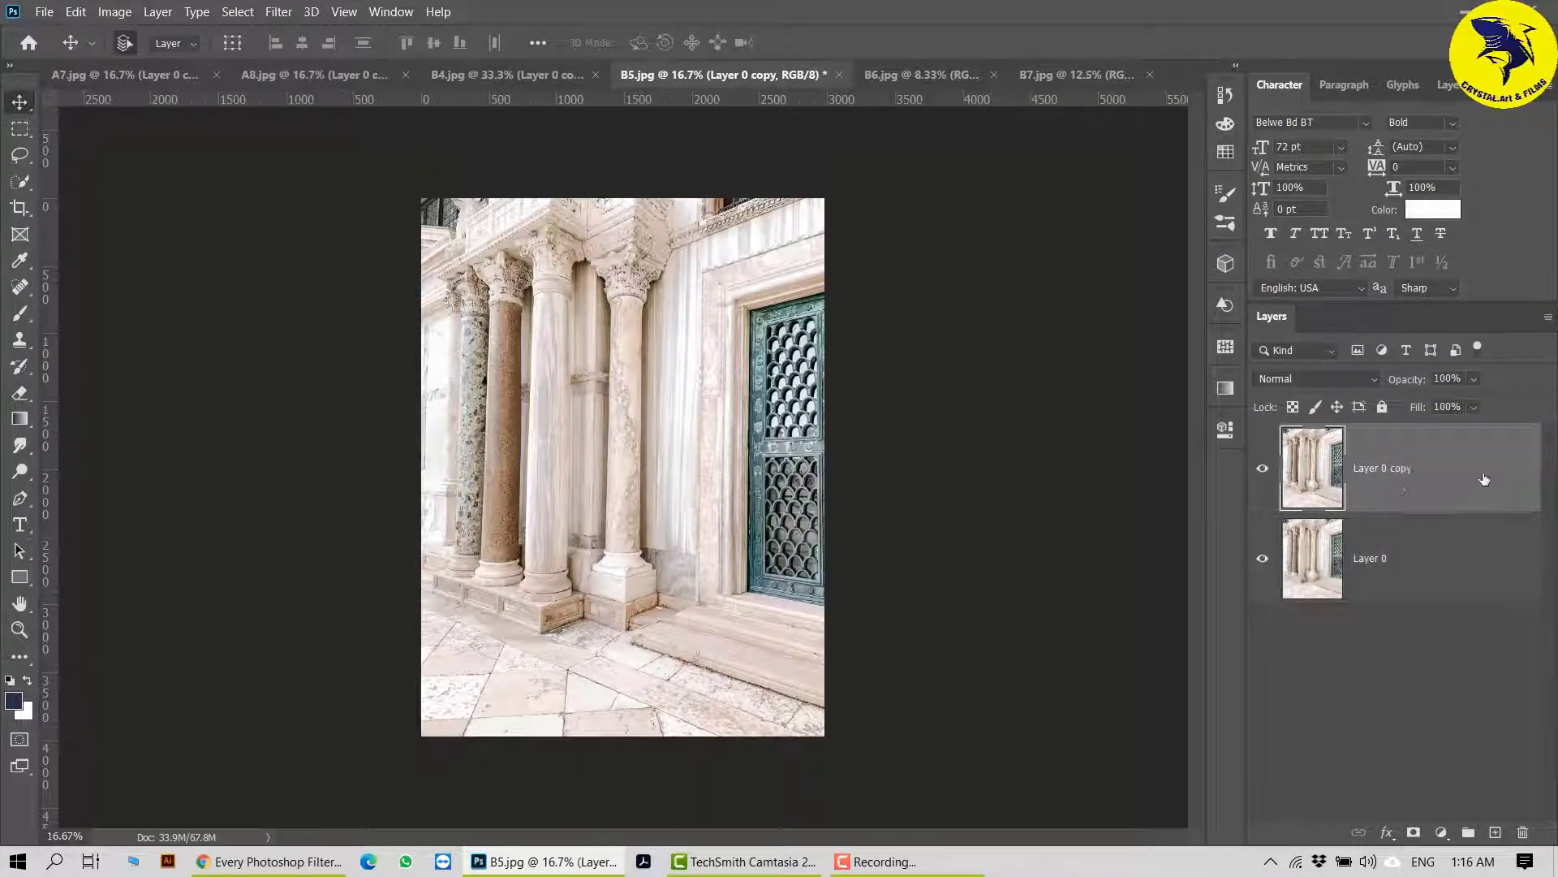
Step: Apply the Shear filter to Layer 0 copy with a wavy multi-point curve, using Wrap Around for the undefined areas
left_click(279, 12)
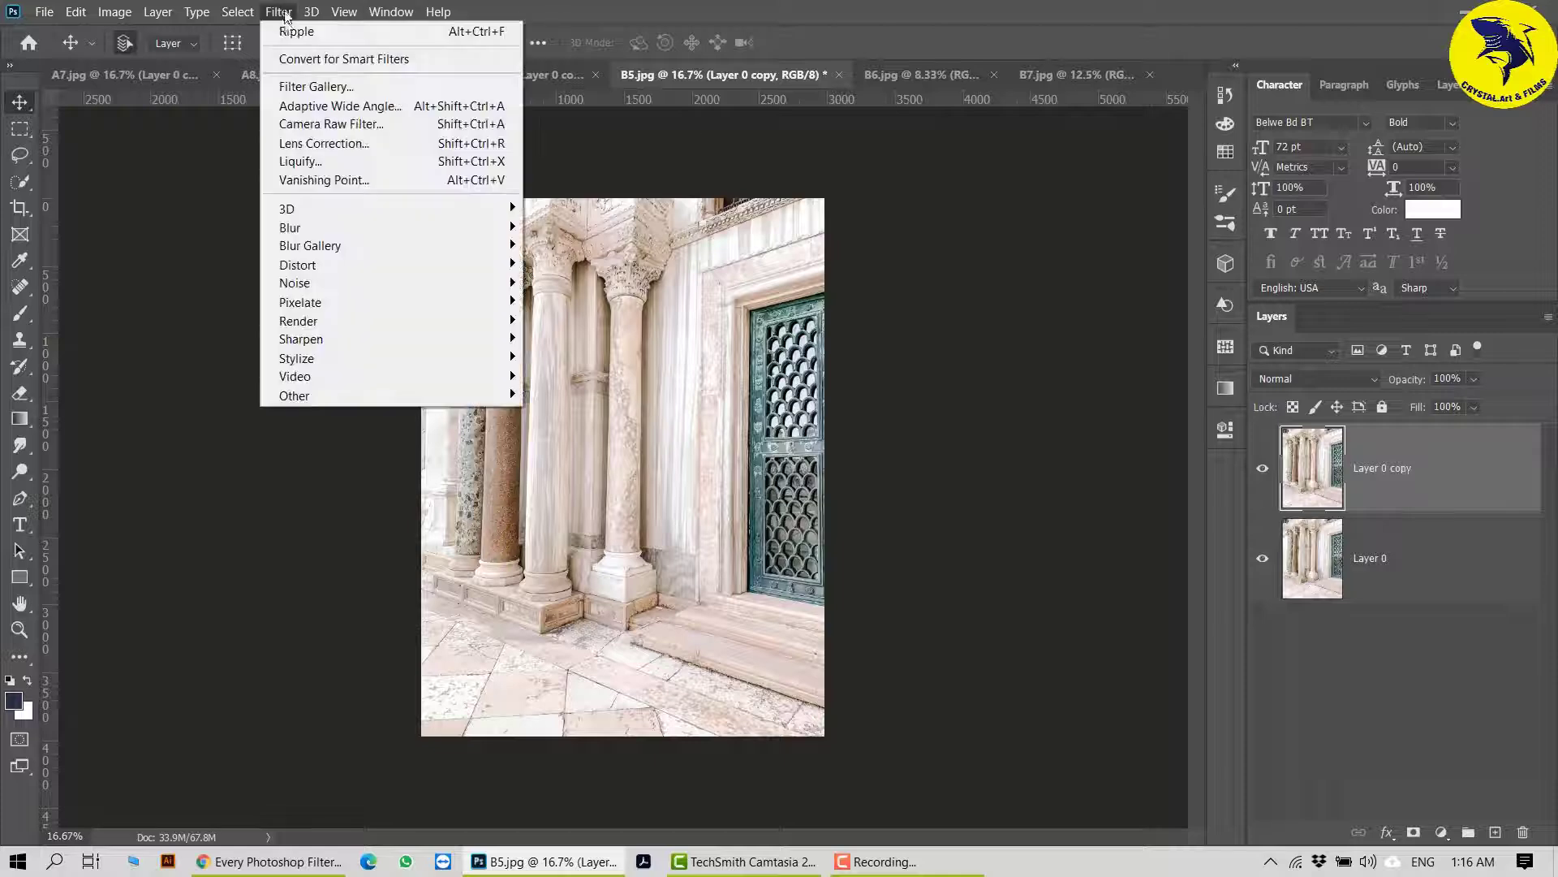
left_click(575, 344)
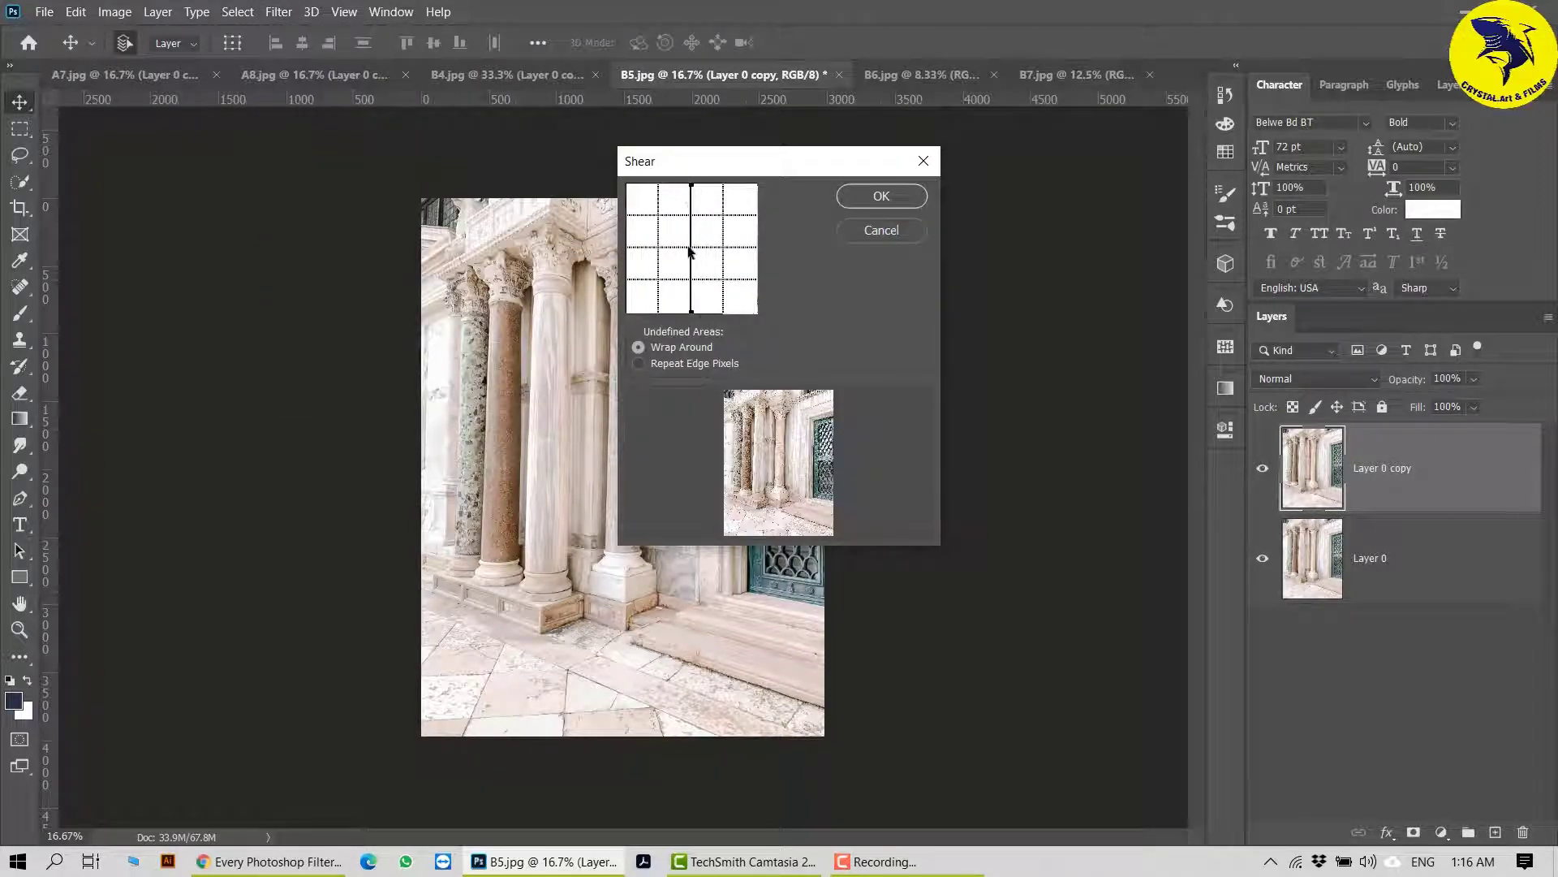
mouse_move(689, 251)
left_mouse_down()
mouse_move(651, 246)
mouse_move(690, 225)
left_mouse_up()
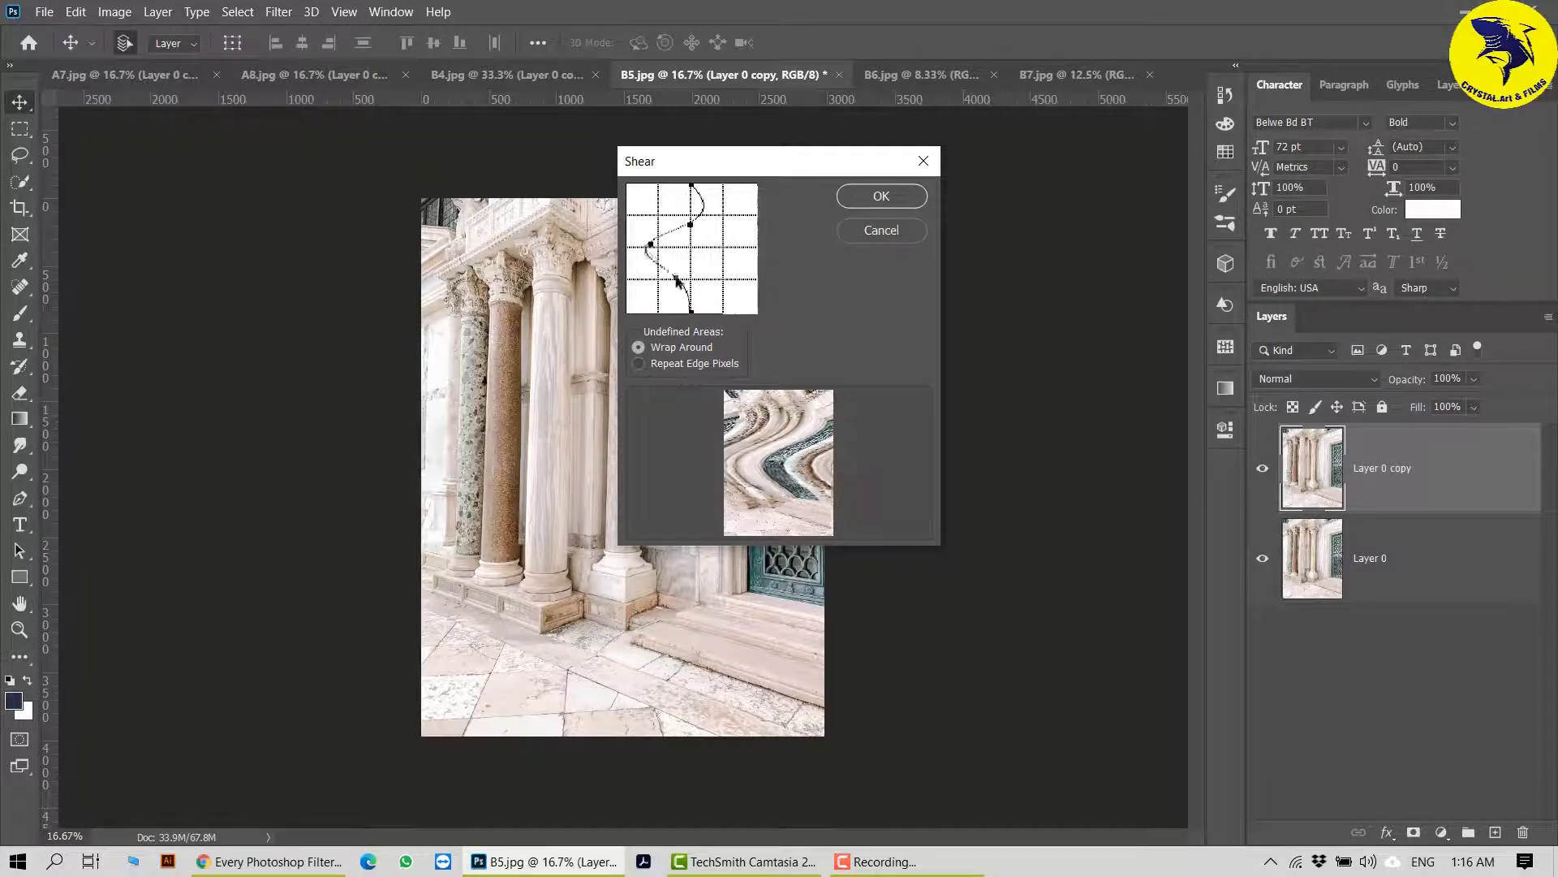
left_click_drag(677, 280, 689, 269)
left_click(904, 196)
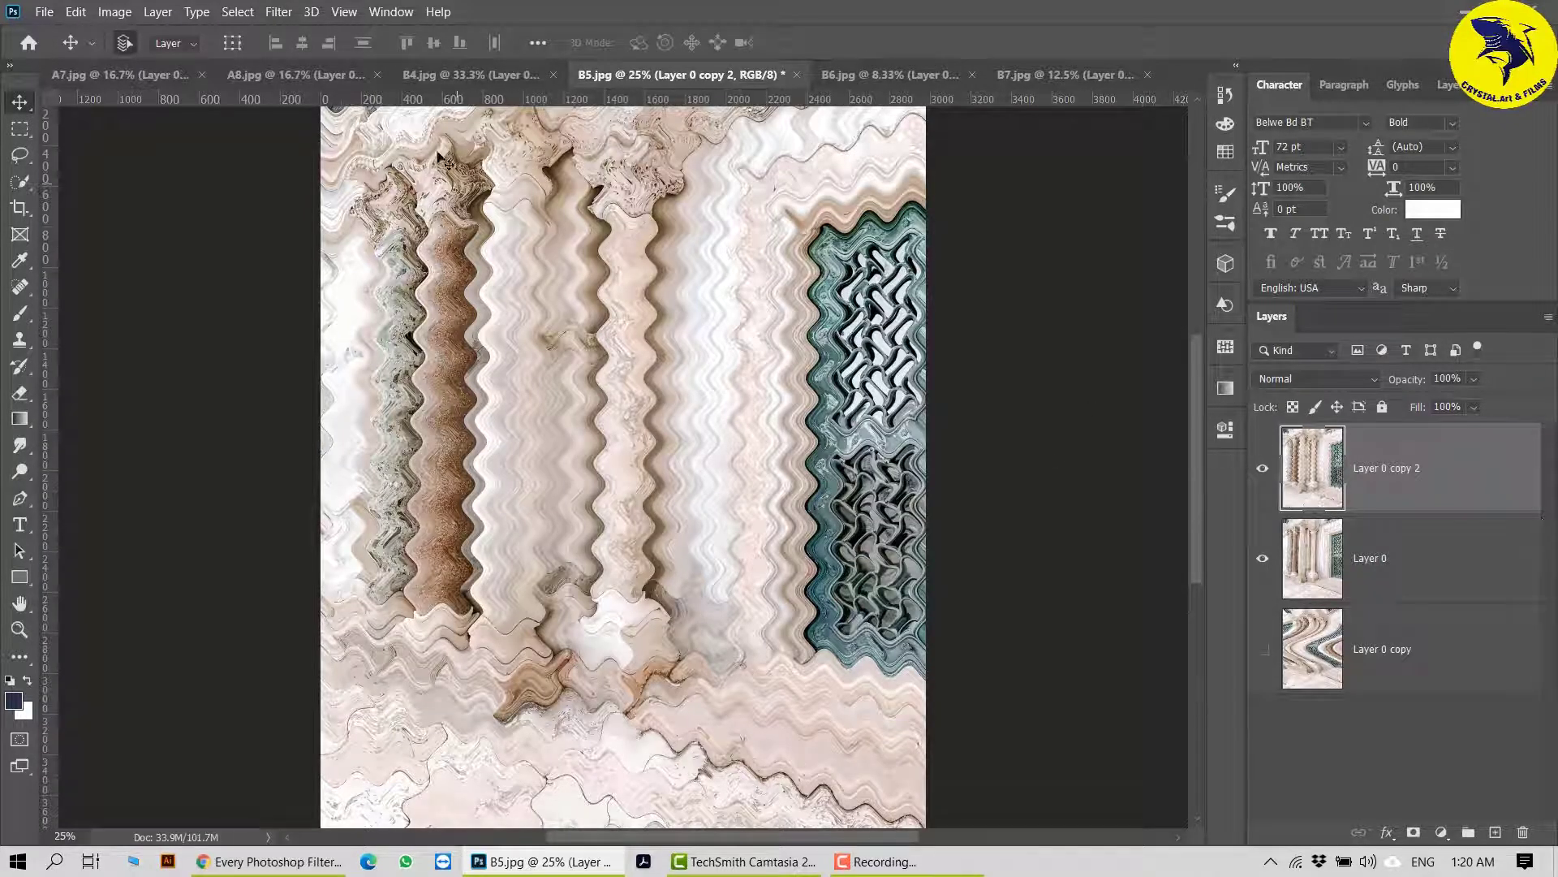
Step: In B4.jpg, hide the rippled Layer 0 copy and move it below Layer 0
left_click(474, 67)
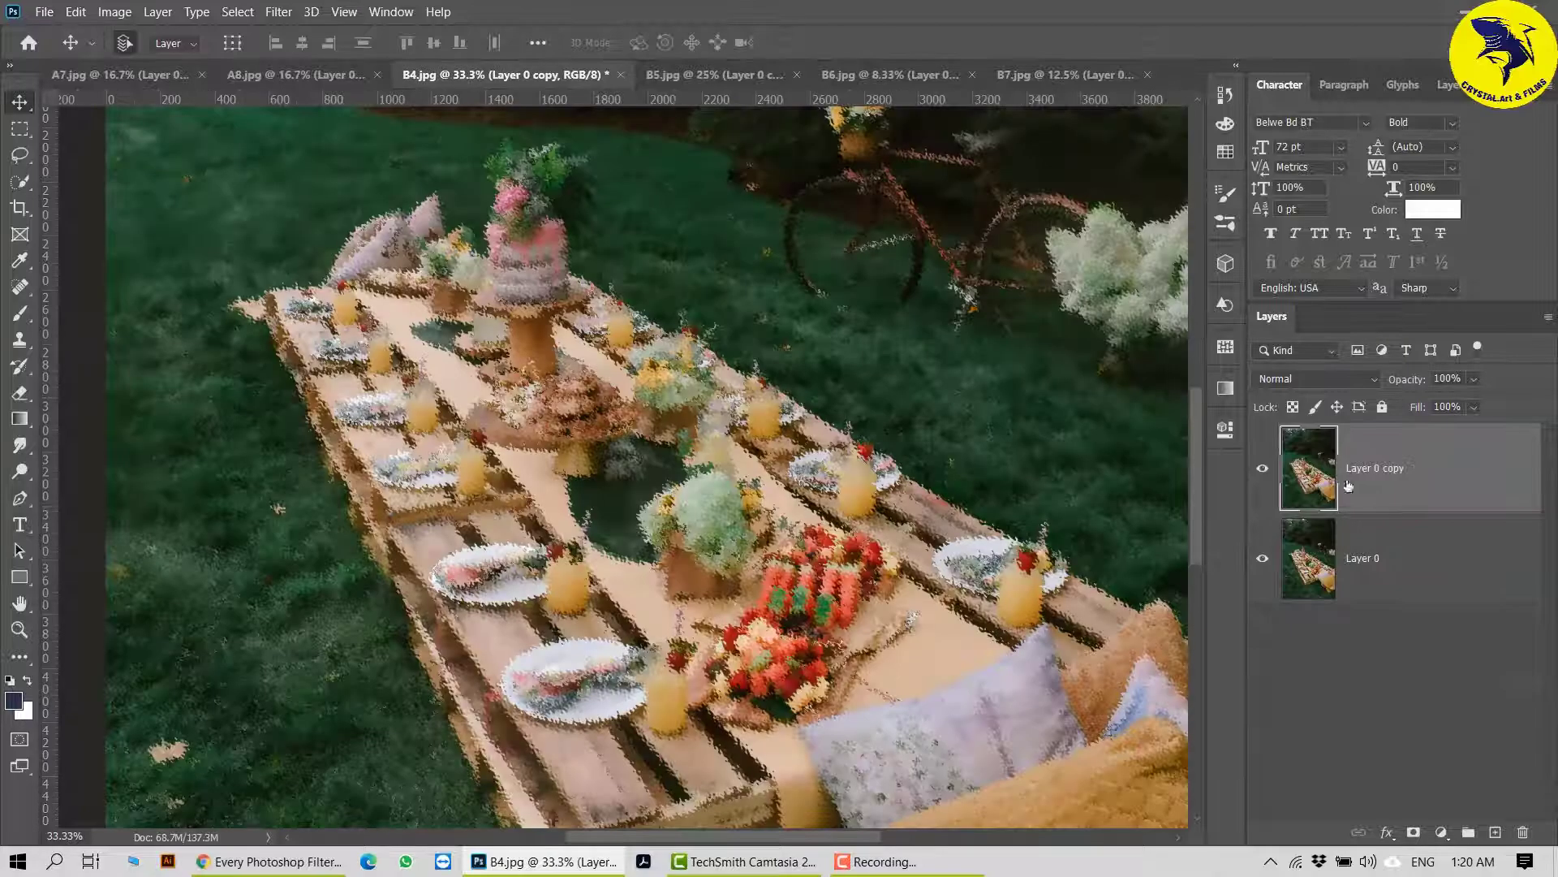
left_click(1265, 469)
left_click_drag(1420, 475, 1429, 602)
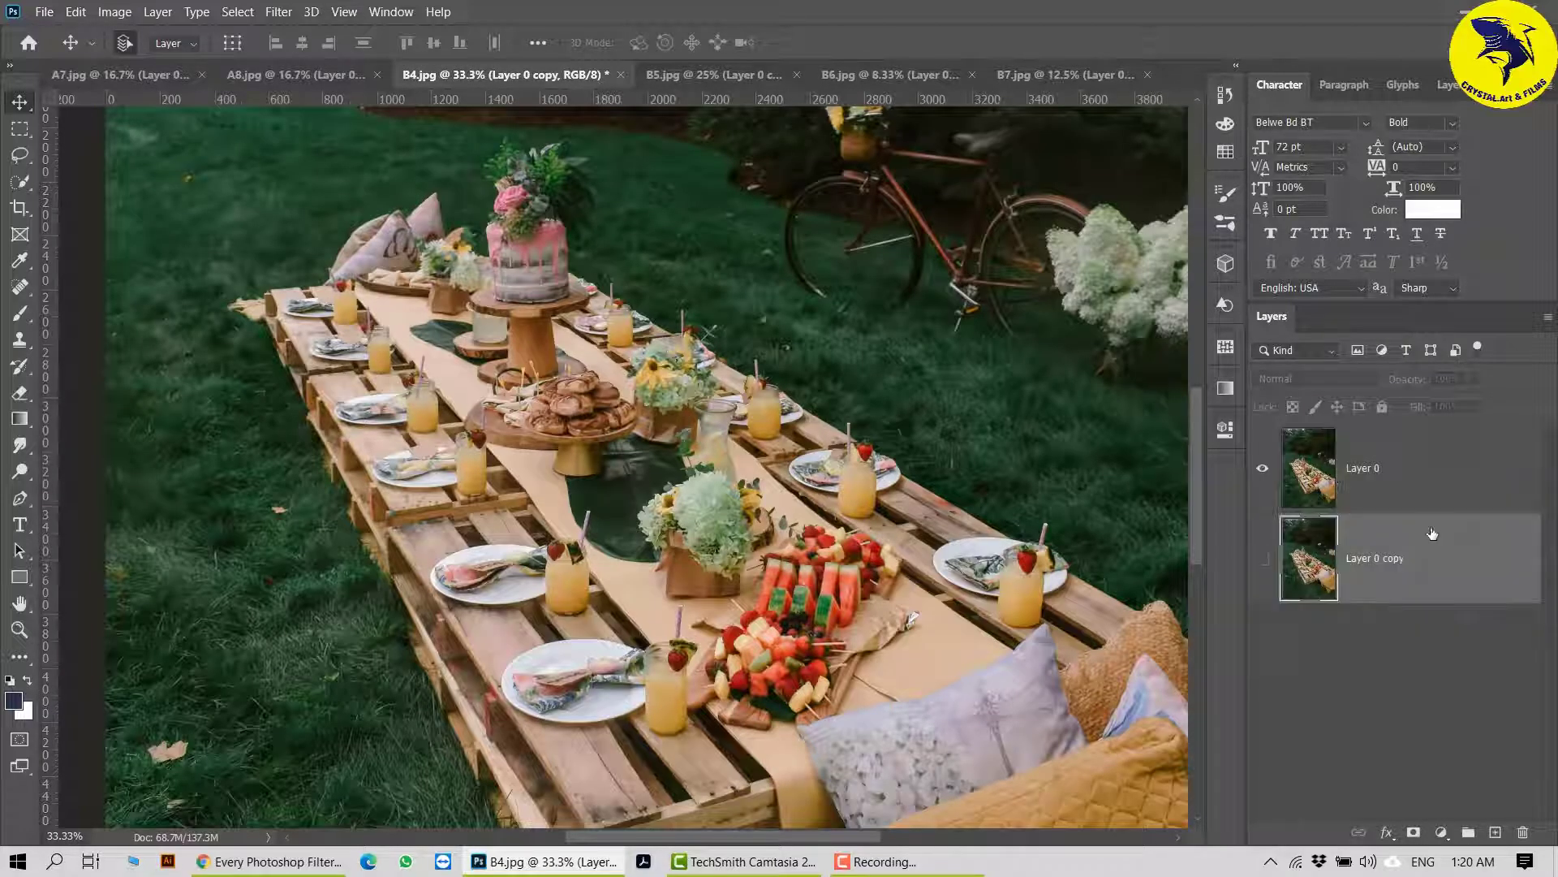
Step: Duplicate Layer 0 of B4.jpg as a fresh copy for another filter
left_click(1440, 480)
key("ctrl+j")
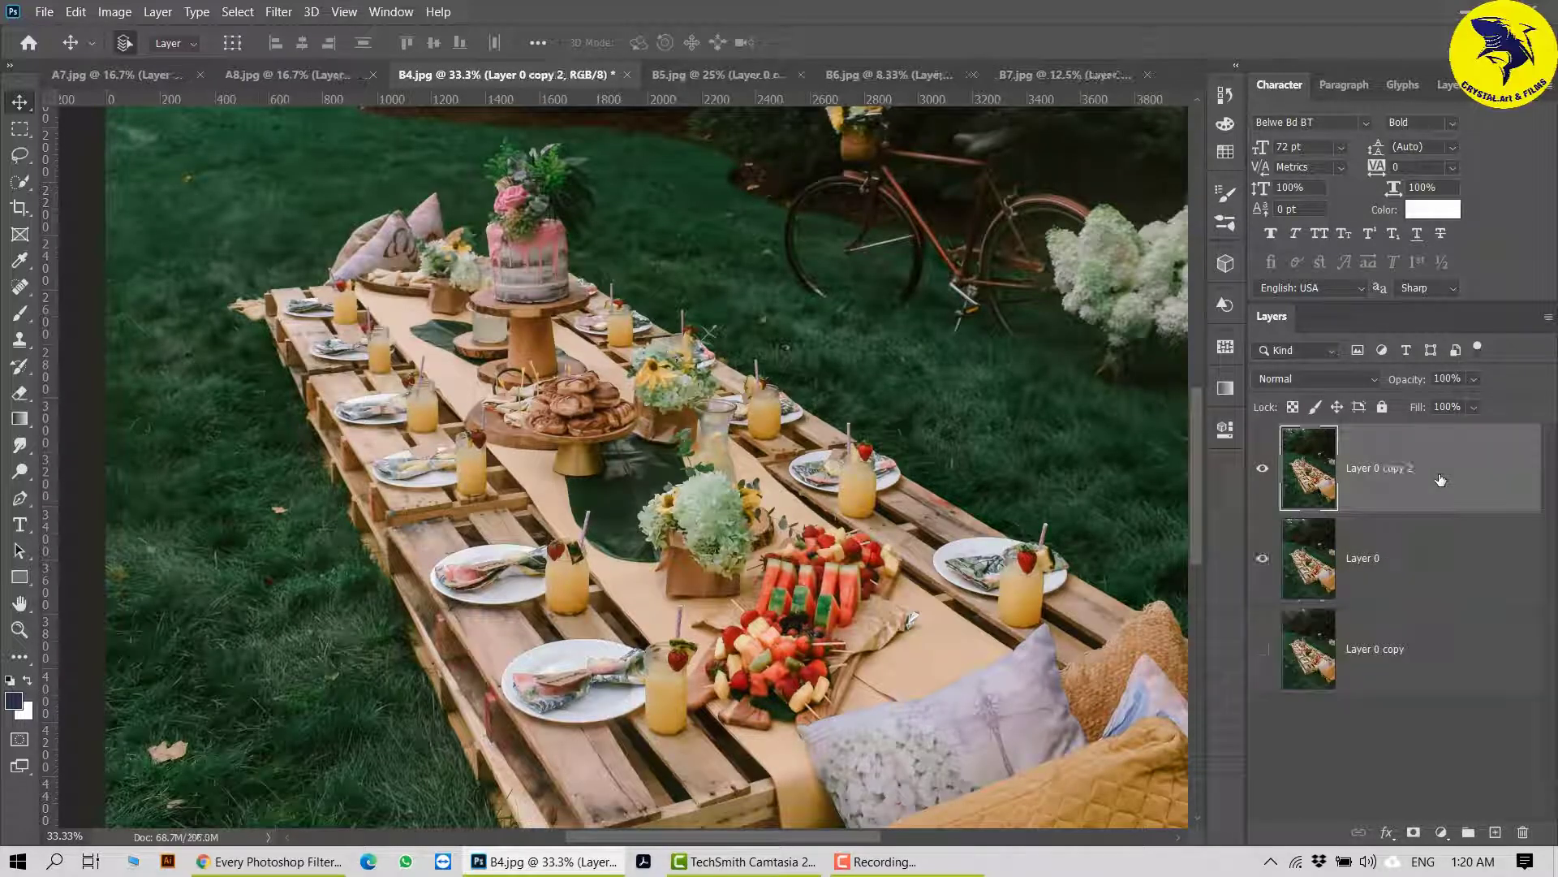
left_click(278, 11)
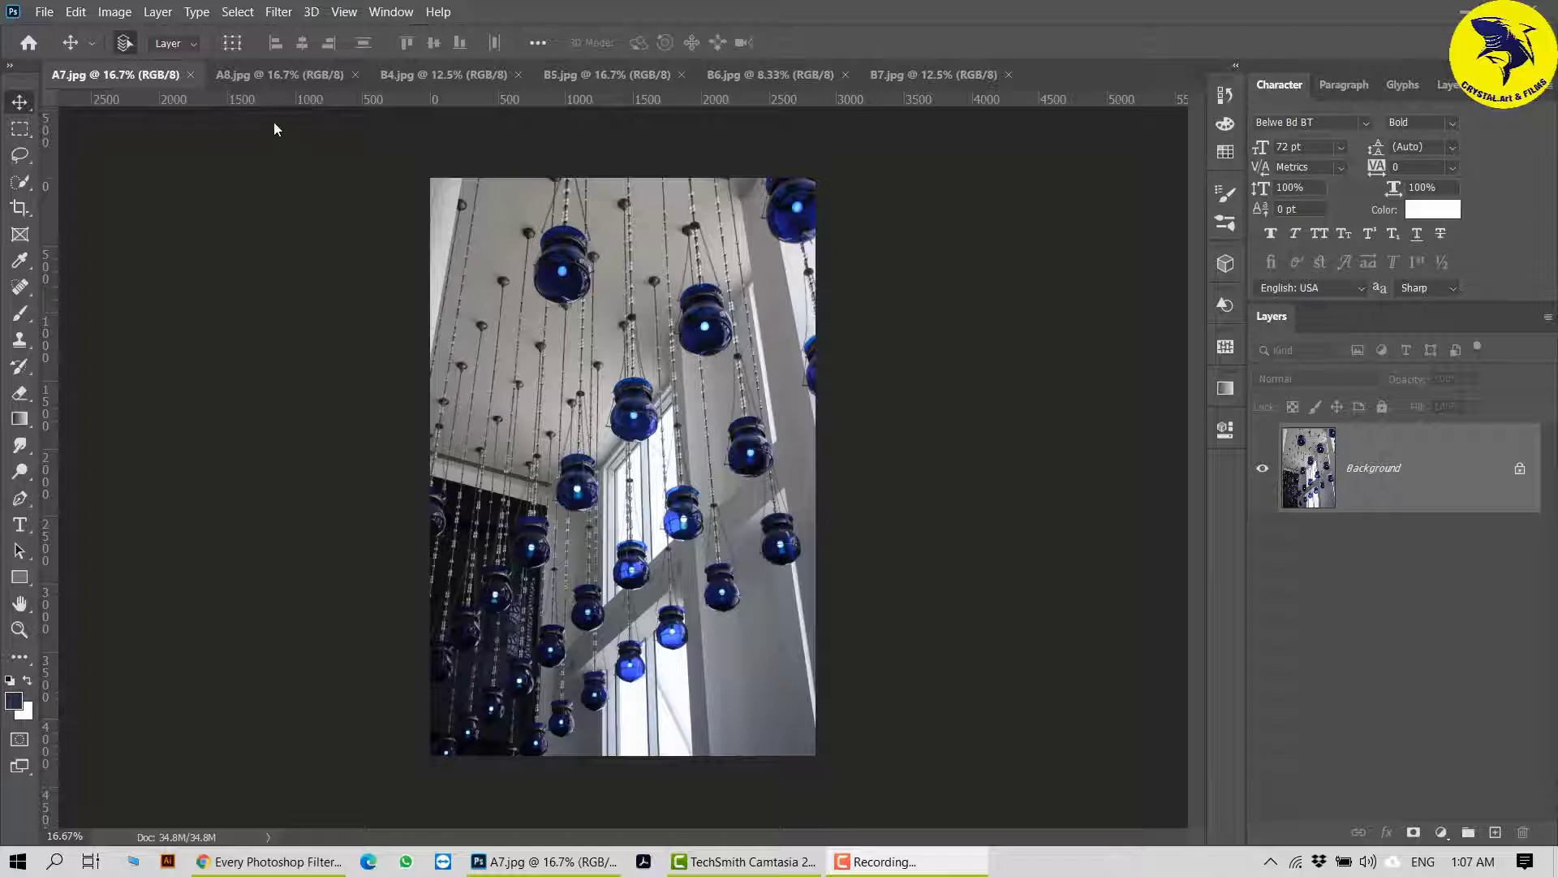
Step: Look through the available Distort filters, the other filter categories and the image adjustments
left_click(277, 13)
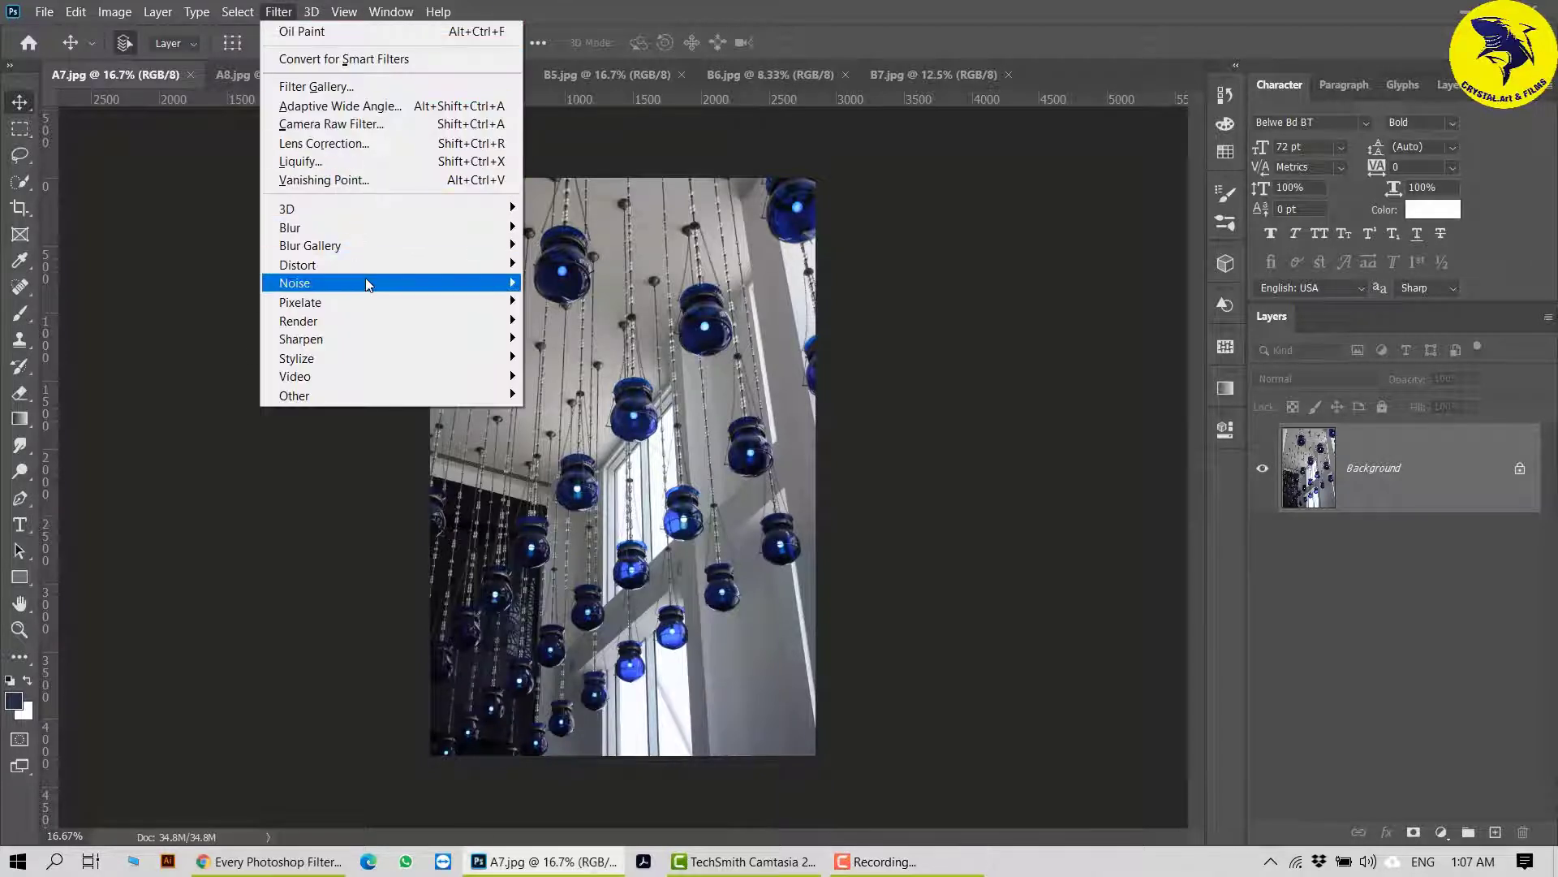
mouse_move(384, 270)
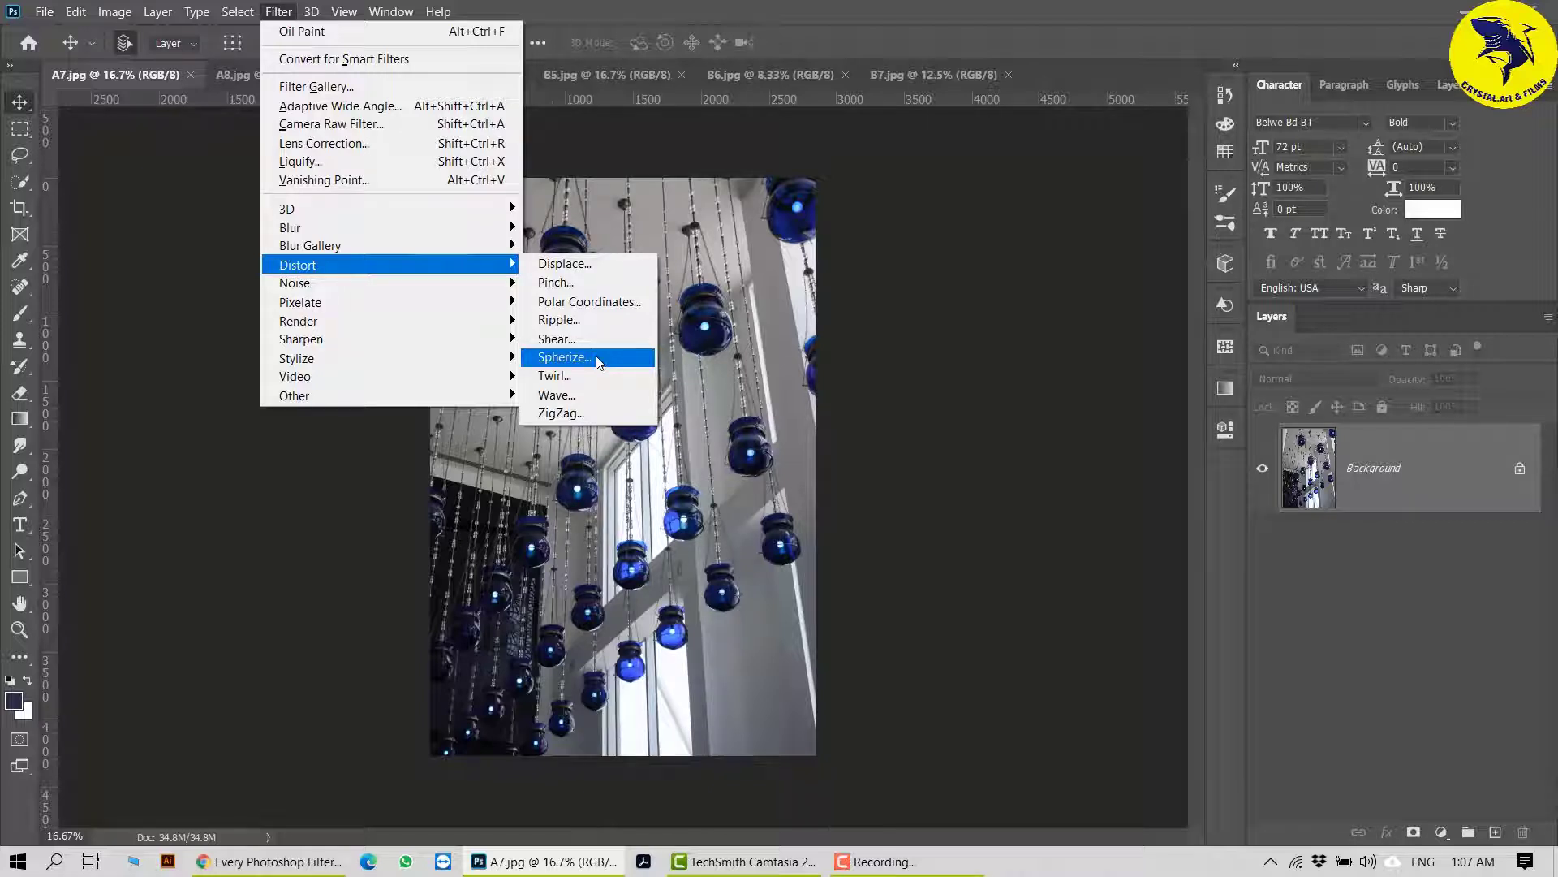
left_click(928, 443)
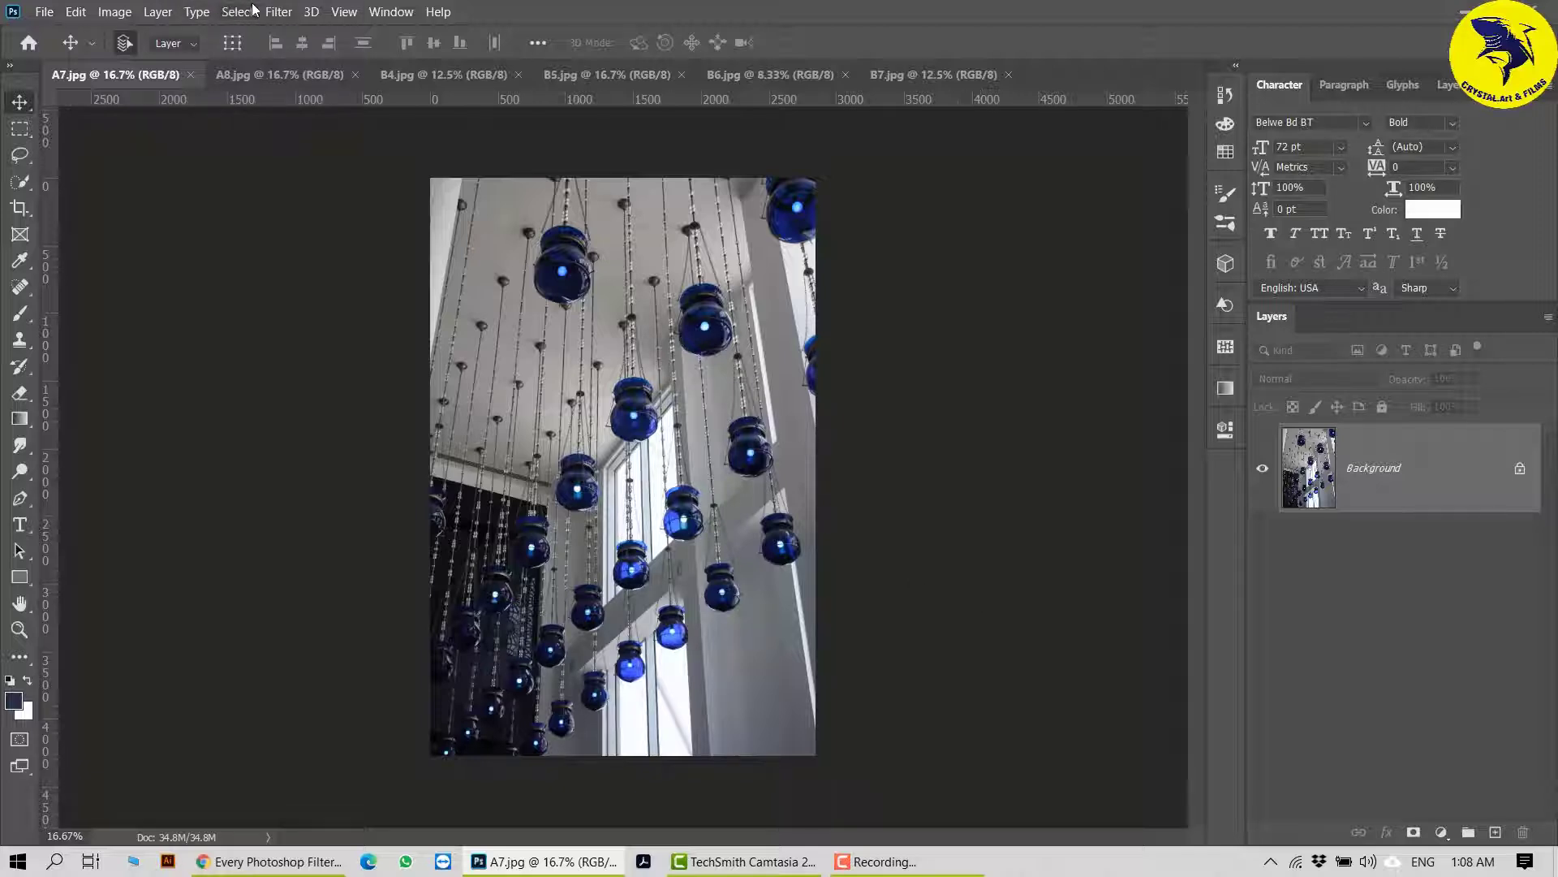
left_click(278, 11)
mouse_move(311, 11)
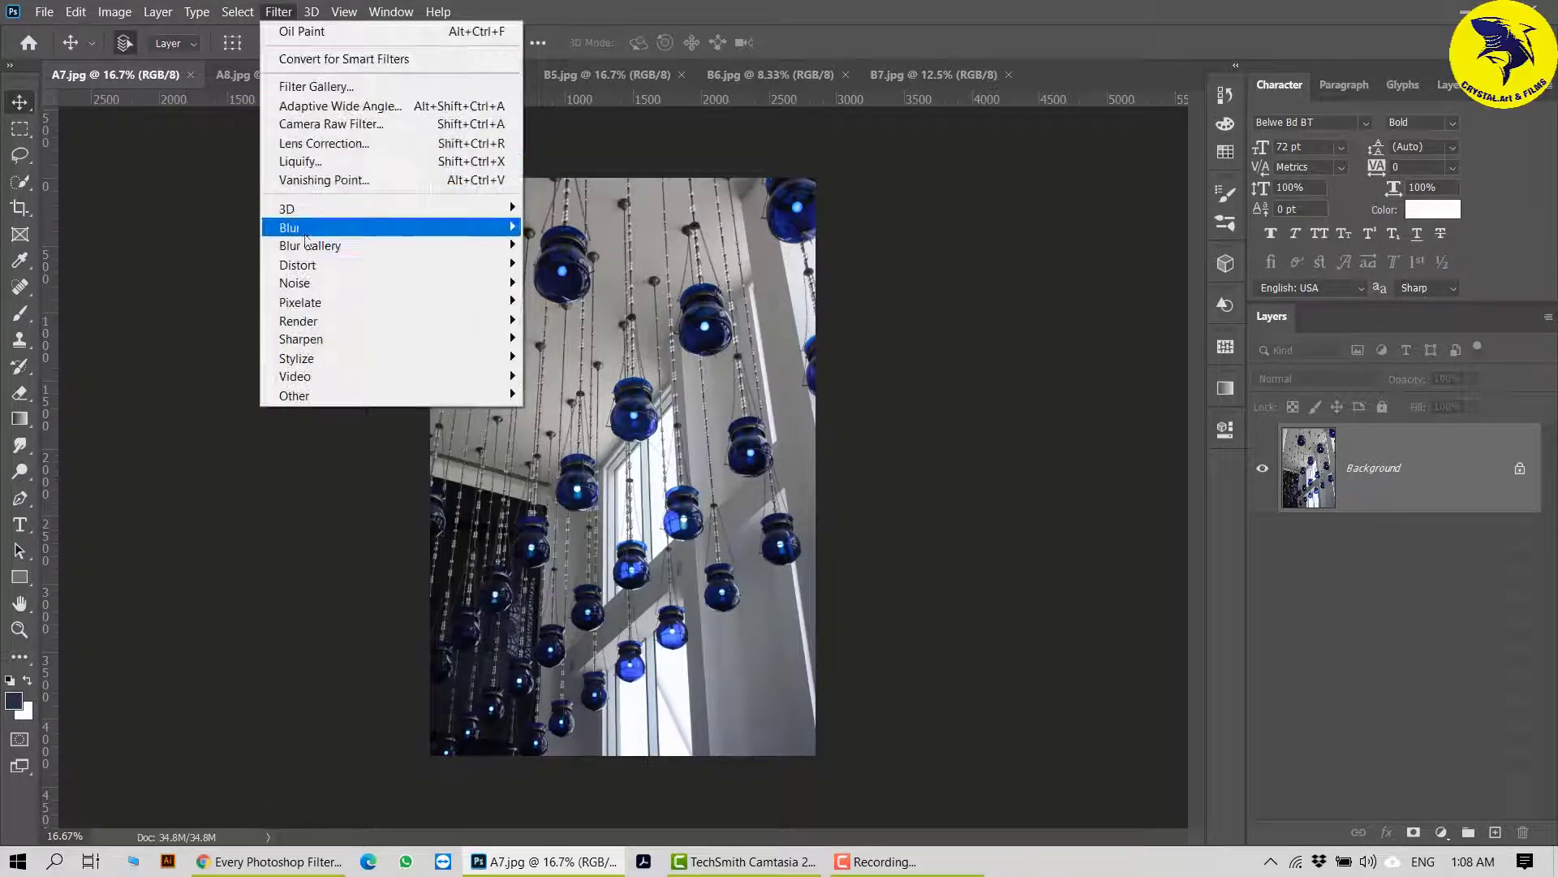
mouse_move(335, 273)
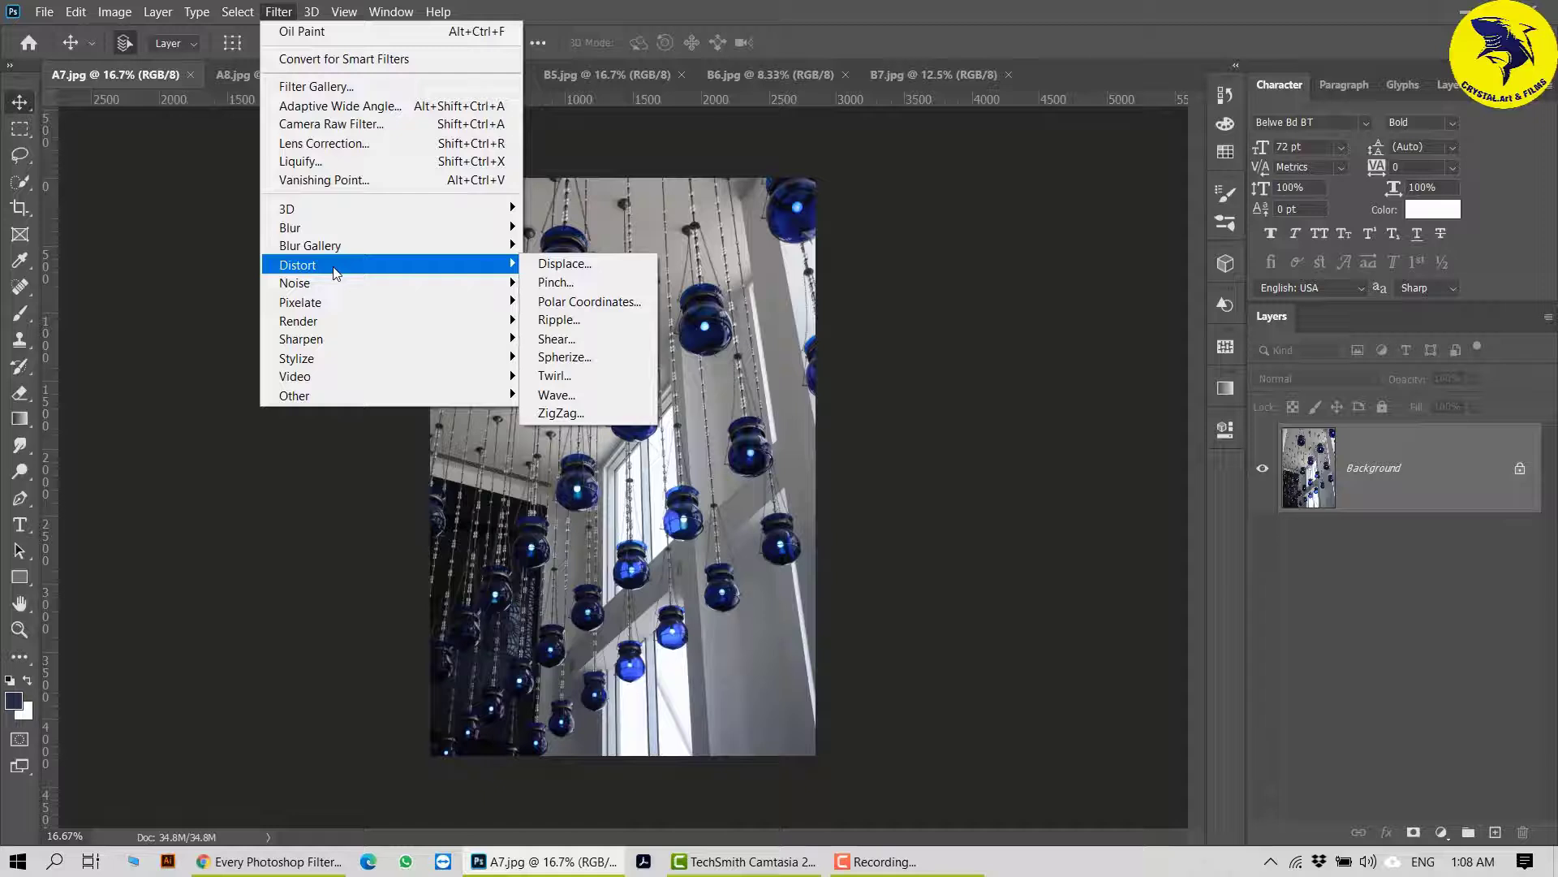
mouse_move(349, 362)
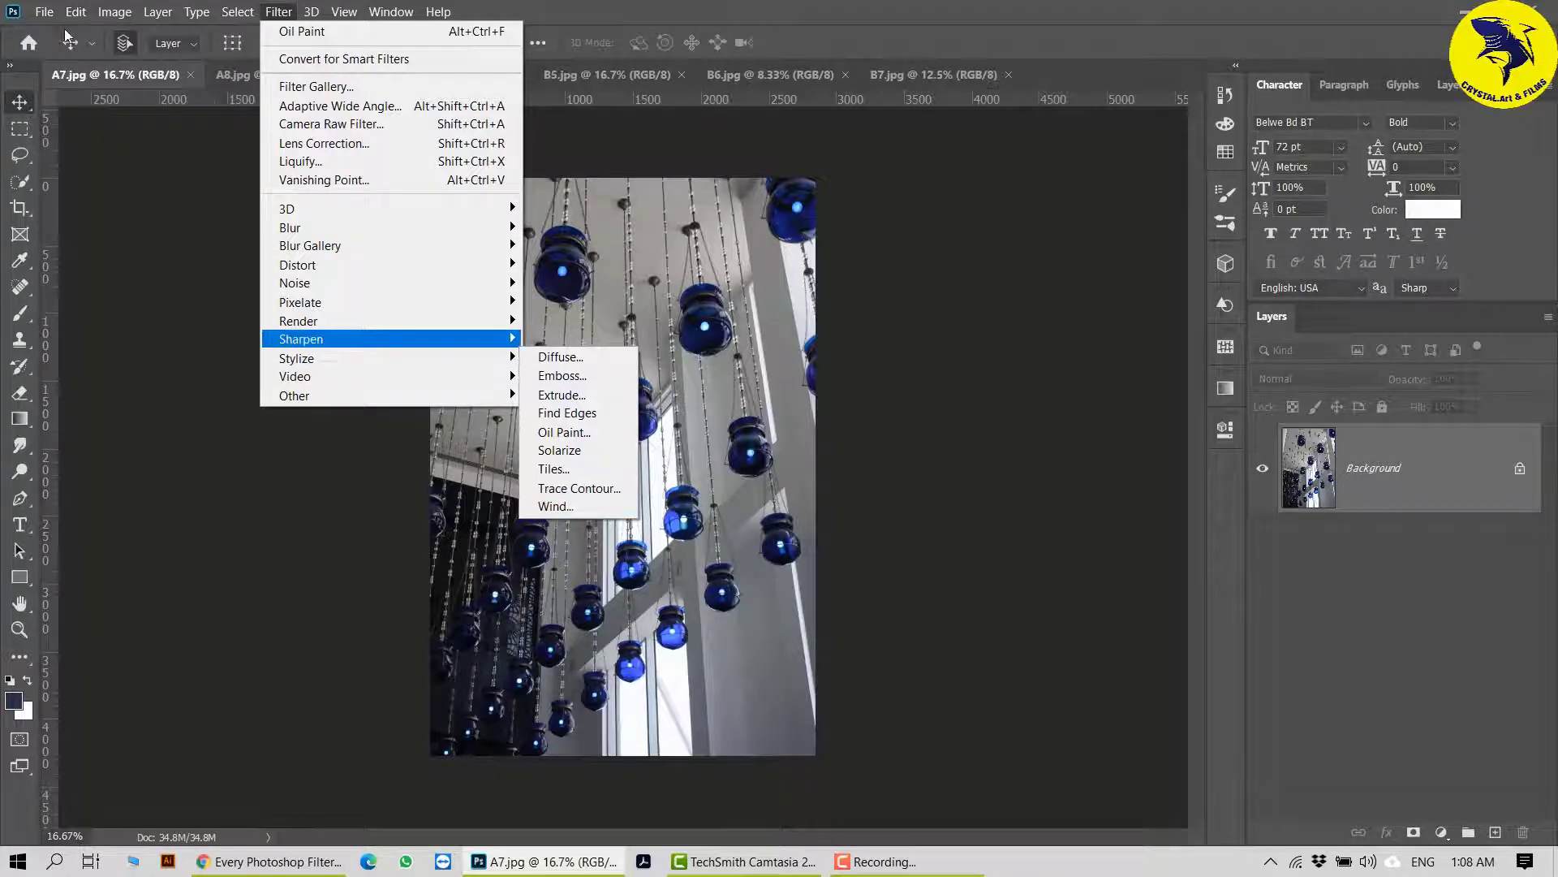
mouse_move(116, 12)
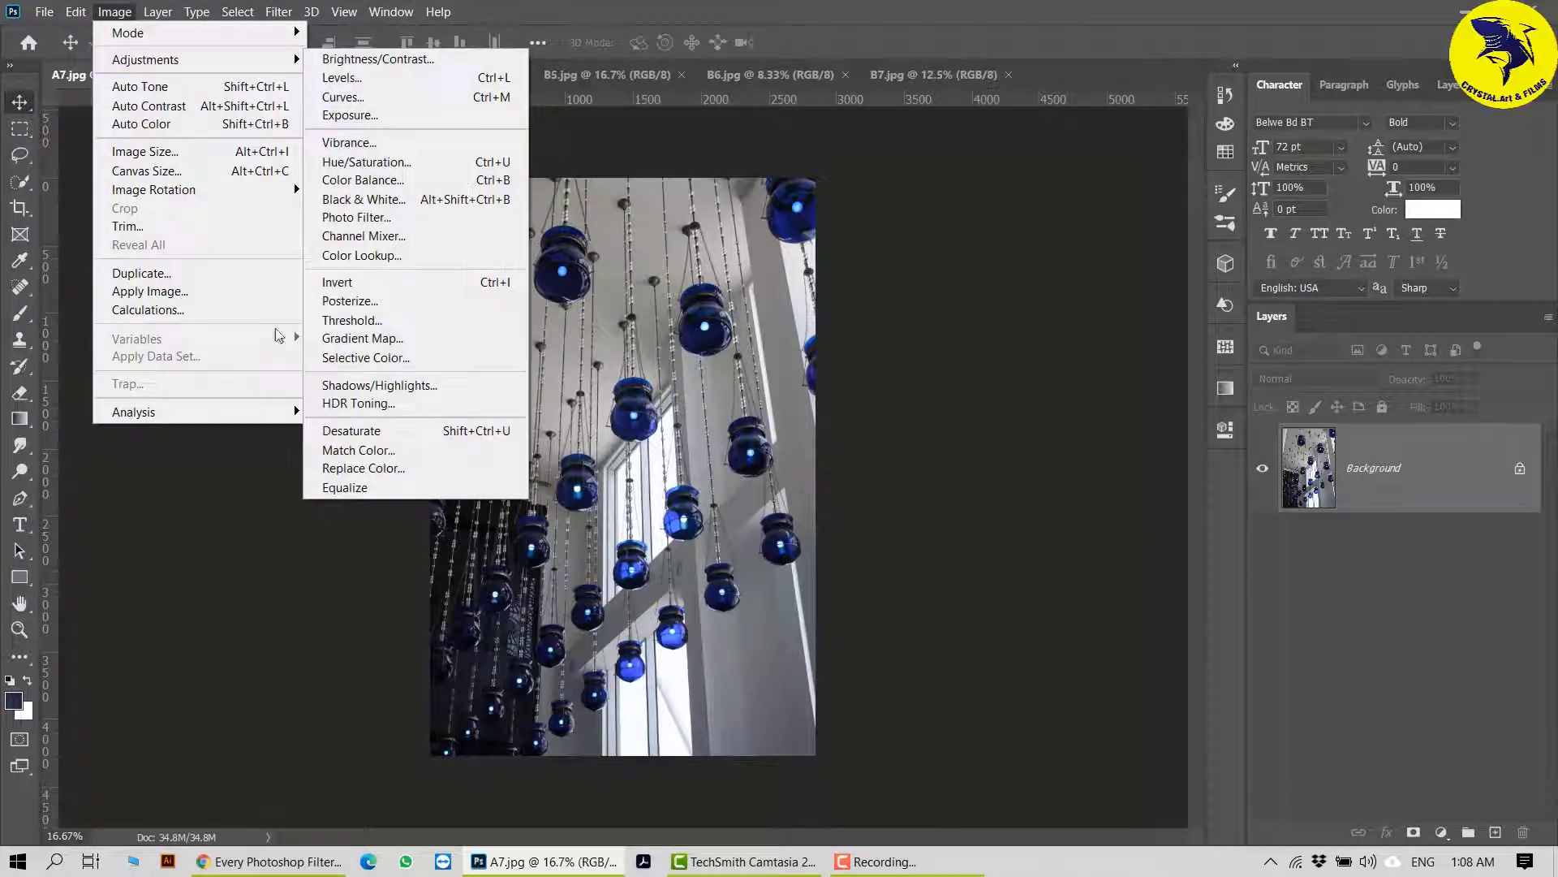
left_click(262, 516)
left_click(278, 12)
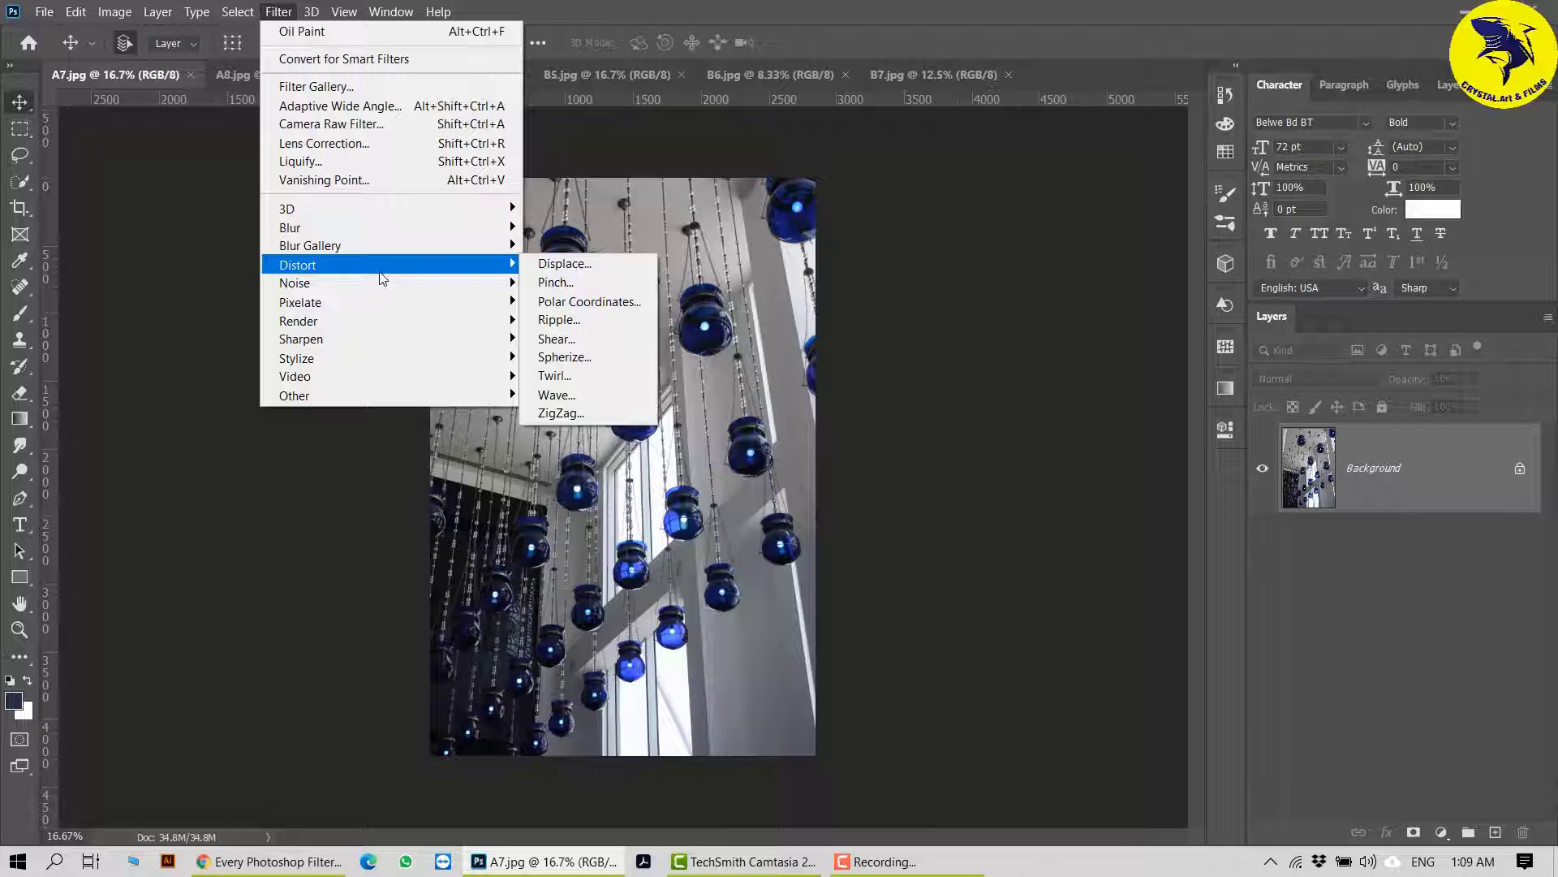
left_click(219, 256)
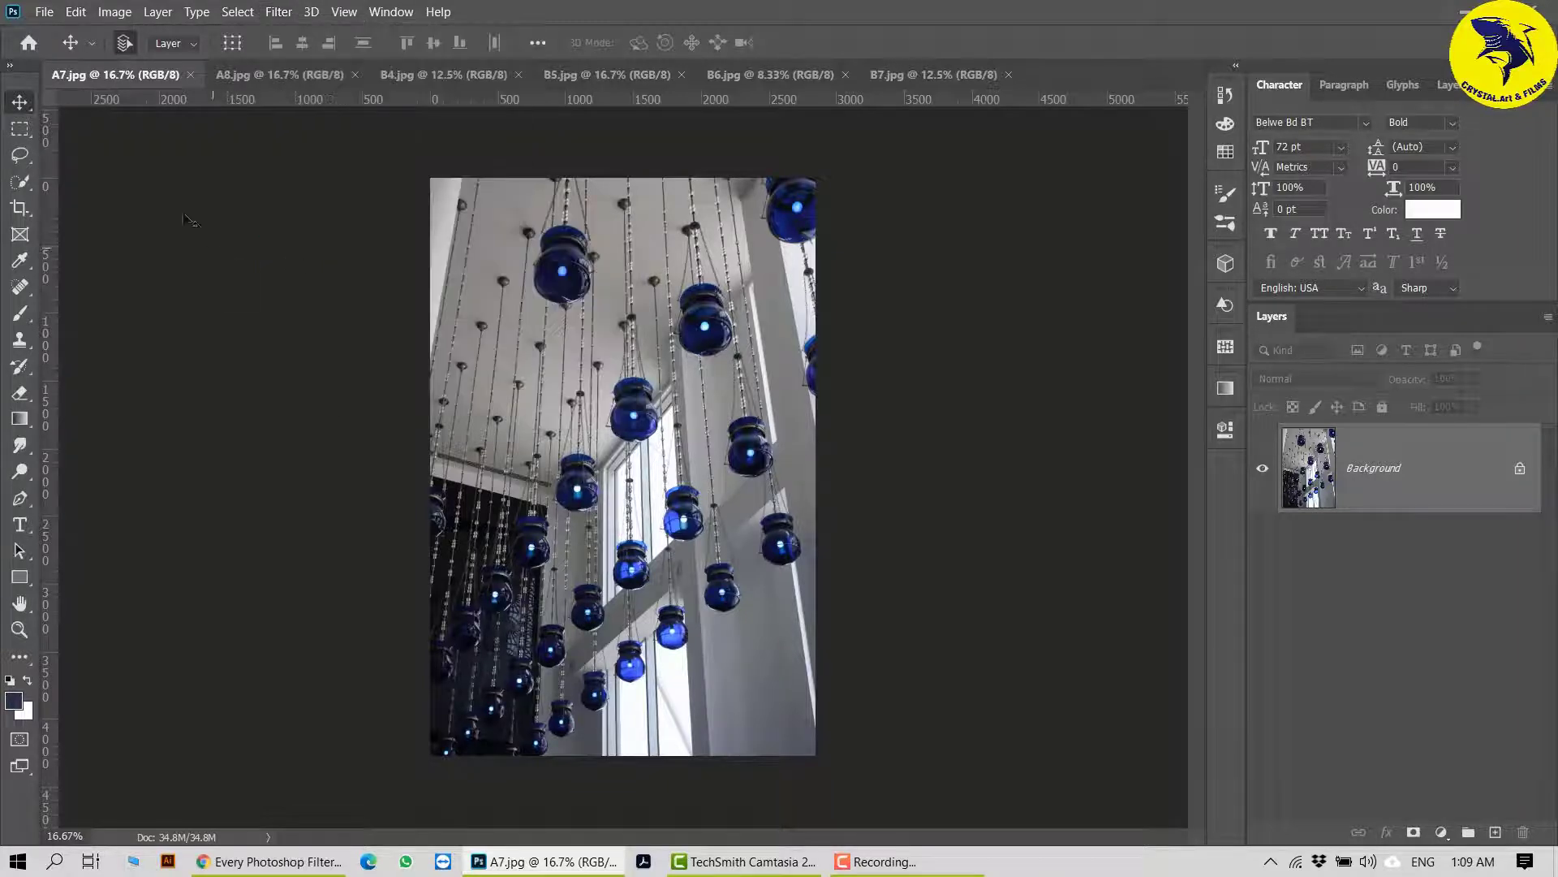
Step: View the other open images, from A8.jpg through B4.jpg and B5.jpg to B7.jpg
left_click(292, 75)
left_click(484, 75)
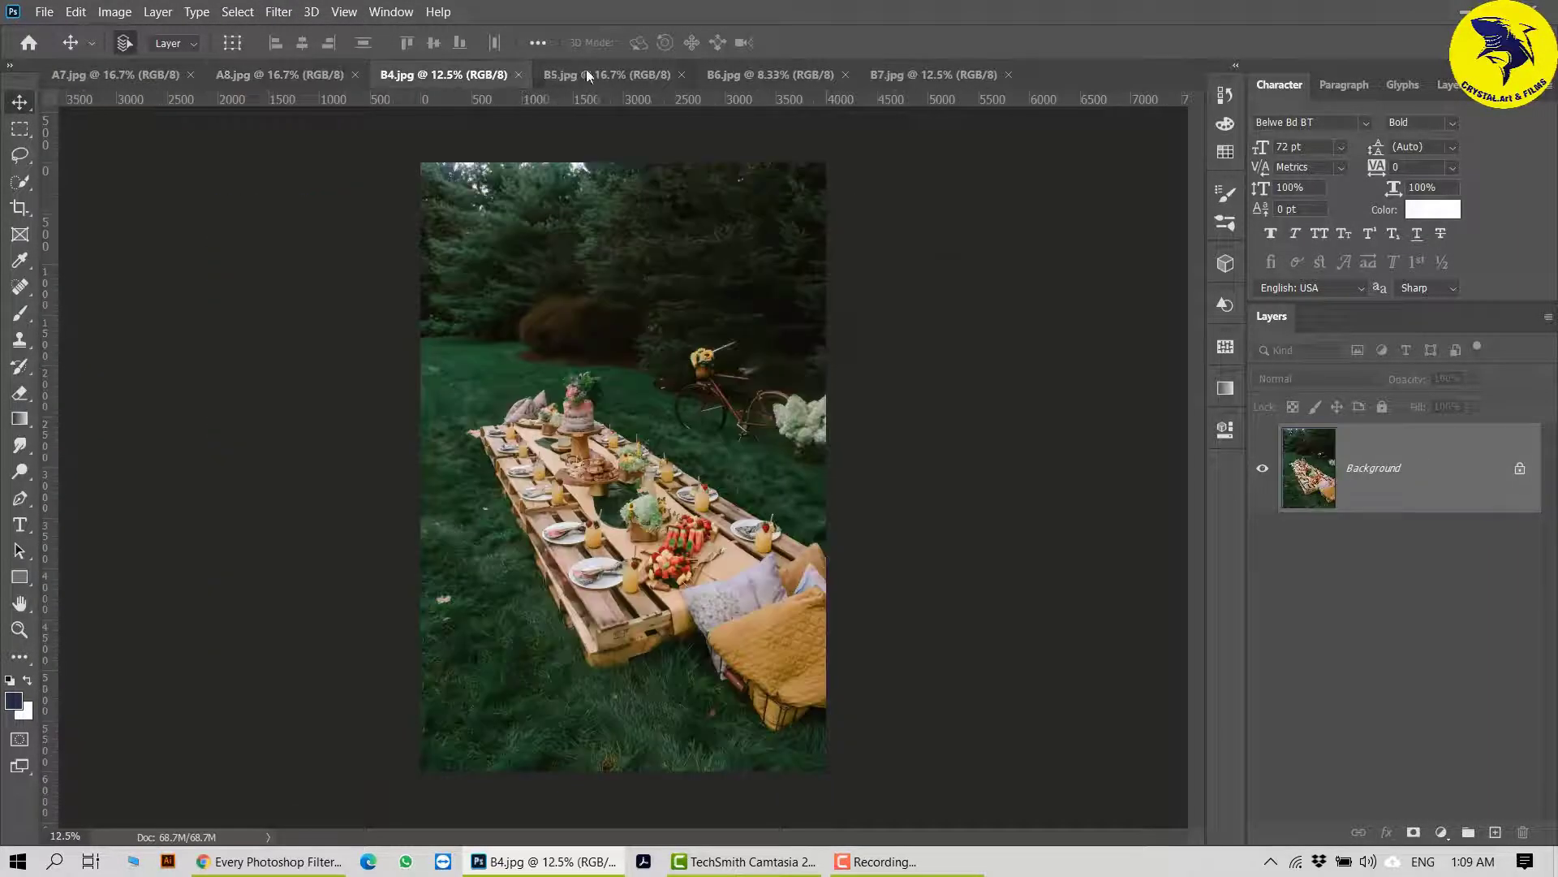
left_click(586, 74)
left_click(927, 77)
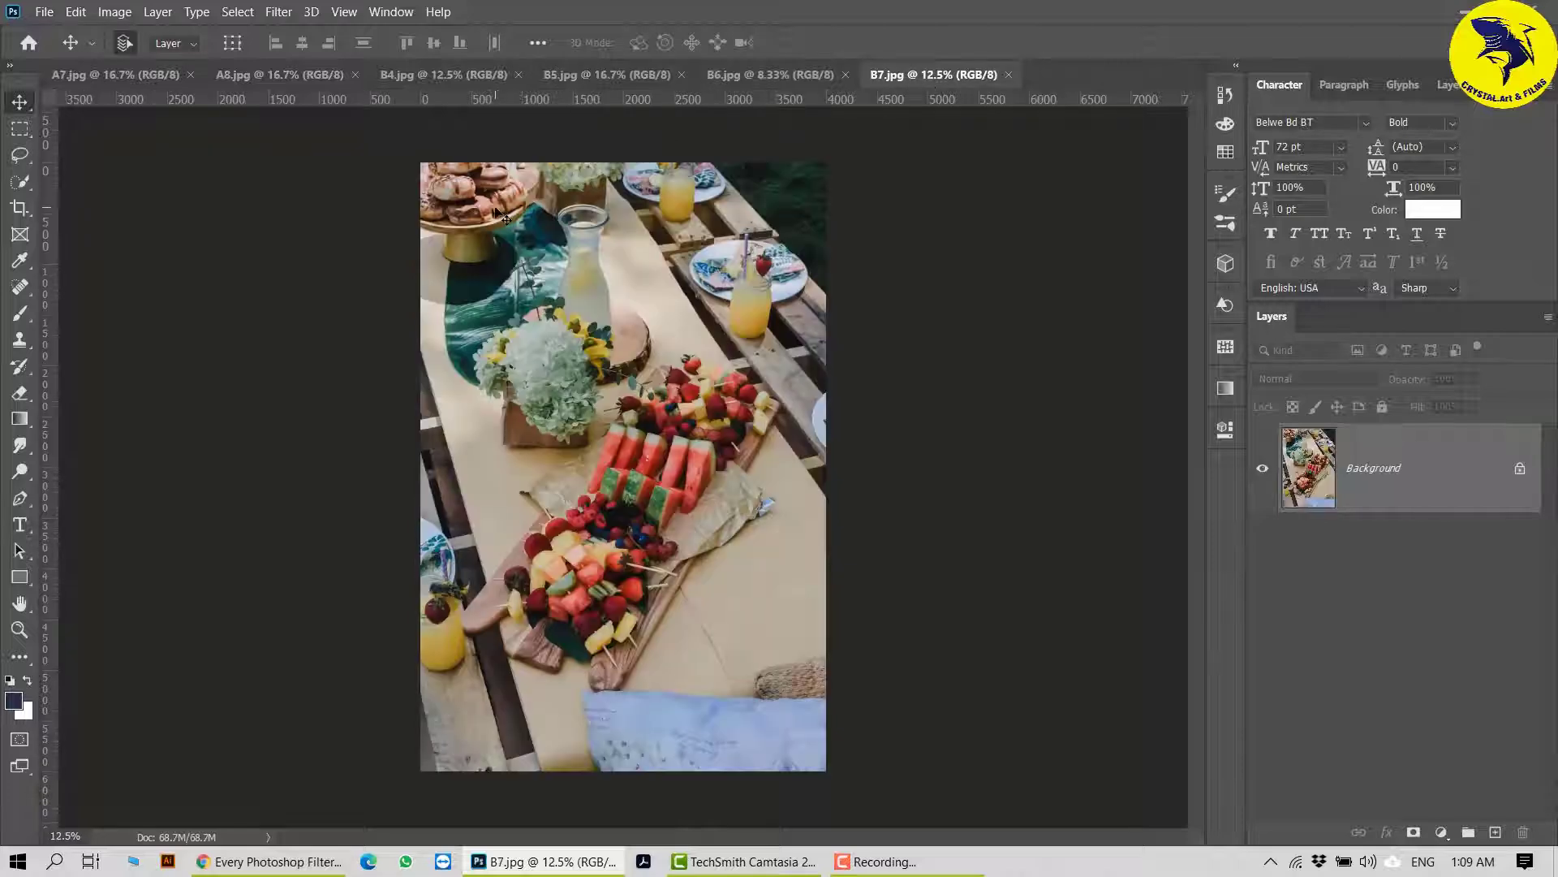
Step: Unlock the background layer of A7.jpg and duplicate it
left_click(99, 74)
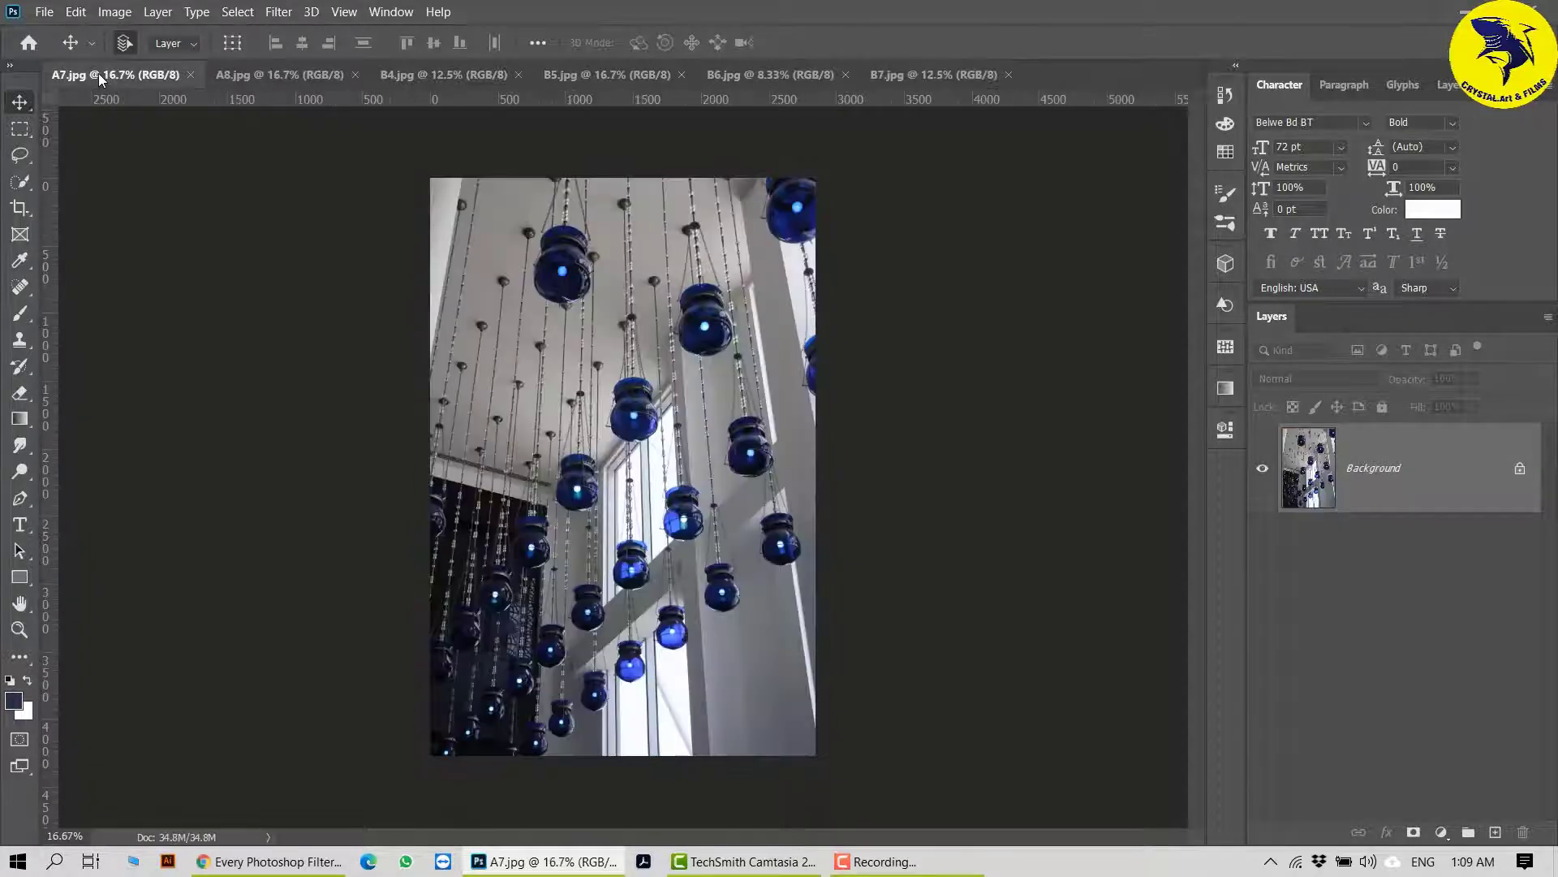
left_click(1521, 471)
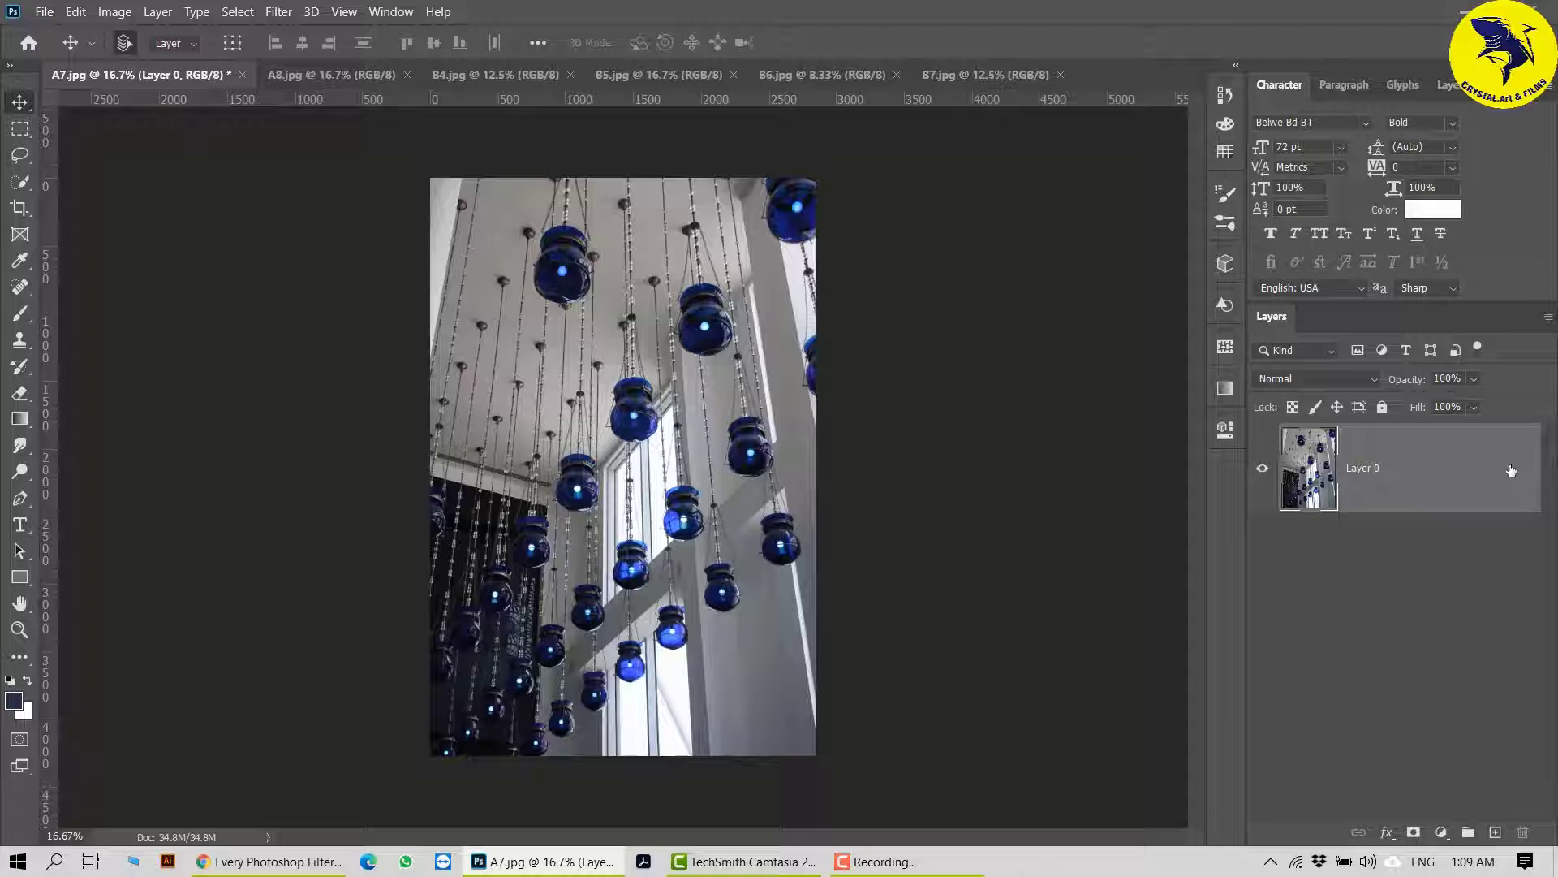
key("ctrl+j")
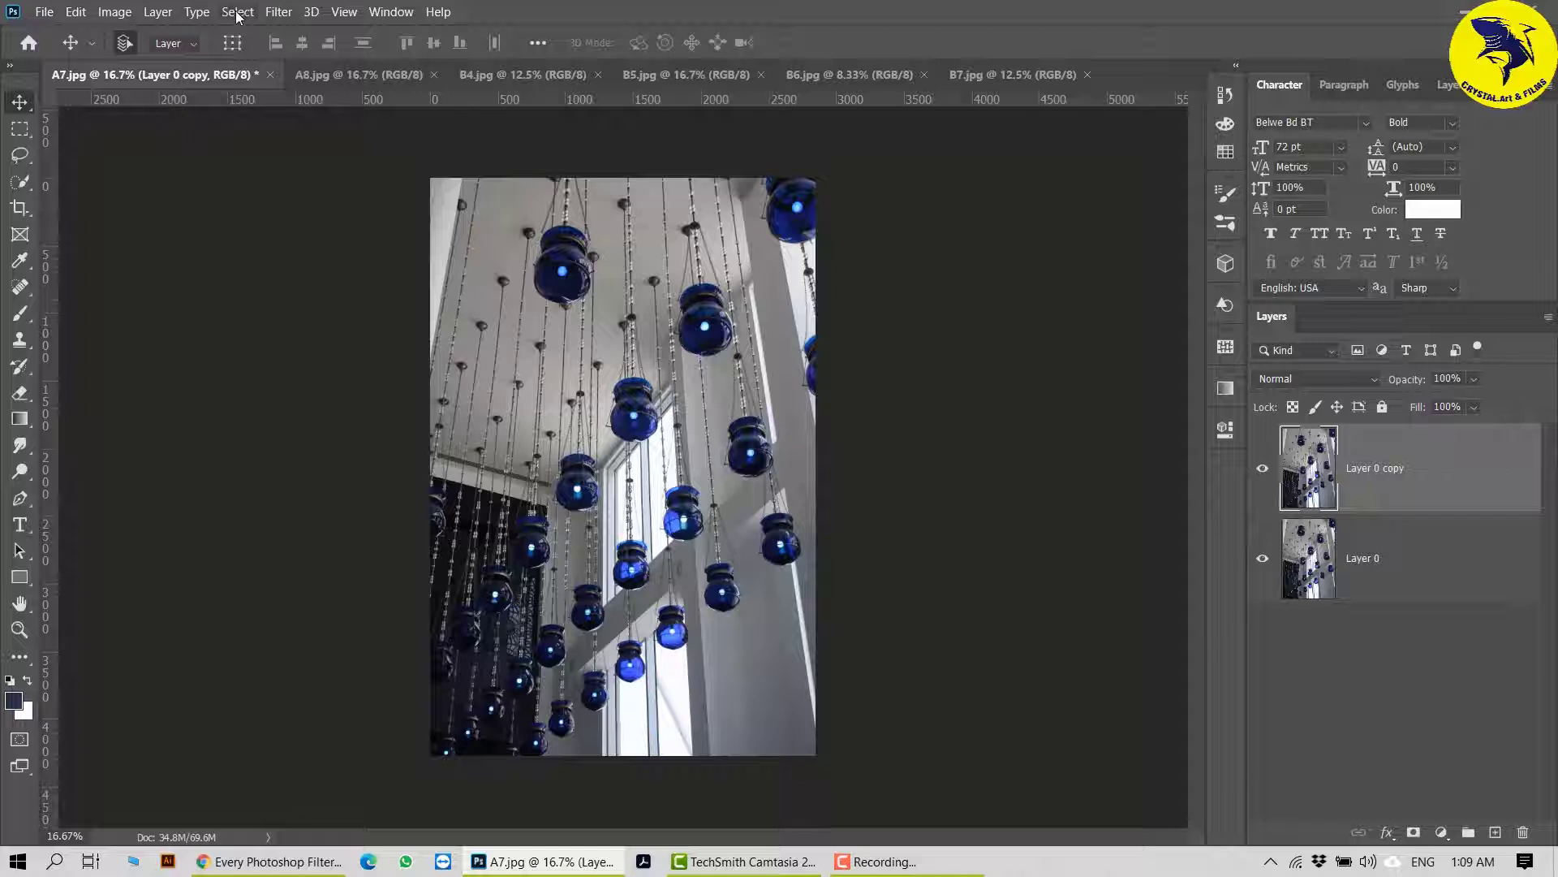
left_click(276, 13)
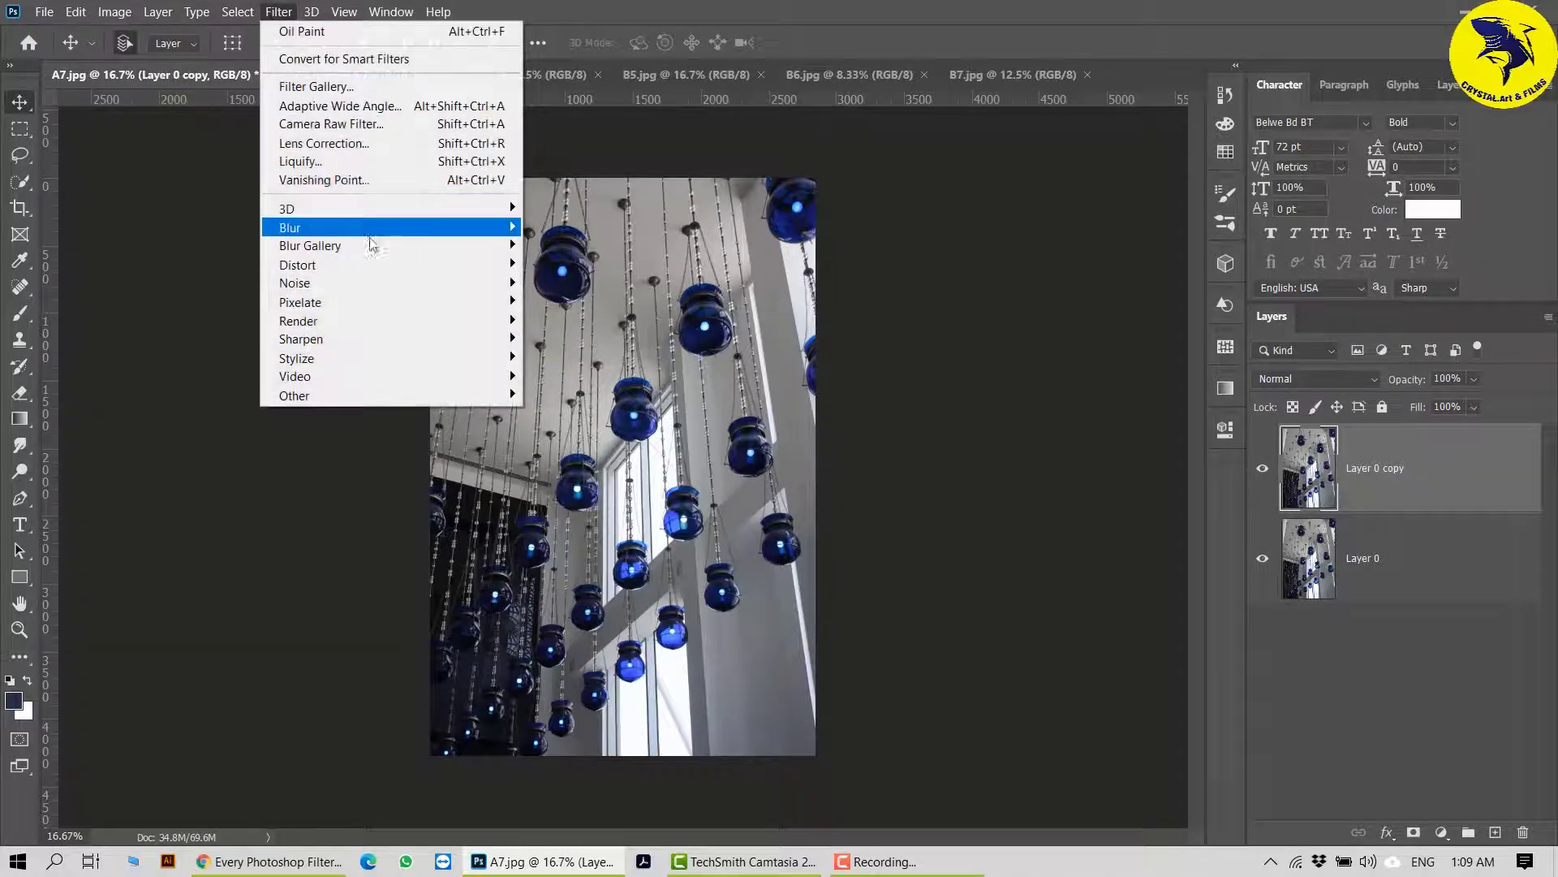
mouse_move(372, 258)
left_click(580, 274)
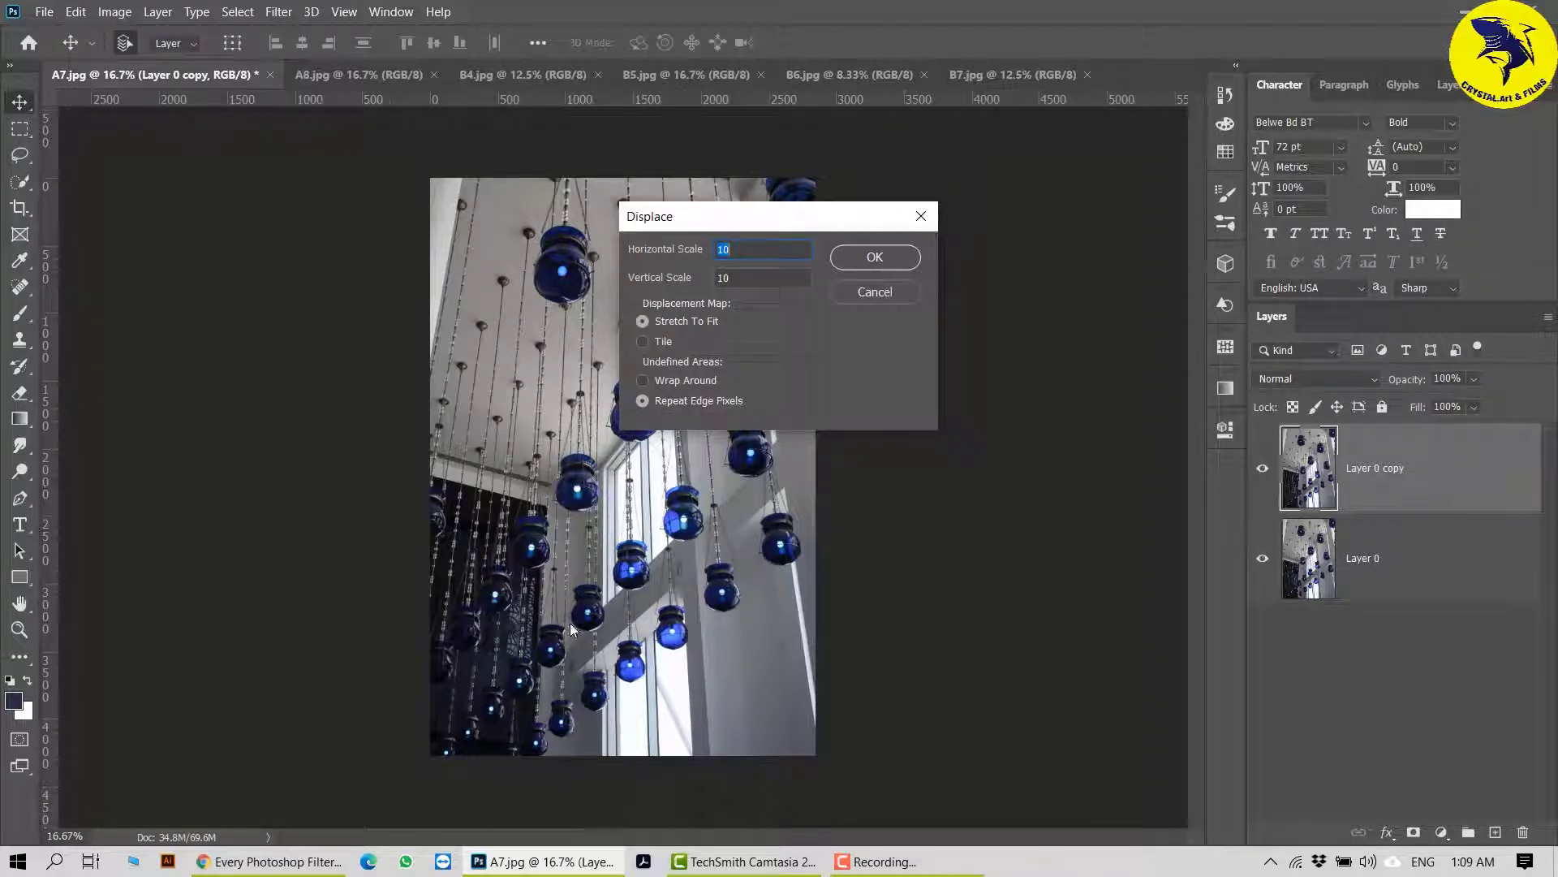
left_click_drag(821, 222, 1095, 218)
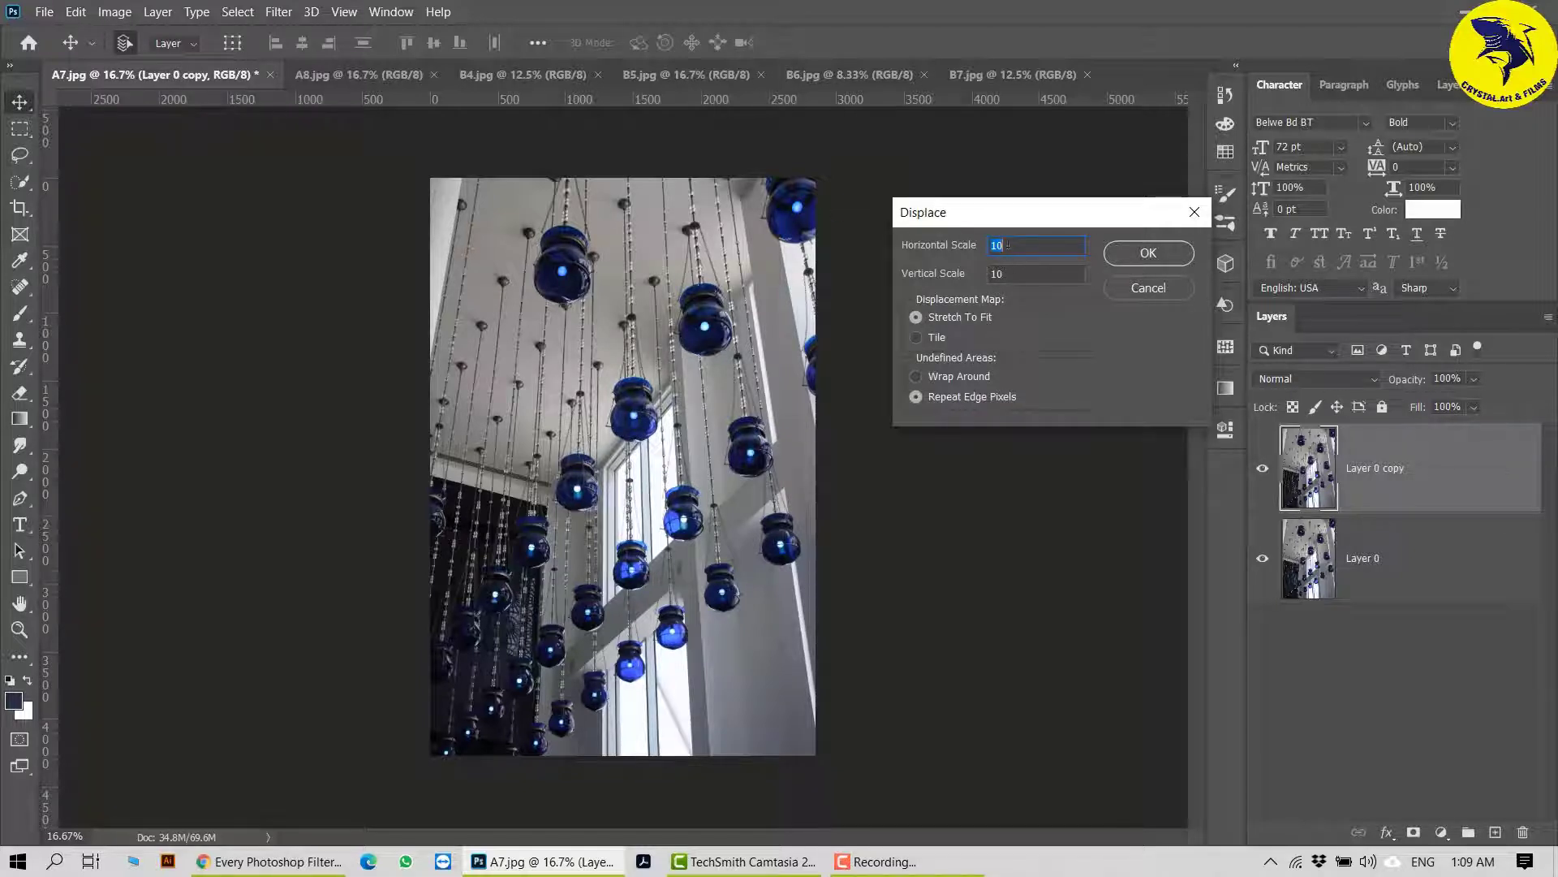
key("Tab")
left_click(1144, 254)
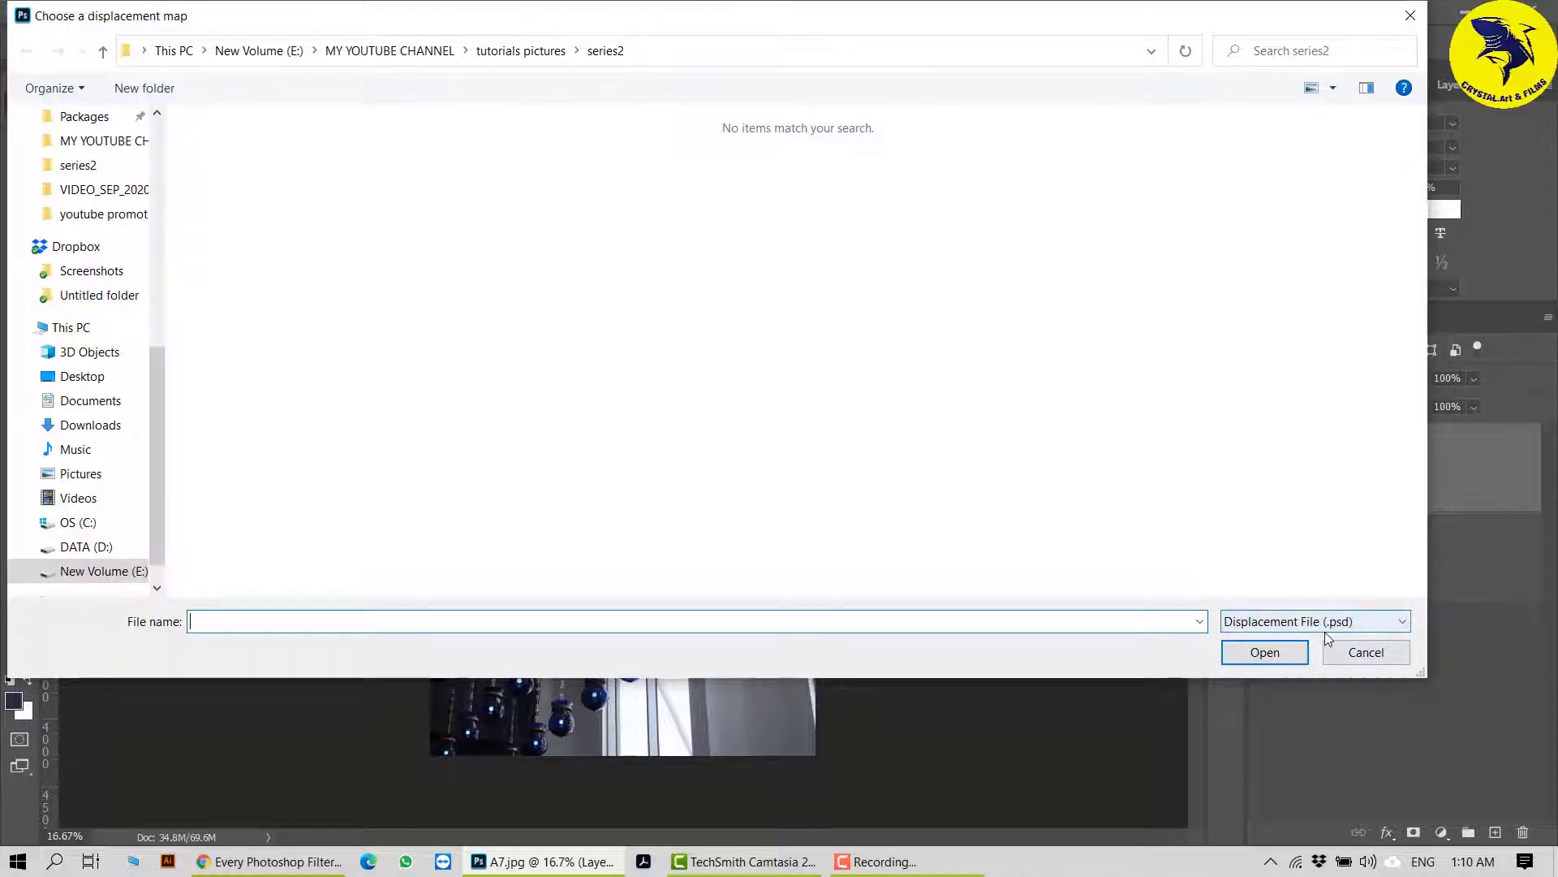
left_click(1383, 658)
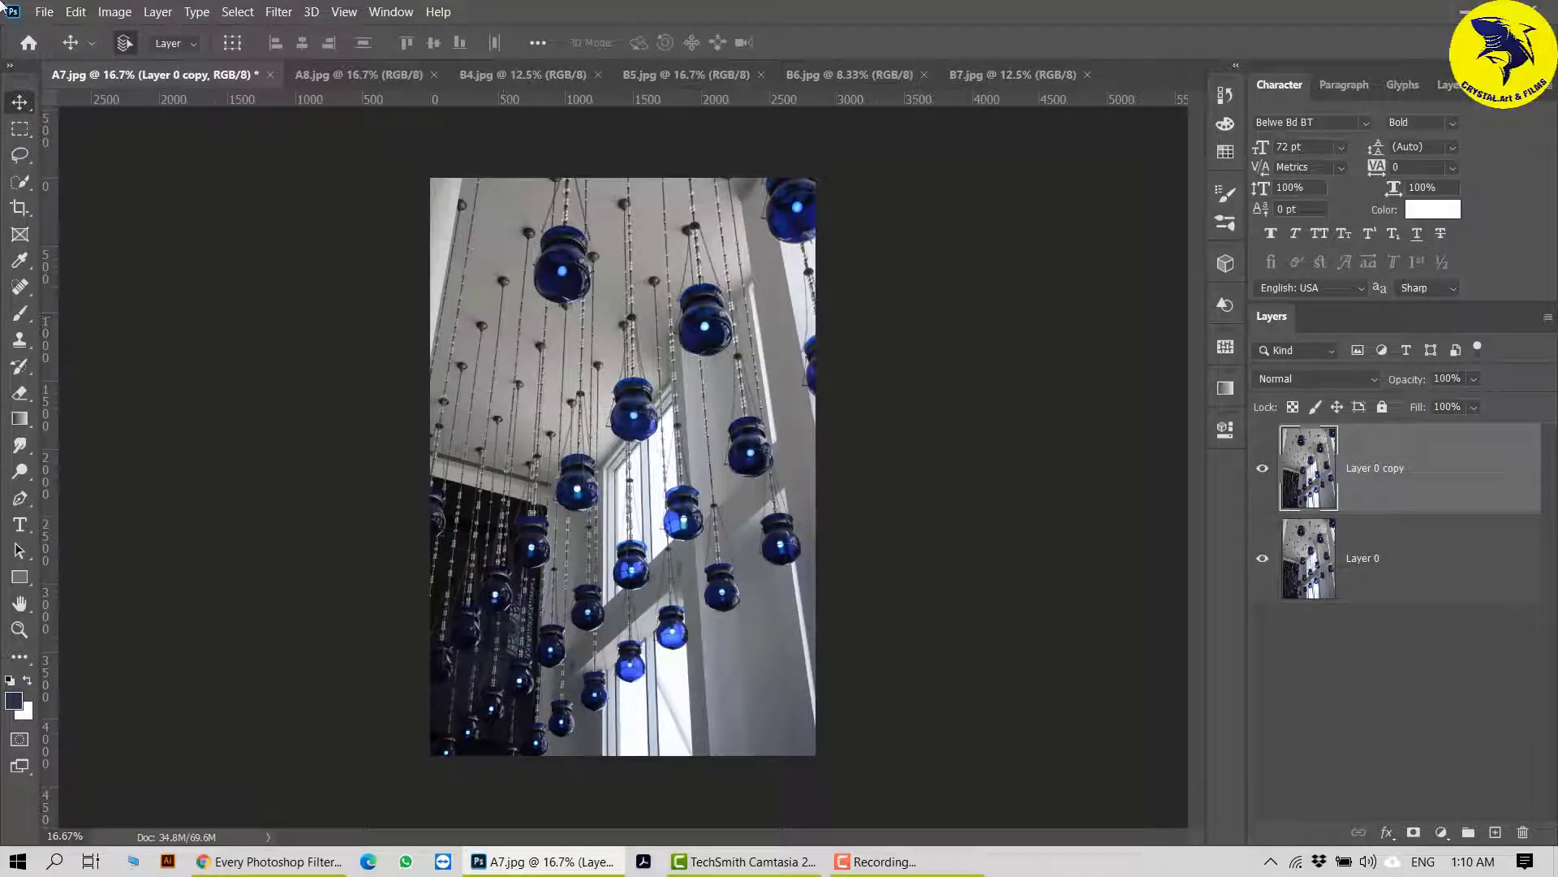
Step: Create a new 1920 x 1080 px document at 300 pixels/inch in RGB Color with a white background
left_click(43, 11)
left_click(56, 33)
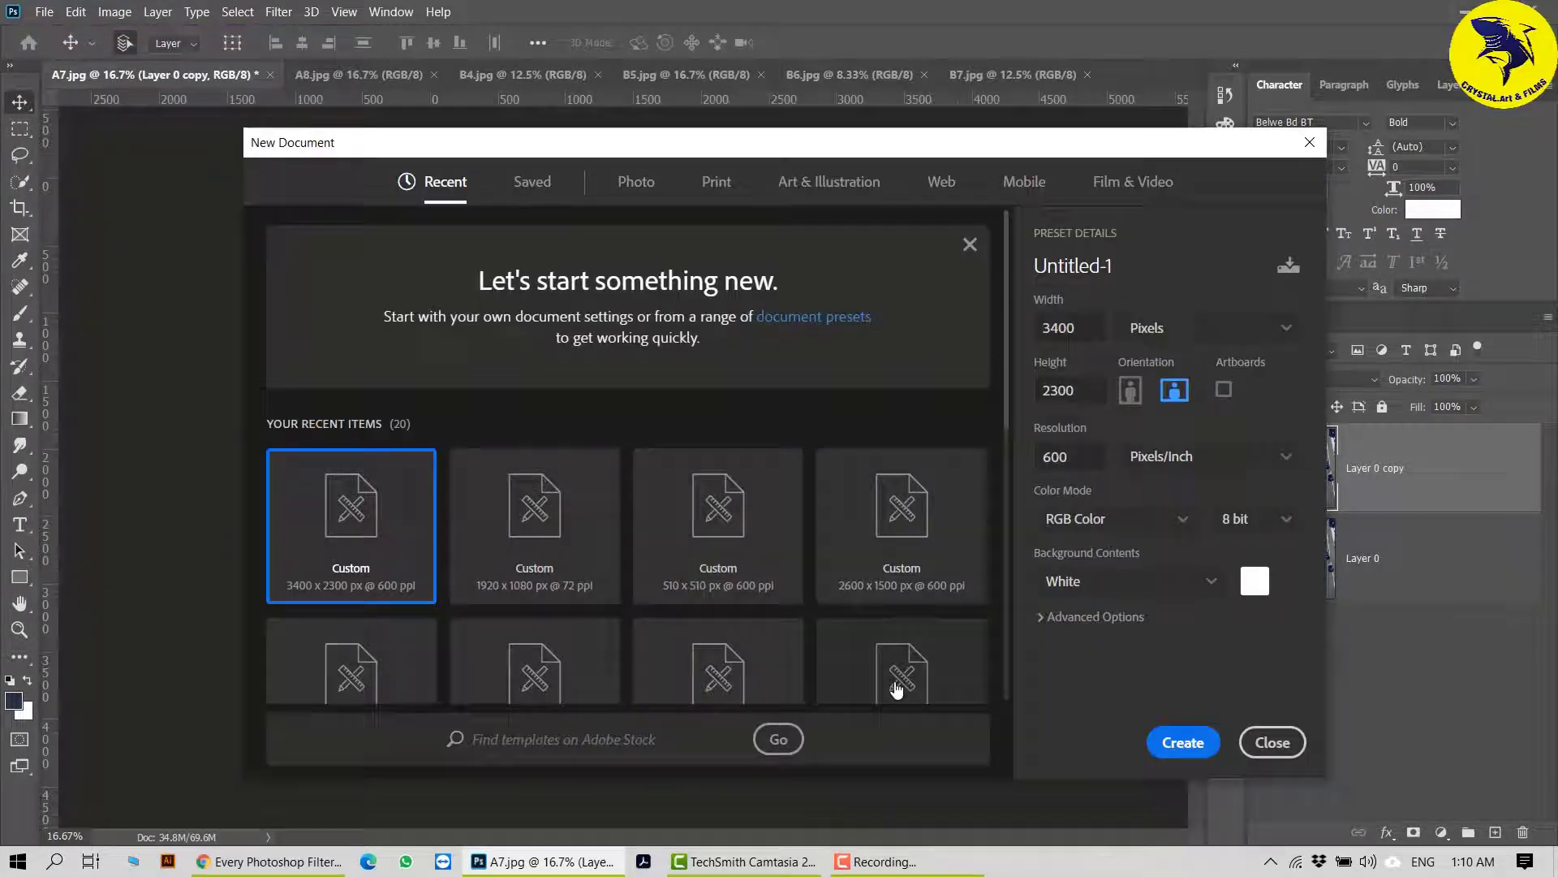
left_click(522, 536)
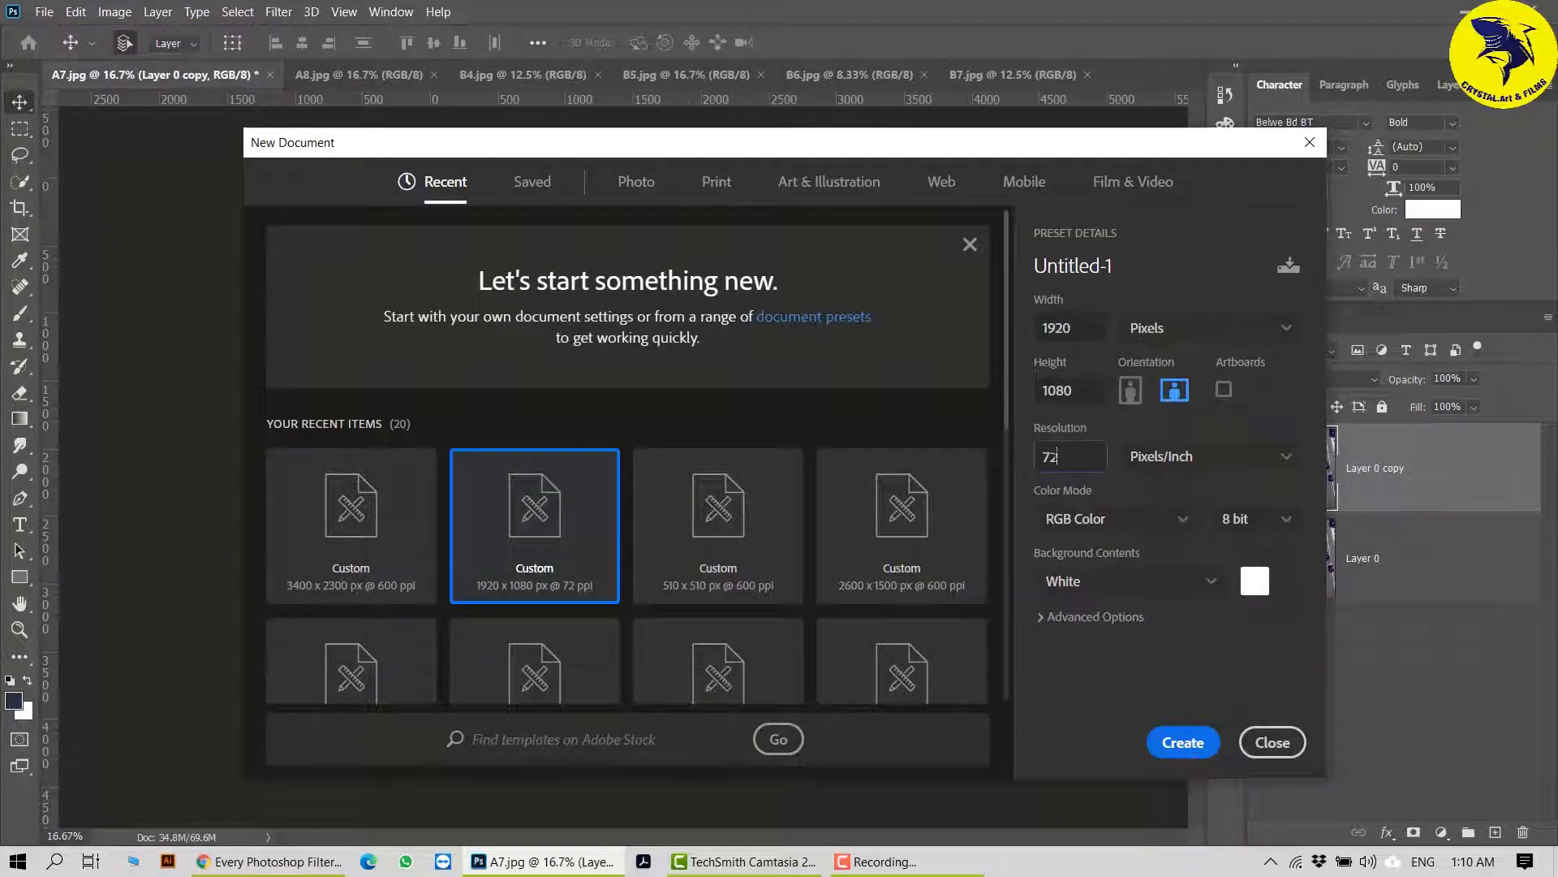
double_click(1055, 456)
type("300")
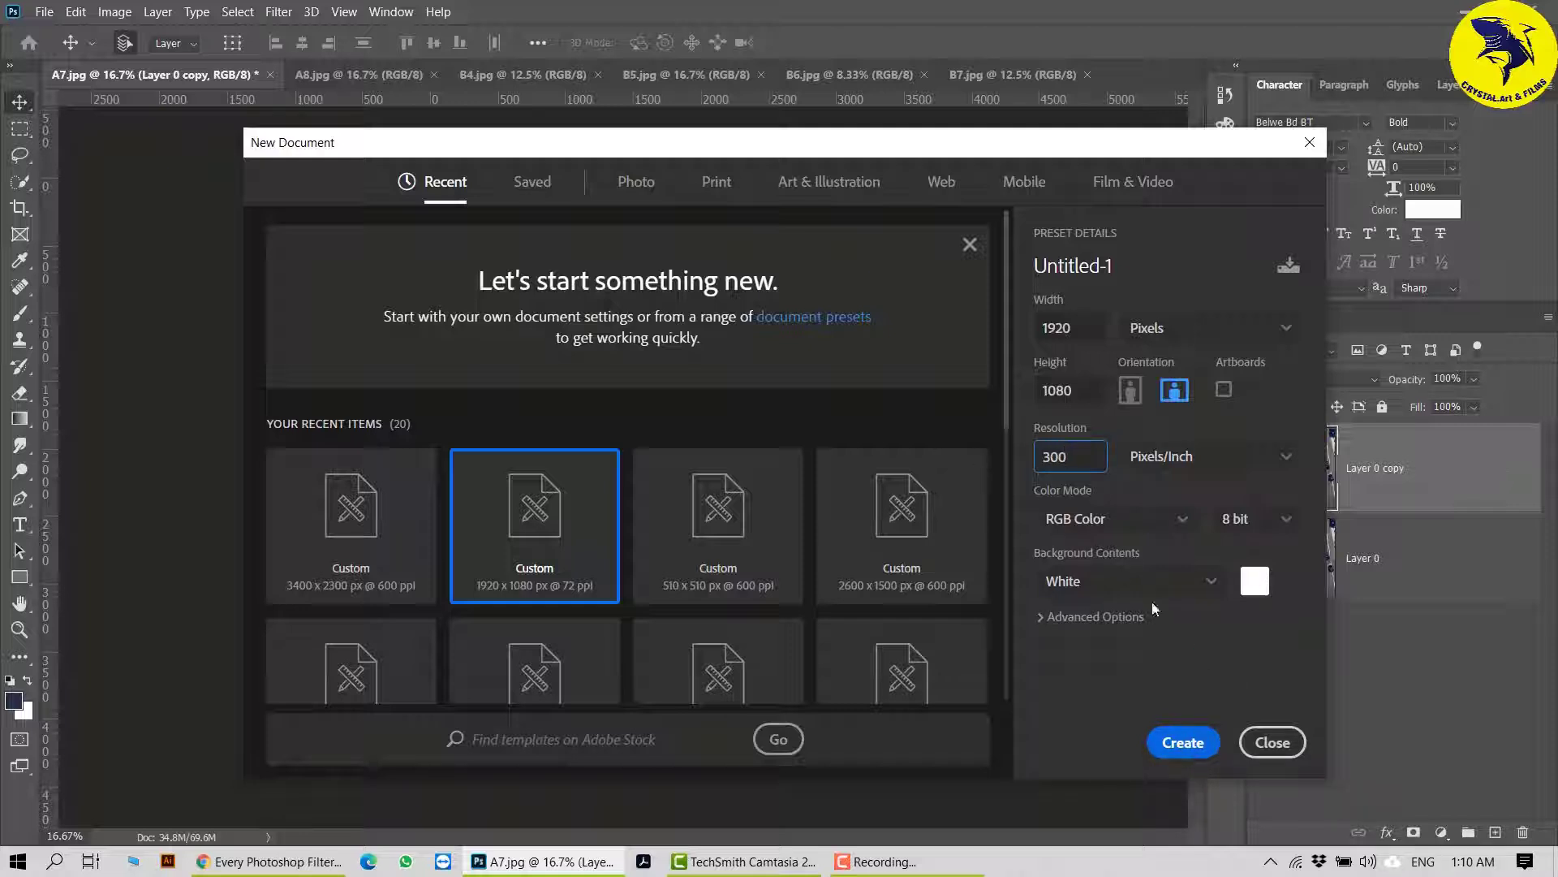
left_click(1137, 496)
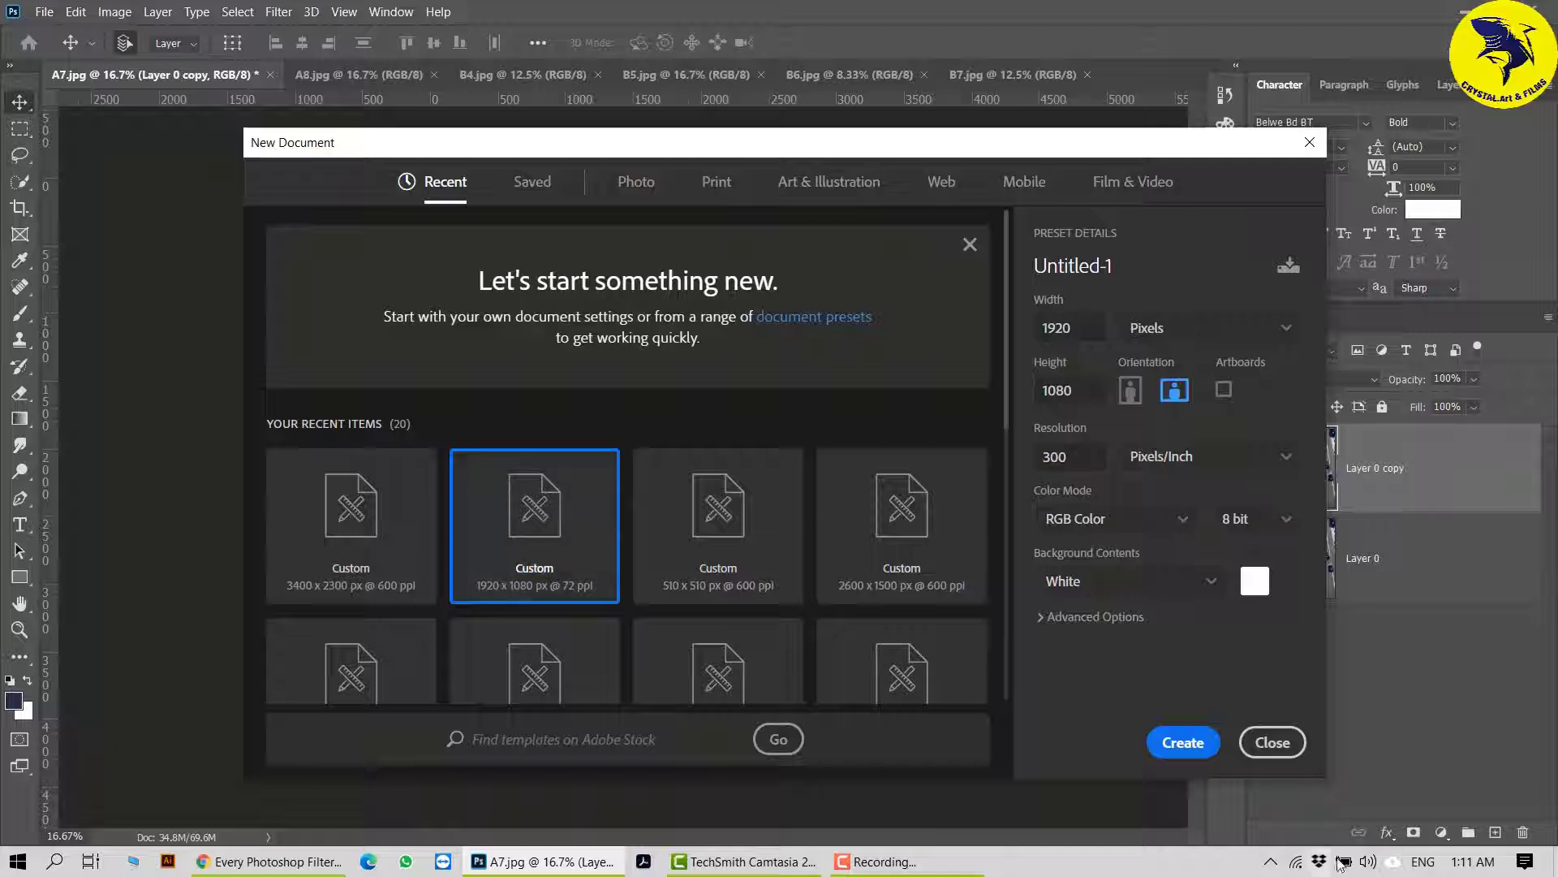
left_click(1179, 741)
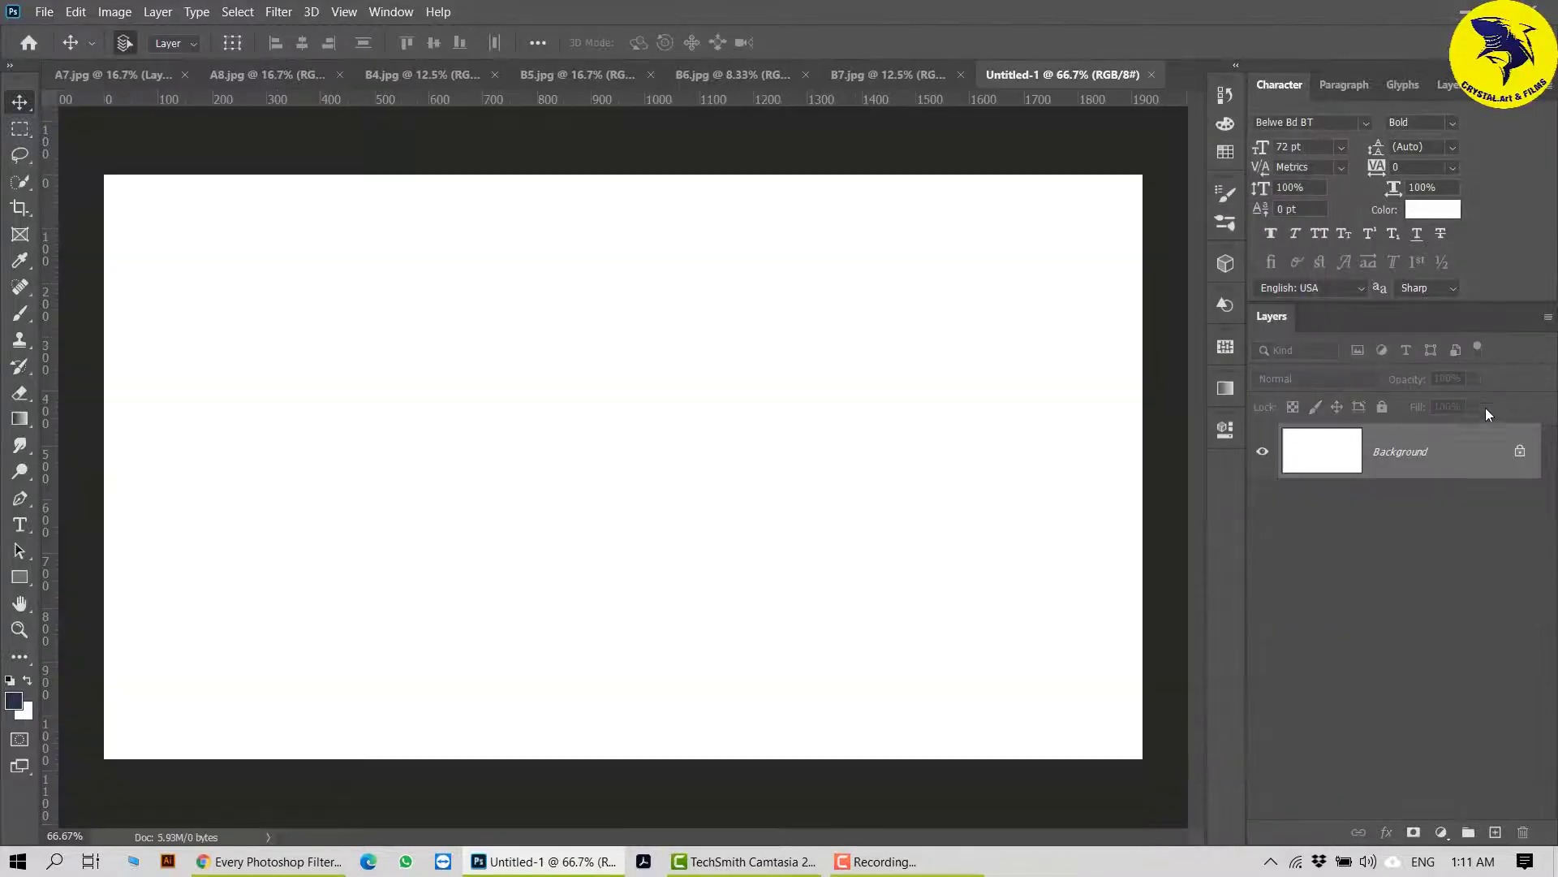
Step: Unlock the new document's background layer and render the Clouds filter on it
left_click(1520, 452)
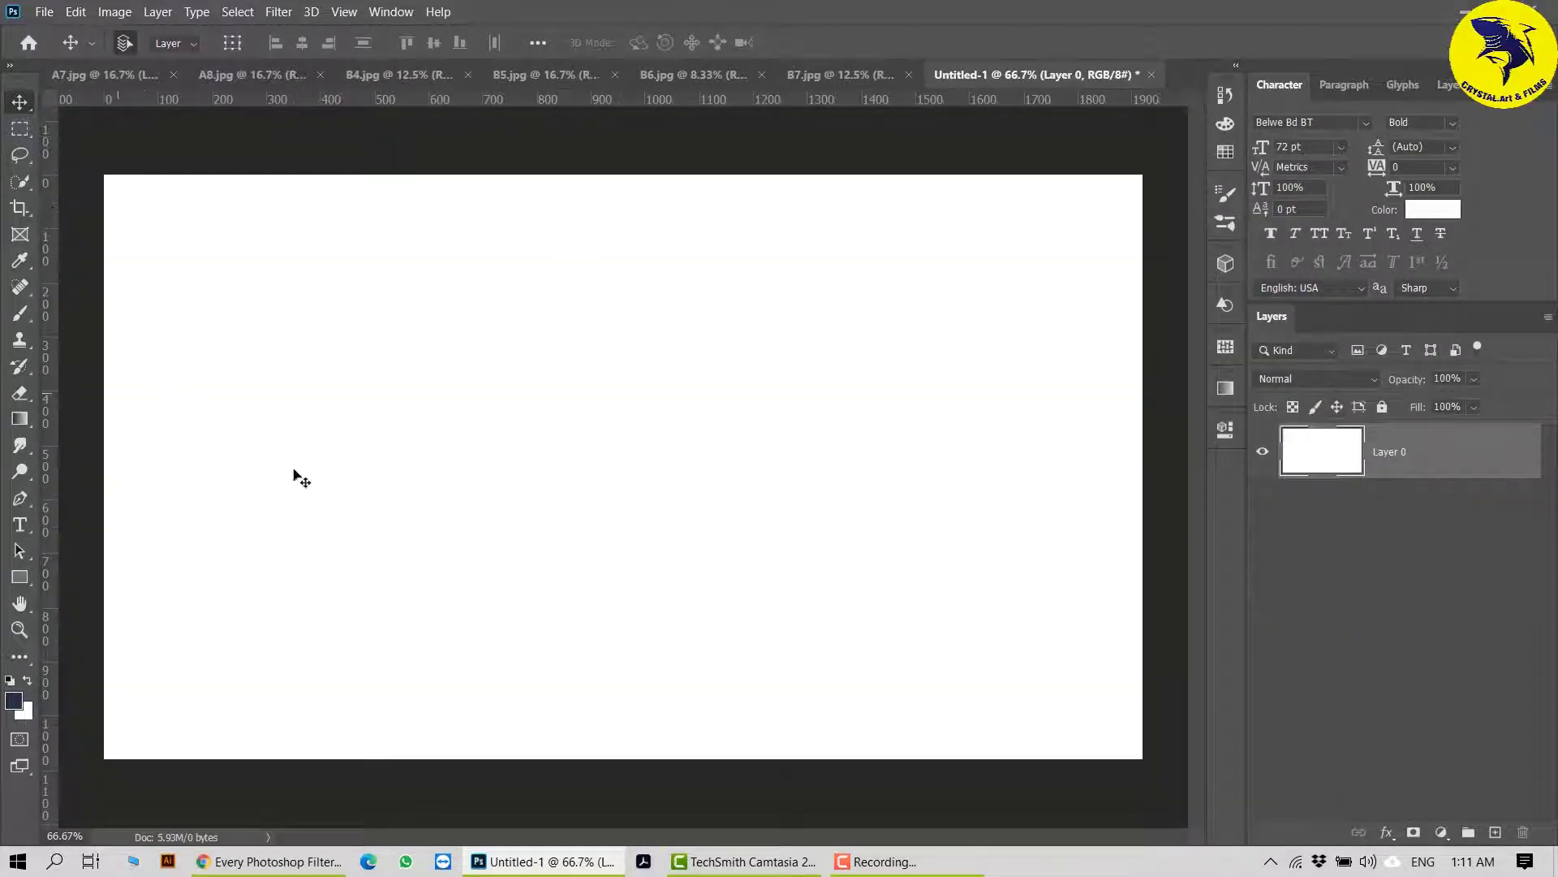
left_click(277, 13)
mouse_move(463, 321)
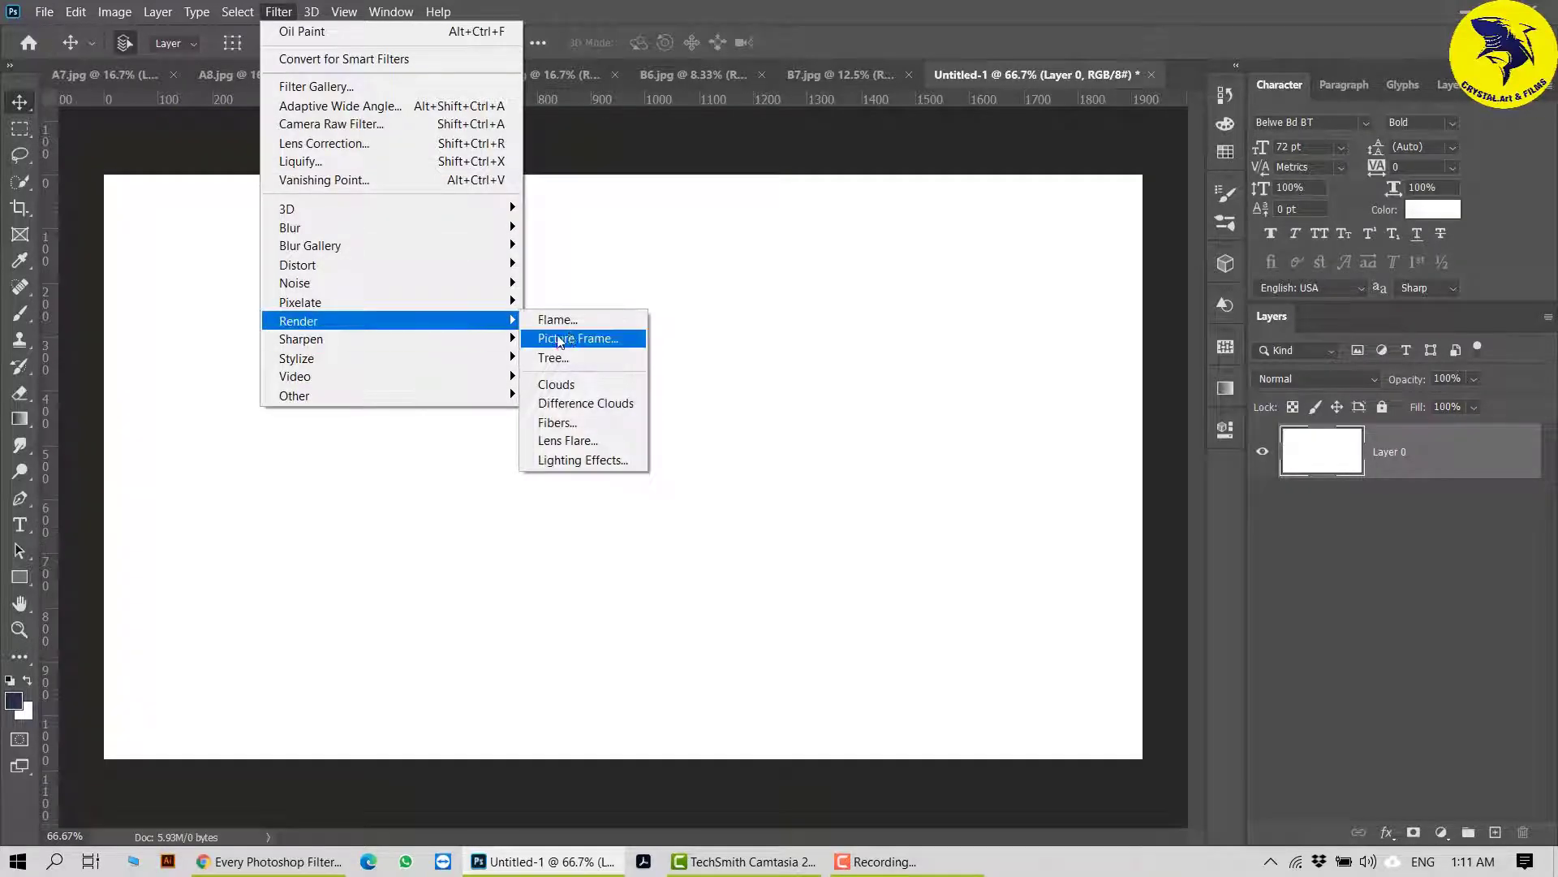
left_click(568, 384)
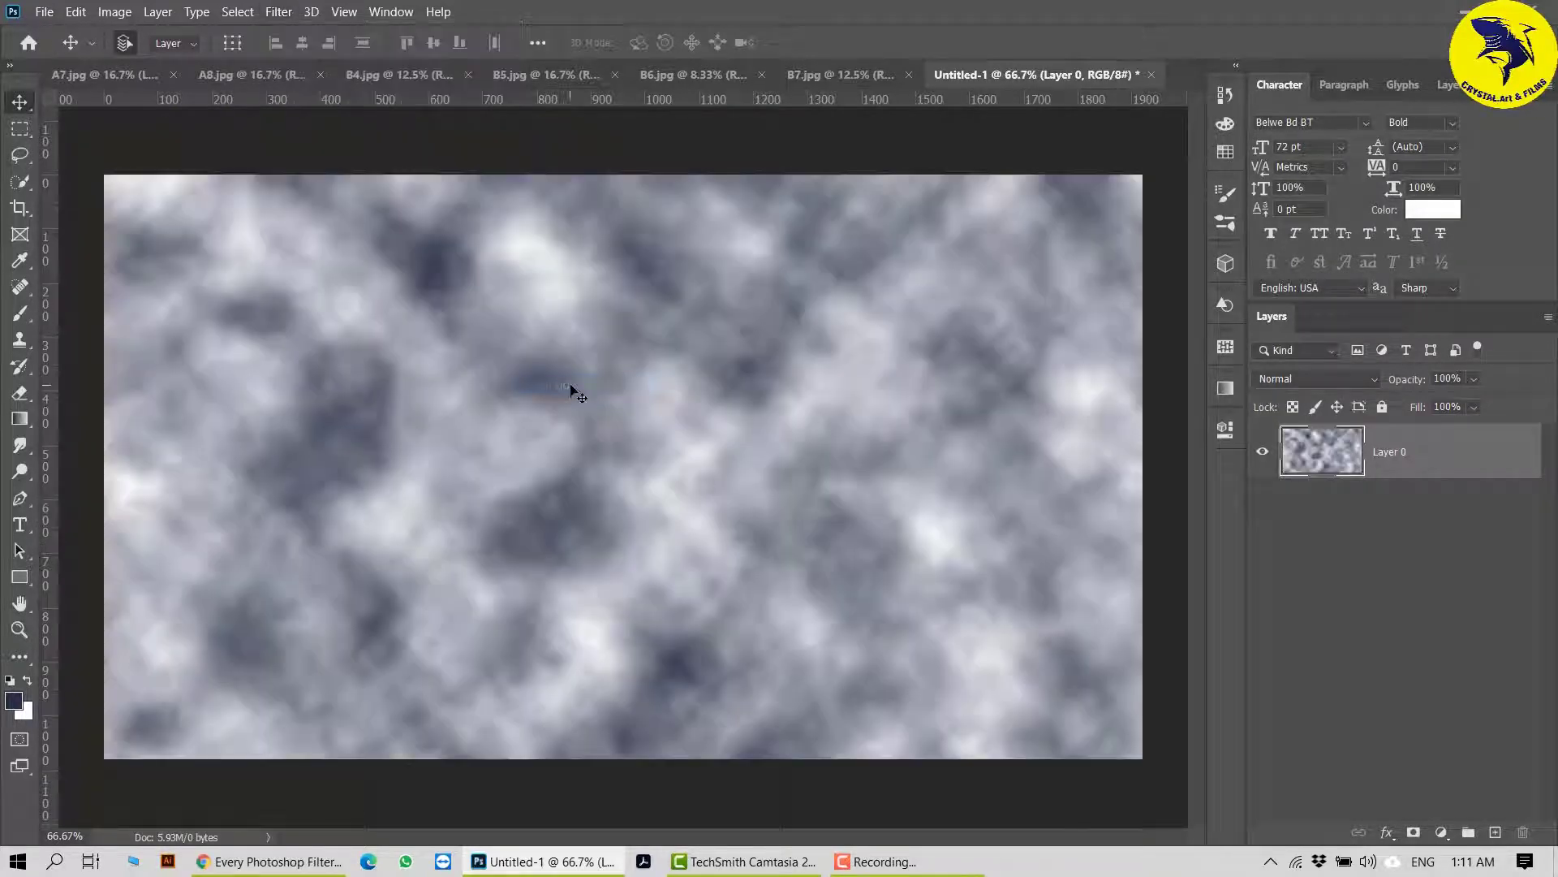
Step: Save the clouds document as a Photoshop file named DISPLACE in the series2 folder with maximized compatibility, and close it
left_click(48, 15)
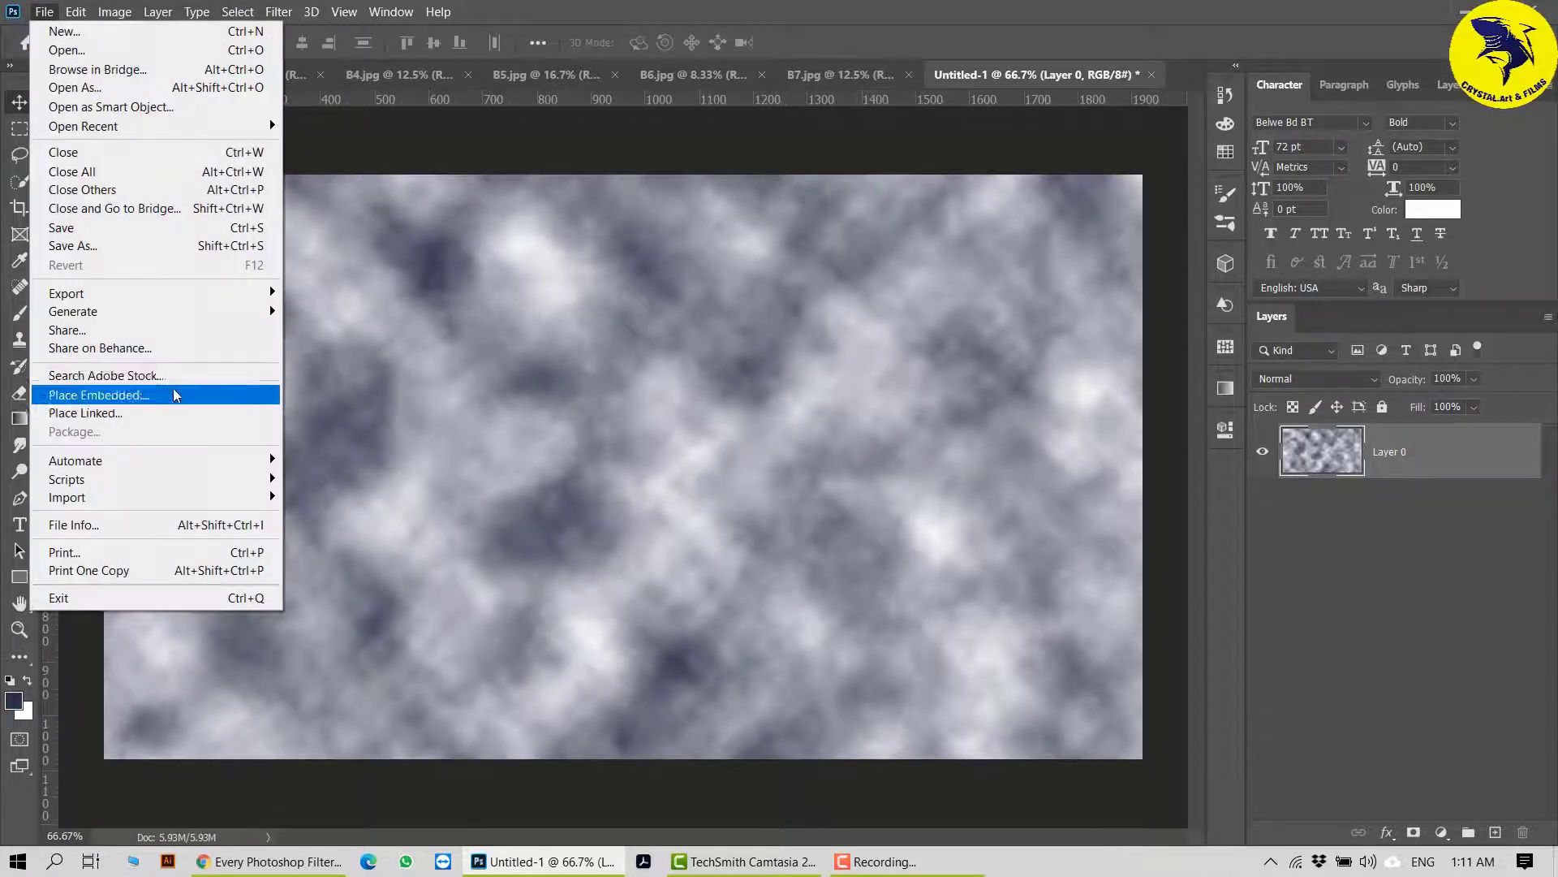
left_click(144, 245)
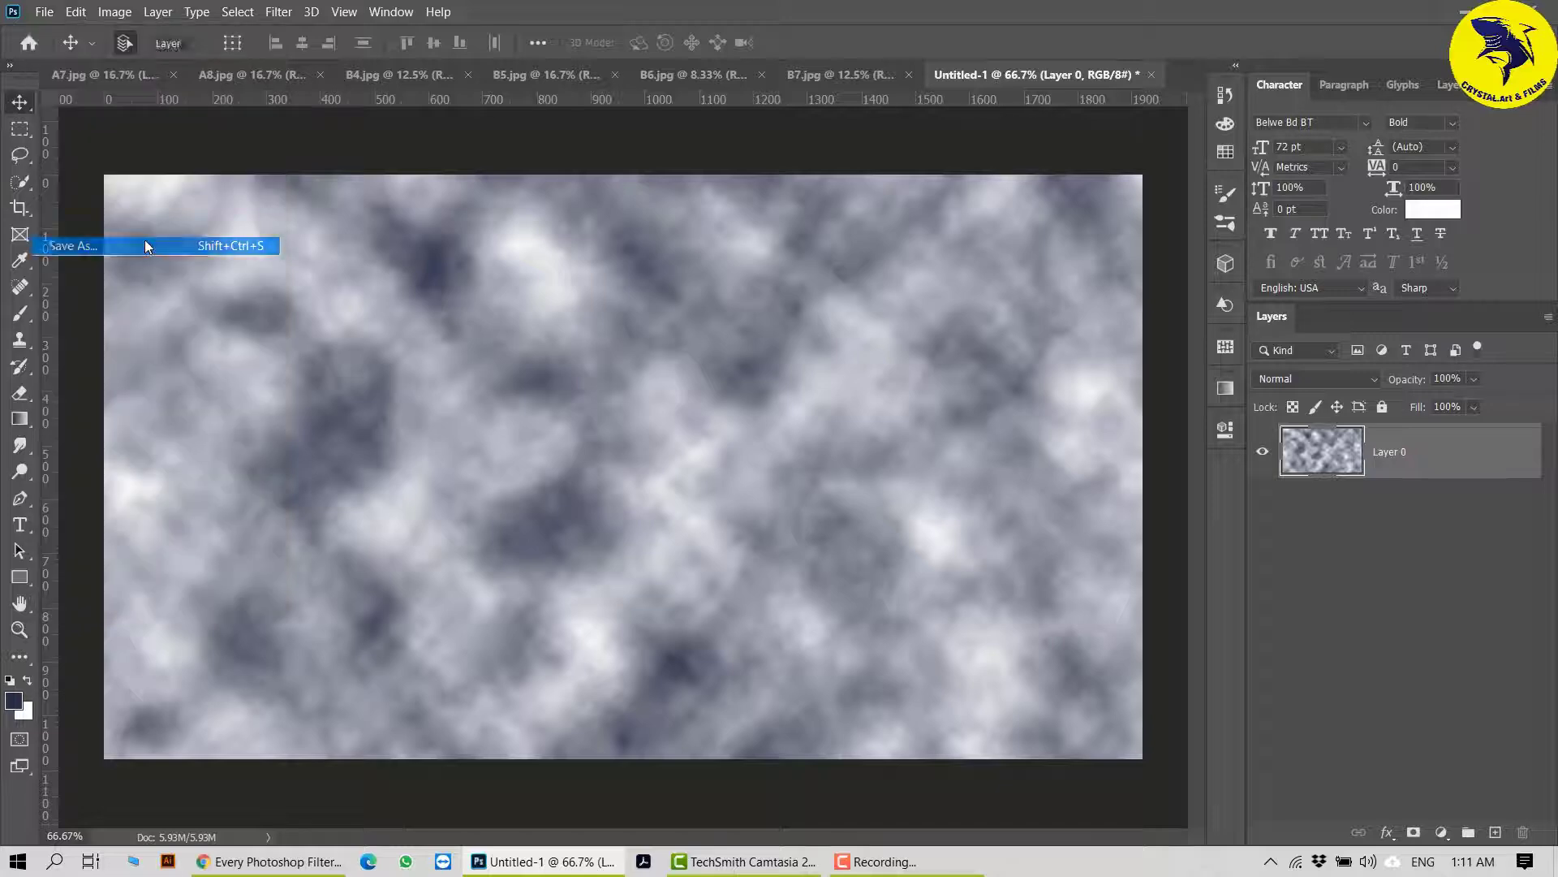
left_click(796, 578)
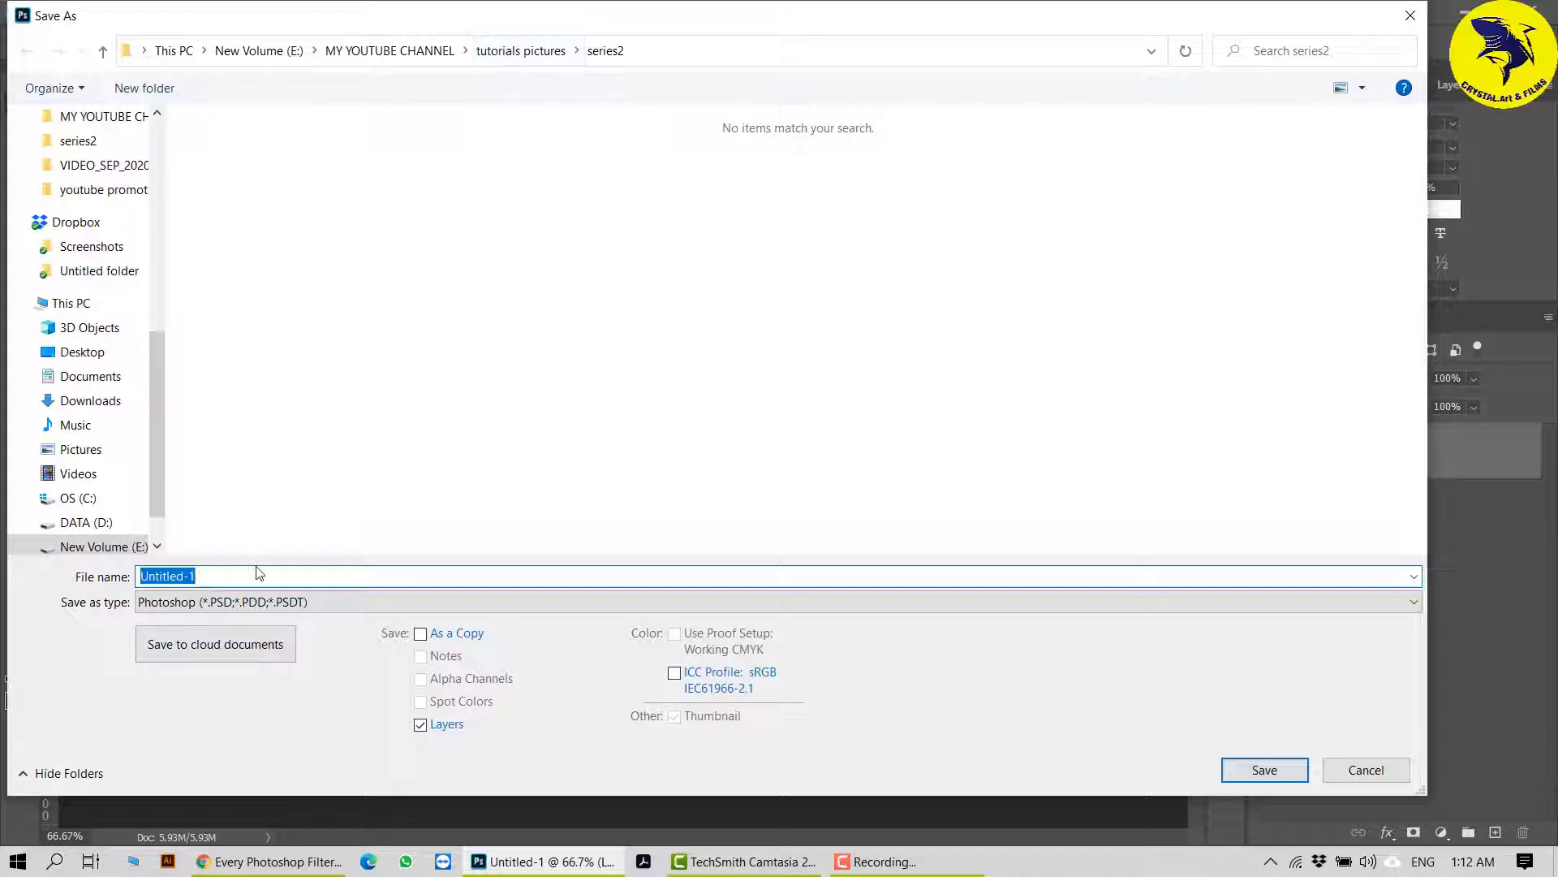
type("C")
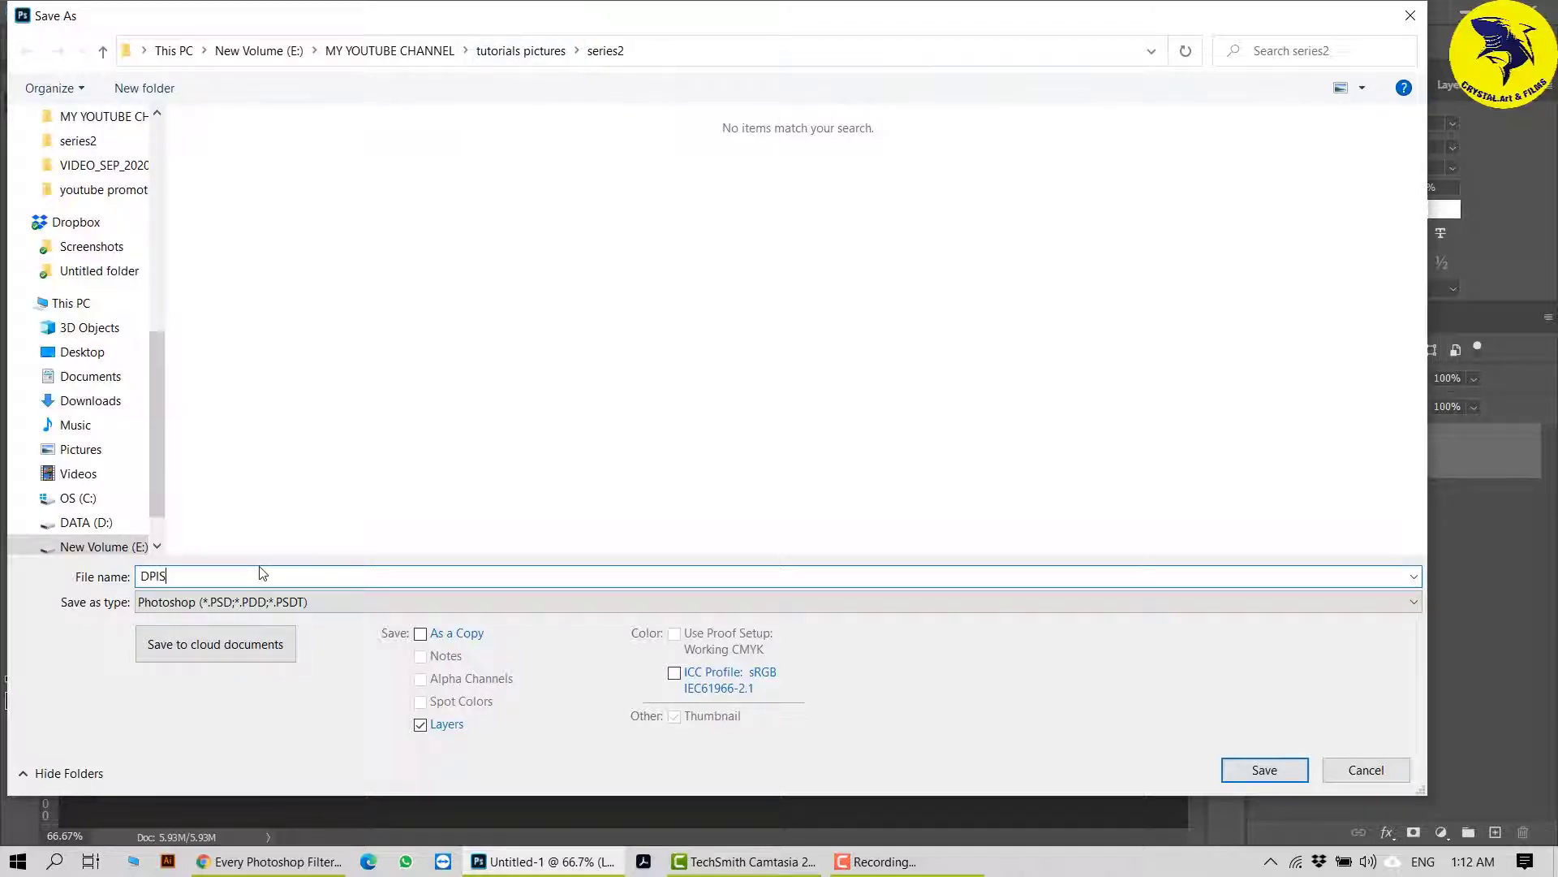
key("BackSpace")
key("BackSpace")
key("BackSpace")
type("ISPLAC")
key("Return")
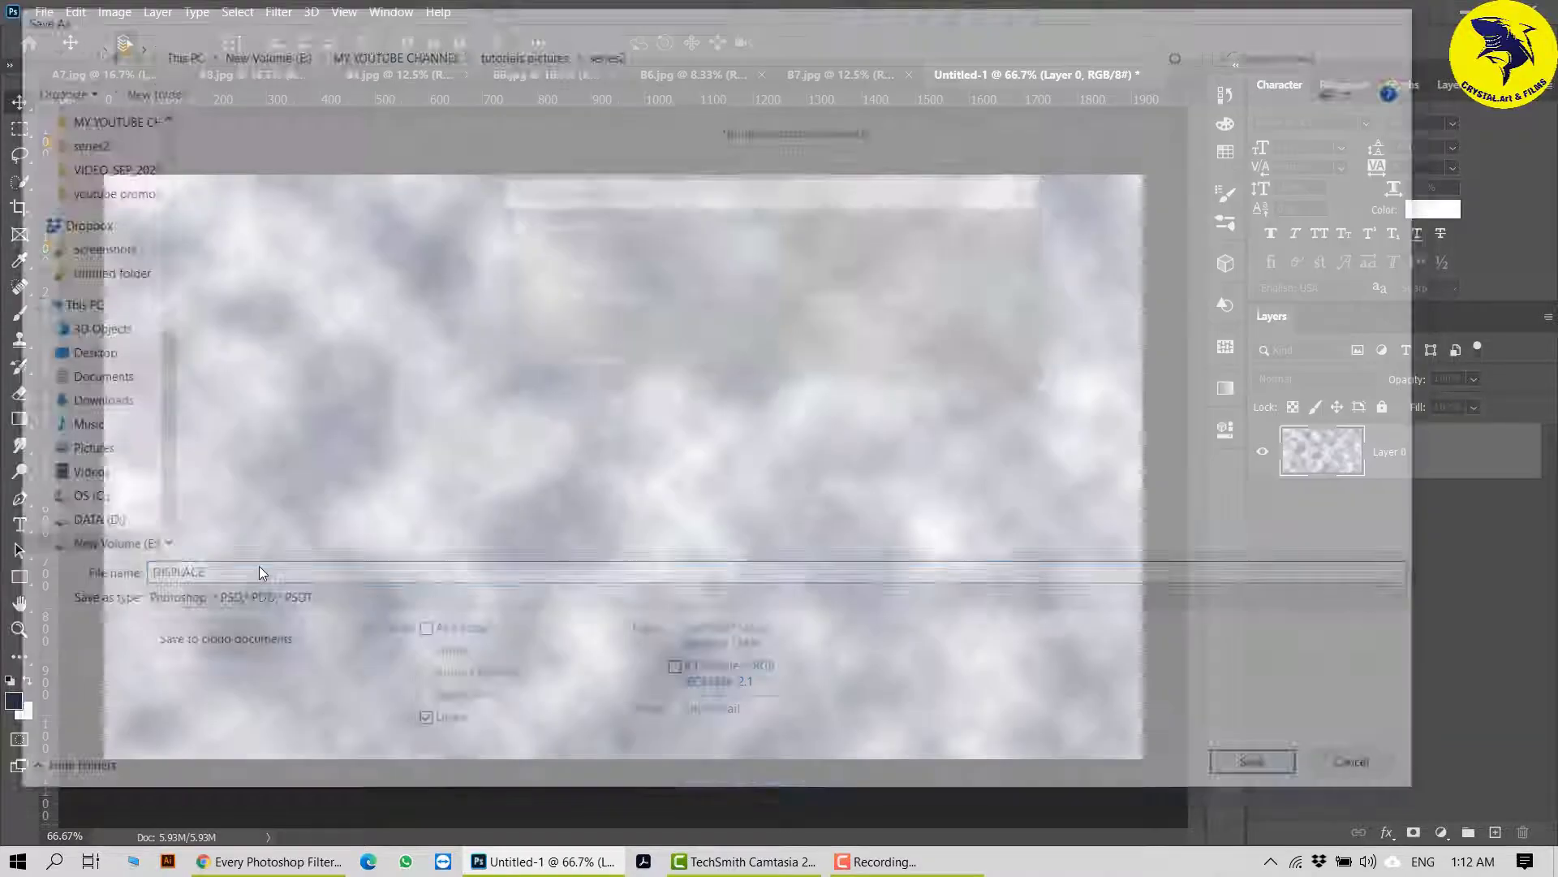
left_click(1003, 230)
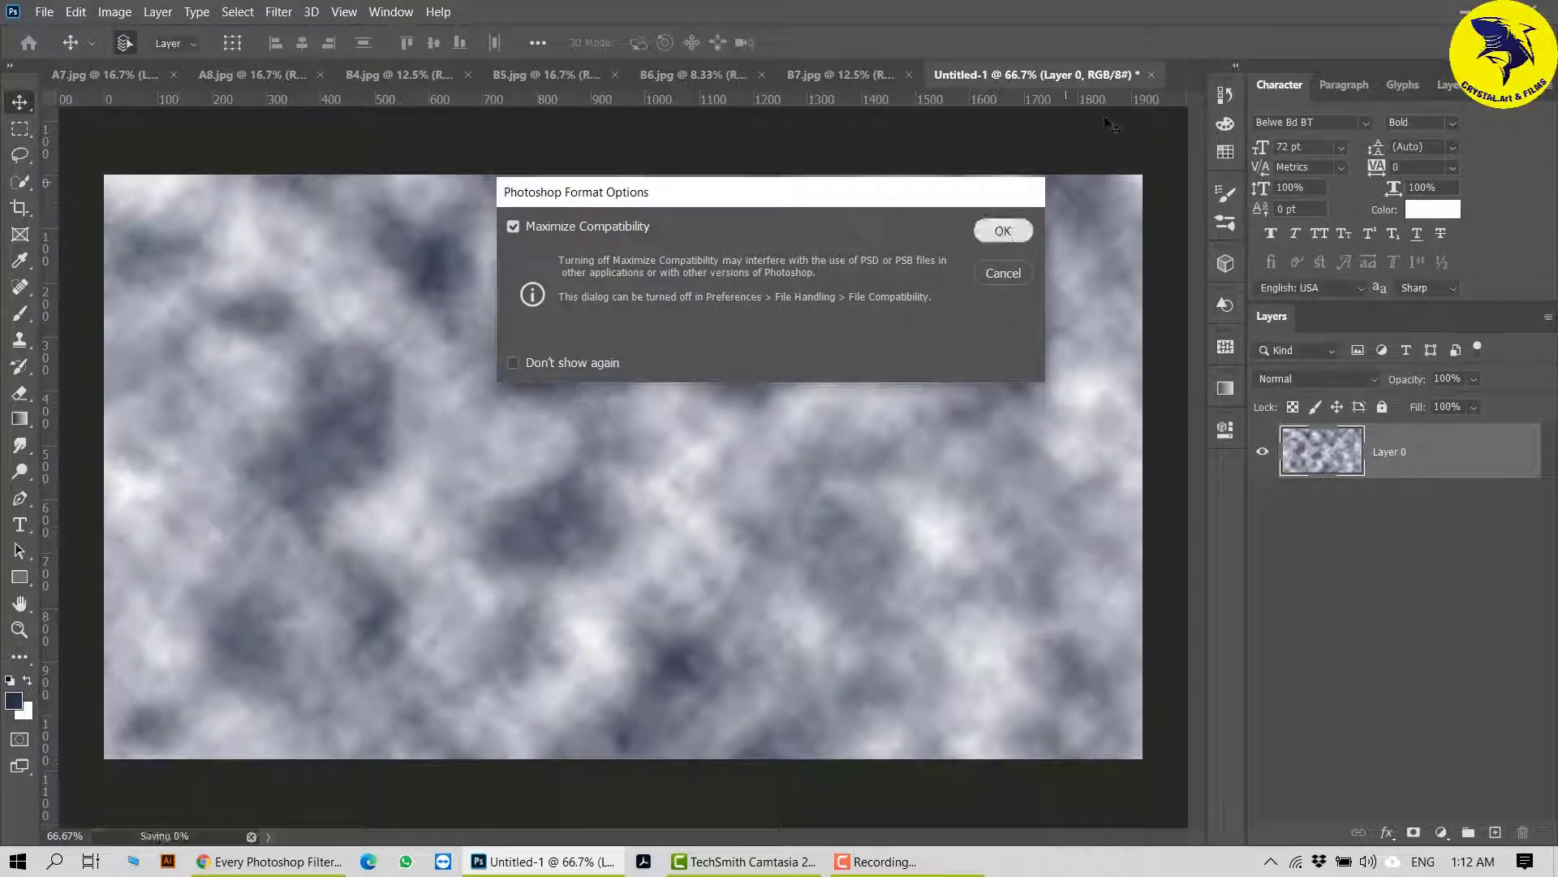
left_click(1143, 74)
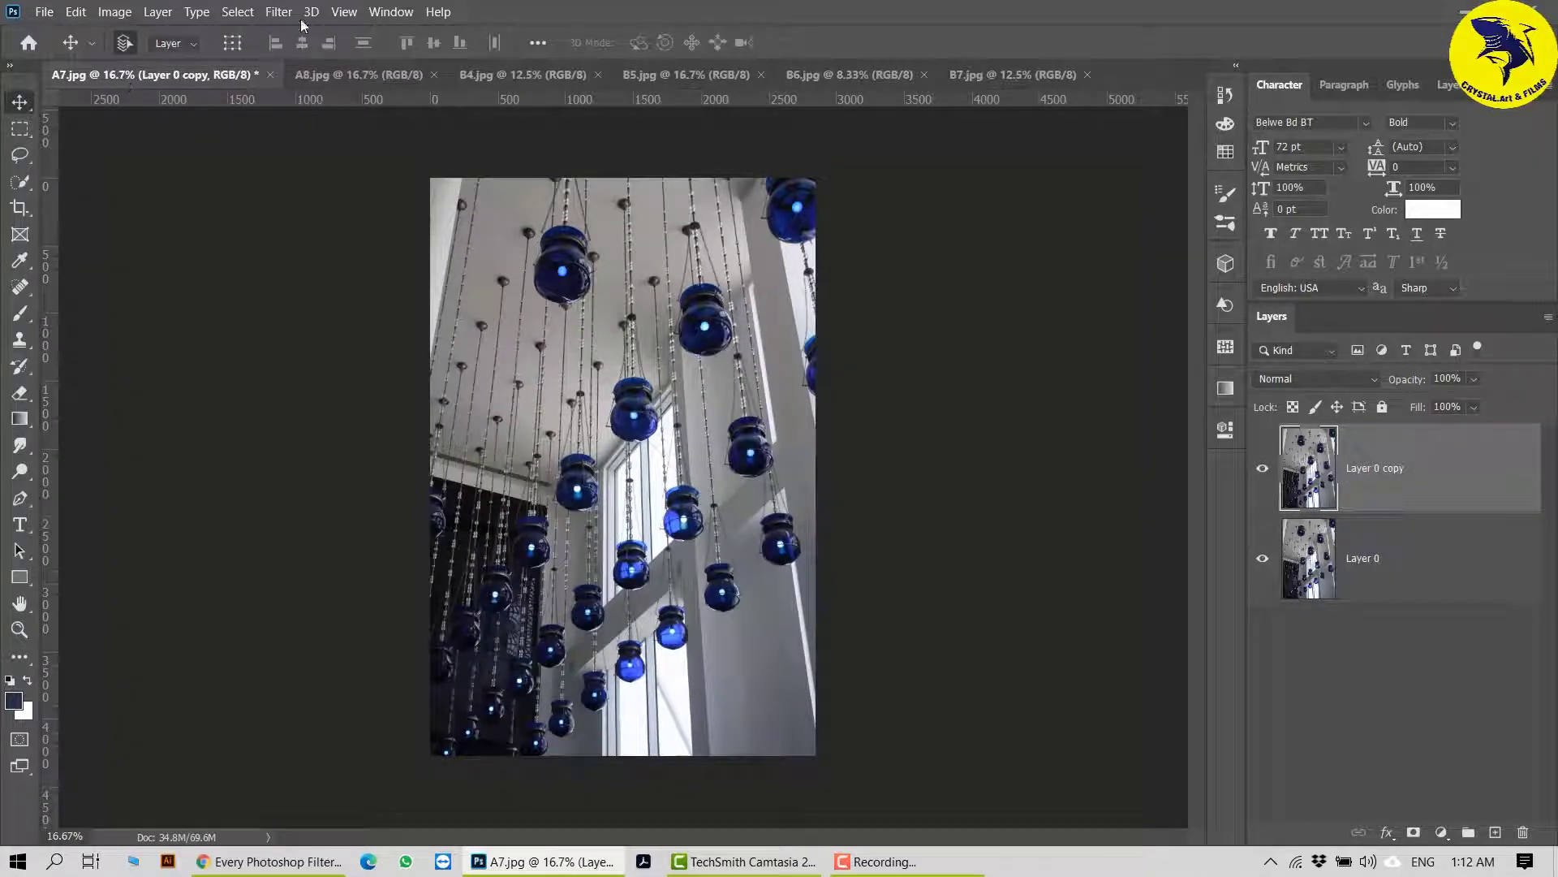
Step: Apply Displace to A7.jpg's Layer 0 copy with both scales at 10, Stretch To Fit, Repeat Edge Pixels and the DISPLACE map
left_click(278, 11)
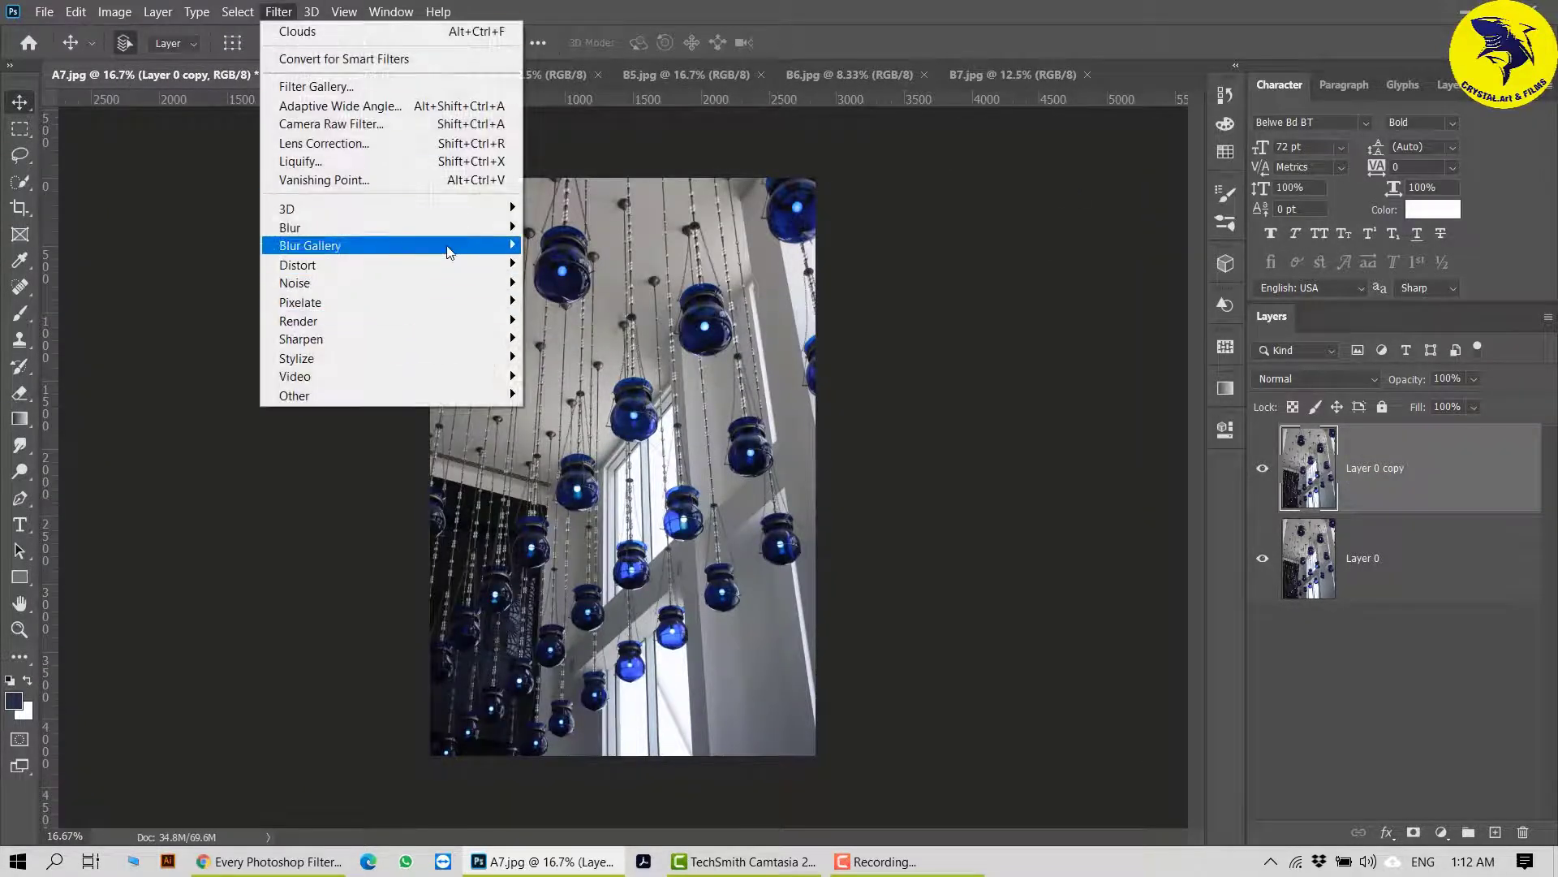
mouse_move(454, 264)
left_click(602, 268)
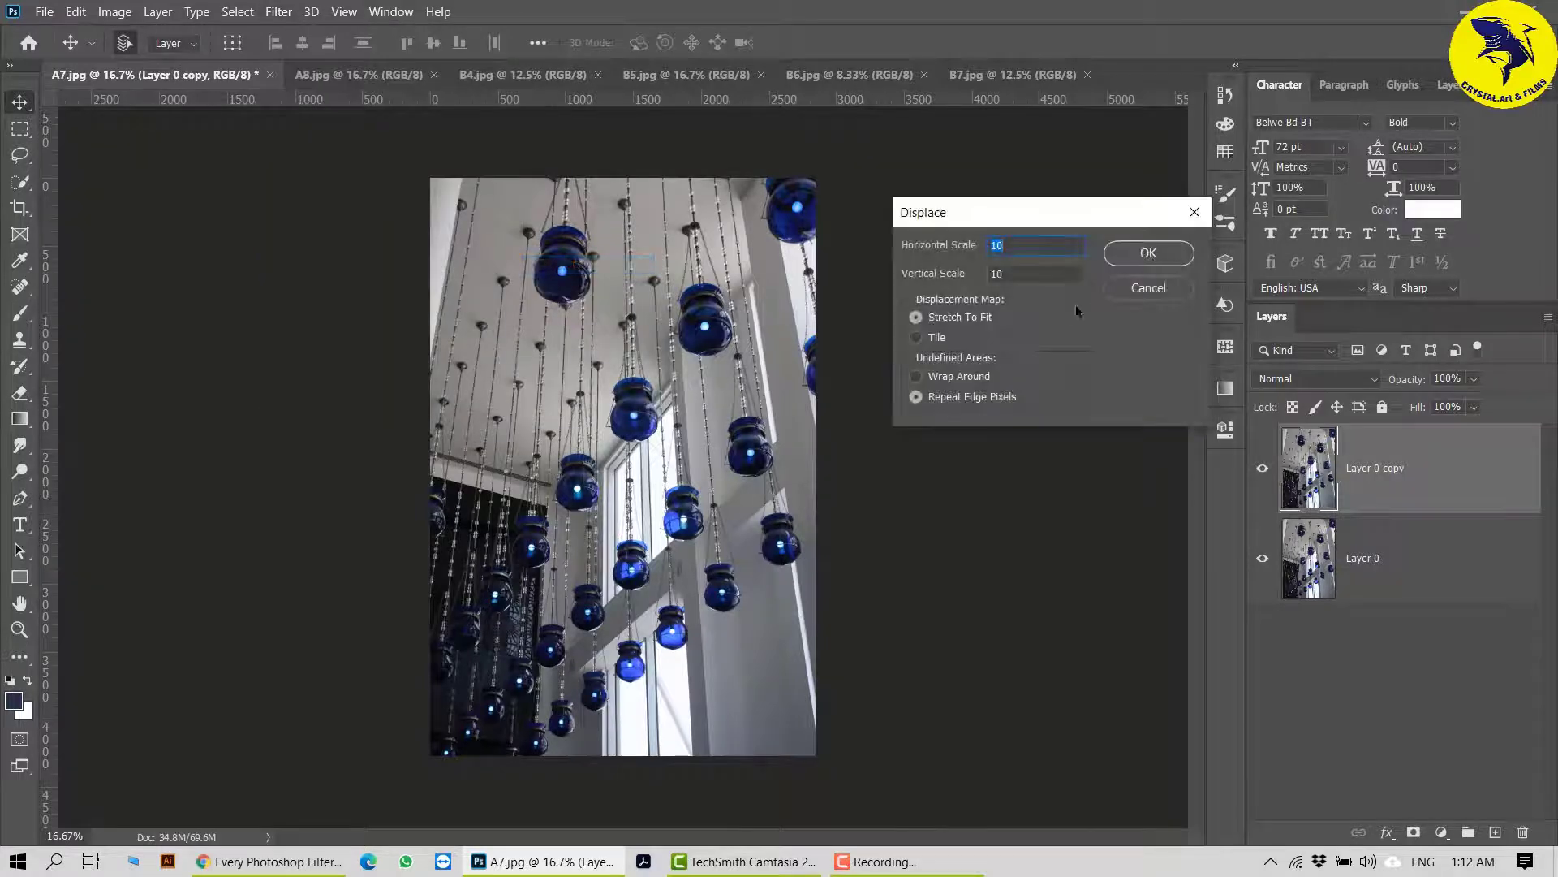
left_click(1166, 253)
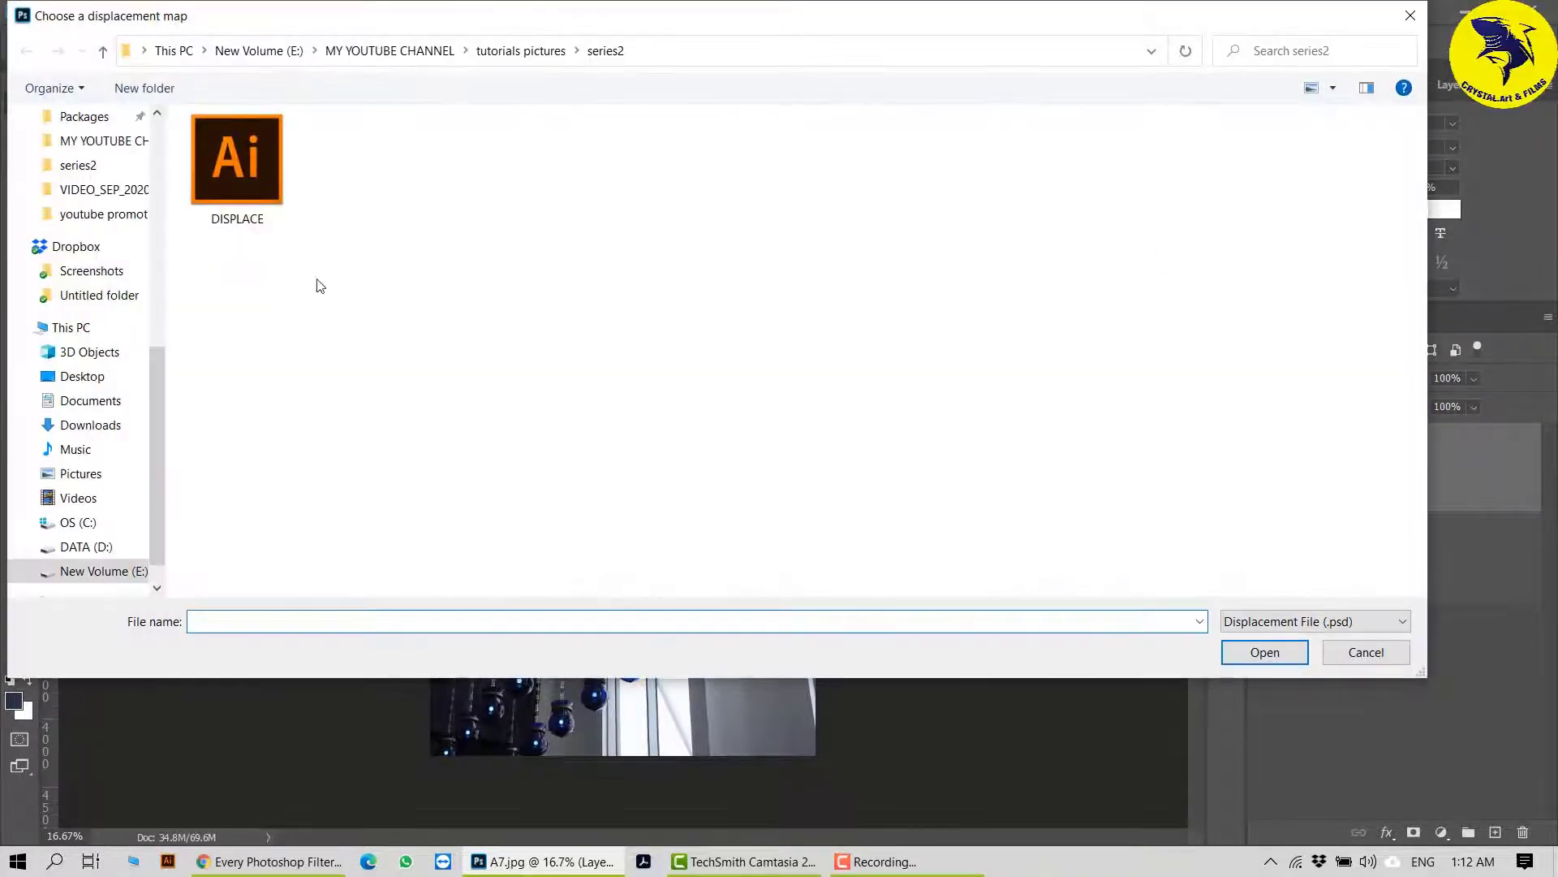
left_click(229, 177)
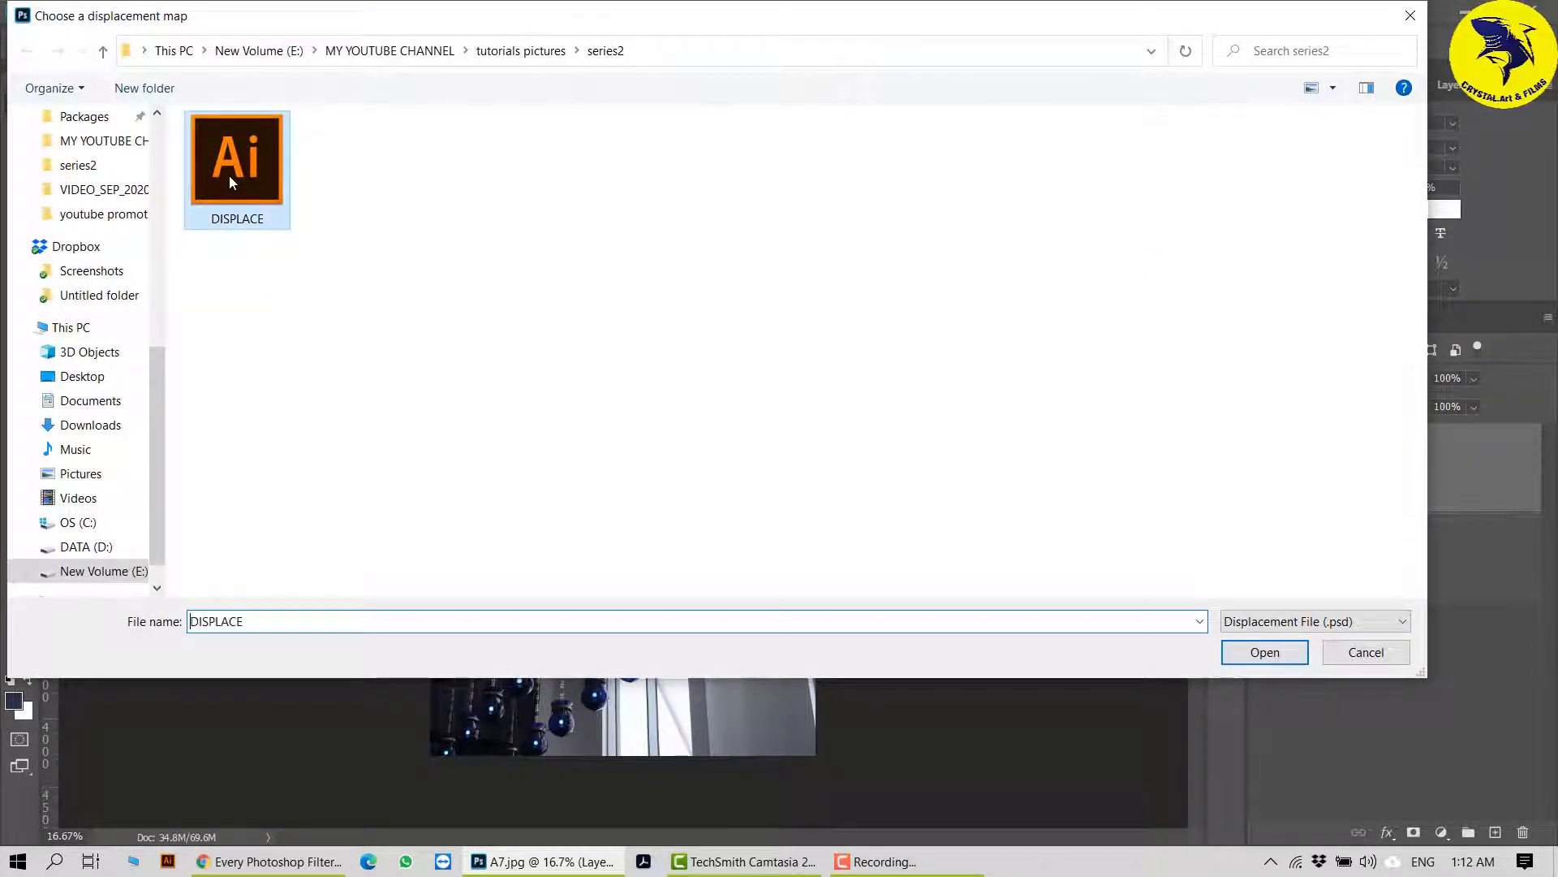
left_click(1258, 658)
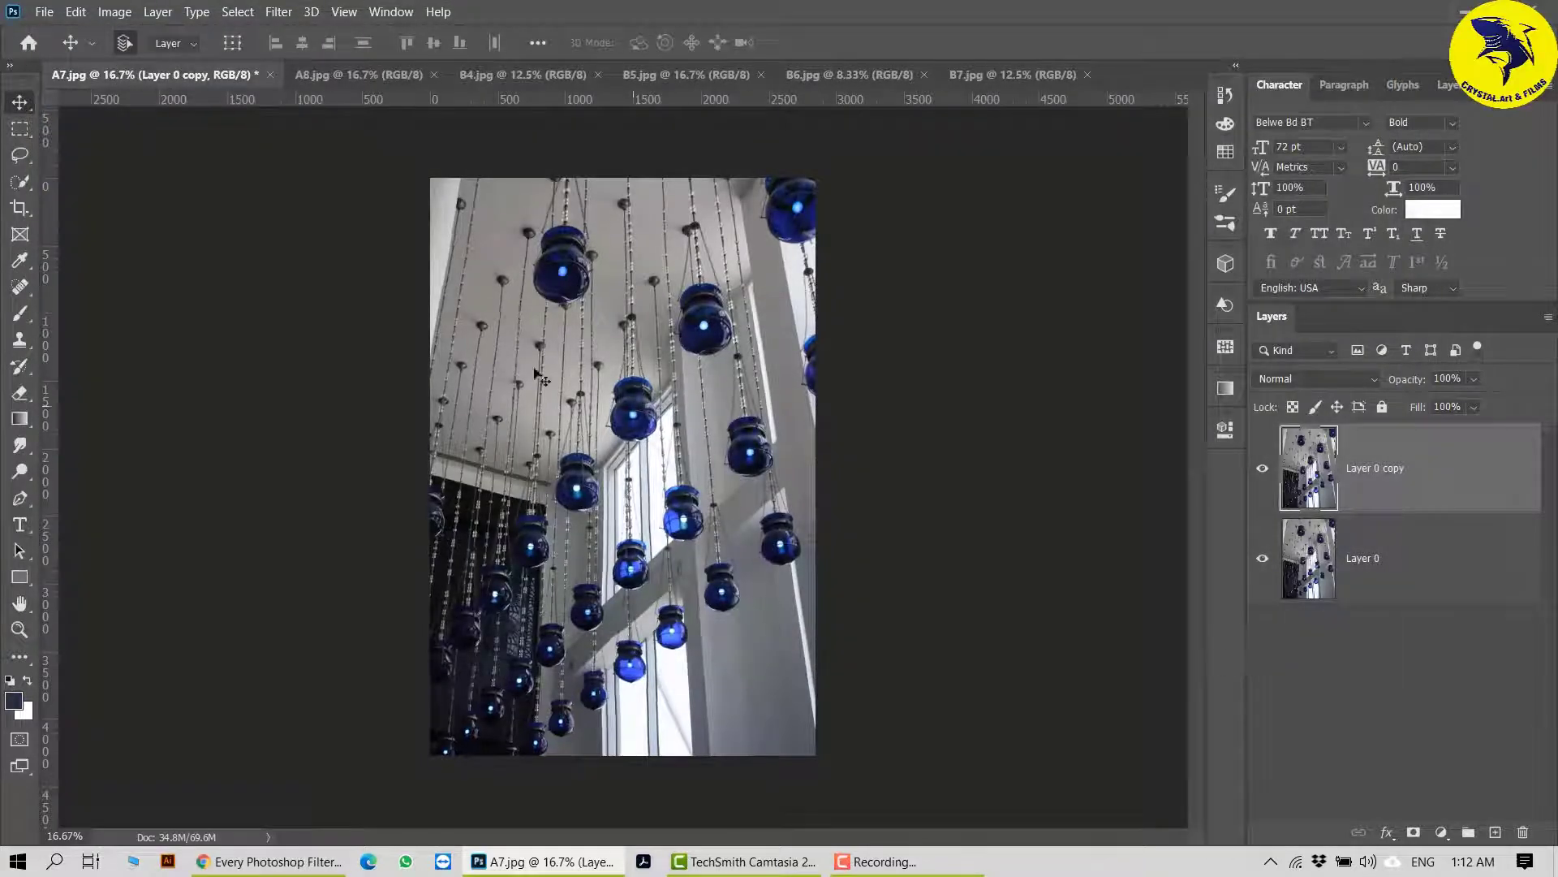
Step: Compare the displaced Layer 0 copy with the original by toggling the copy's visibility
left_click(1262, 470)
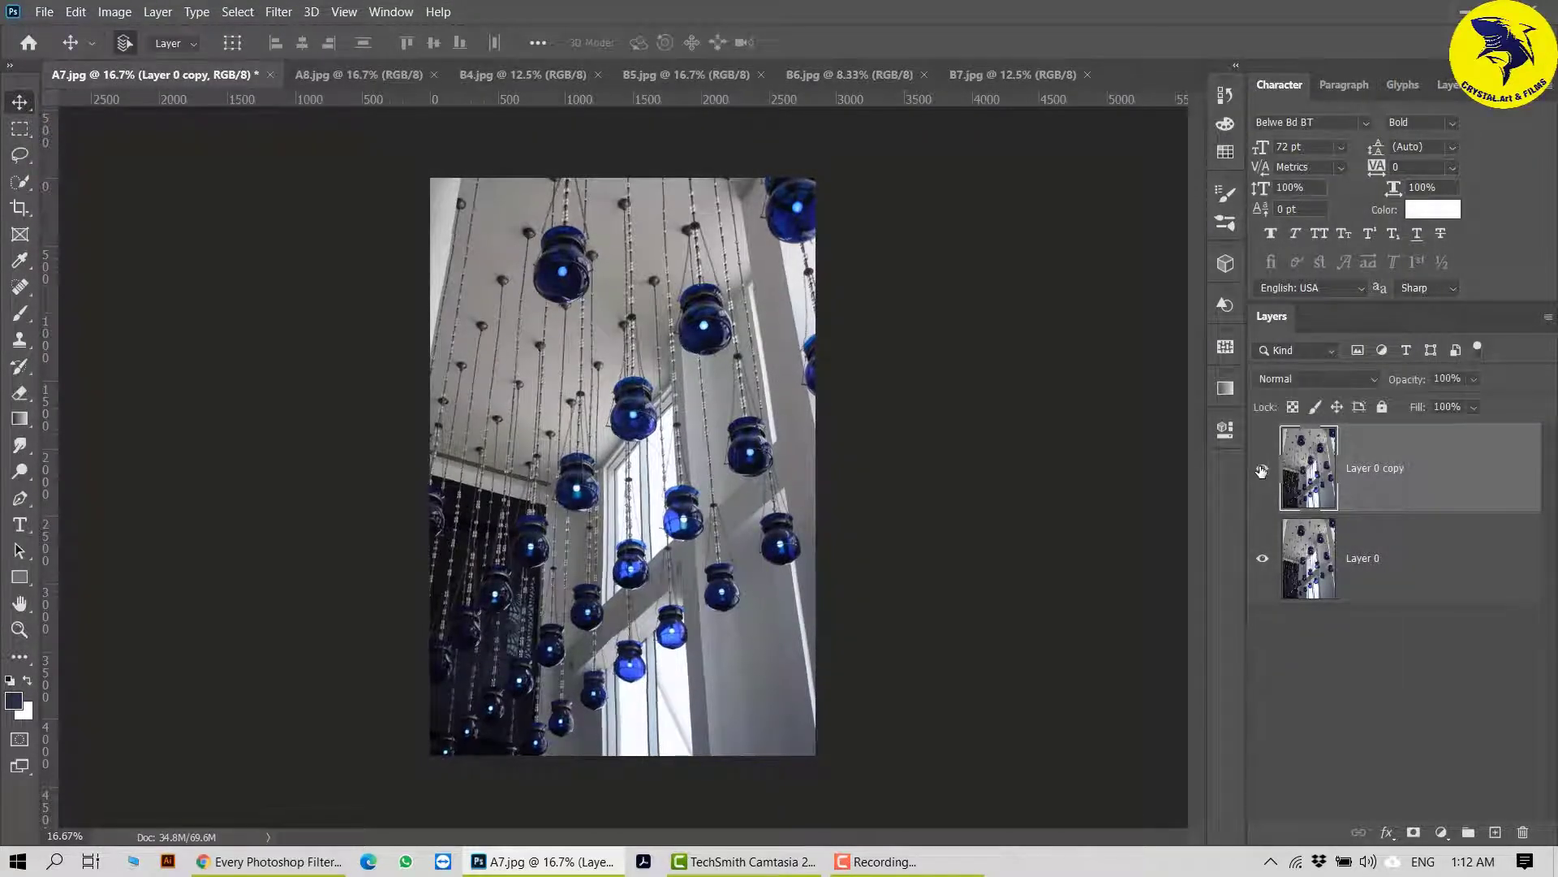
left_click(1263, 471)
left_click(1262, 471)
left_click(1263, 471)
Step: Unlock the background layer of A8.jpg and duplicate it twice
left_click(375, 76)
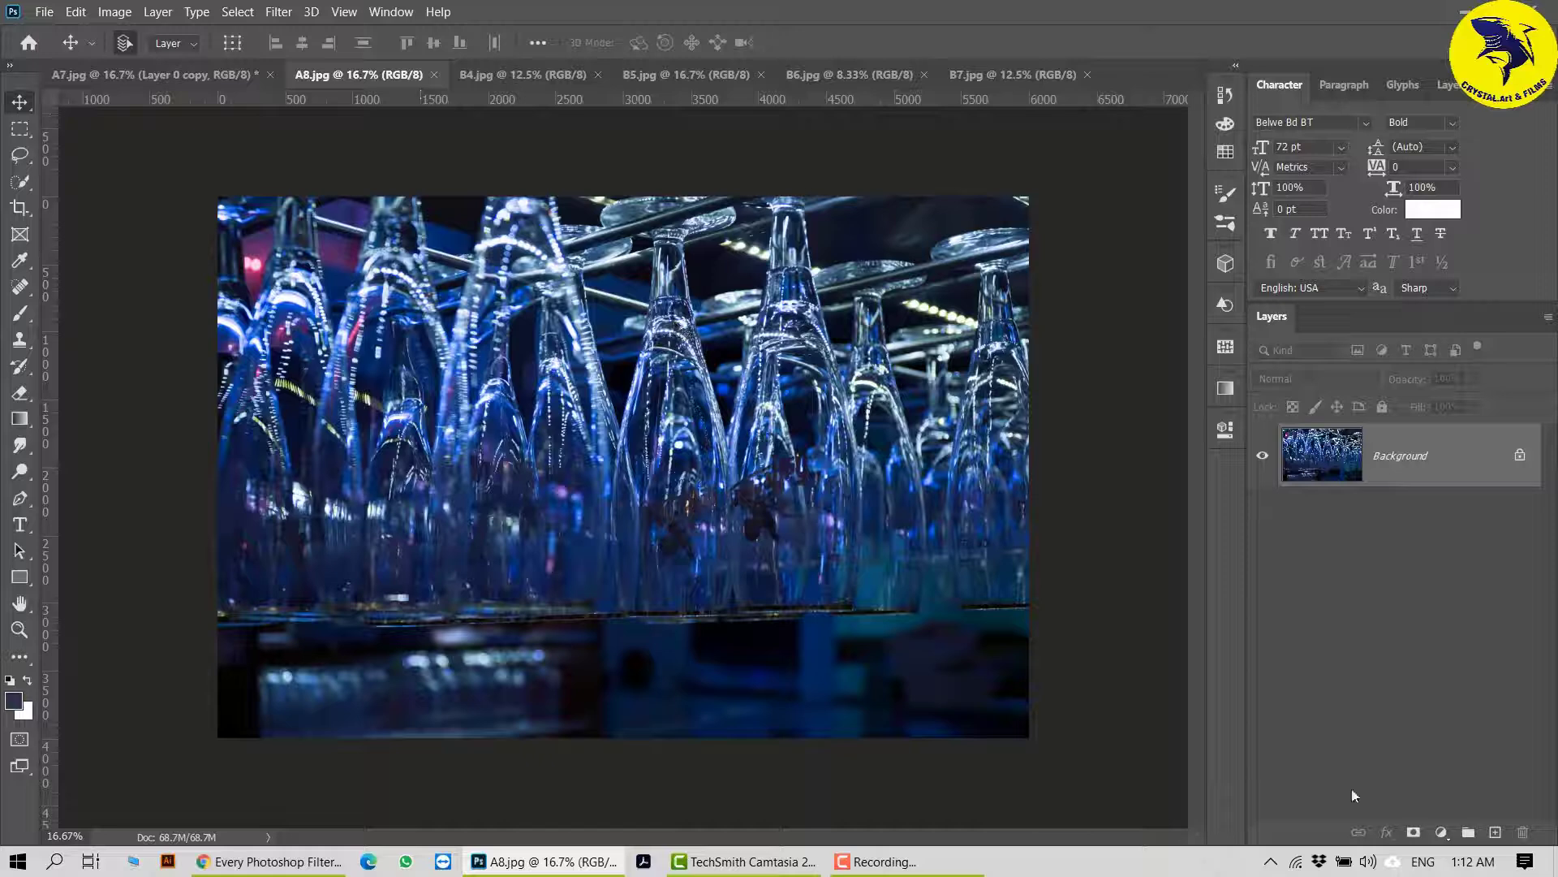
left_click(1520, 456)
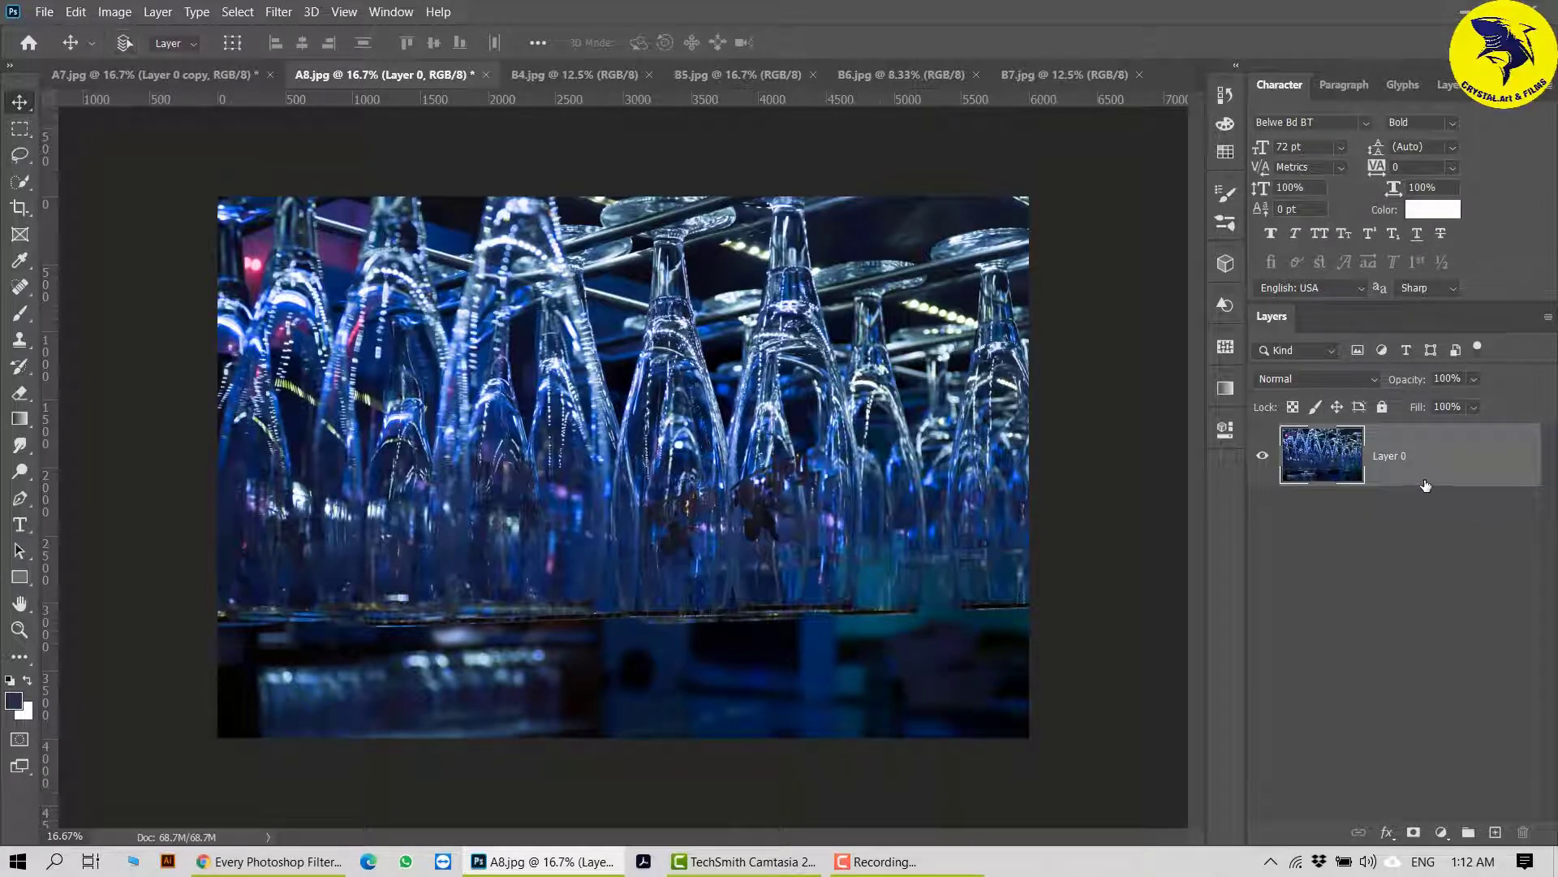
key("ctrl+j")
key("ctrl+j")
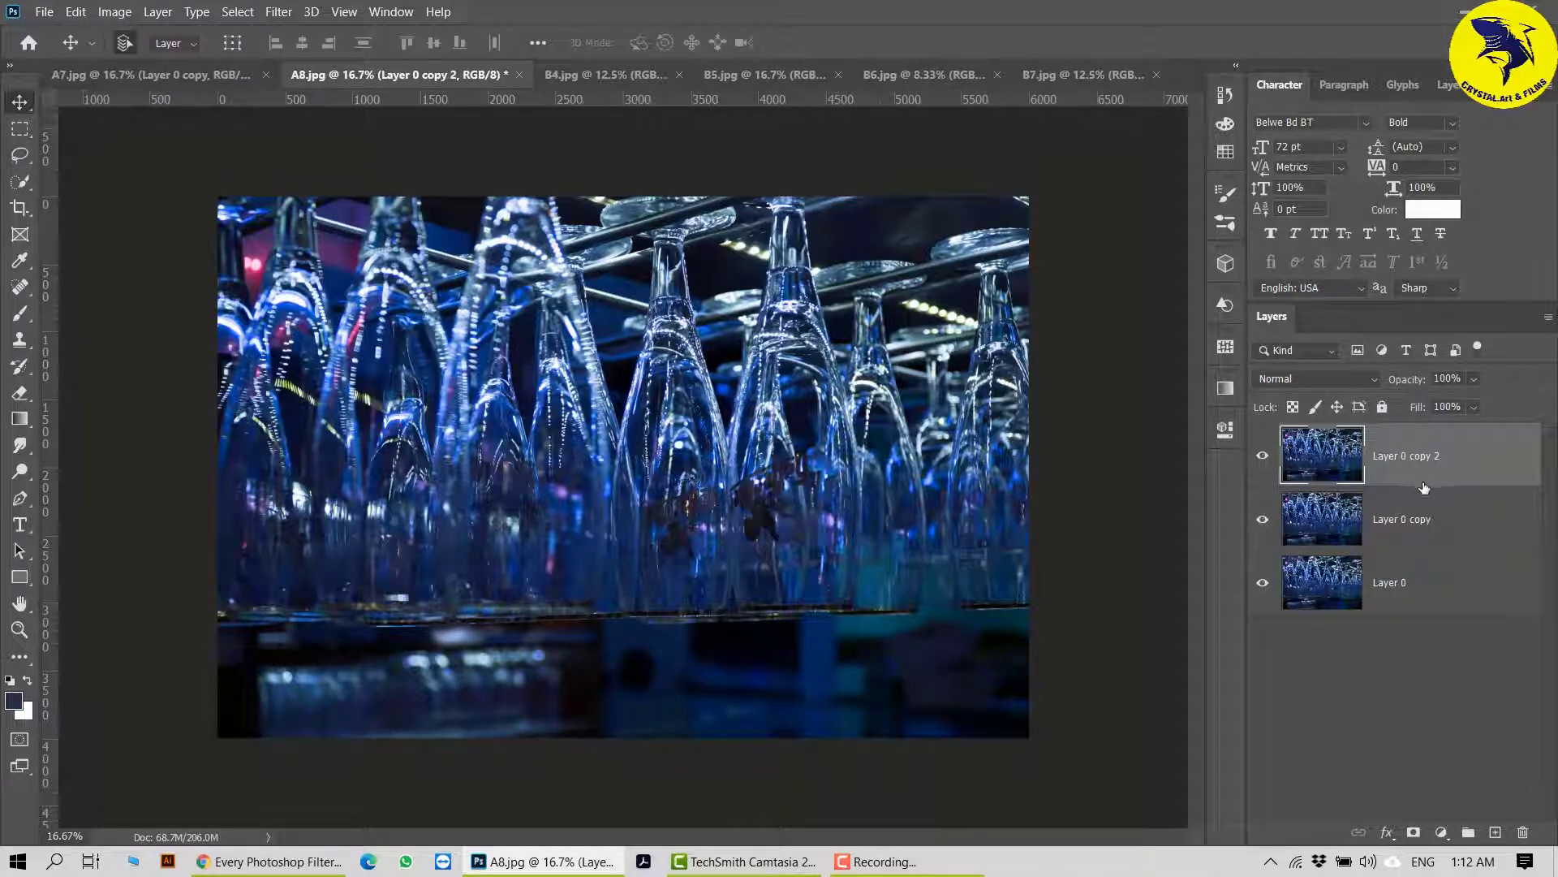
Step: Hide Layer 0 copy 2, move it beneath Layer 0, and hide Layer 0
left_click(1263, 455)
left_click_drag(1414, 469, 1409, 680)
left_click(1263, 522)
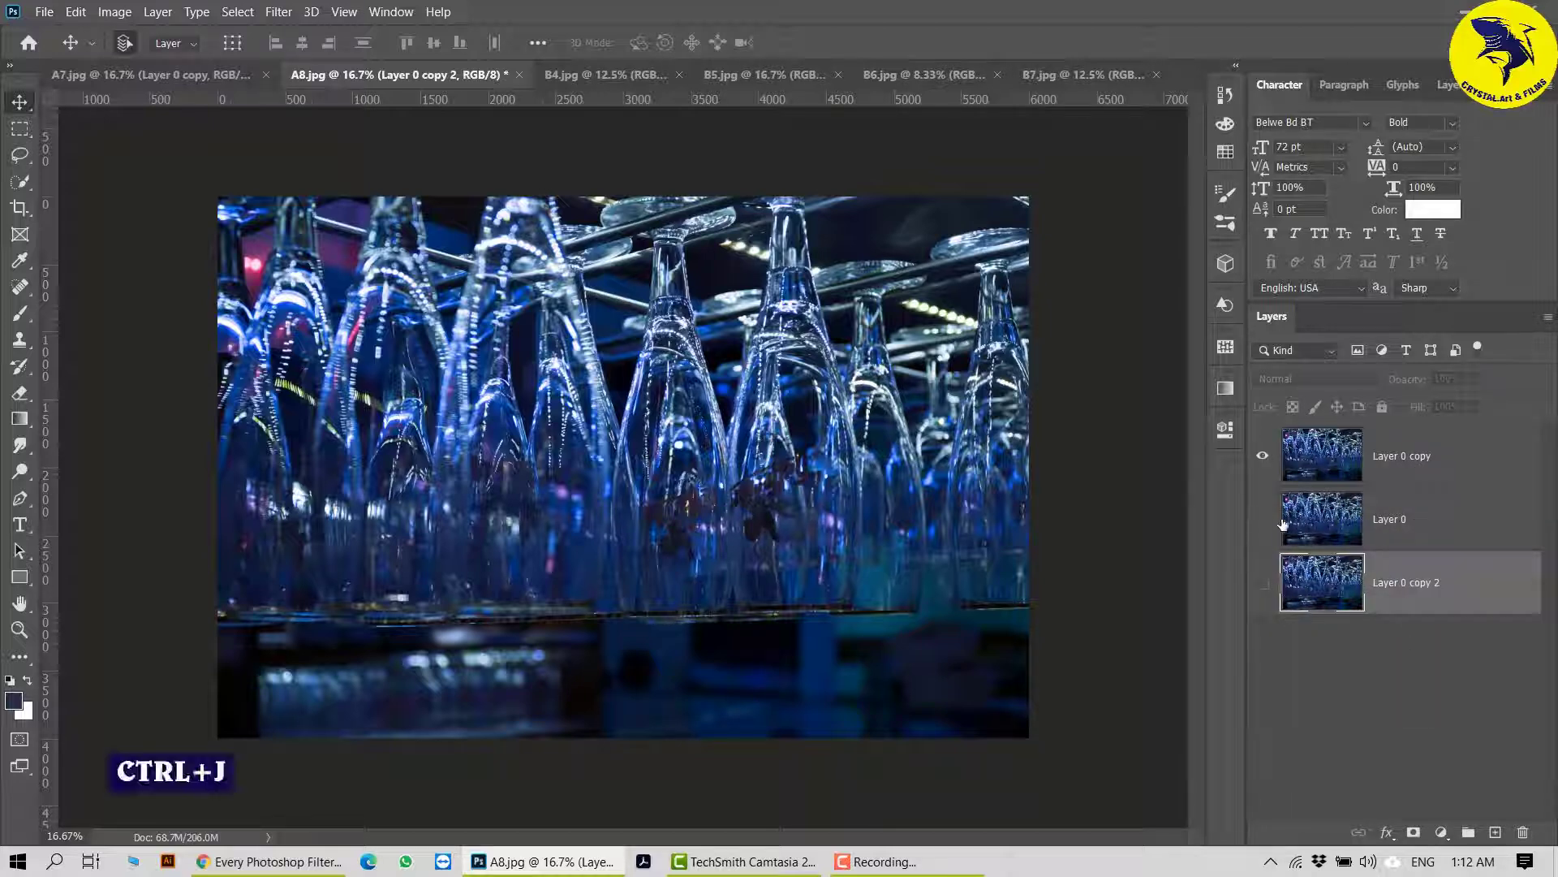
Step: Apply the Pinch filter to Layer 0 copy with an amount of 5%
left_click(1393, 464)
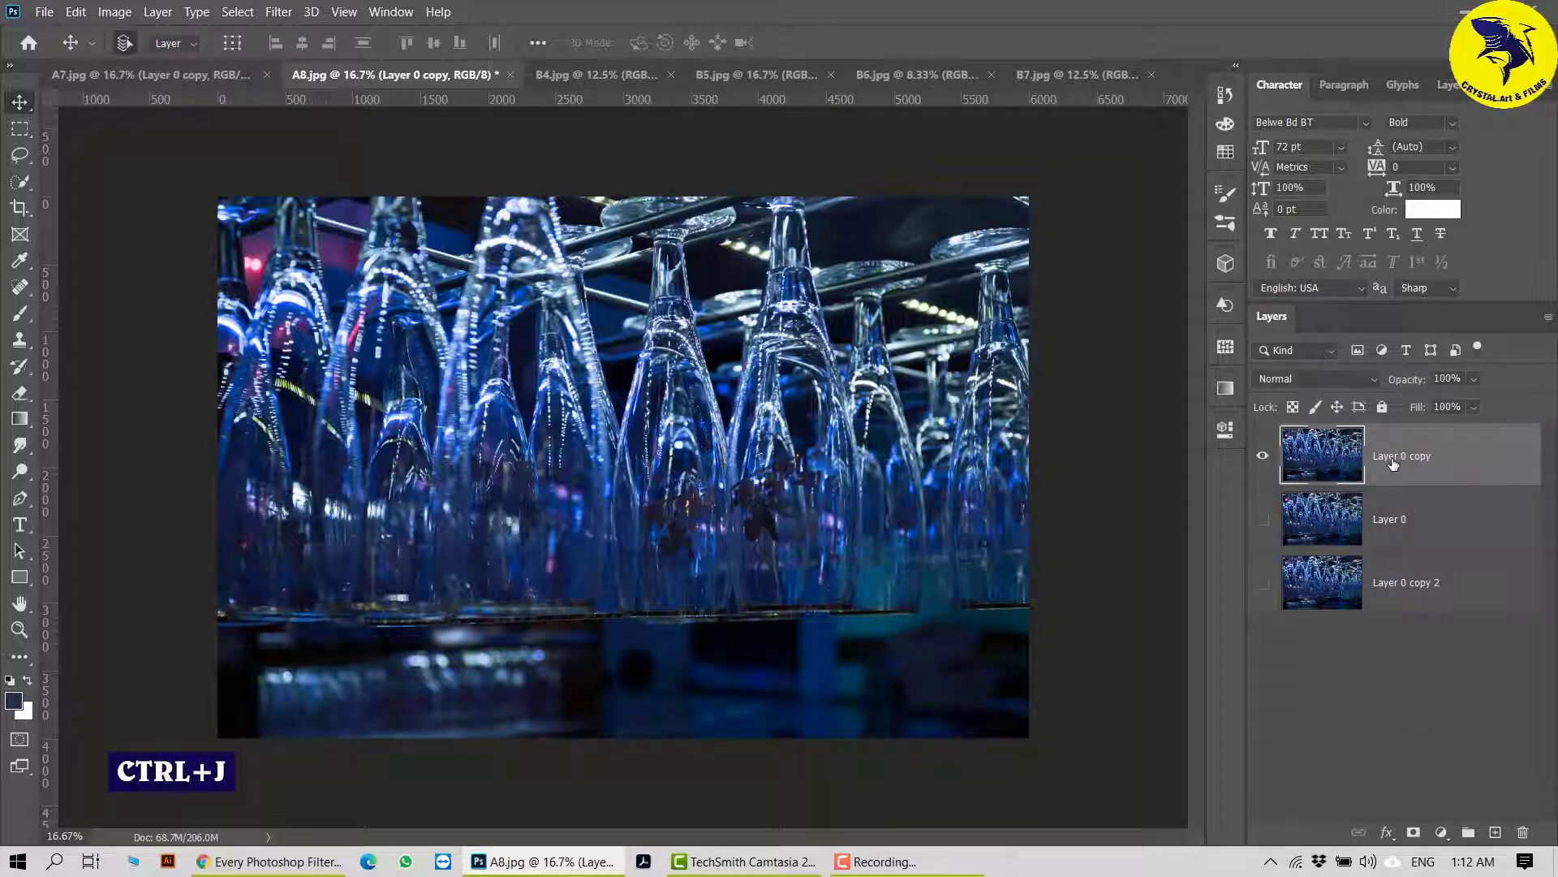
left_click(278, 11)
mouse_move(430, 265)
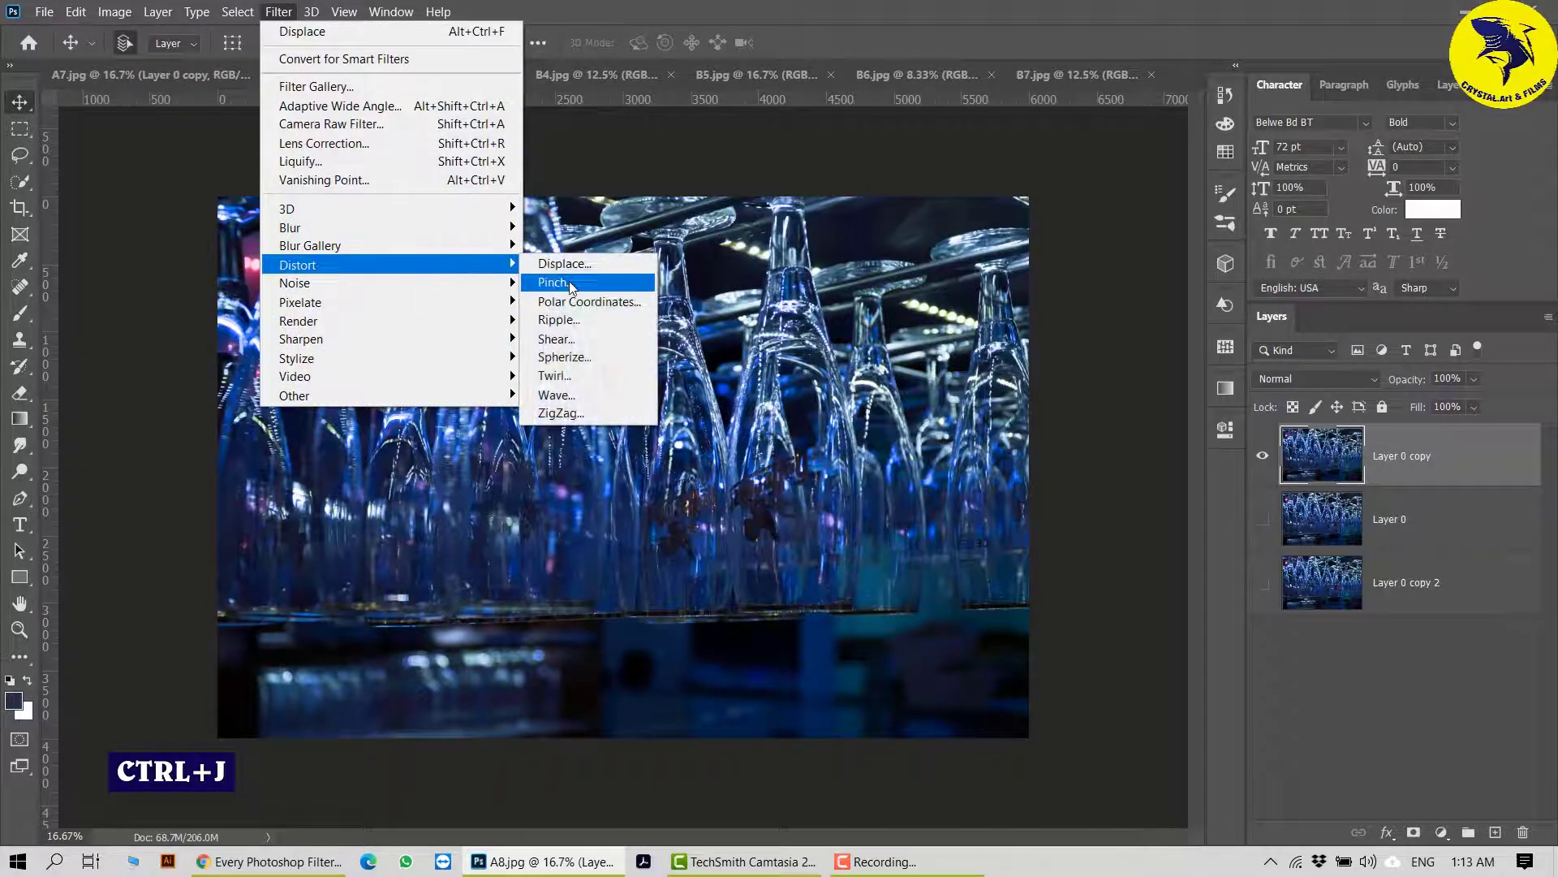
left_click(585, 283)
left_click_drag(698, 169, 904, 180)
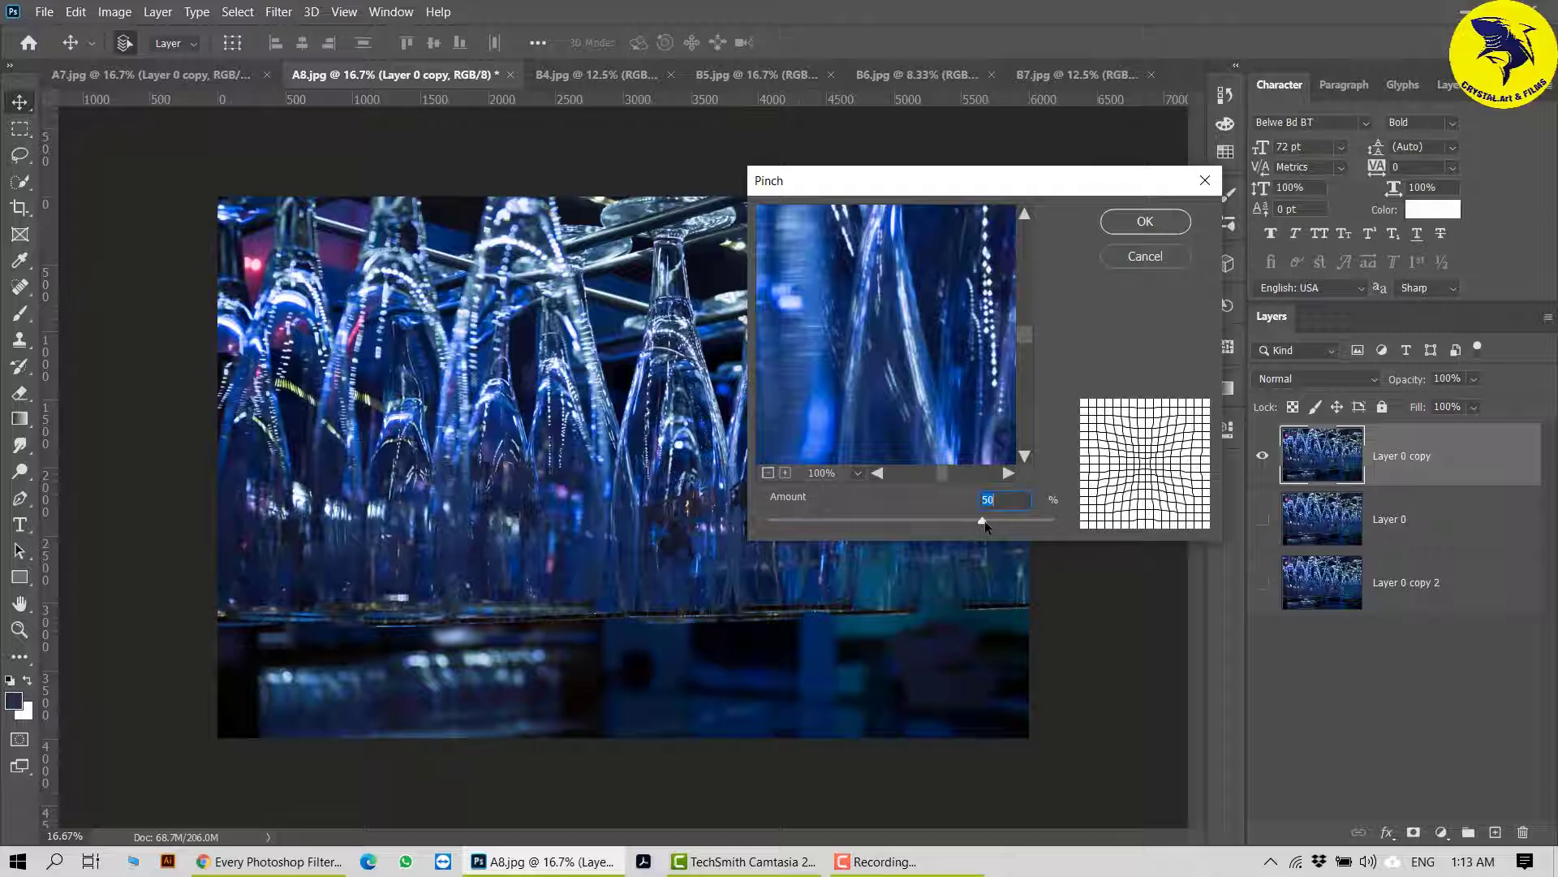
left_click(768, 472)
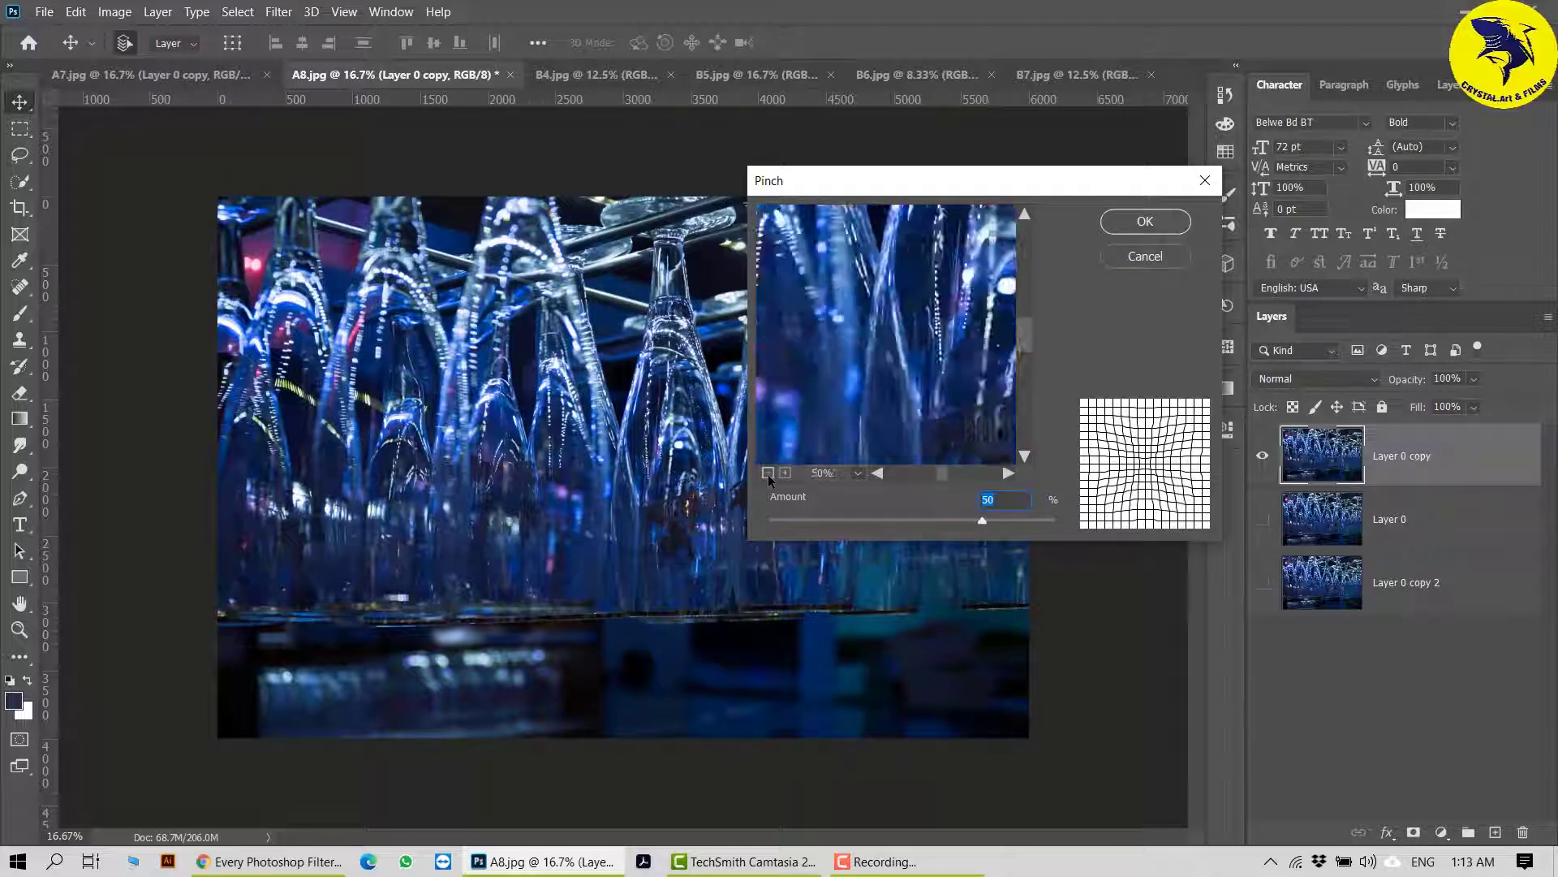
left_click(768, 472)
left_click(768, 472)
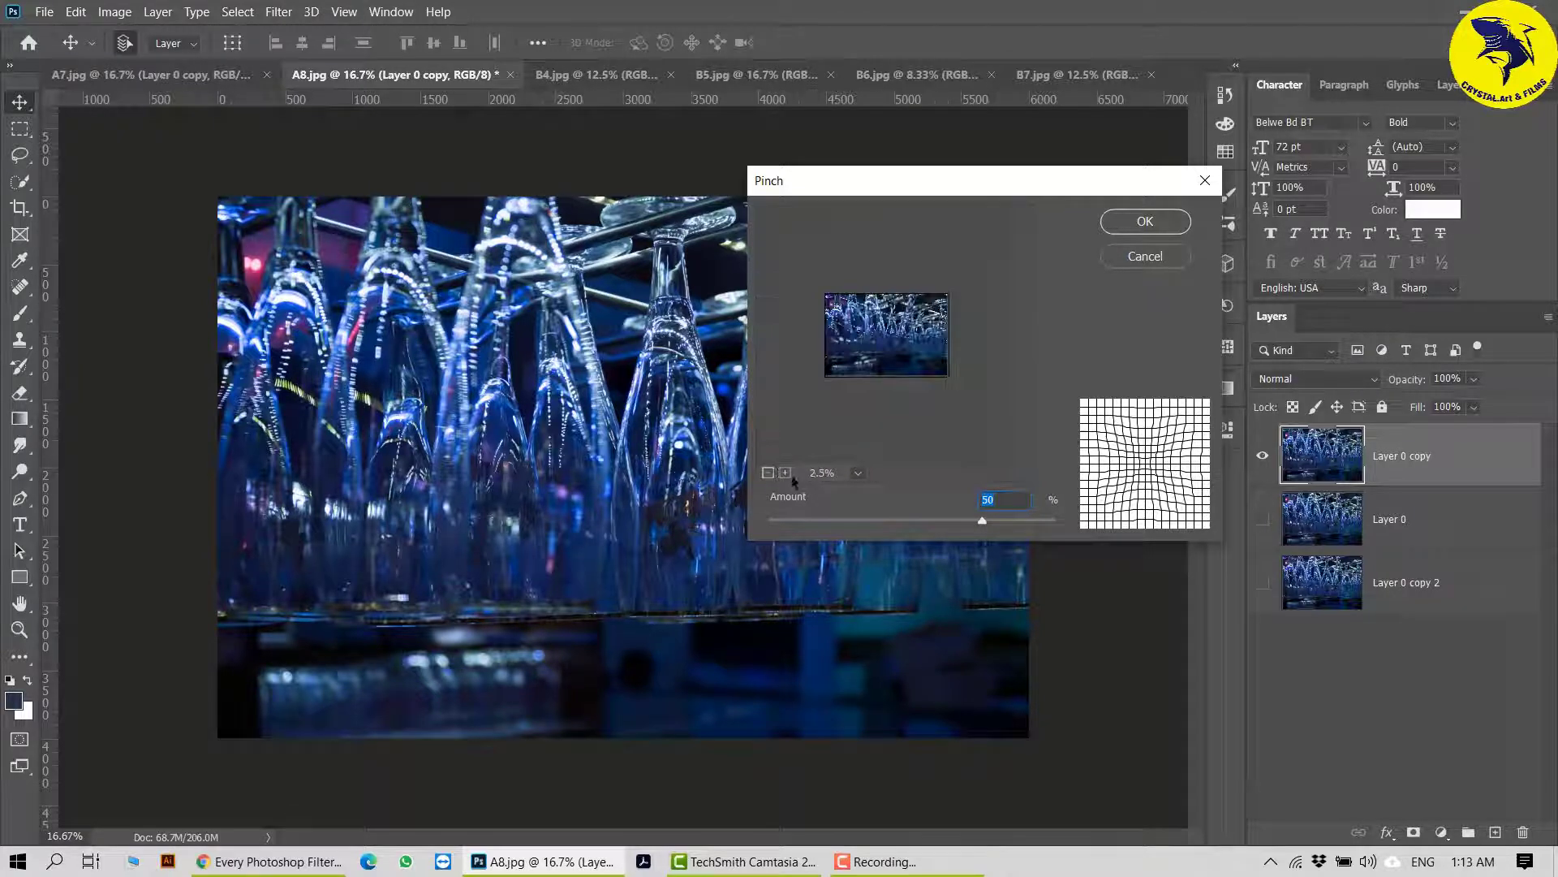
left_click(785, 472)
left_click(785, 473)
left_click(768, 472)
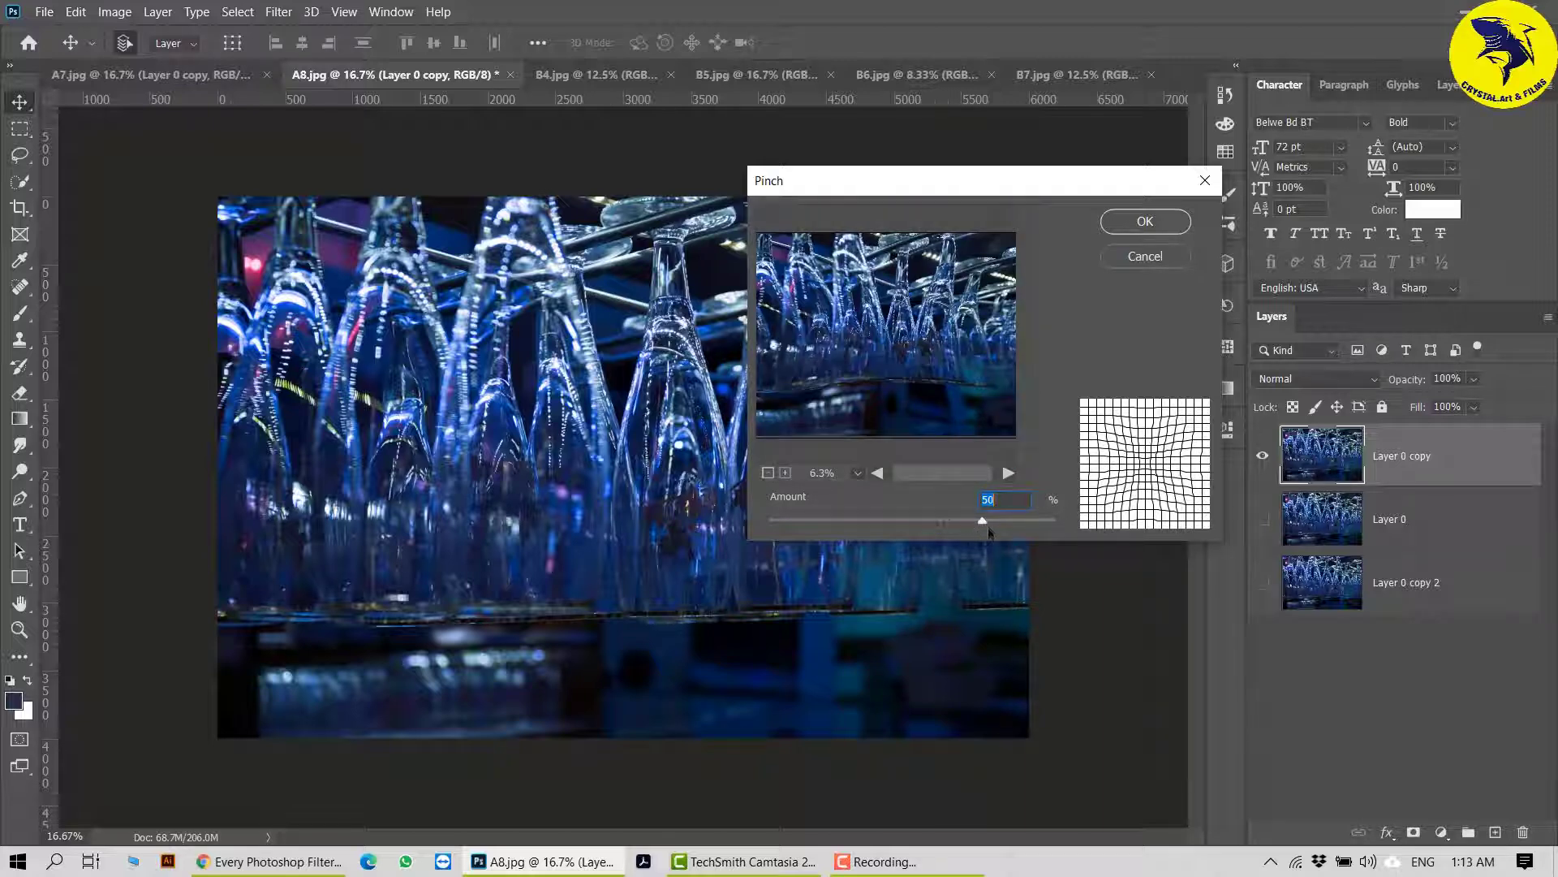
left_click_drag(982, 521, 918, 518)
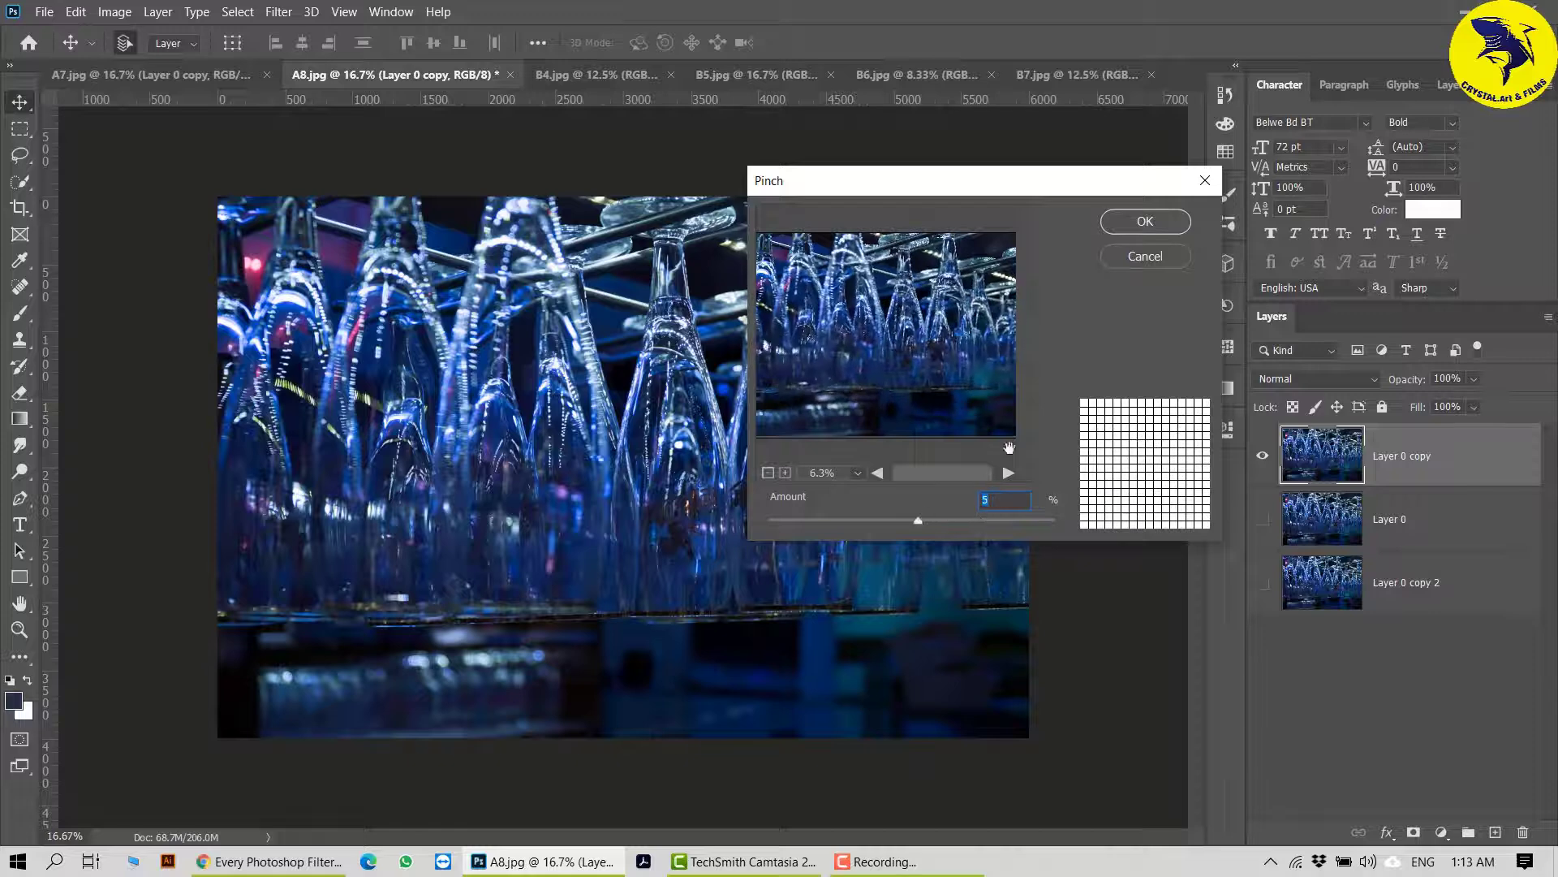
left_click(1131, 221)
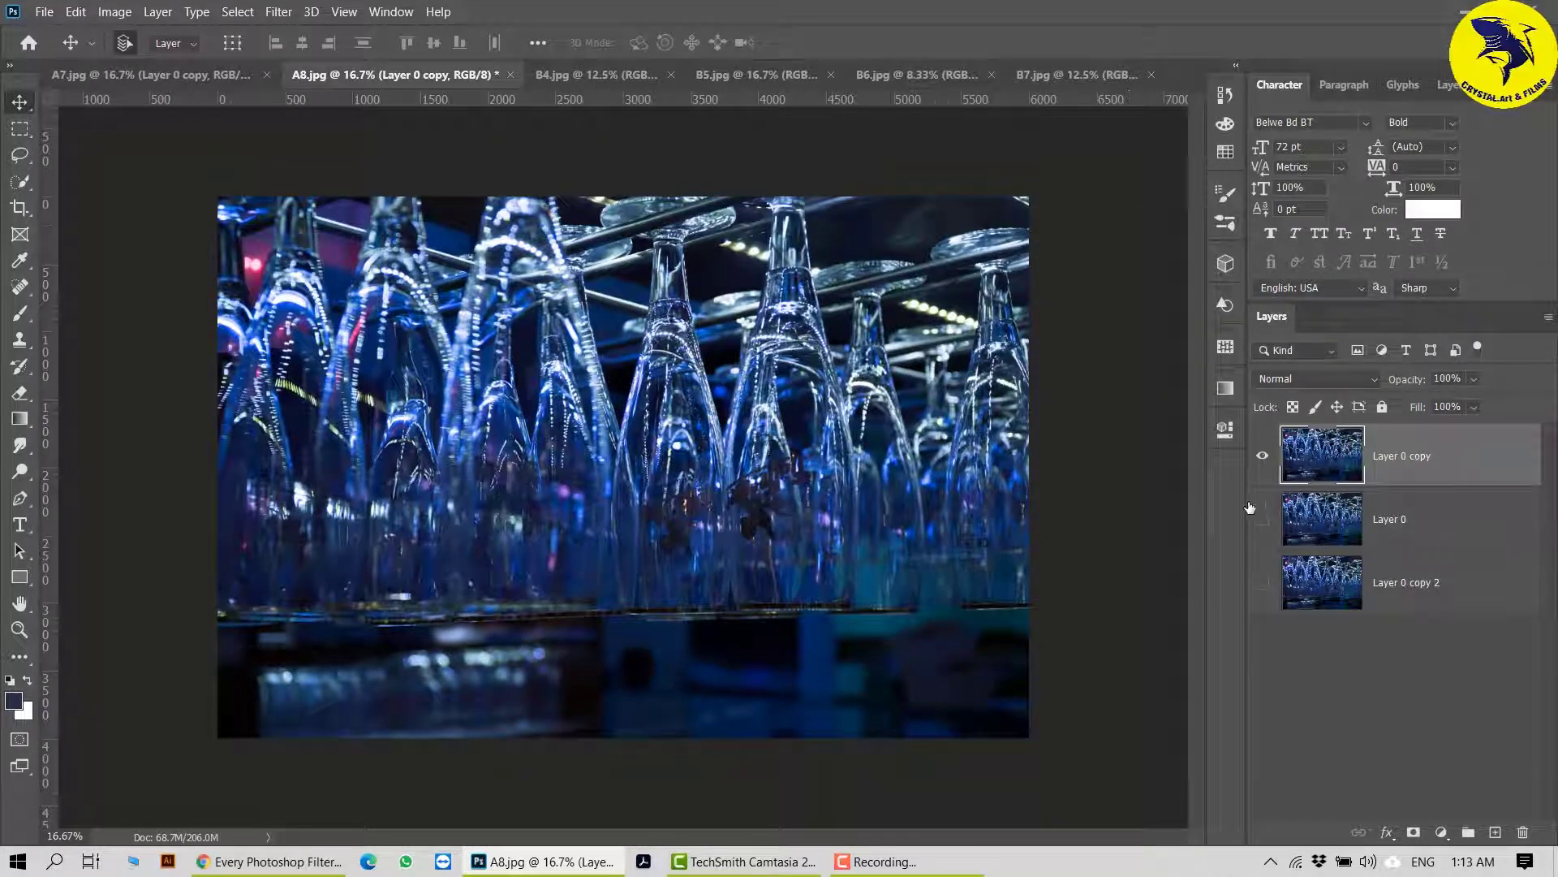
Step: Show Layer 0 and toggle the visibility of the pinched Layer 0 copy to compare the two
left_click(1263, 519)
left_click(1262, 455)
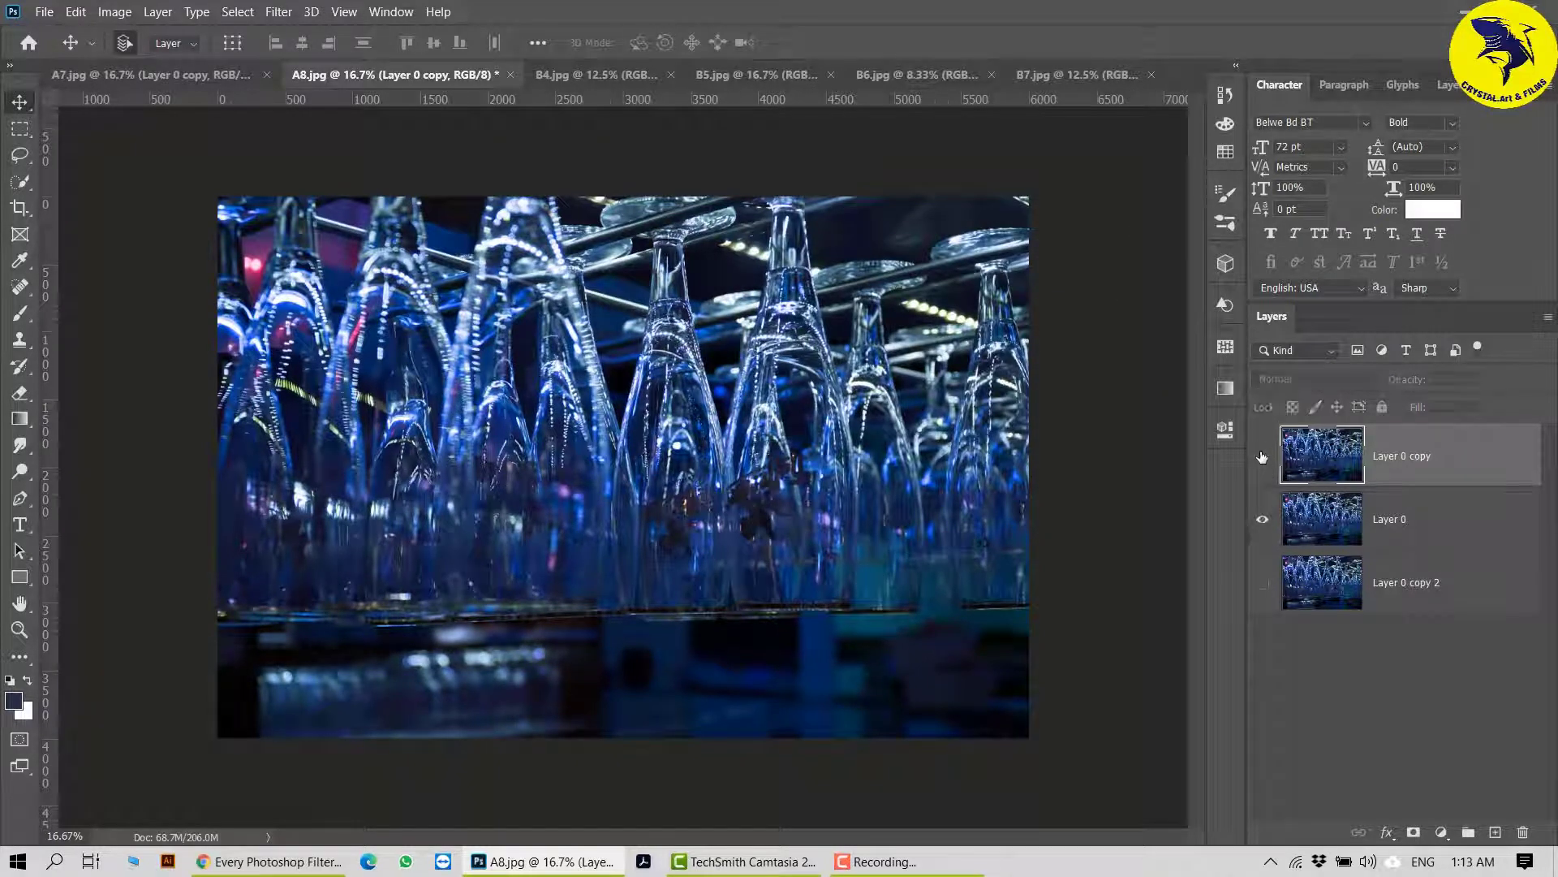
left_click(1262, 456)
left_click(1262, 456)
left_click(1263, 457)
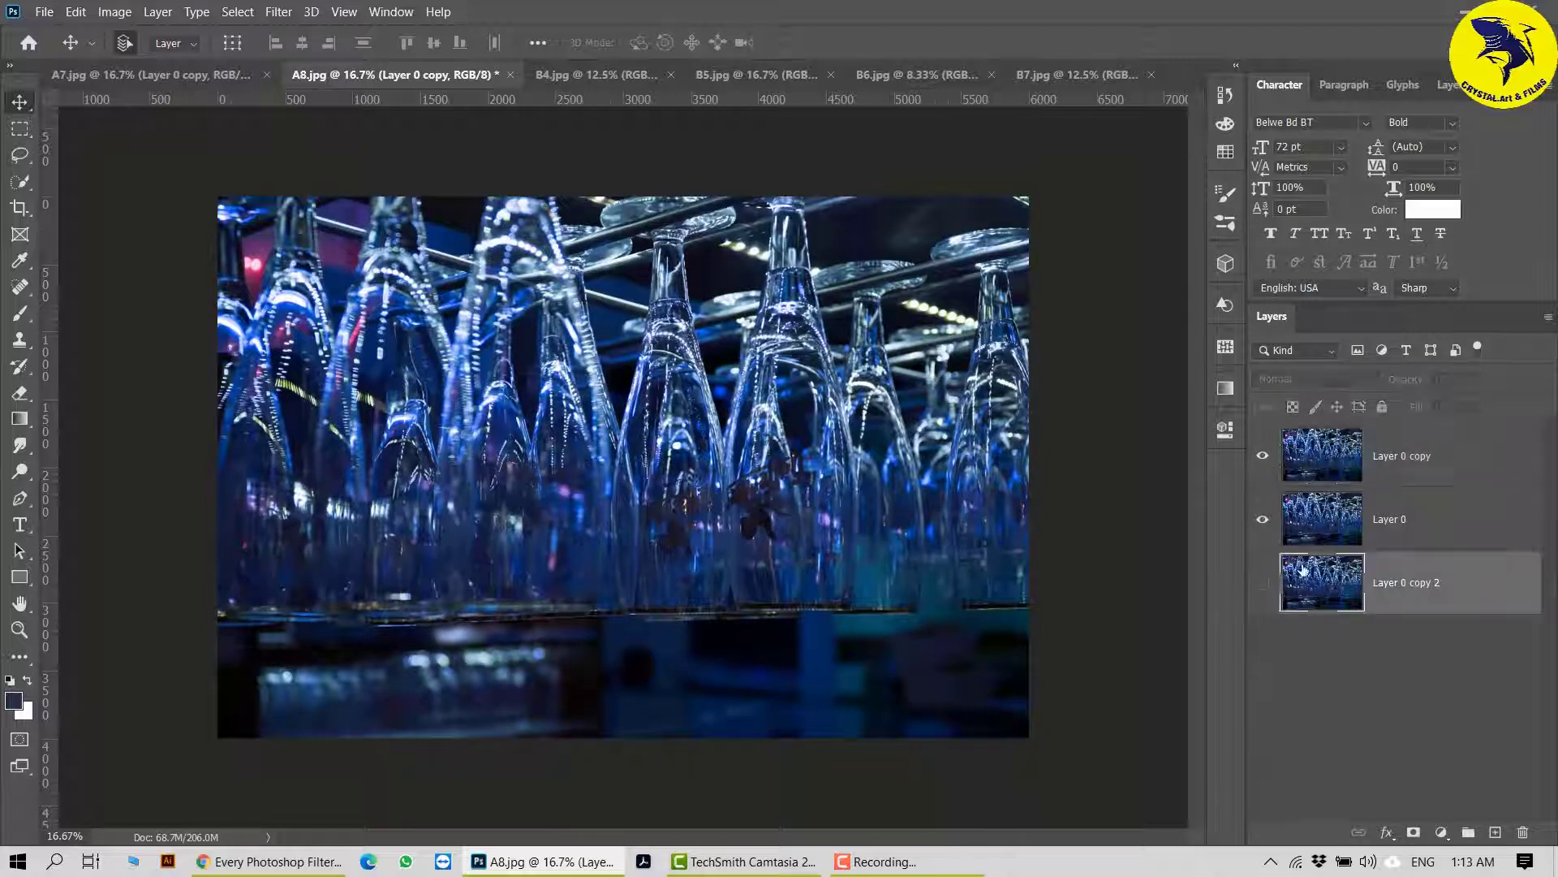
Step: Select and show Layer 0 copy 2, and hide Layer 0 and Layer 0 copy
left_click(1323, 597)
left_click(1262, 519)
left_click(1262, 456)
left_click(1262, 582)
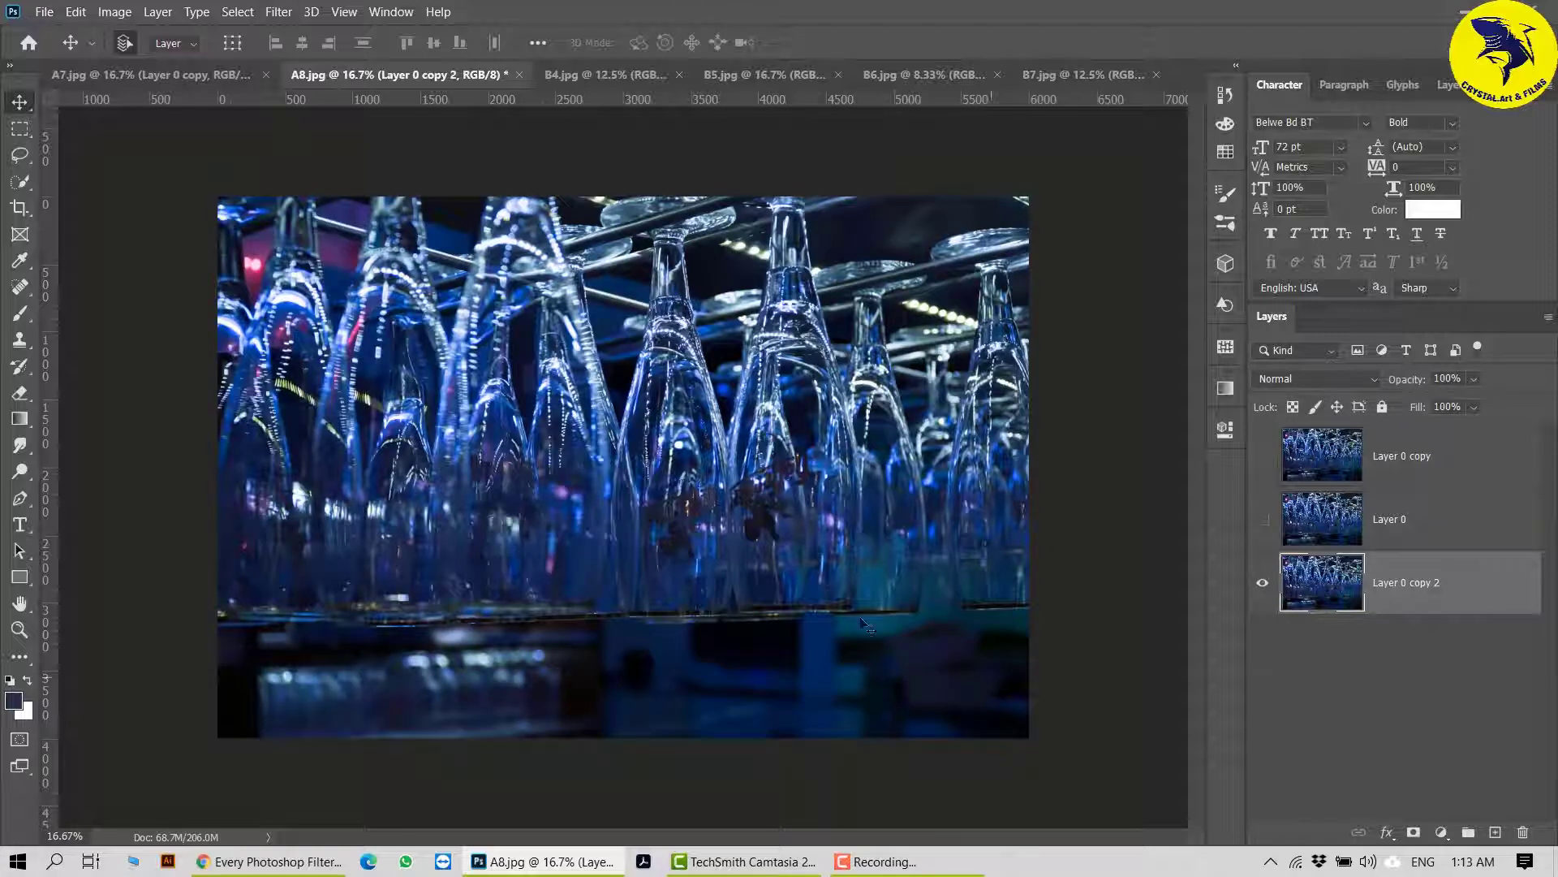
Step: Preview both Polar Coordinates conversions on Layer 0 copy 2 and apply the filter with Rectangular to Polar
left_click(280, 12)
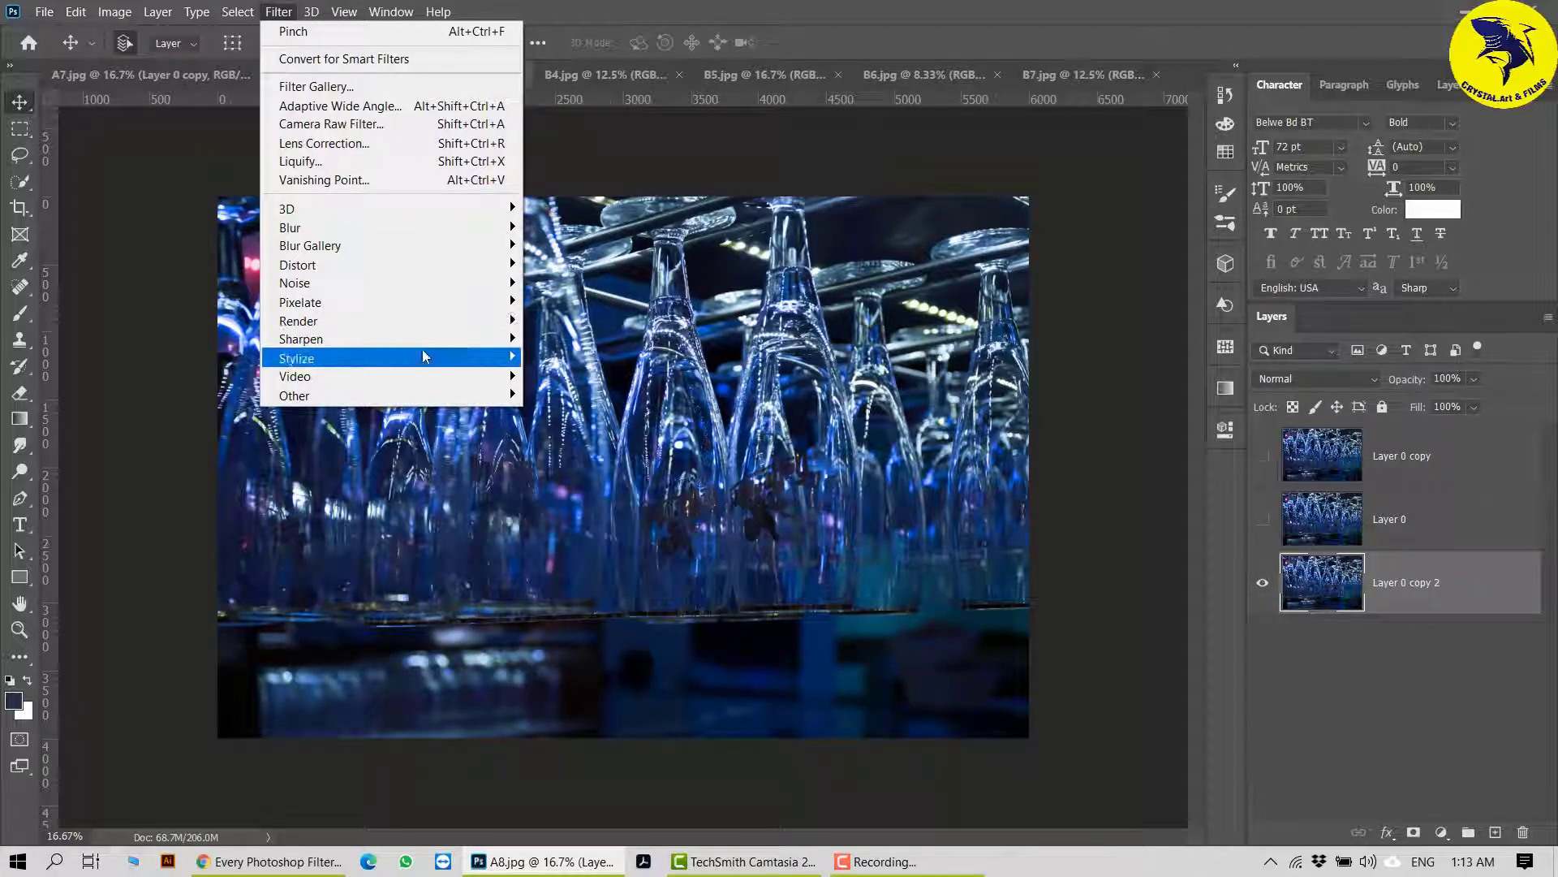
mouse_move(459, 266)
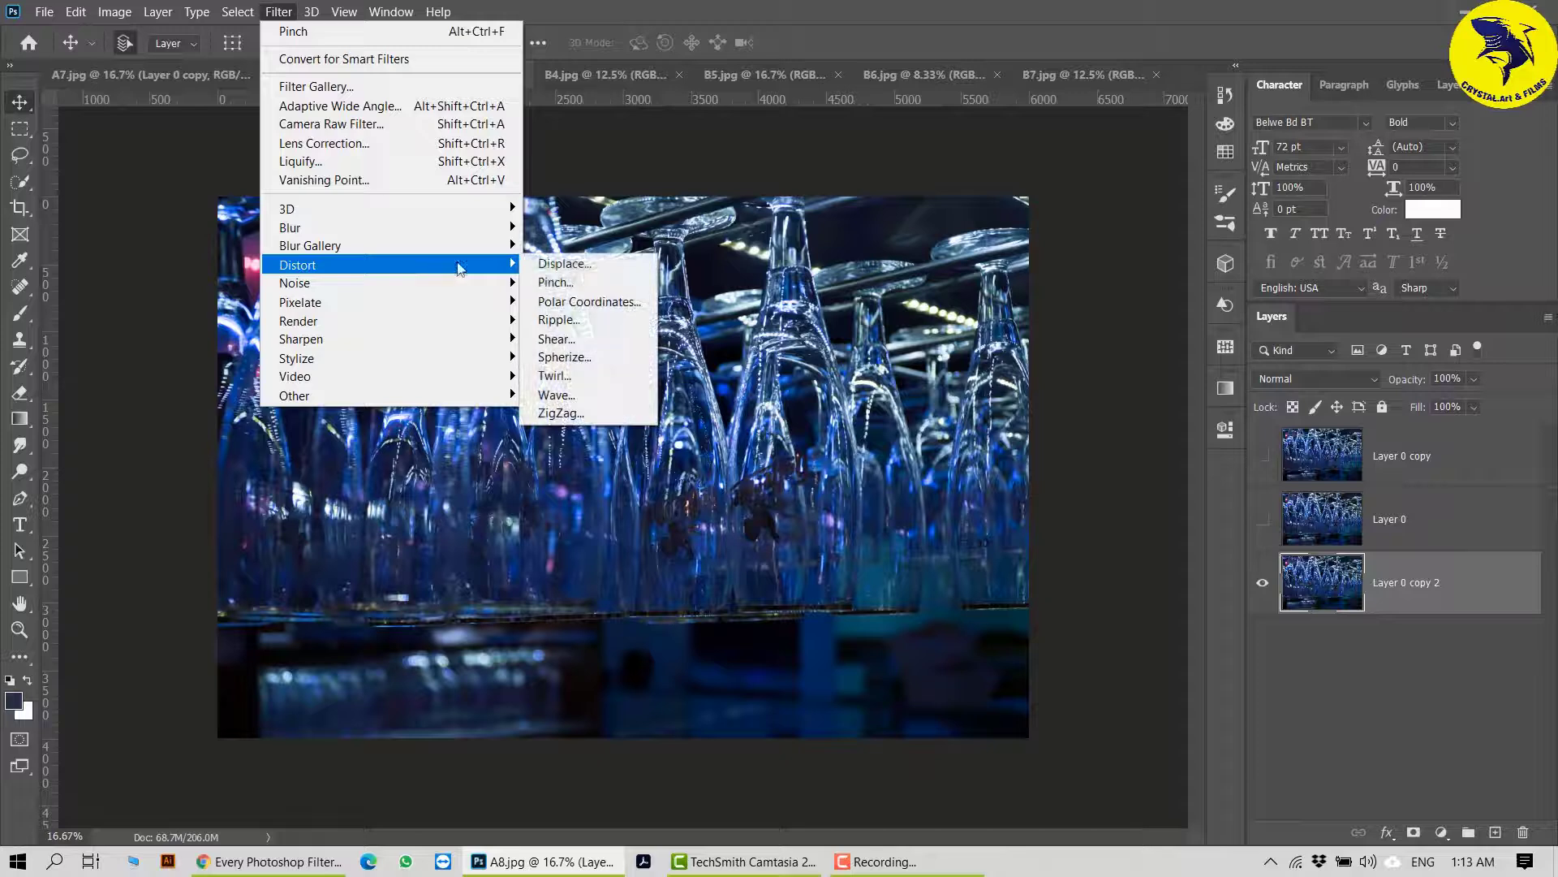
left_click(581, 302)
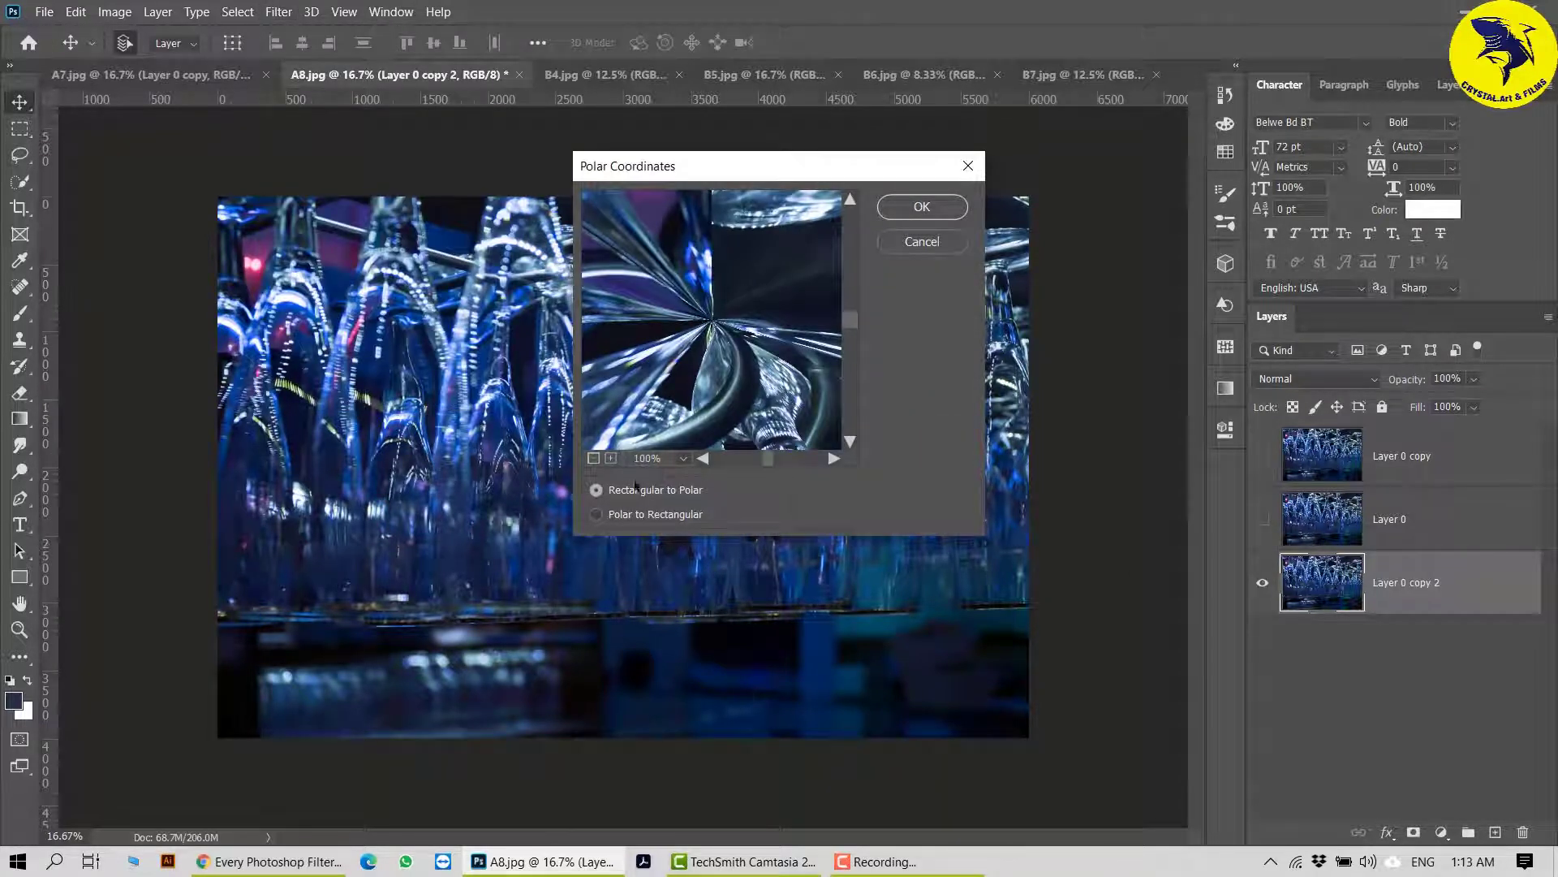
left_click(595, 459)
left_click(594, 459)
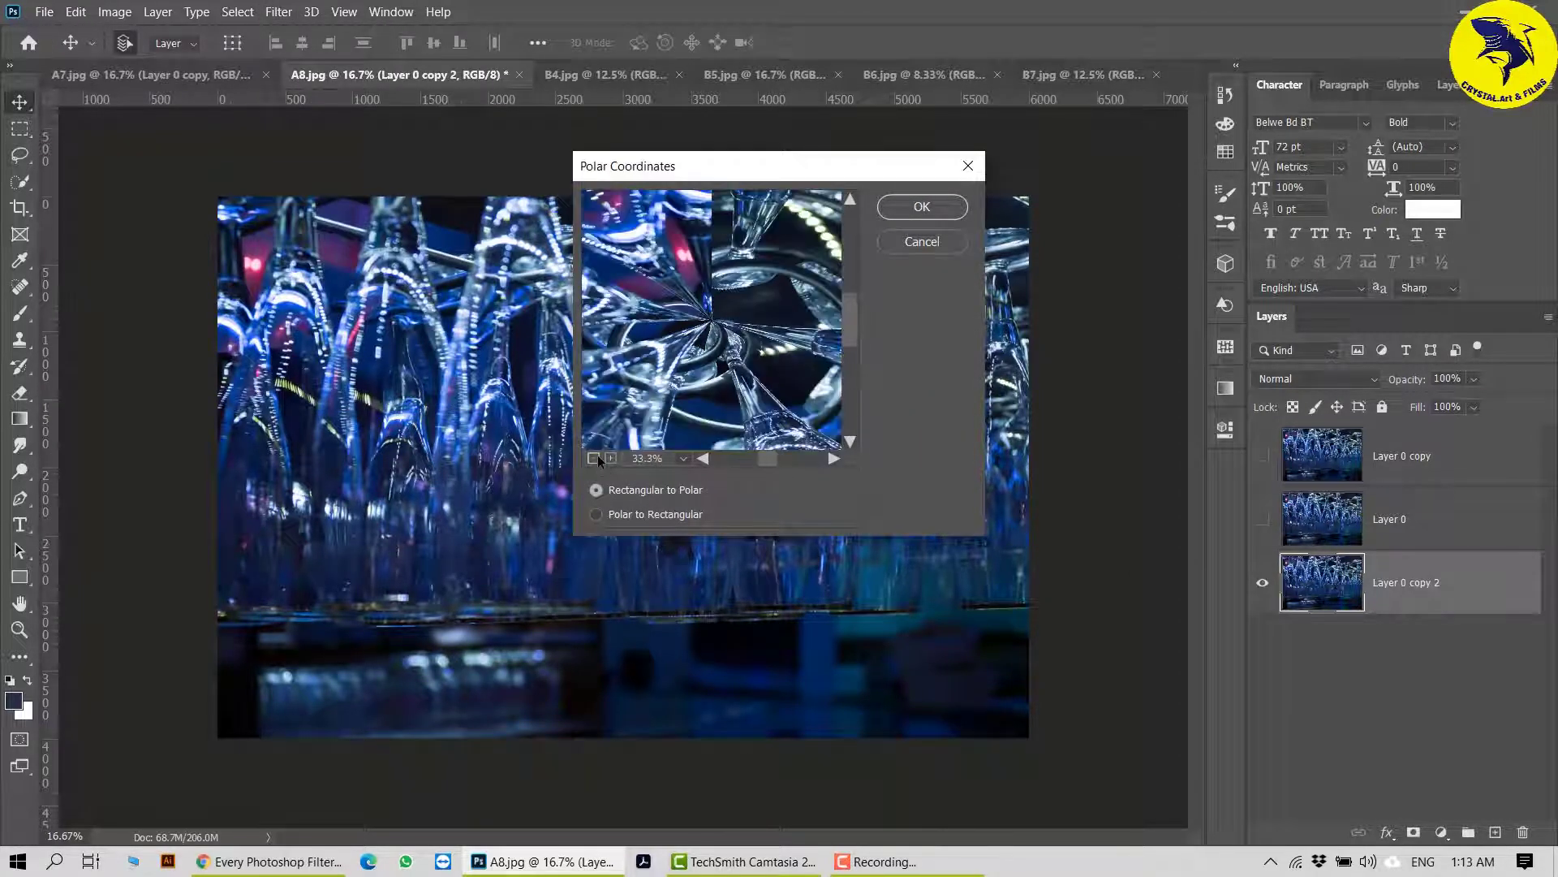
left_click(594, 458)
left_click(594, 459)
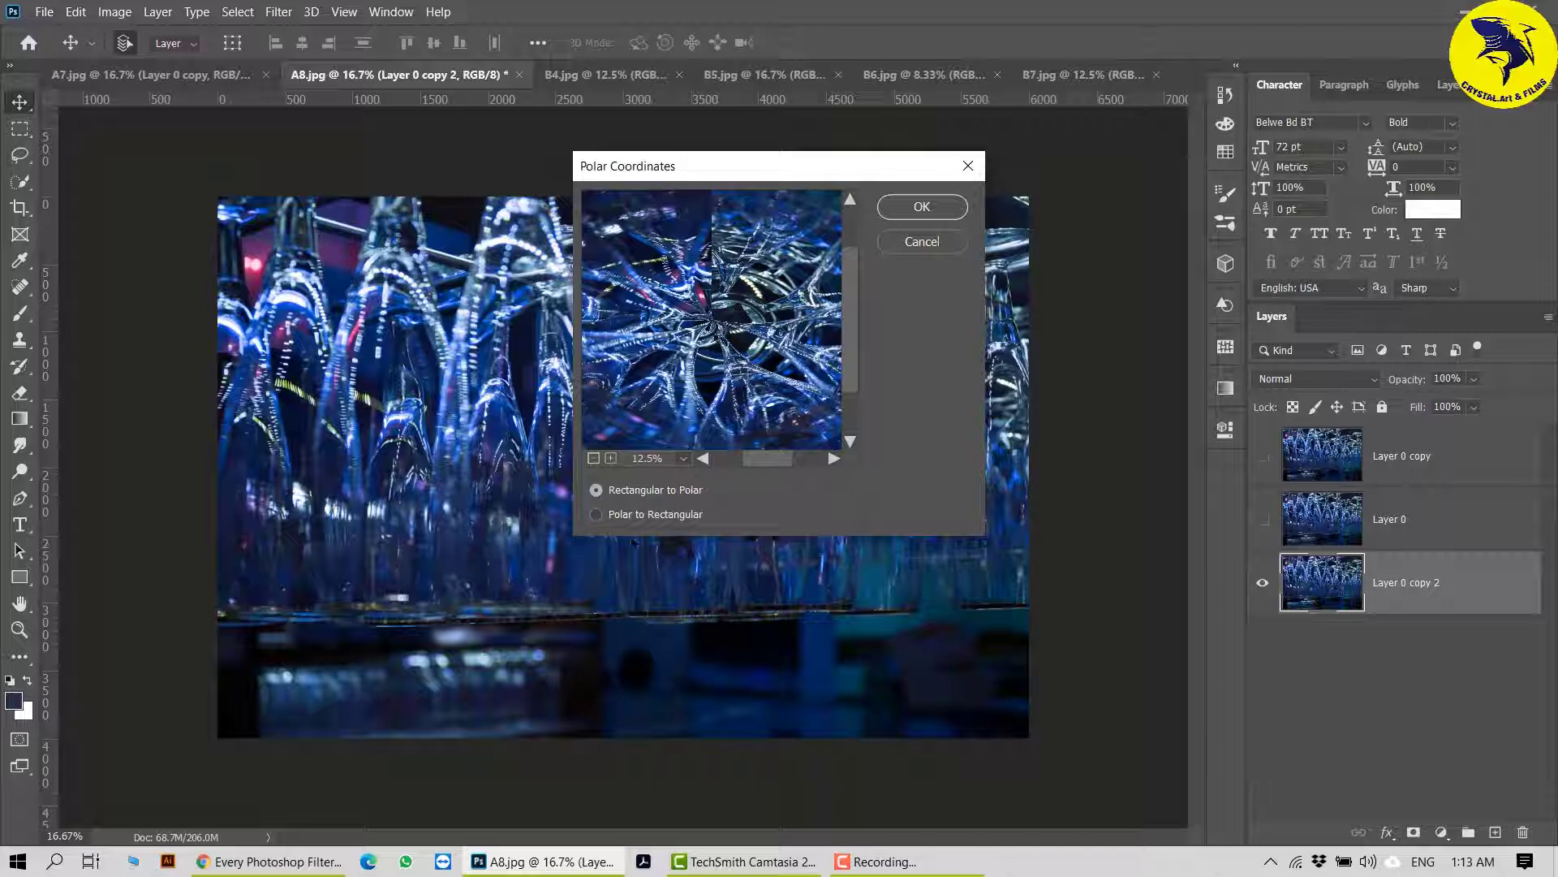
left_click(622, 516)
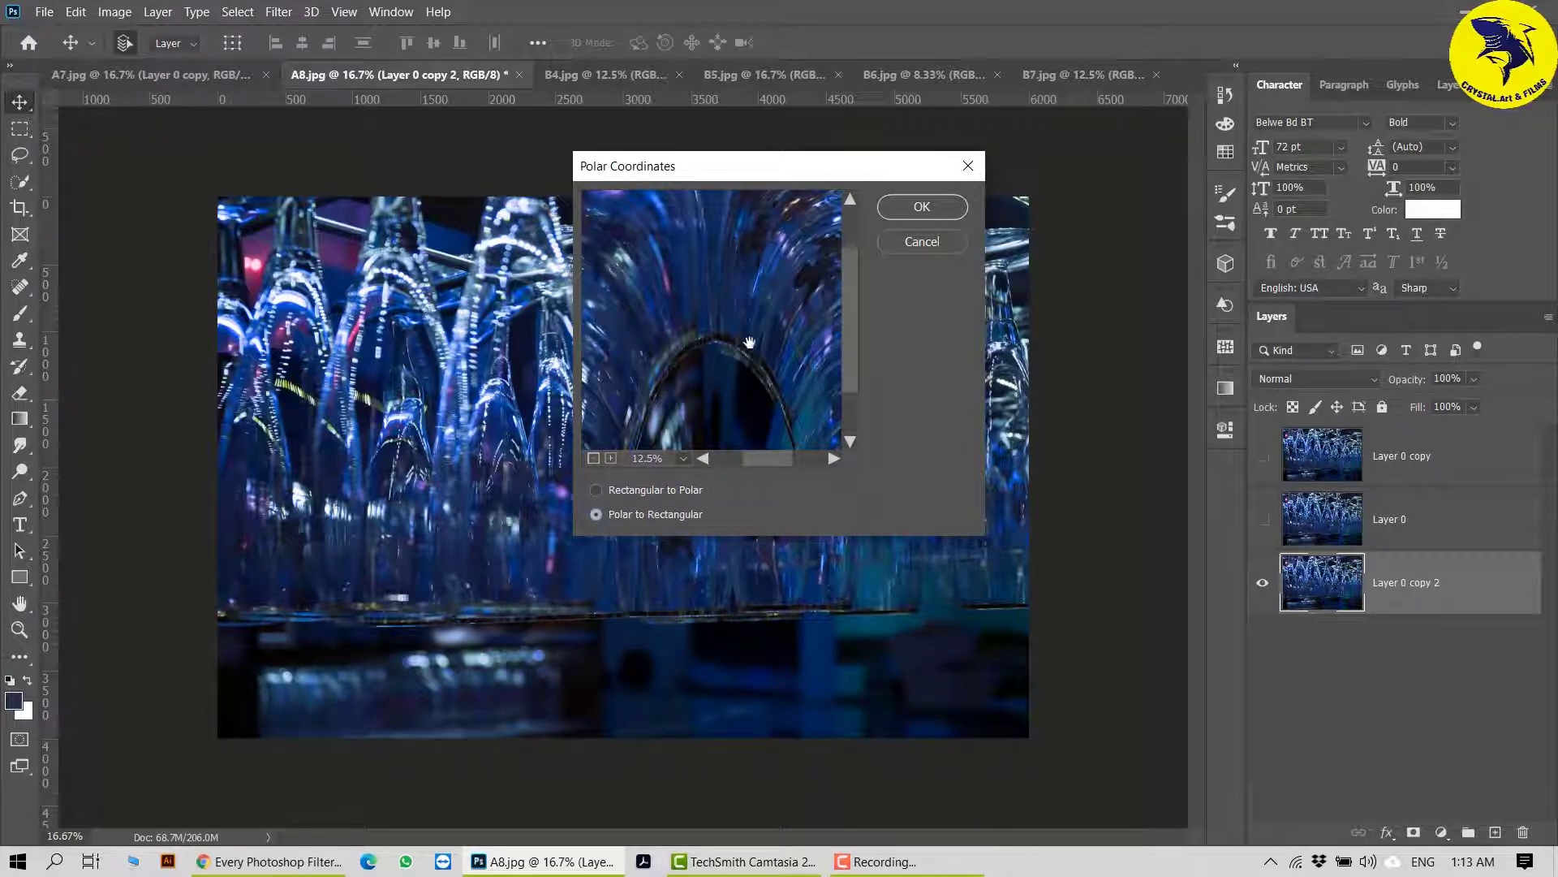
left_click(600, 490)
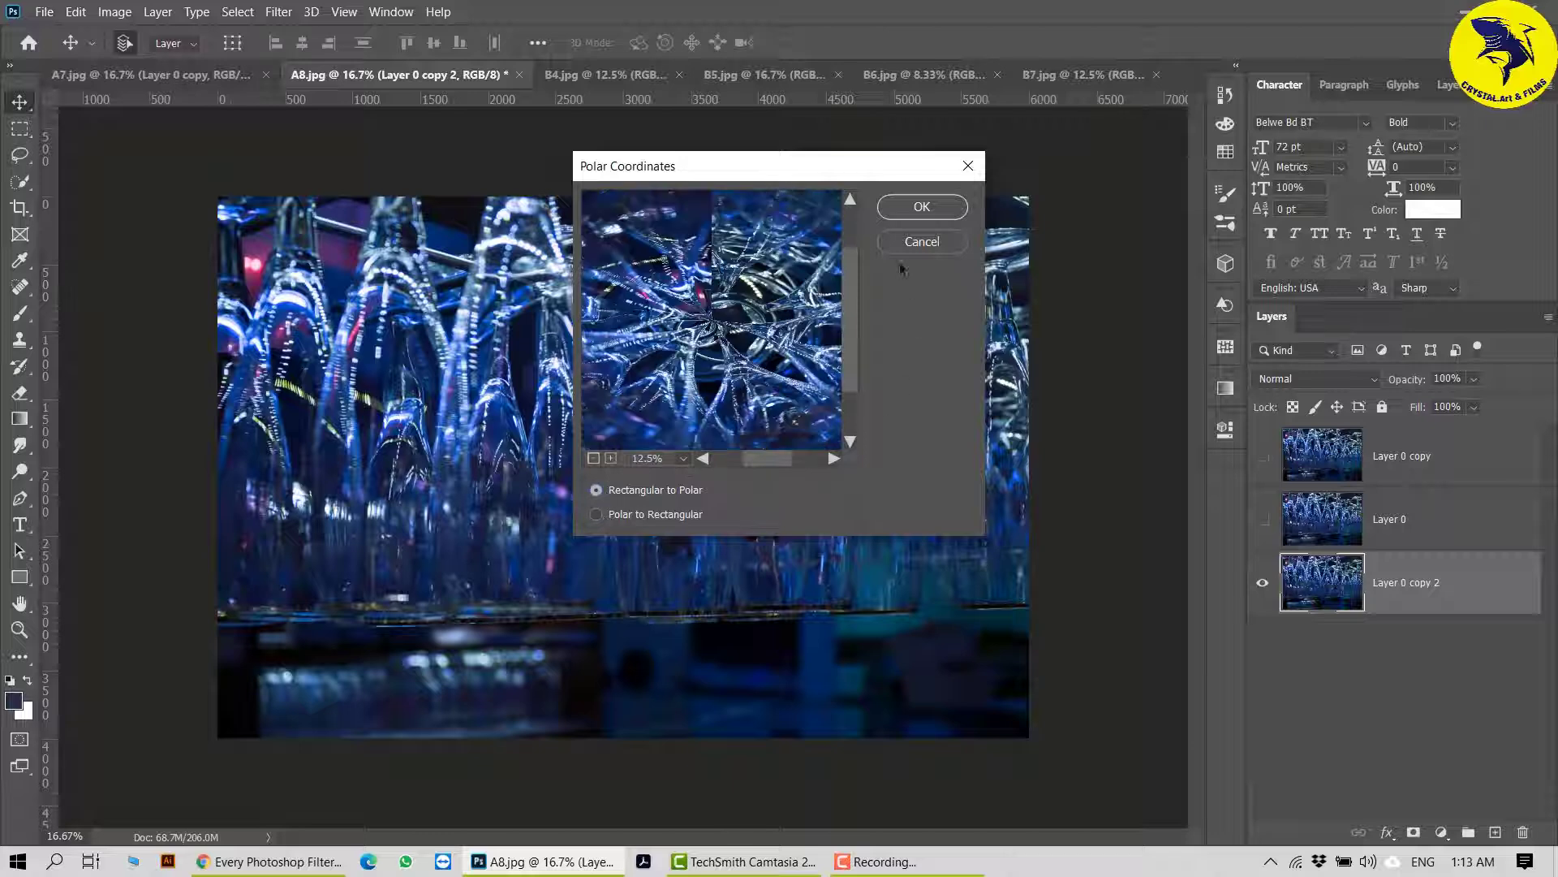
left_click(909, 210)
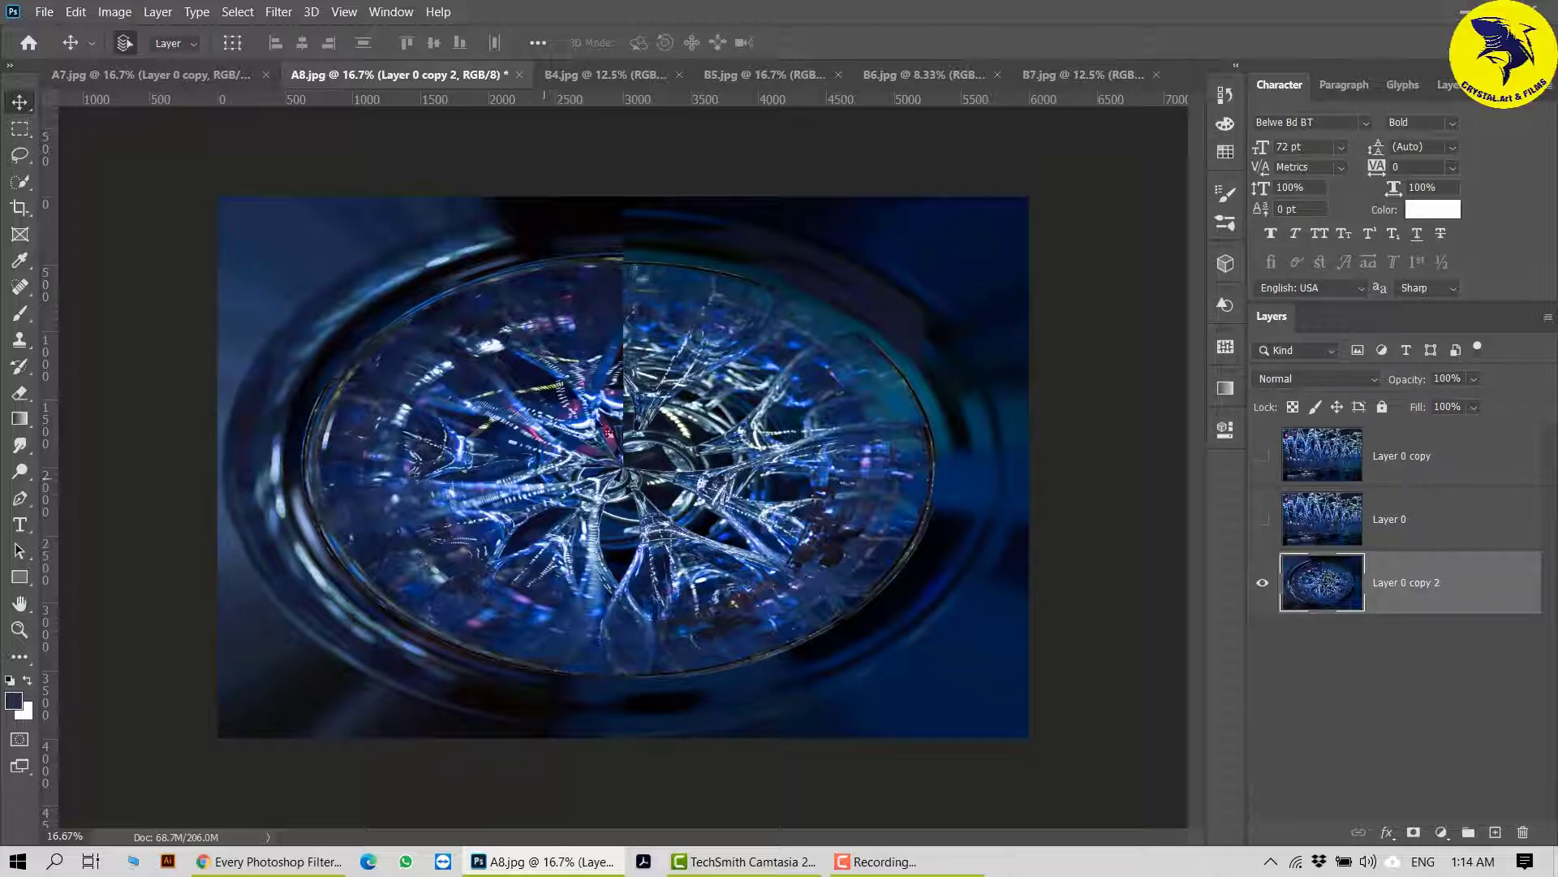
Step: Toggle the visibility of Layer 0 copy and Layer 0 to compare them with the polar-distorted Layer 0 copy 2
left_click(1263, 457)
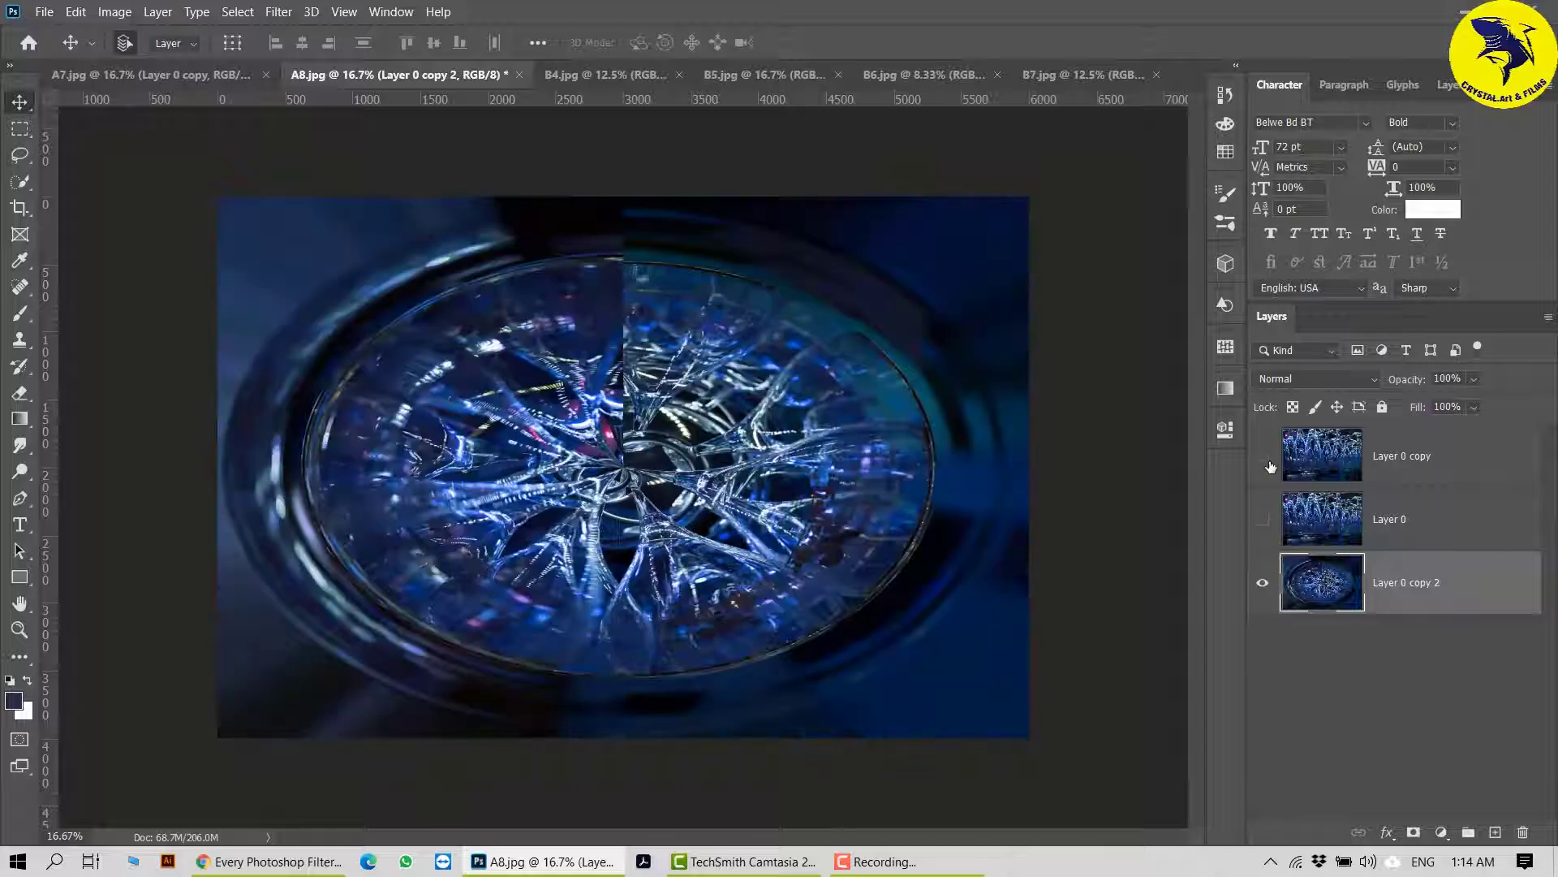
left_click(1269, 478)
left_click(1264, 457)
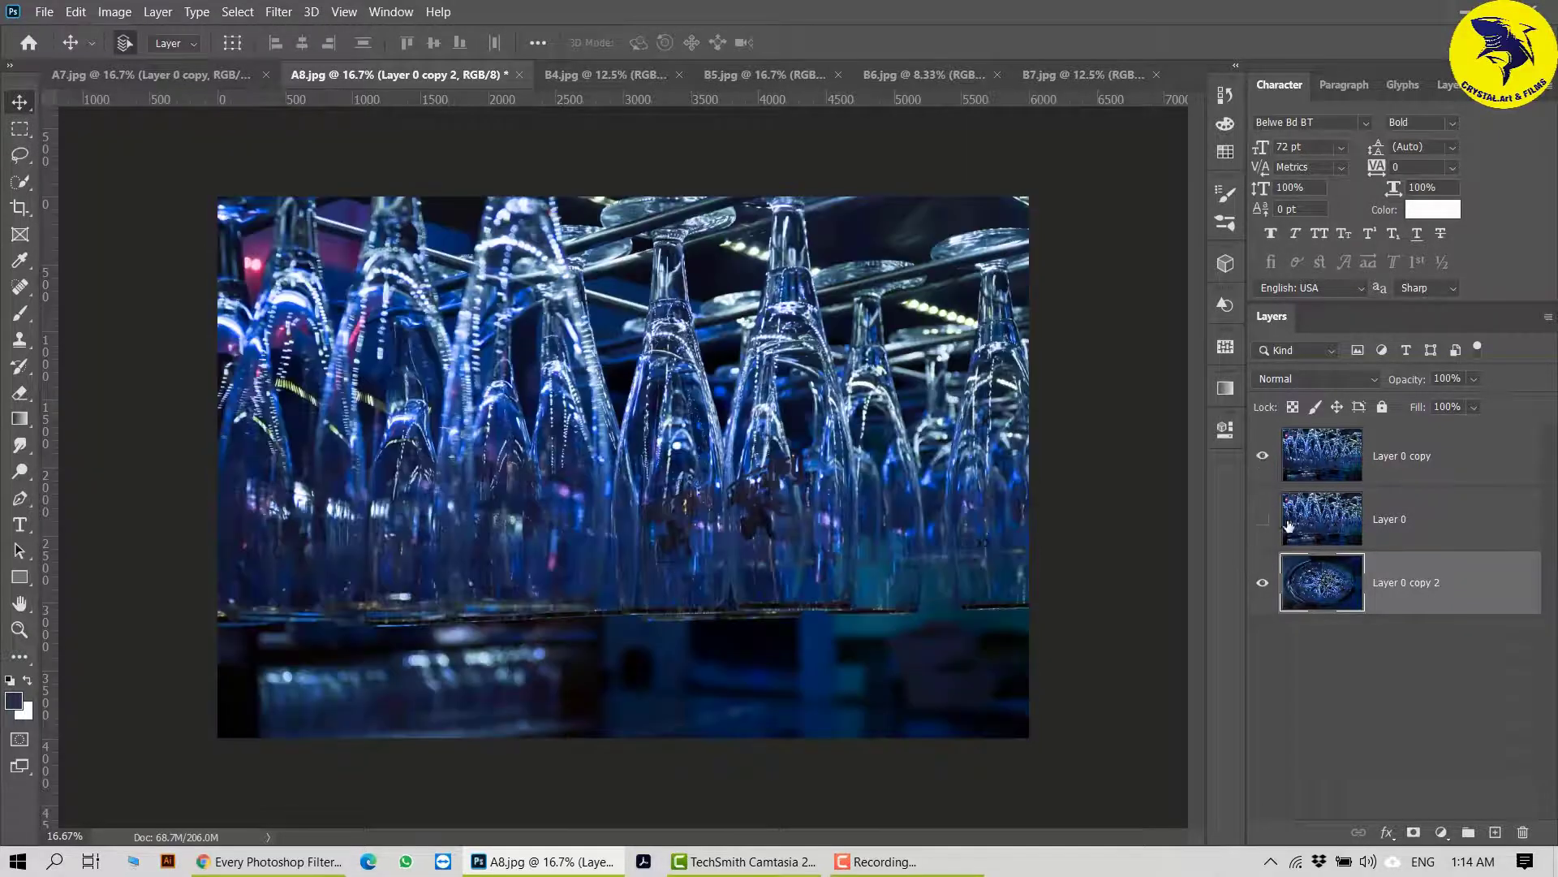
left_click(1267, 523)
left_click(1262, 462)
left_click(1260, 462)
left_click(1261, 462)
left_click(1262, 455)
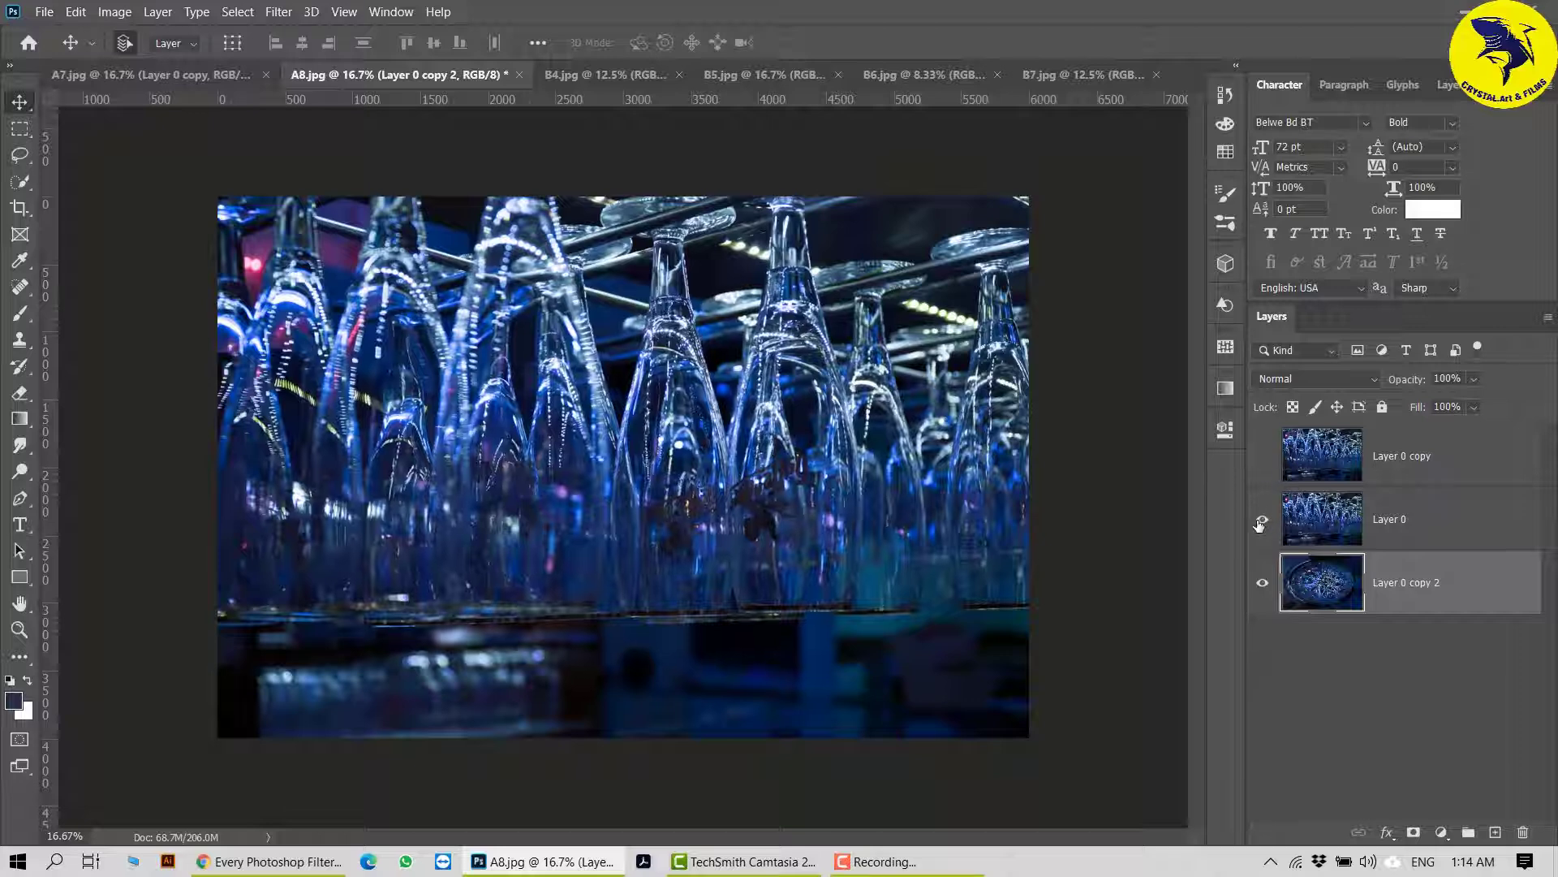
left_click(1262, 520)
left_click(1262, 520)
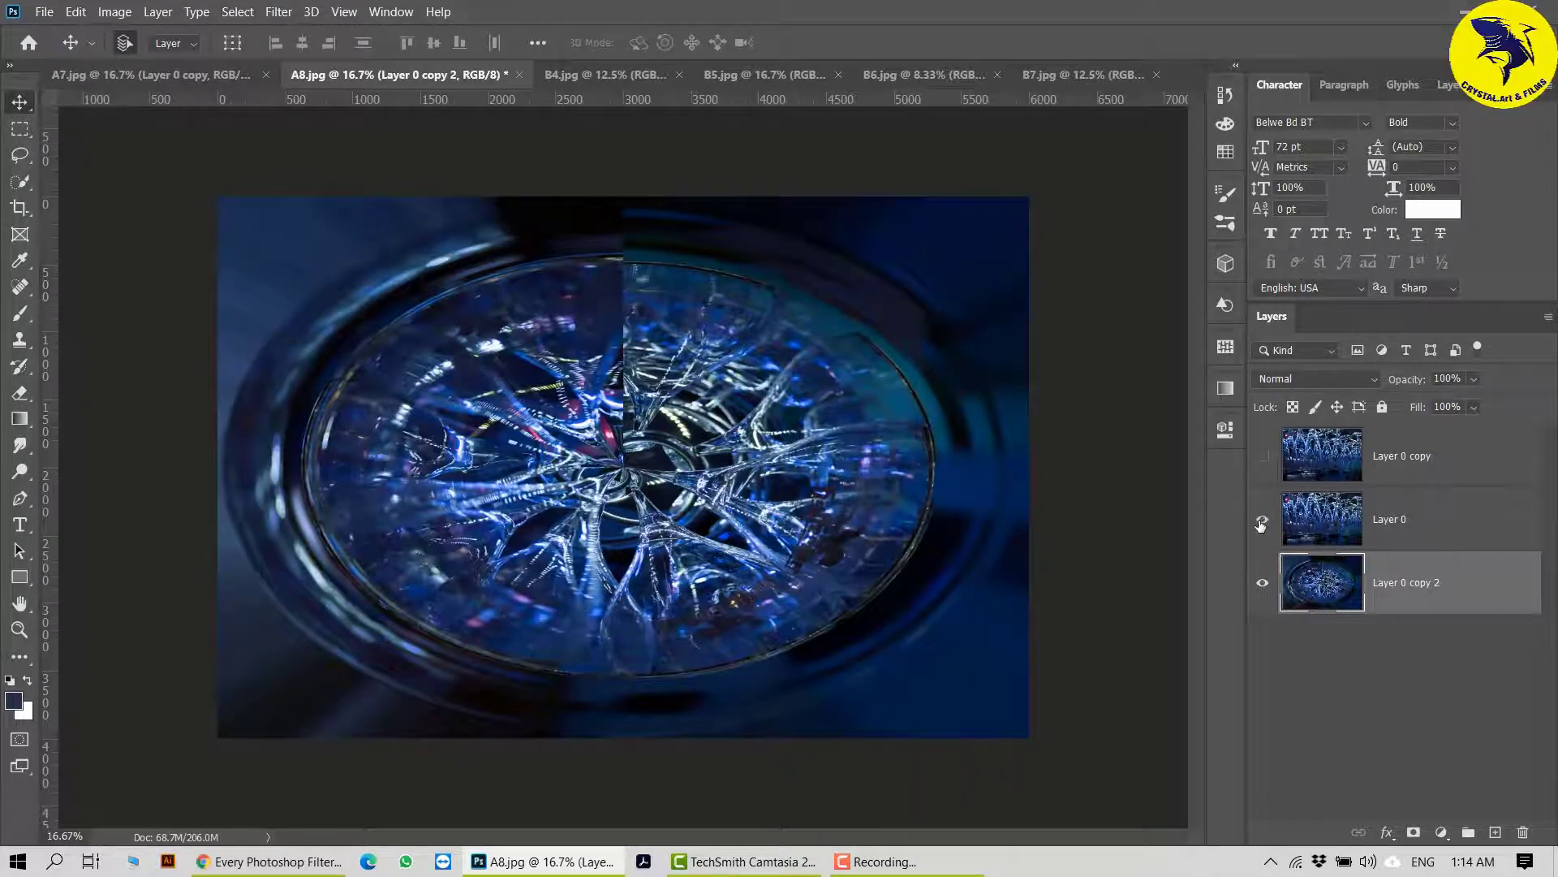
left_click(1262, 520)
Step: Switch to B4.jpg, unlock its background layer and duplicate it once
left_click(648, 79)
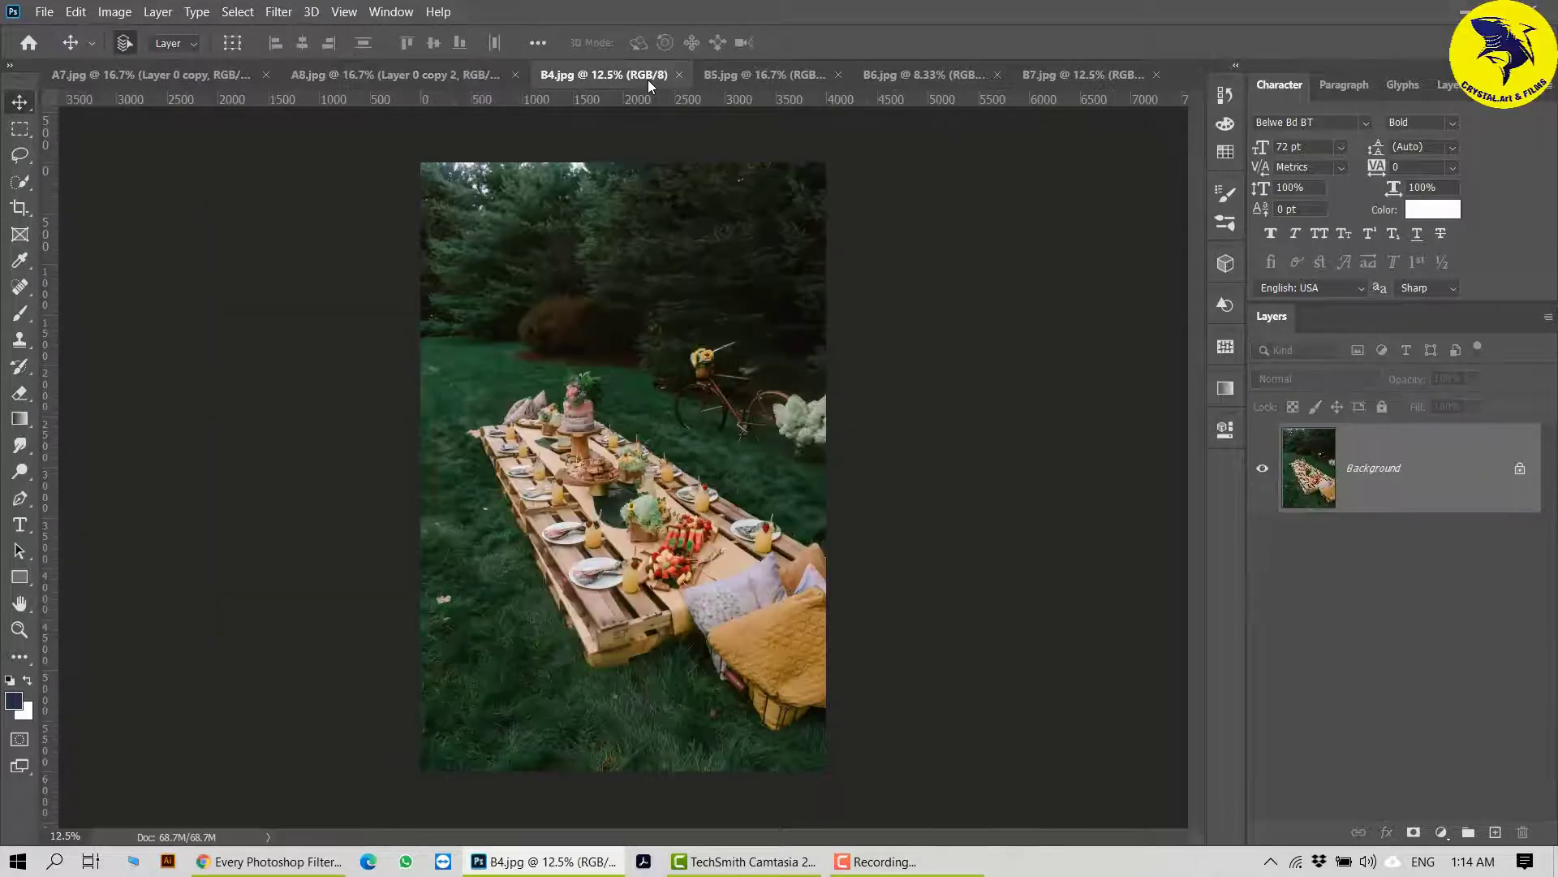
left_click(1519, 468)
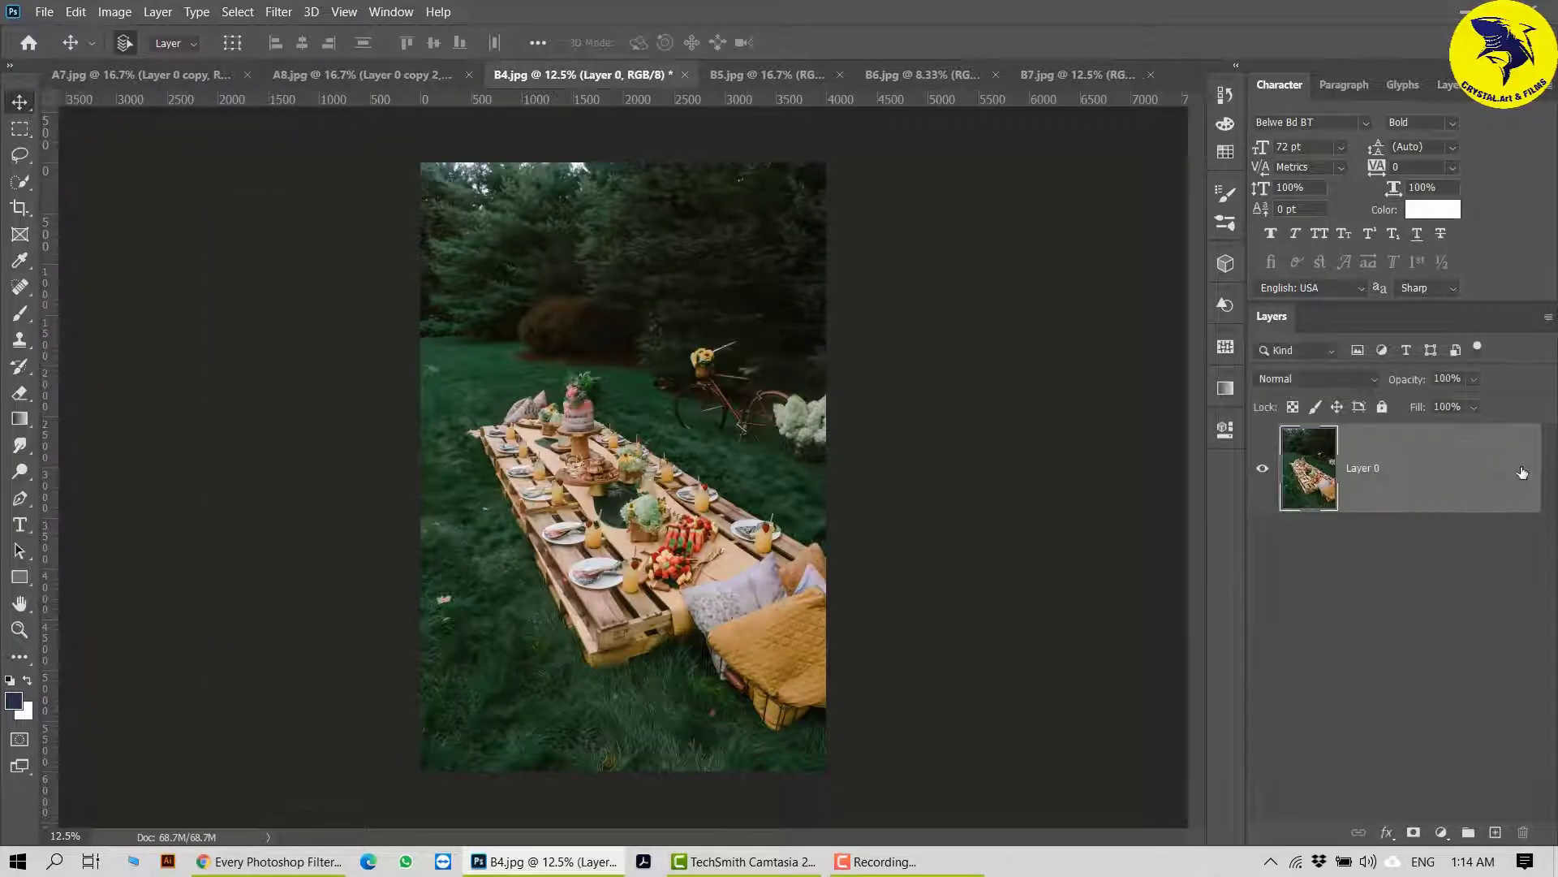
key("ctrl+j")
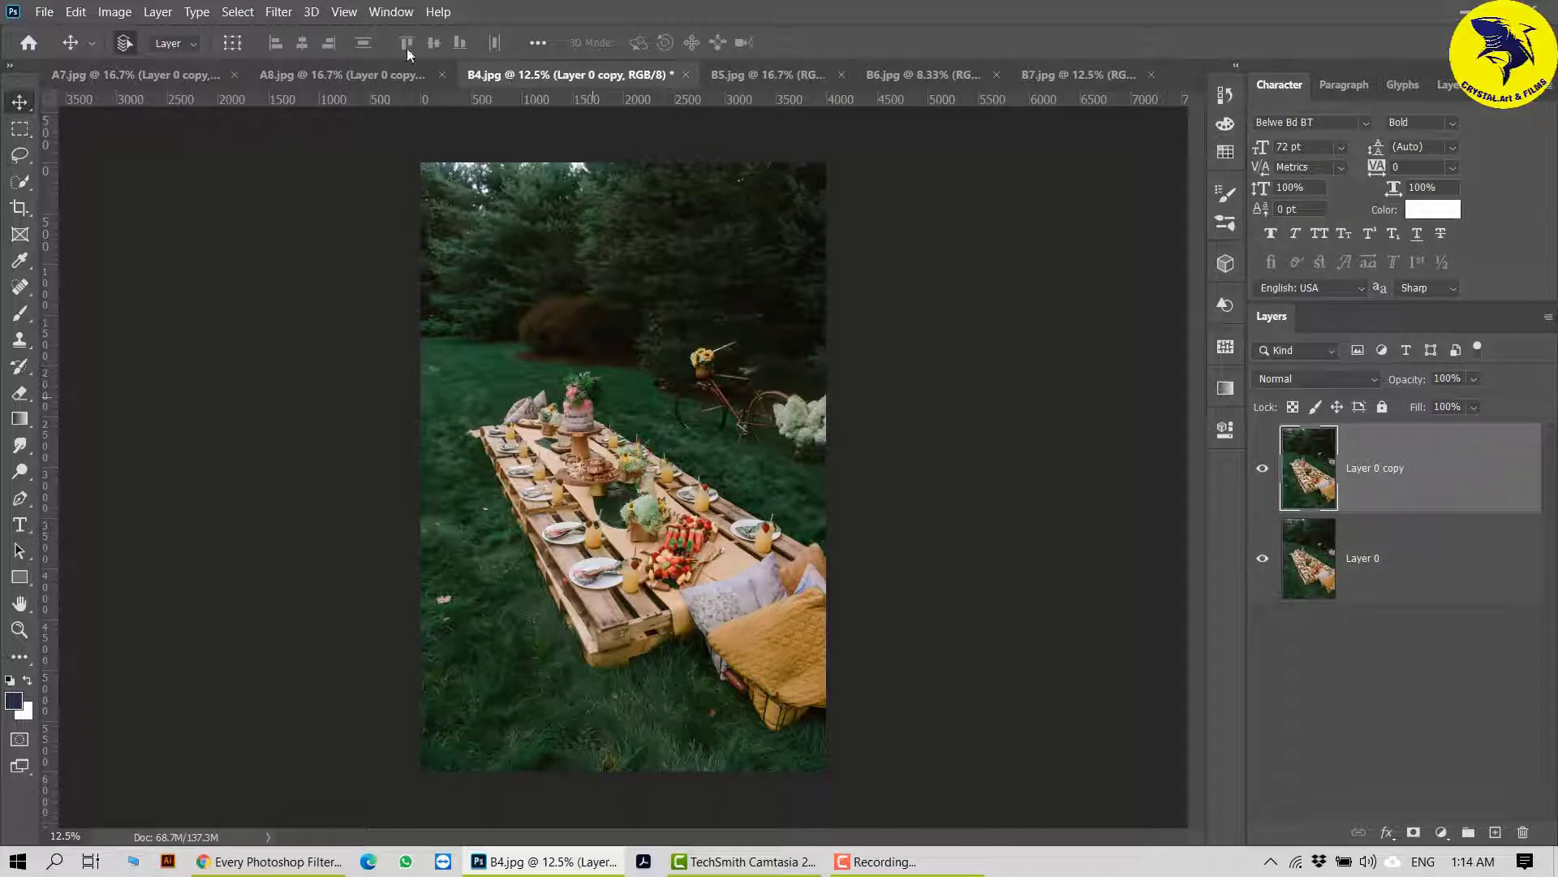
Step: Apply the Ripple filter to Layer 0 copy of B4.jpg with an amount of 811% and Medium size
left_click(274, 15)
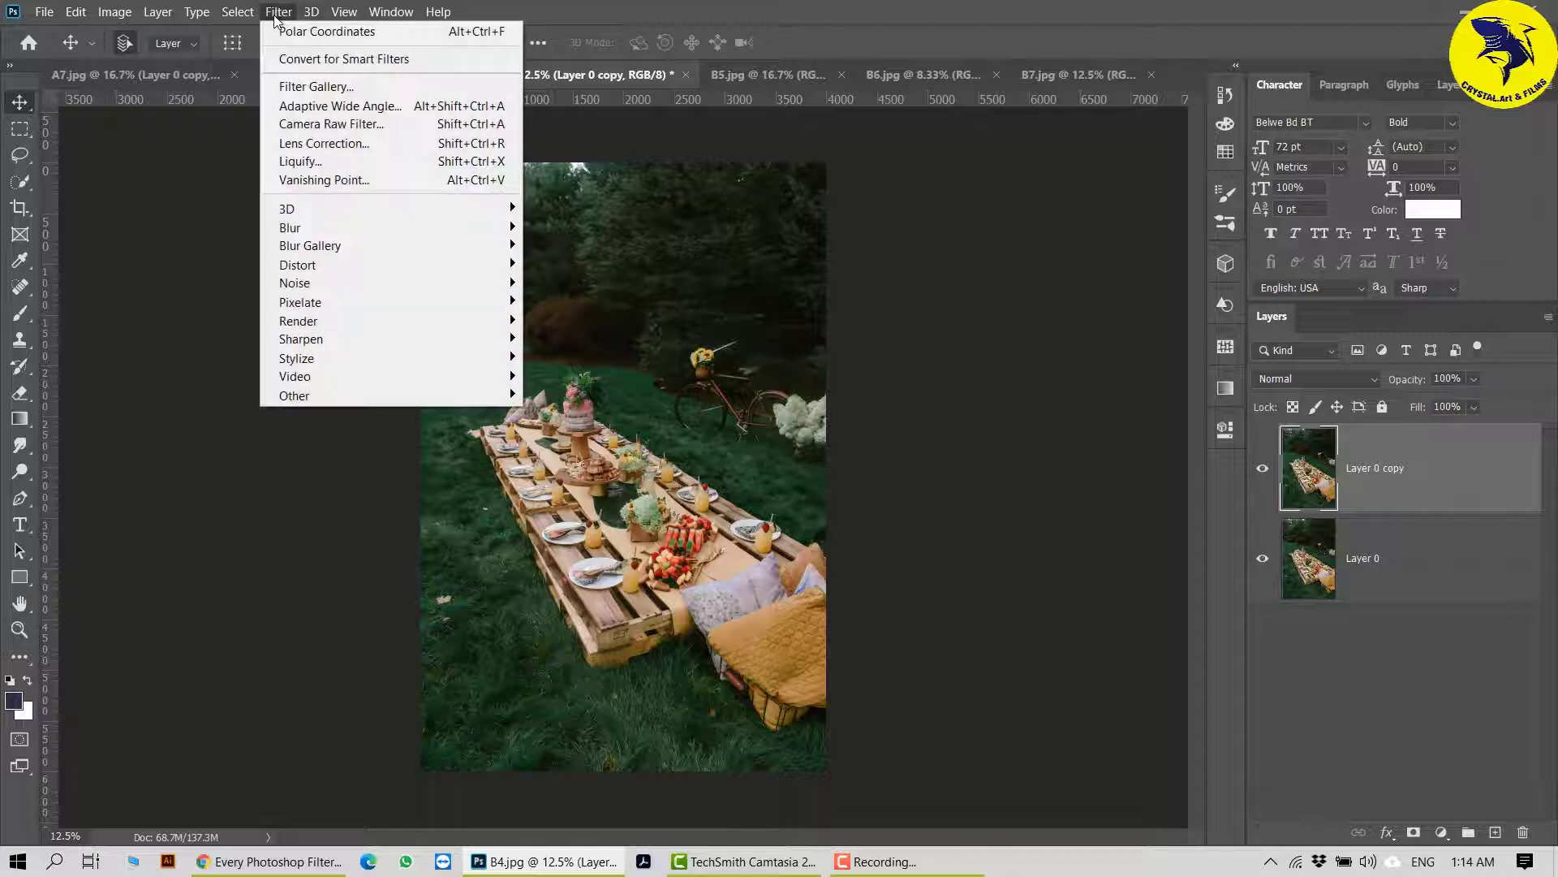
mouse_move(373, 271)
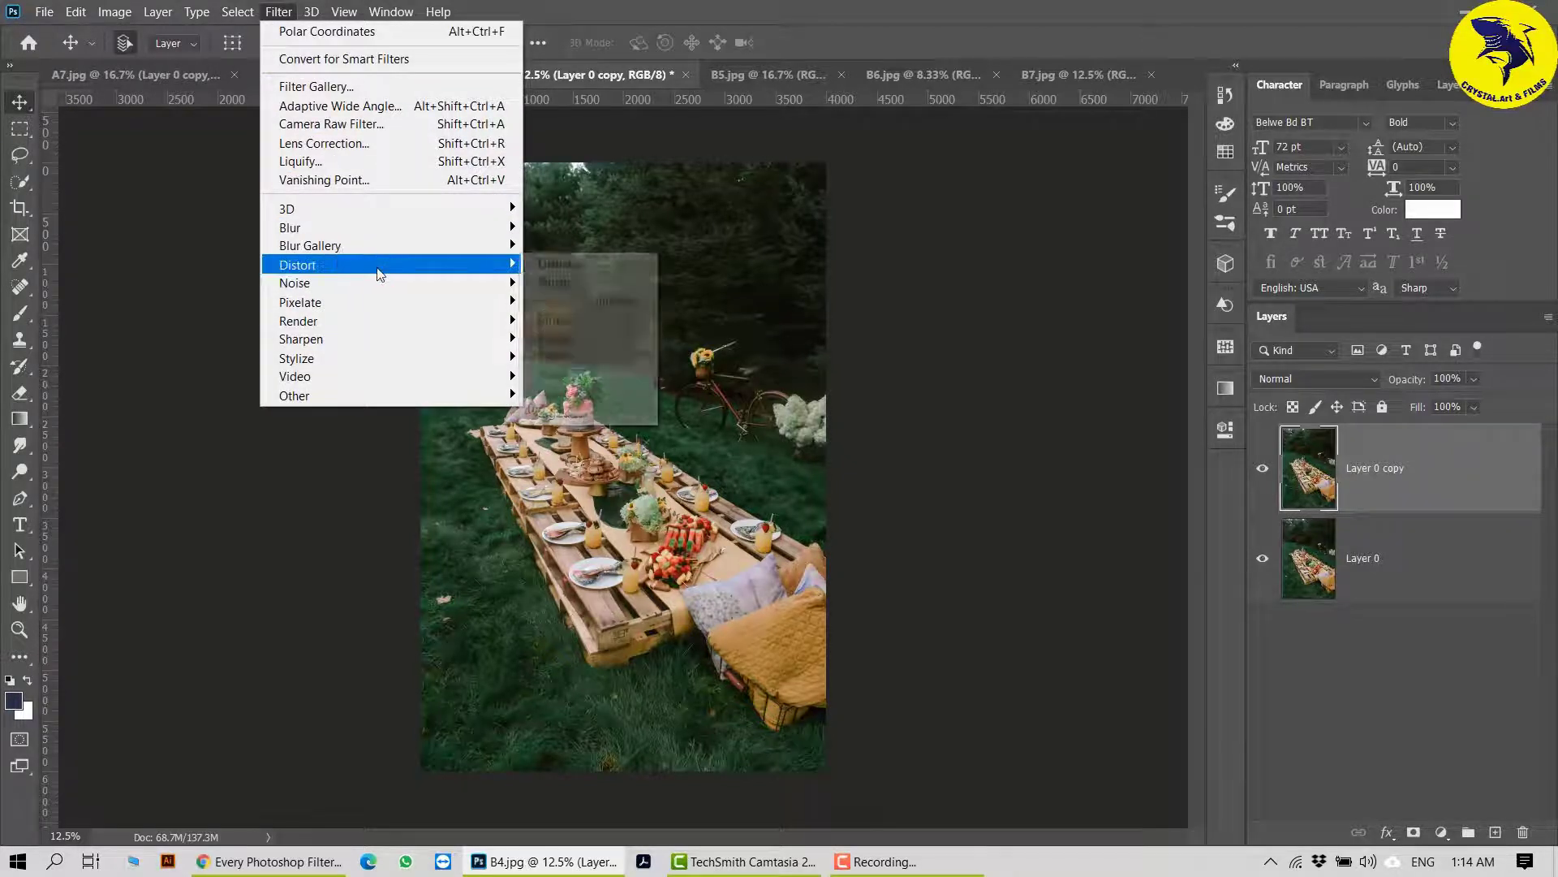
left_click(591, 319)
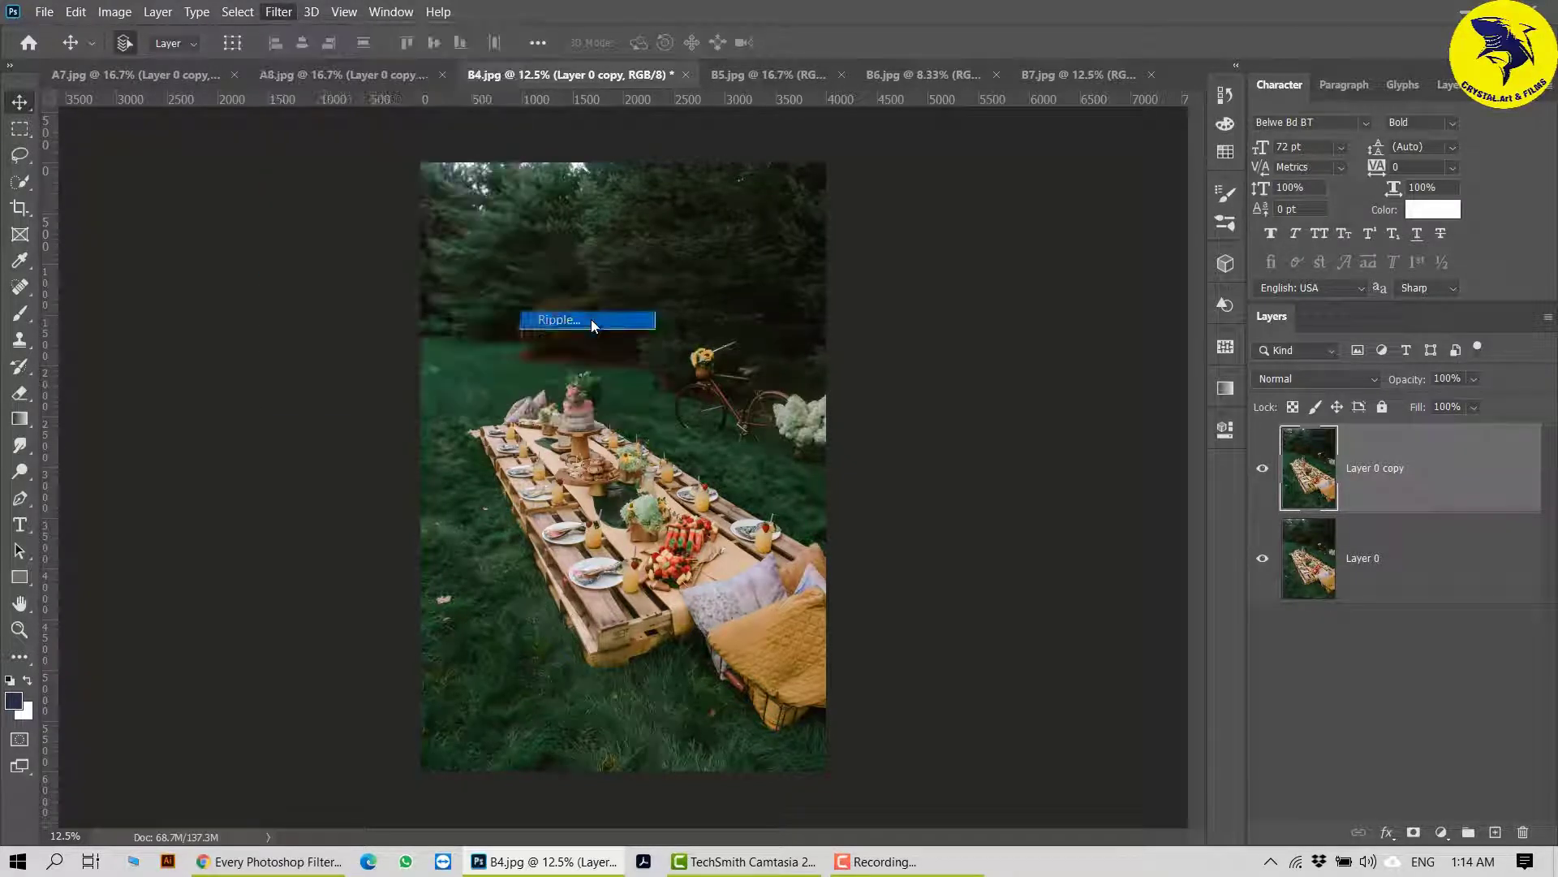
left_click_drag(814, 167, 1052, 166)
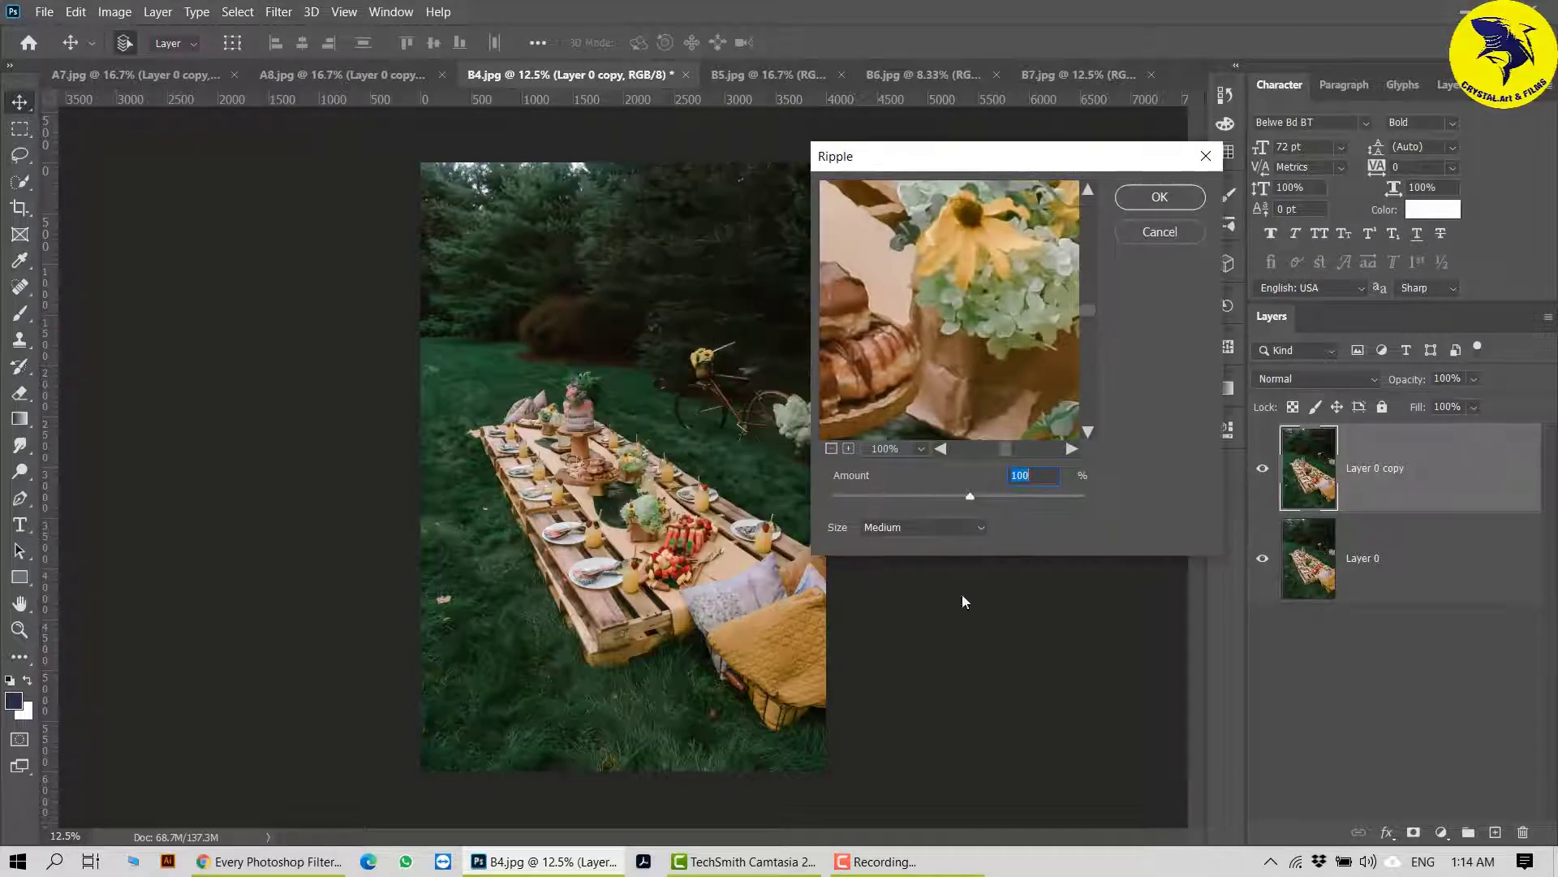
left_click_drag(969, 496, 1058, 495)
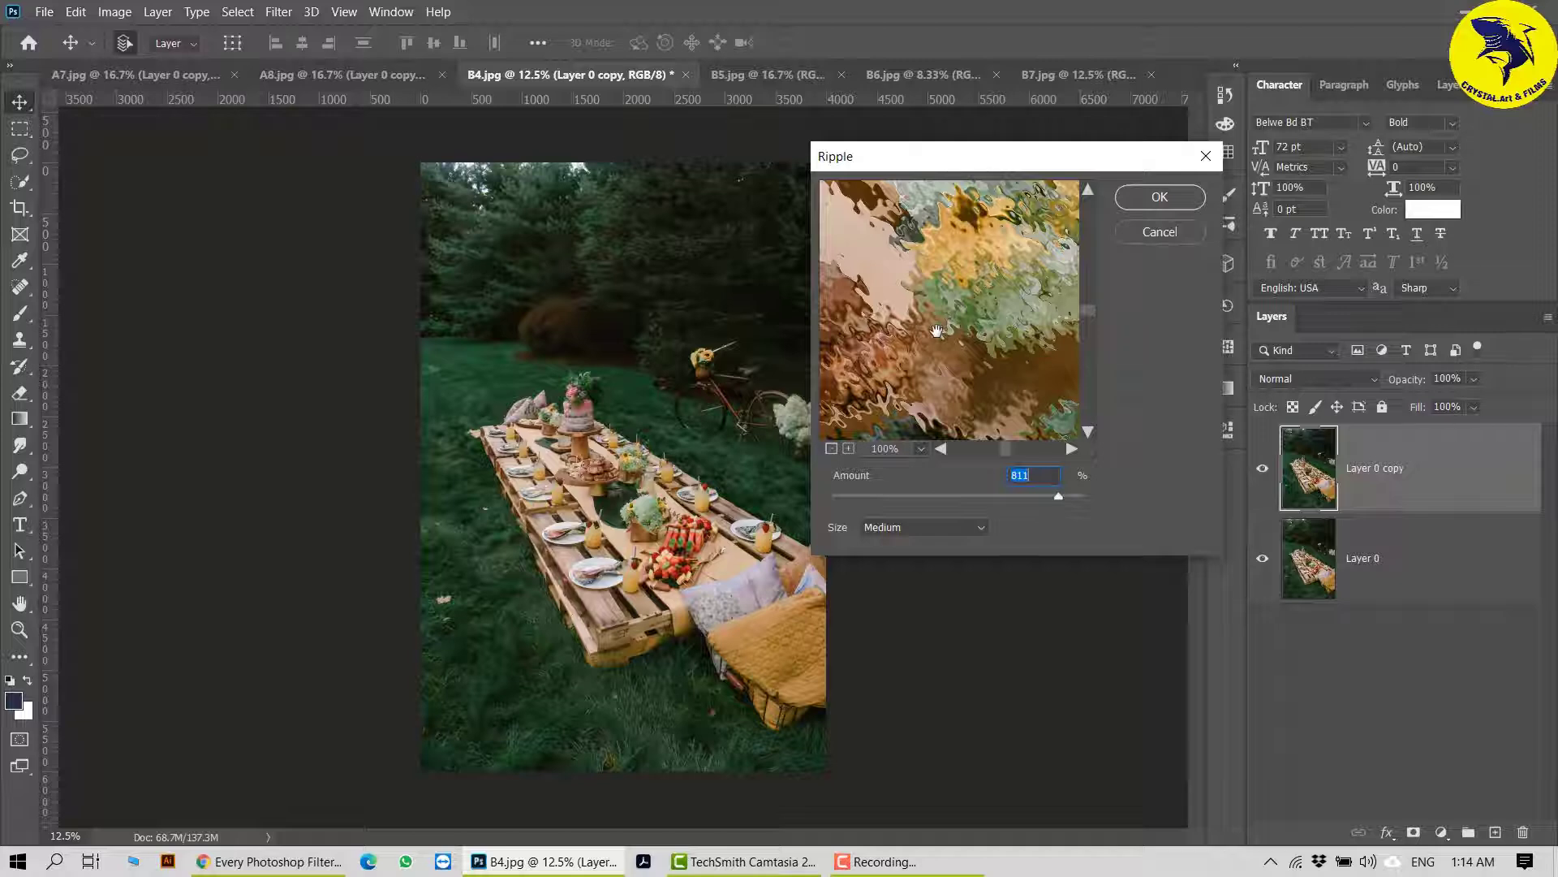
left_click(1187, 199)
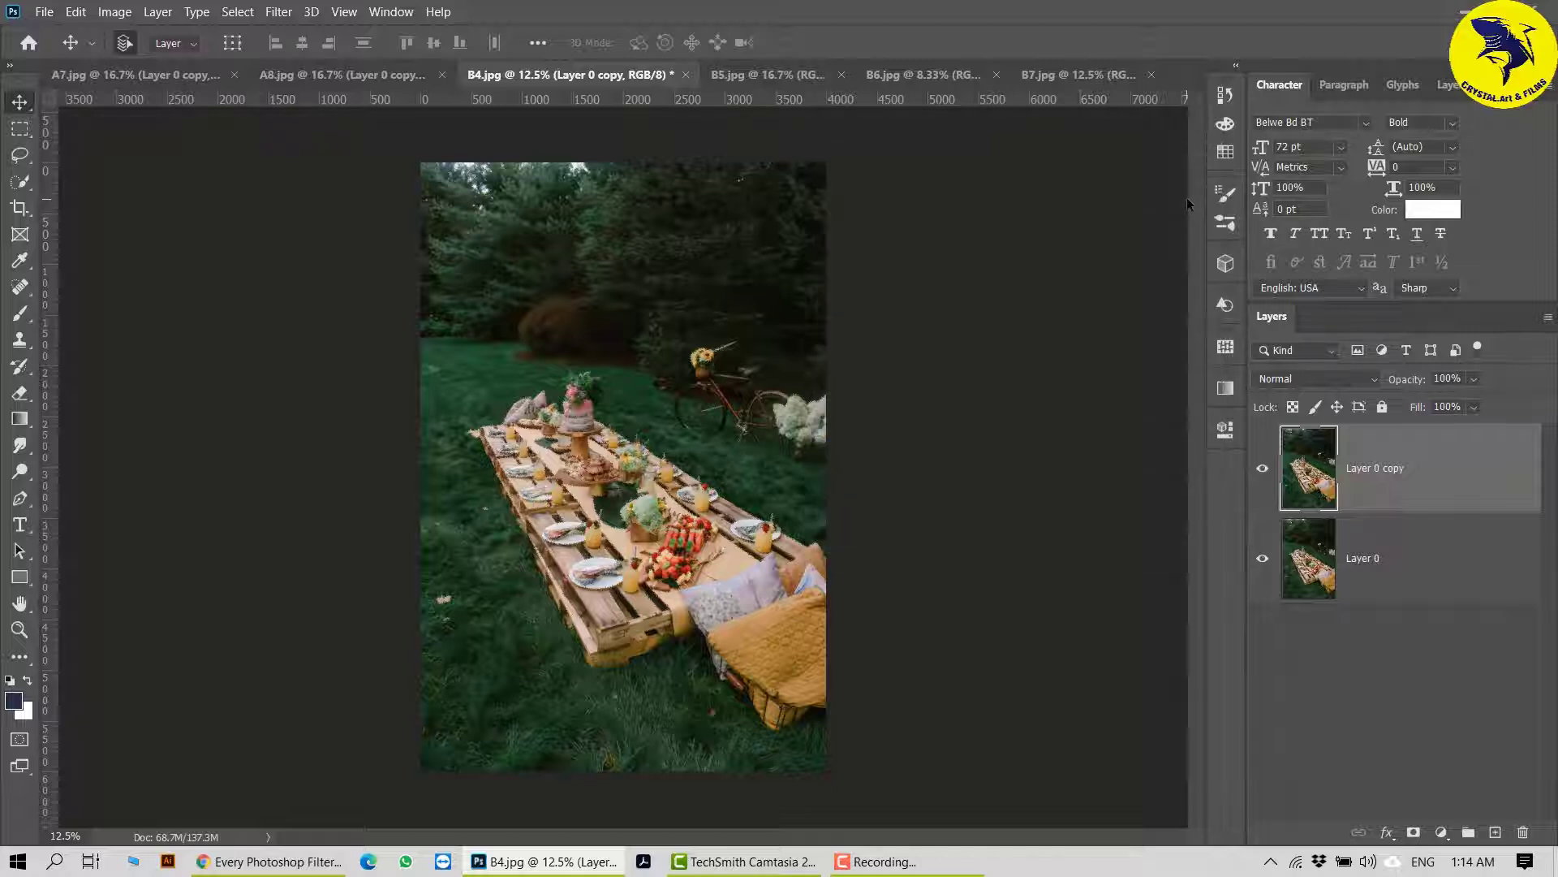
Step: Examine the ripple effect on the picnic table at 33.3% zoom and toggle Layer 0 copy to compare it with the original
key("ctrl+plus")
key("ctrl+plus")
key("ctrl+plus")
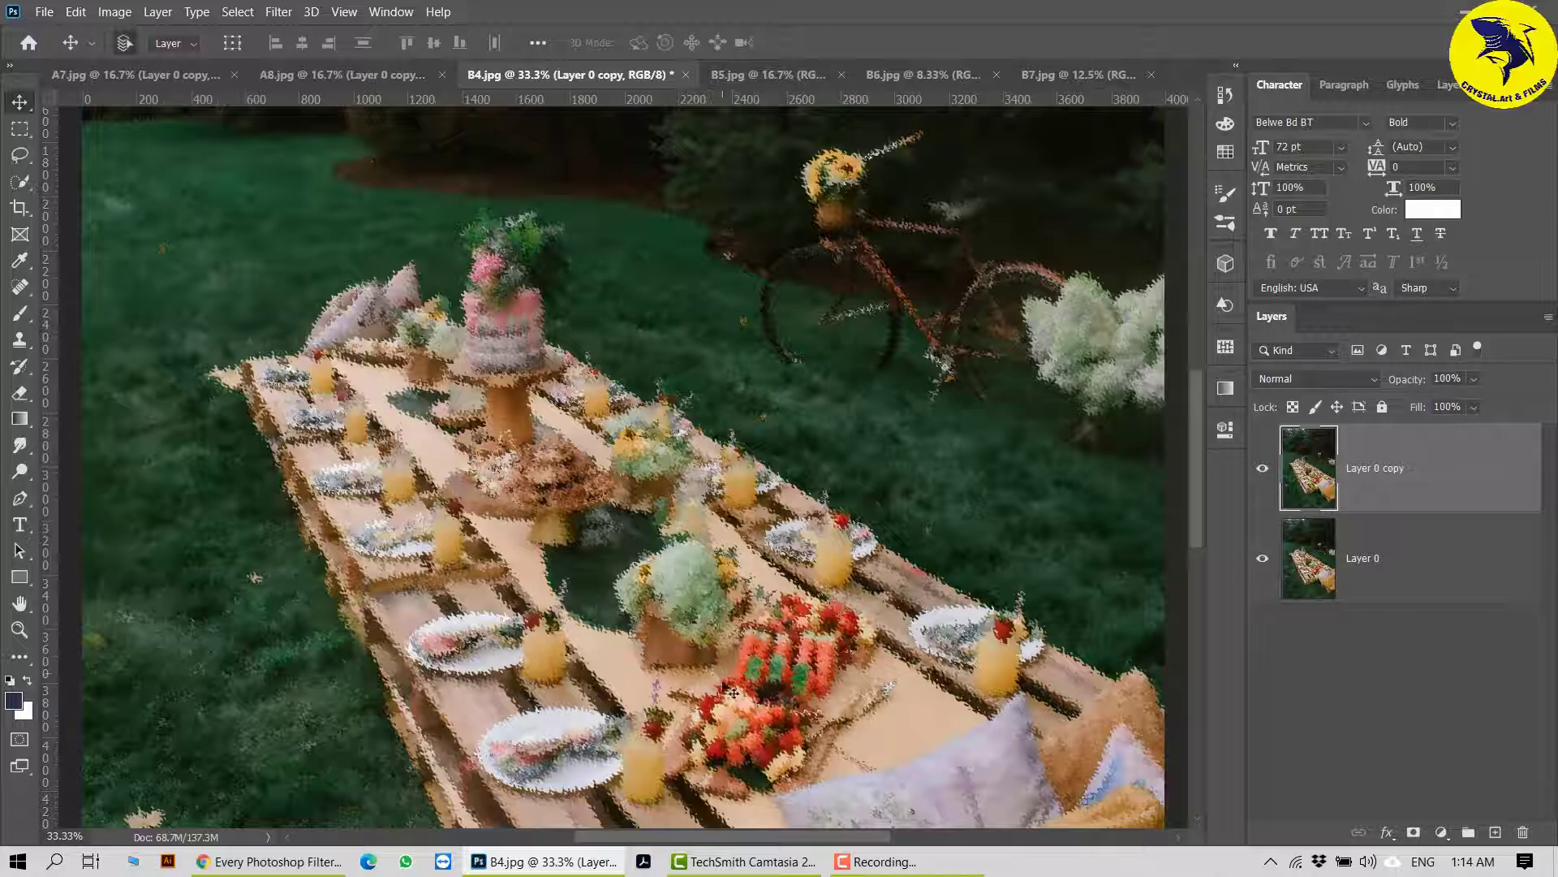
left_click_drag(684, 672, 719, 603)
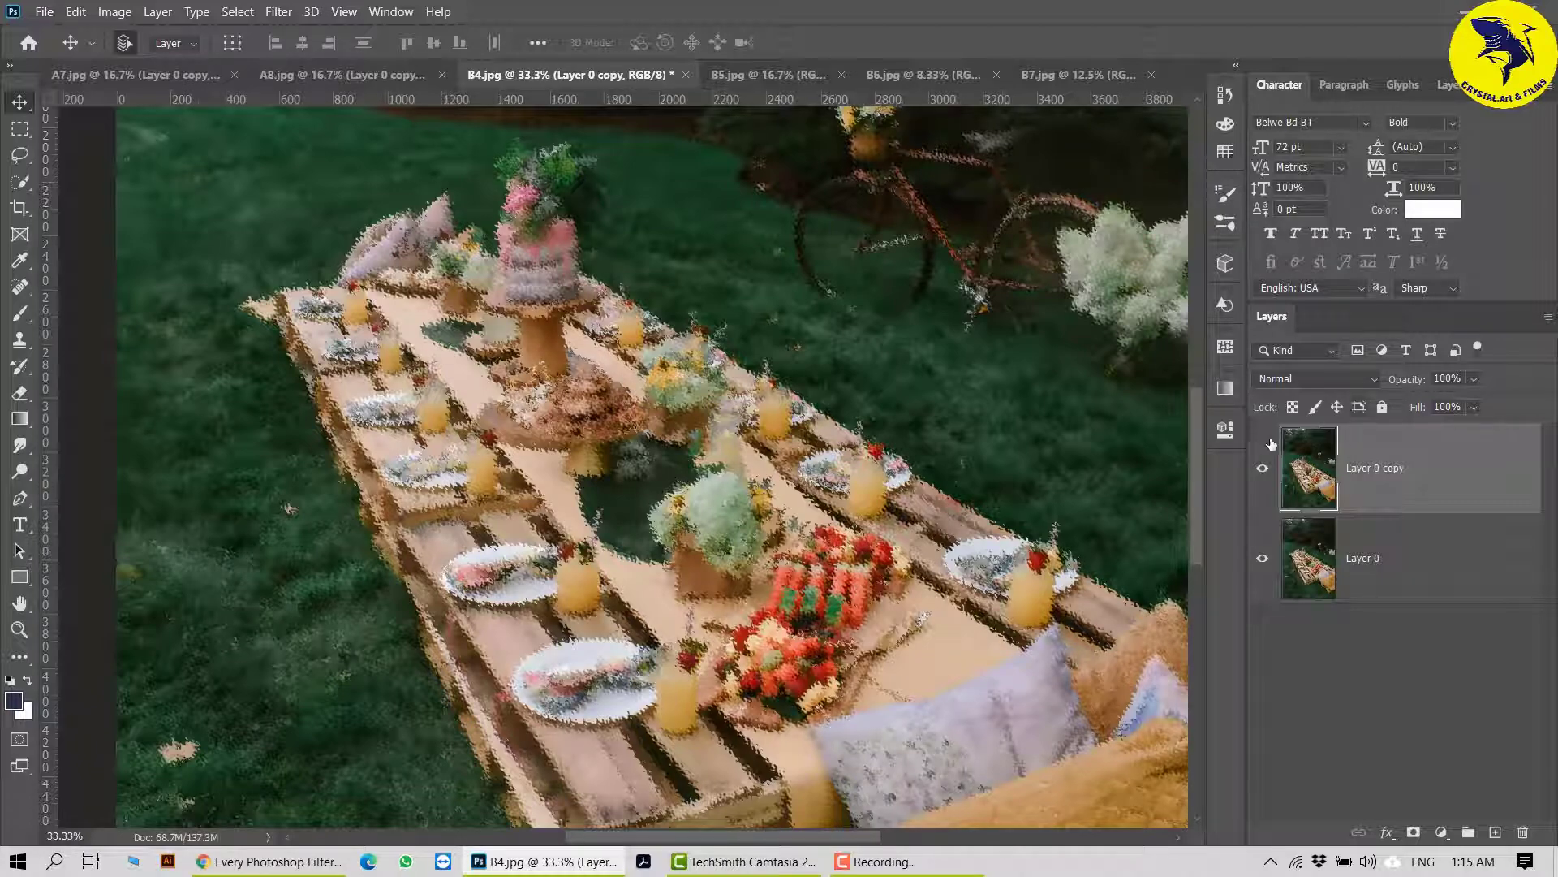
left_click(1263, 469)
left_click(1263, 470)
Step: Switch to B5.jpg, unlock its background layer and duplicate it once
left_click(754, 75)
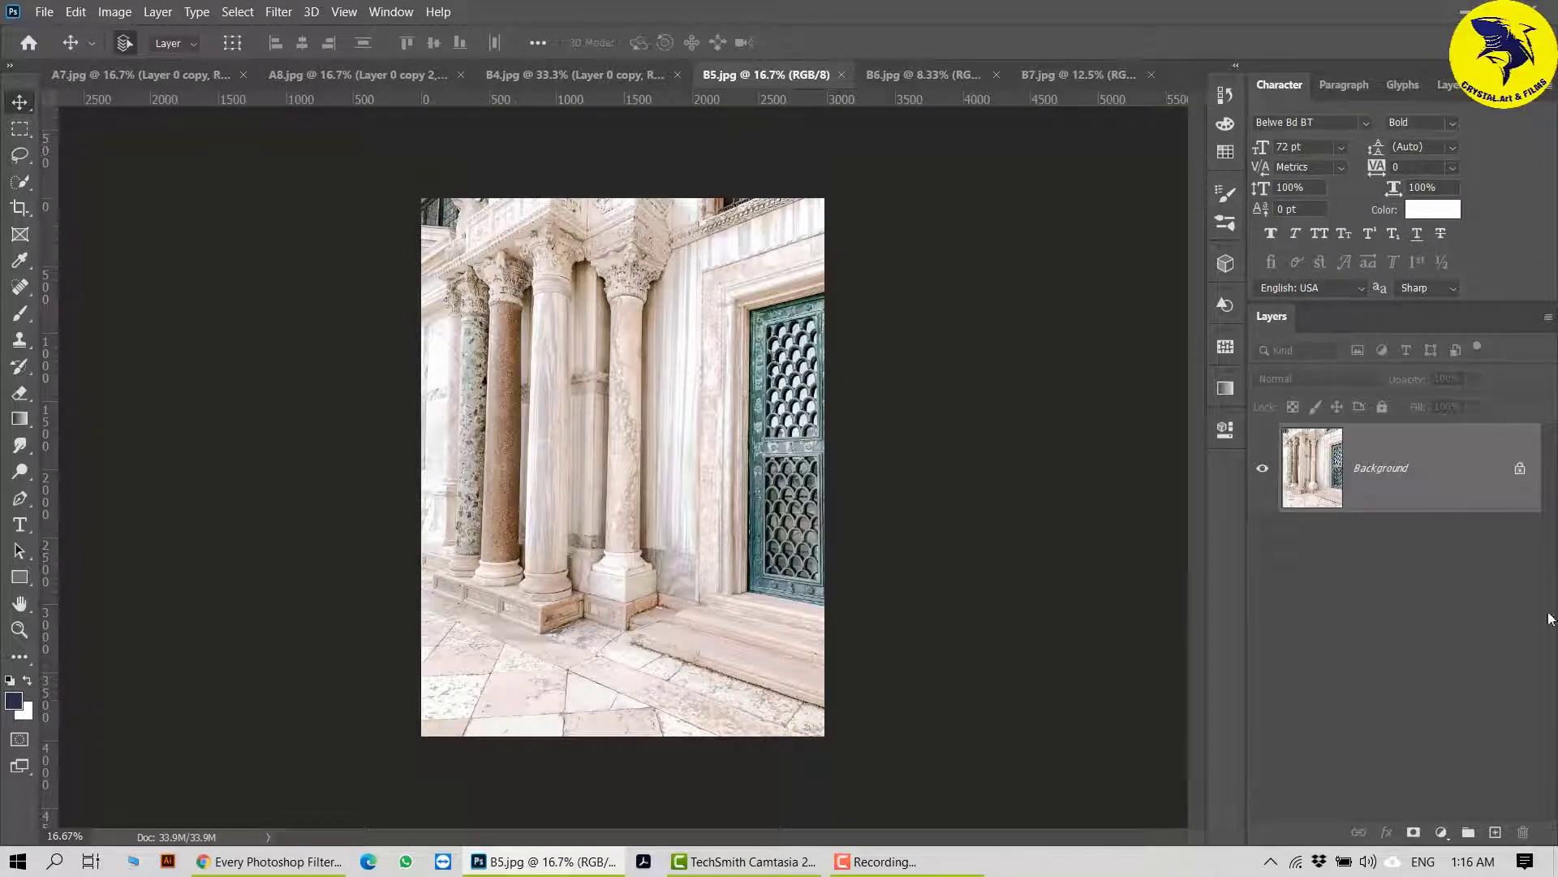
left_click(1522, 478)
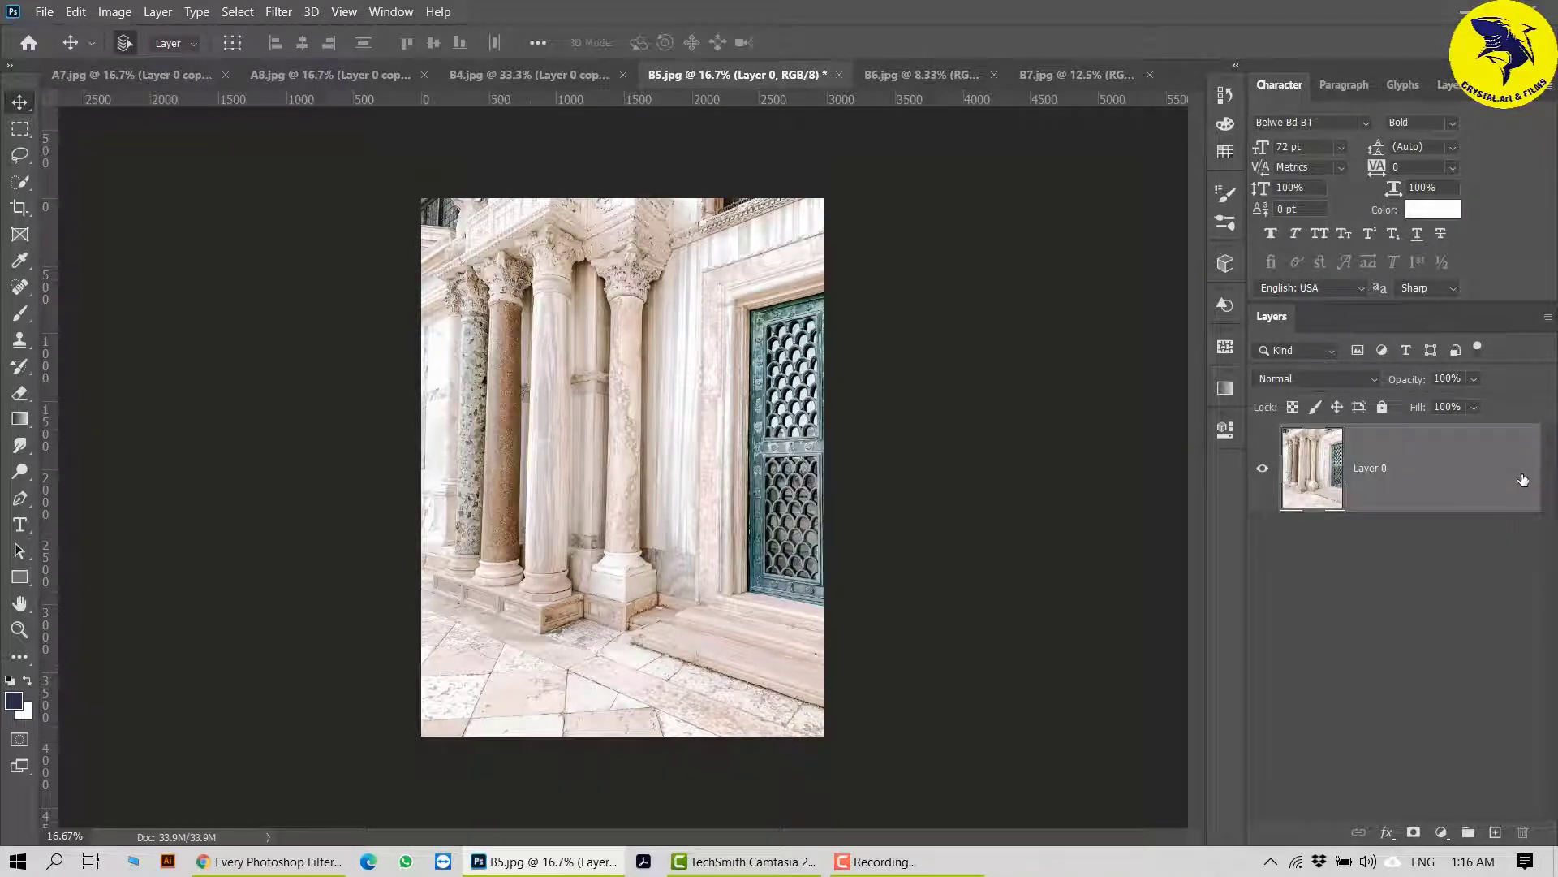
key("ctrl+j")
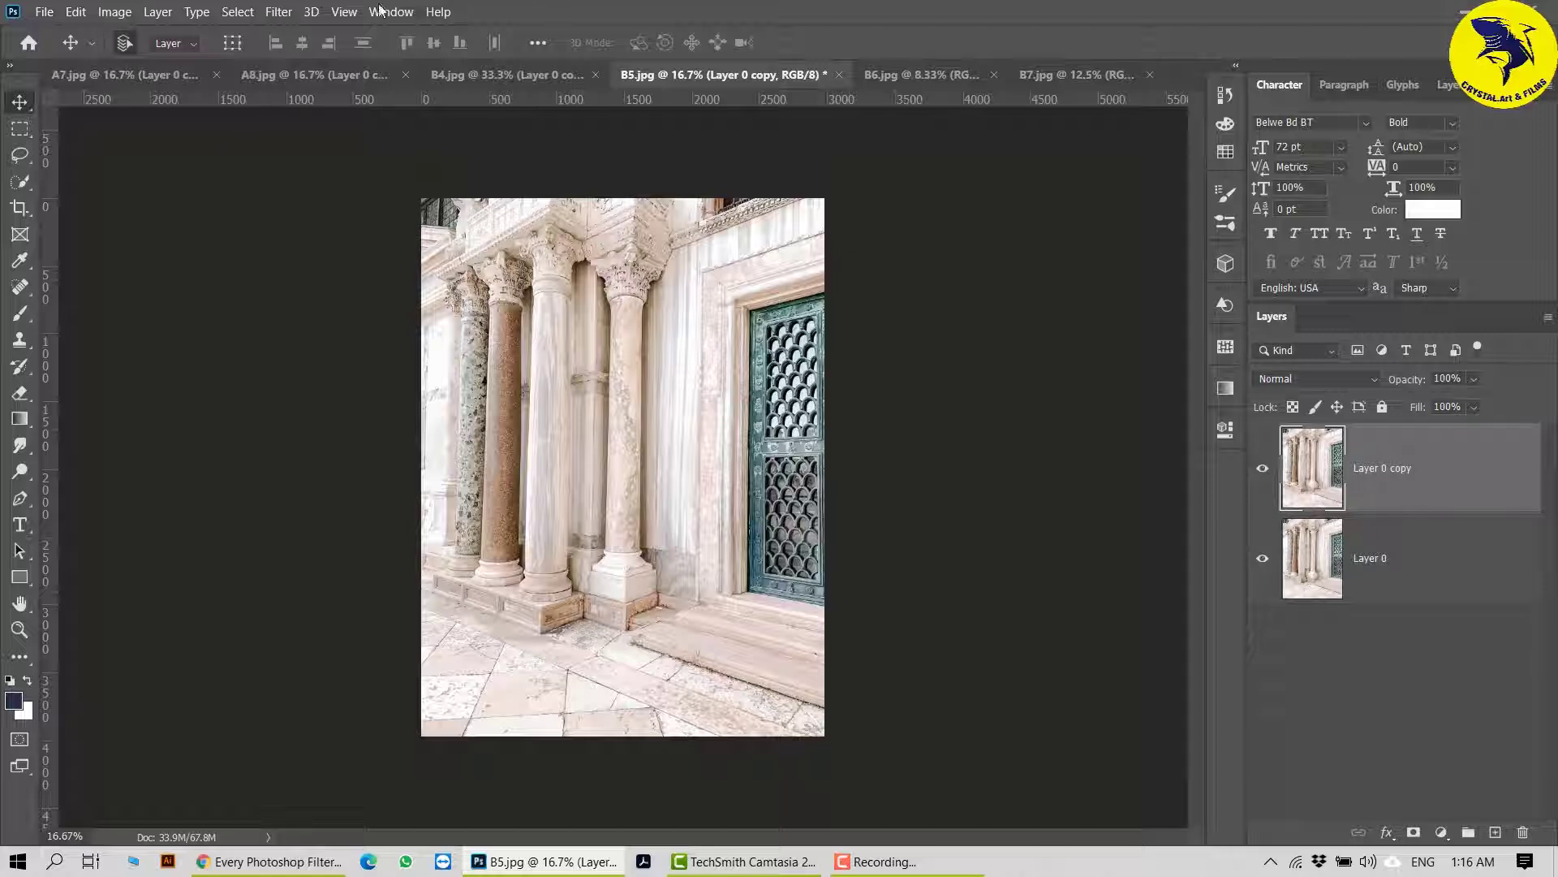
Step: Apply the Shear filter to Layer 0 copy with a wavy curve bending left at mid-height and Wrap Around, and toggle the layer to compare
left_click(278, 11)
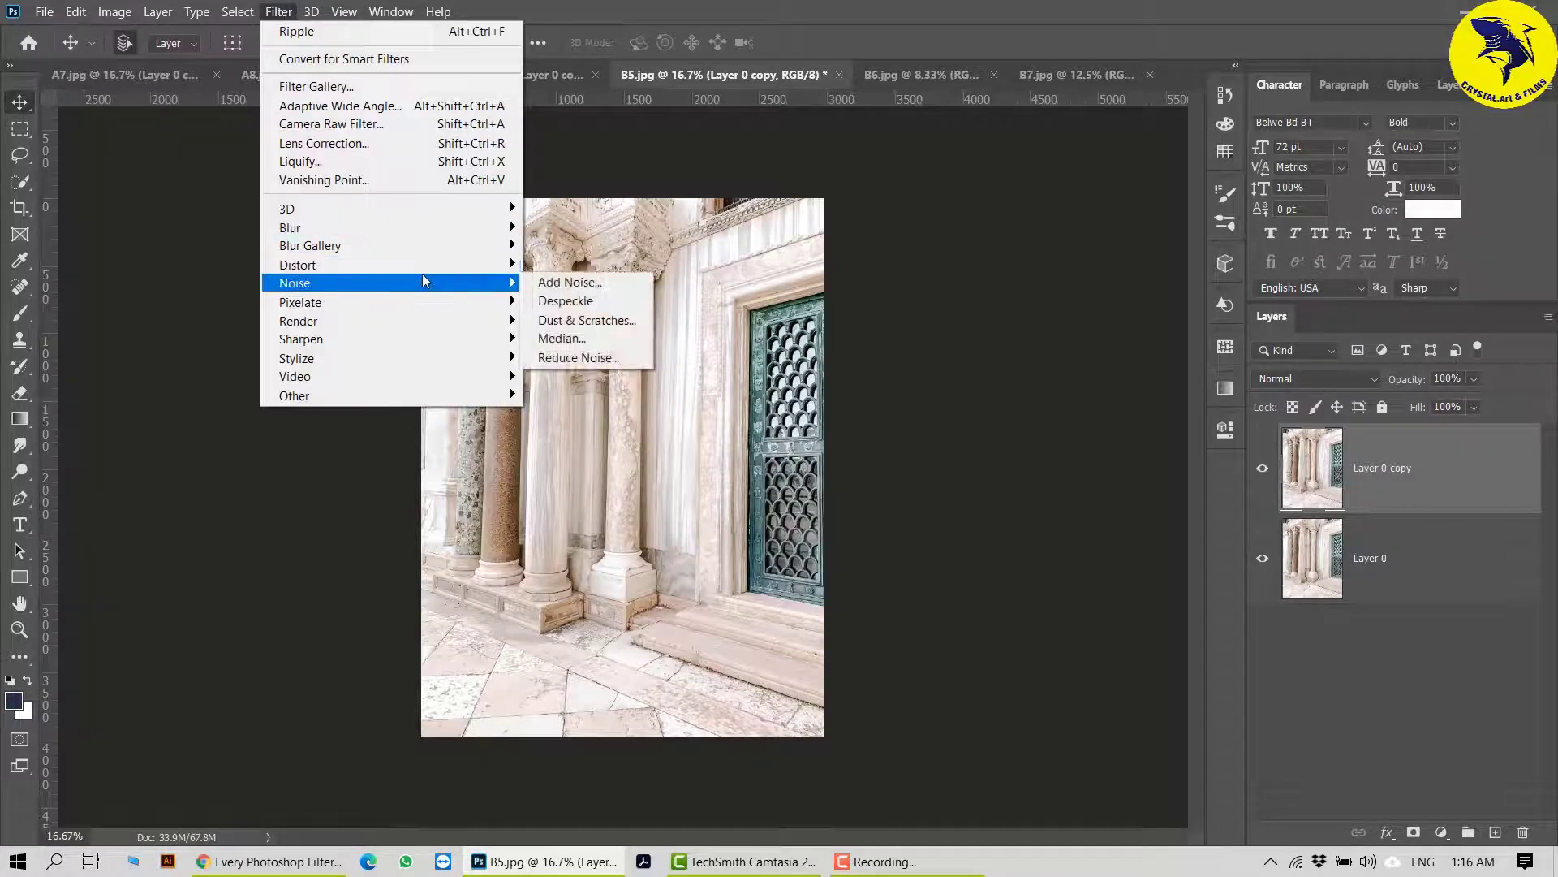
mouse_move(469, 268)
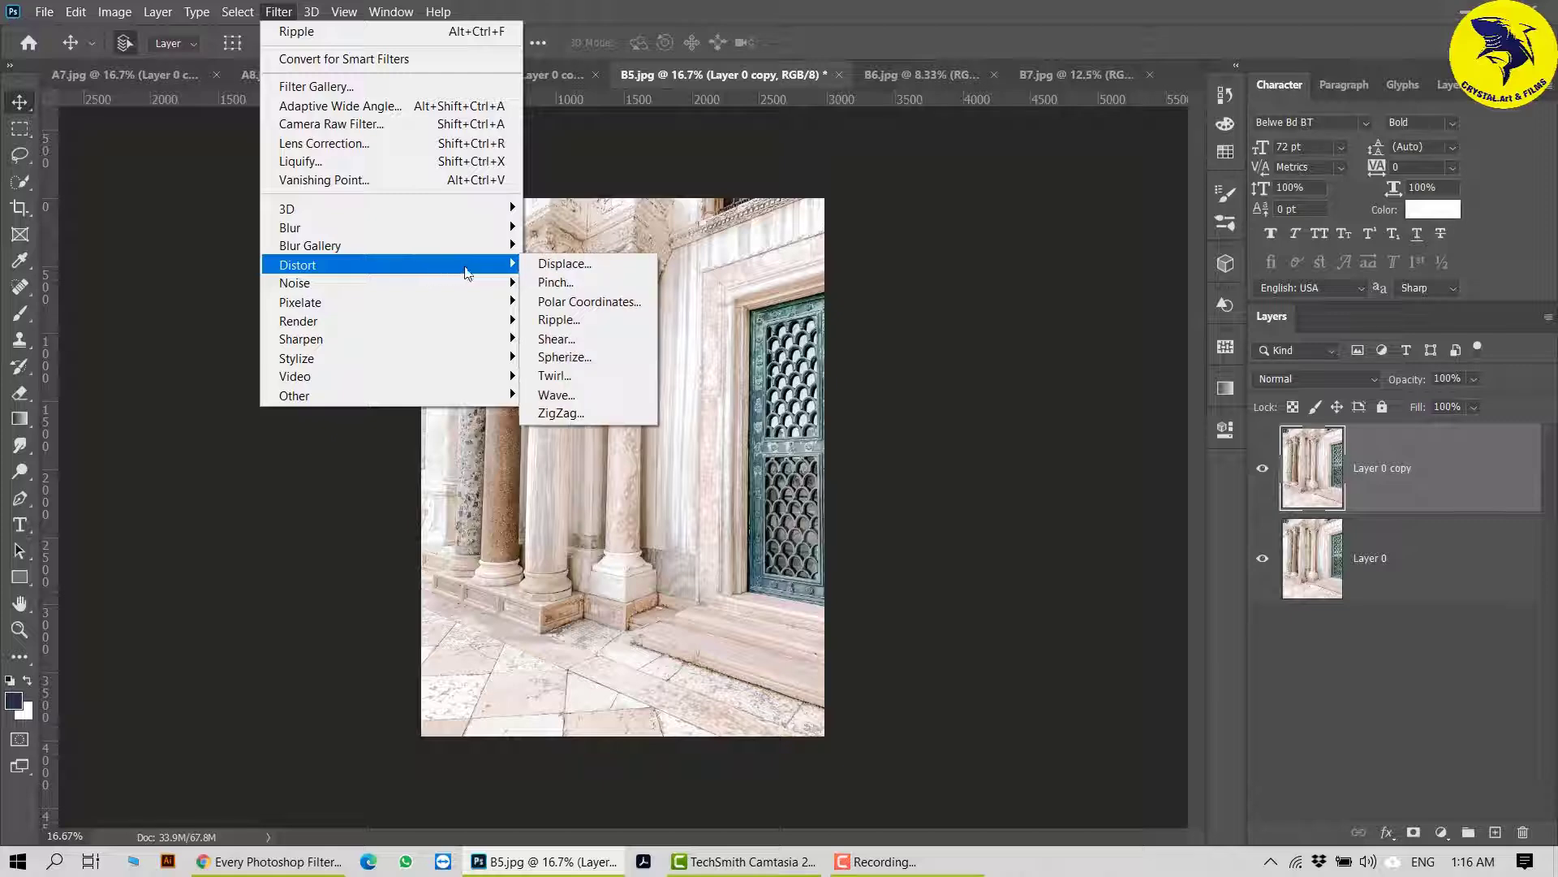
left_click(573, 339)
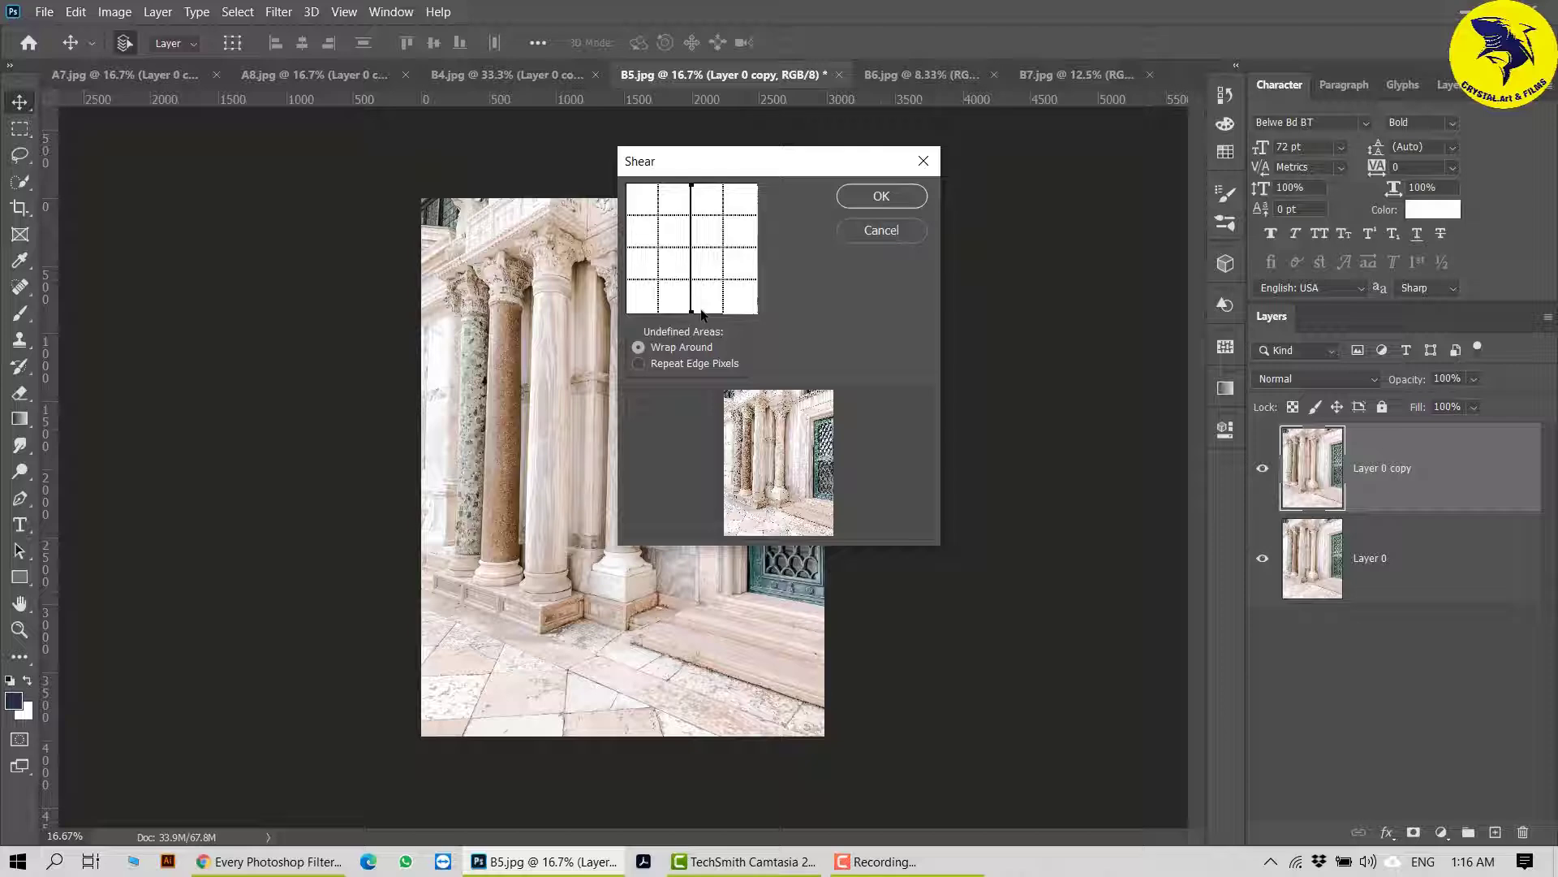
left_click(691, 247)
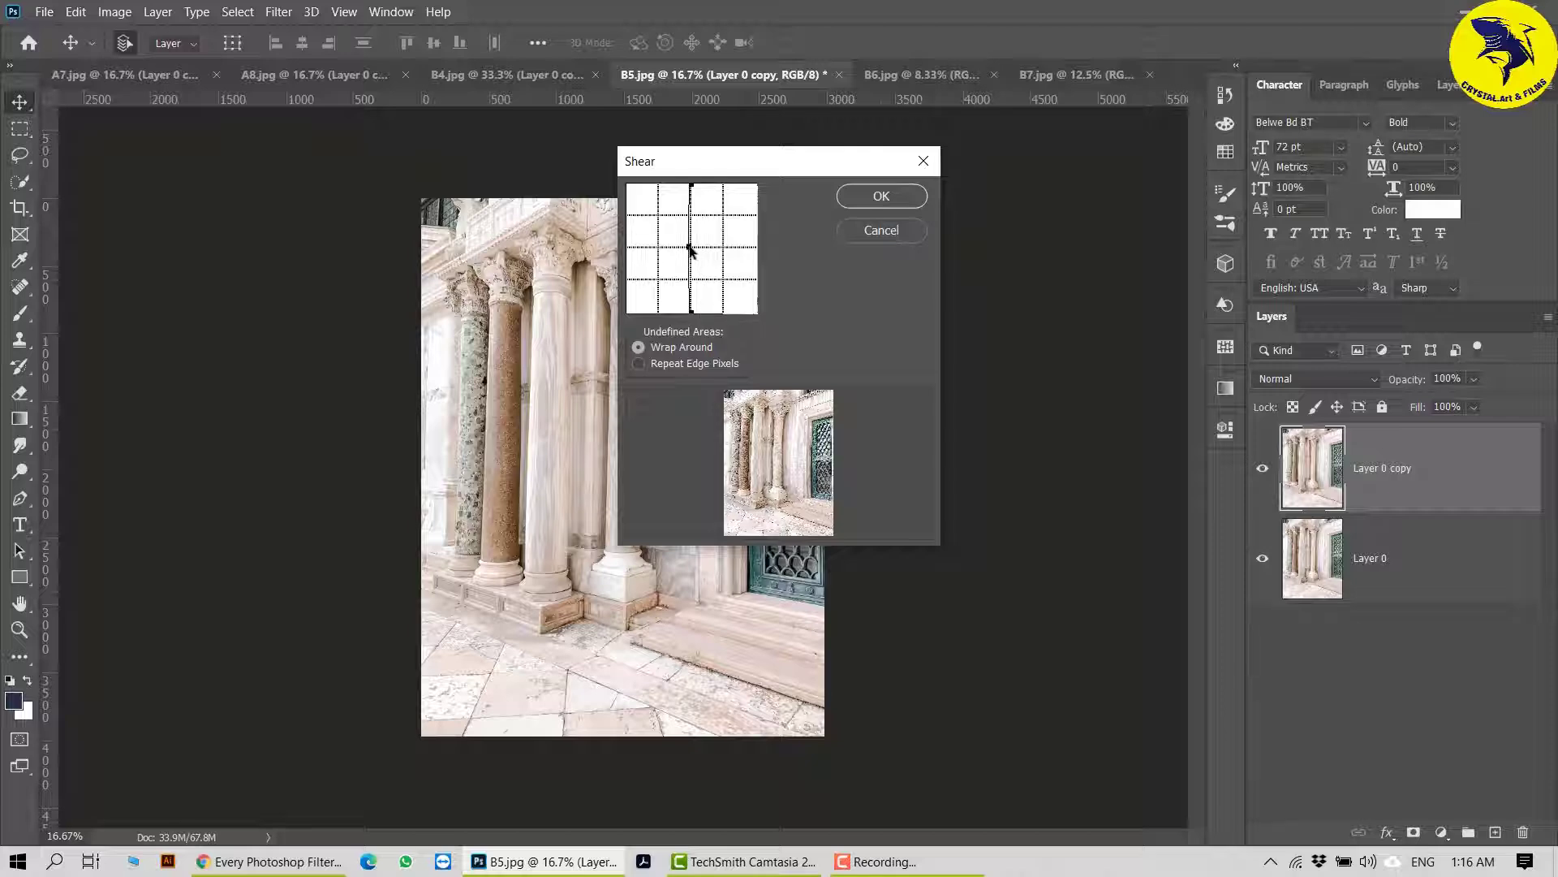
mouse_move(690, 248)
left_mouse_down()
mouse_move(651, 244)
mouse_move(691, 224)
left_mouse_up()
left_click_drag(658, 276, 688, 274)
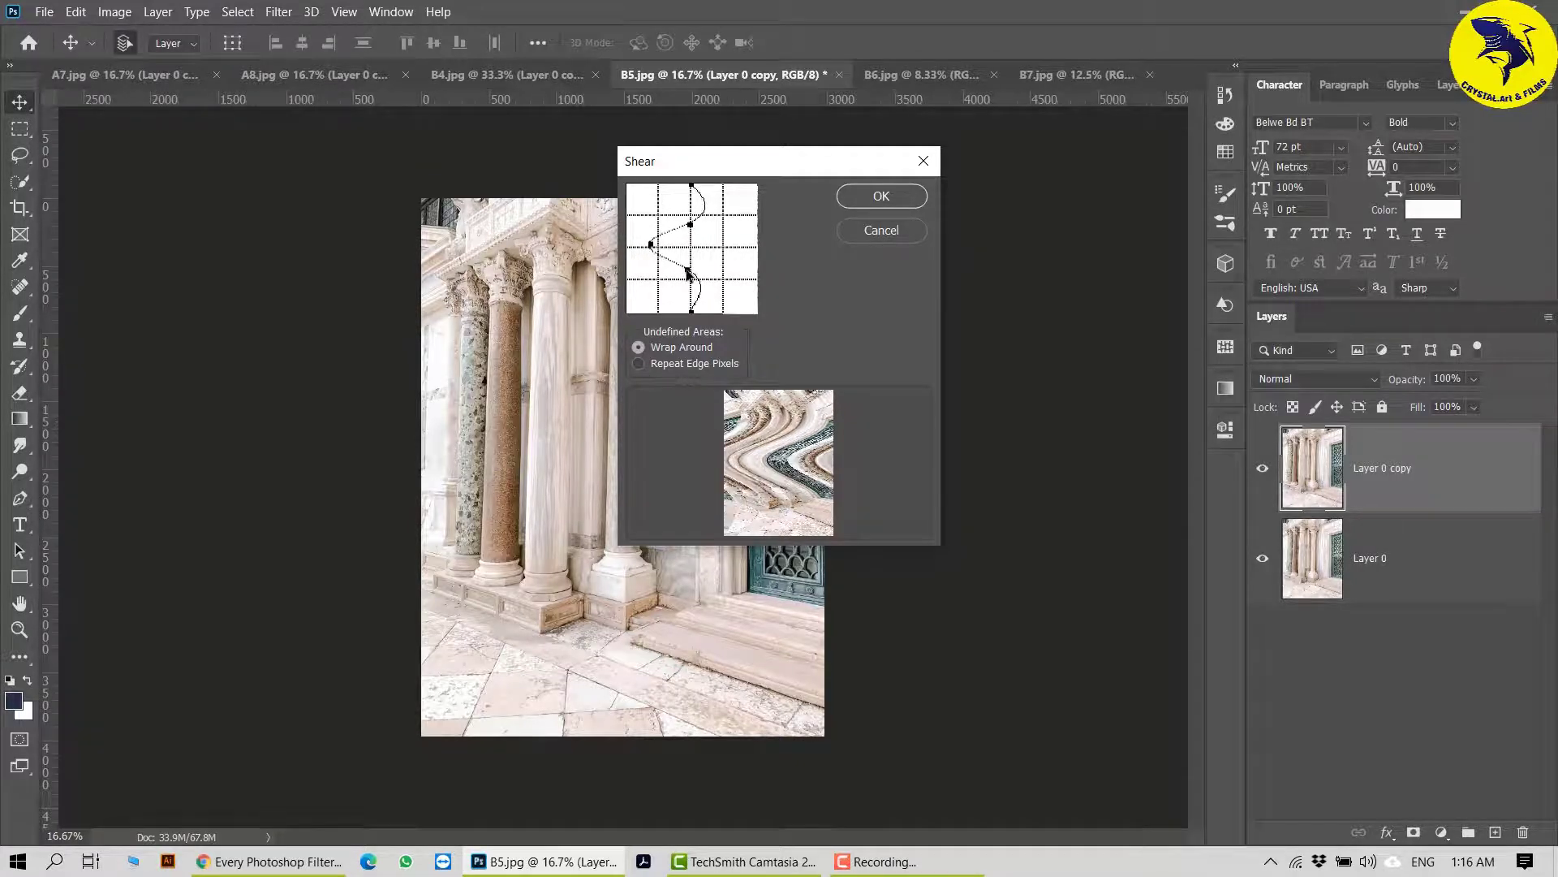
left_click(906, 197)
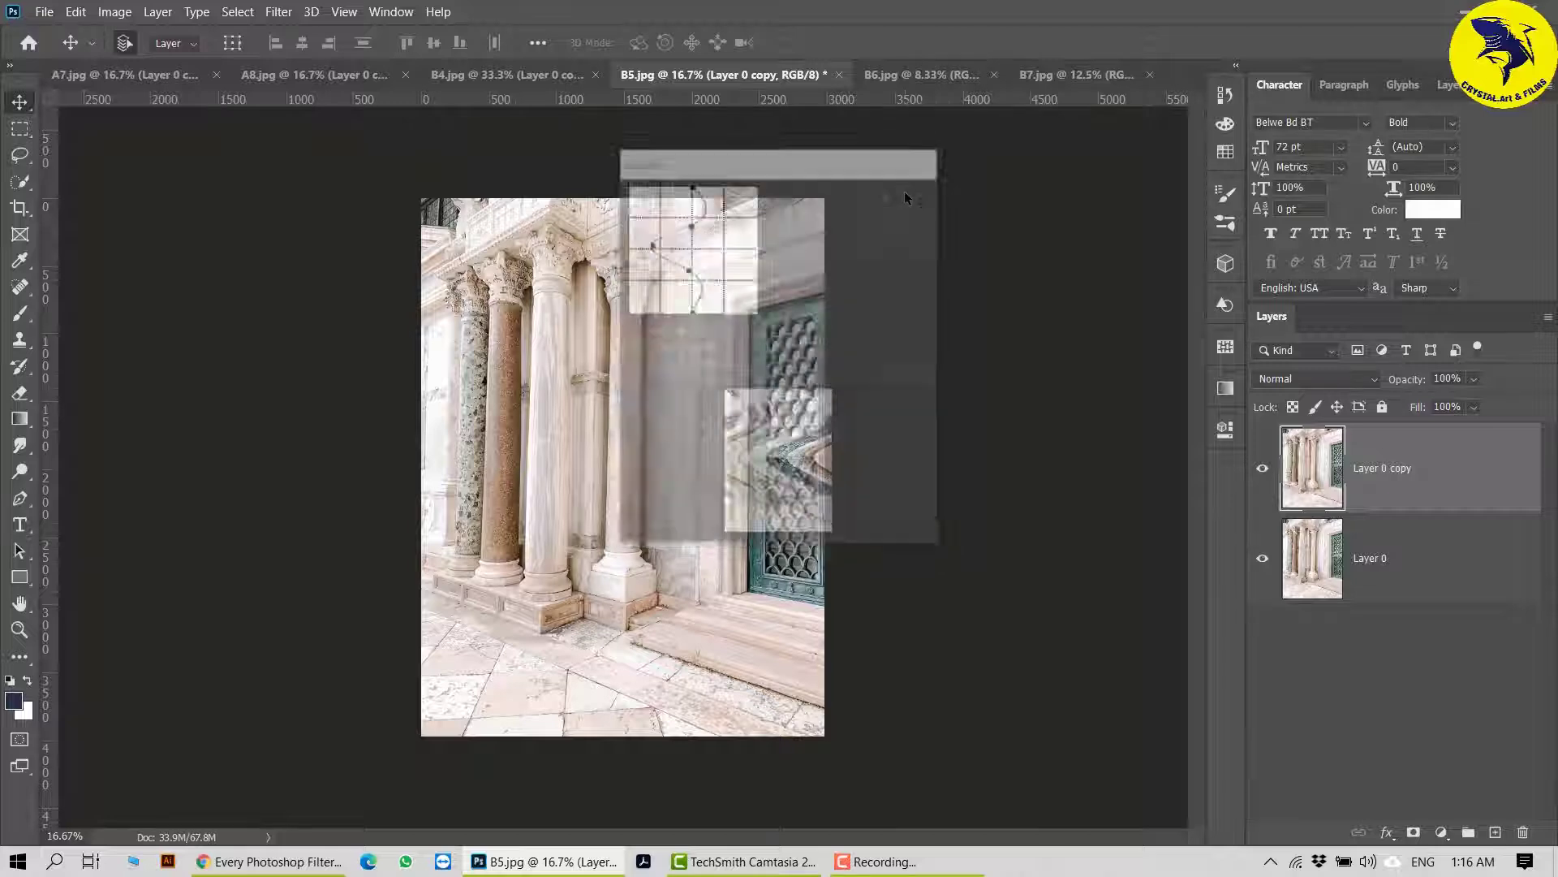
left_click(1263, 469)
left_click(1265, 469)
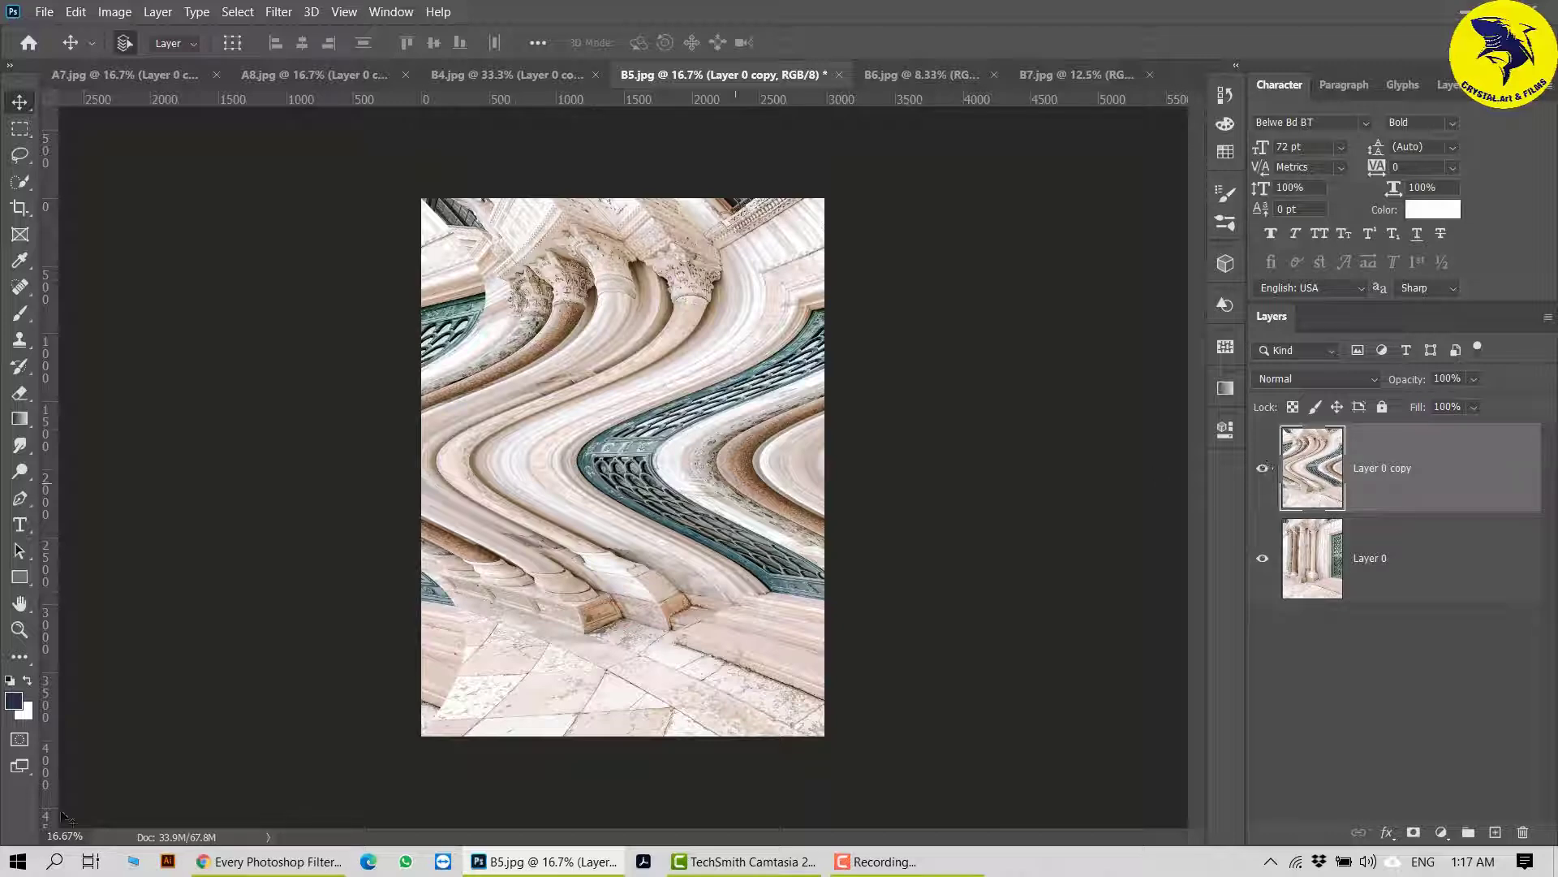
Step: Switch to B6.jpg, unlock its background layer and duplicate it once
left_click(907, 71)
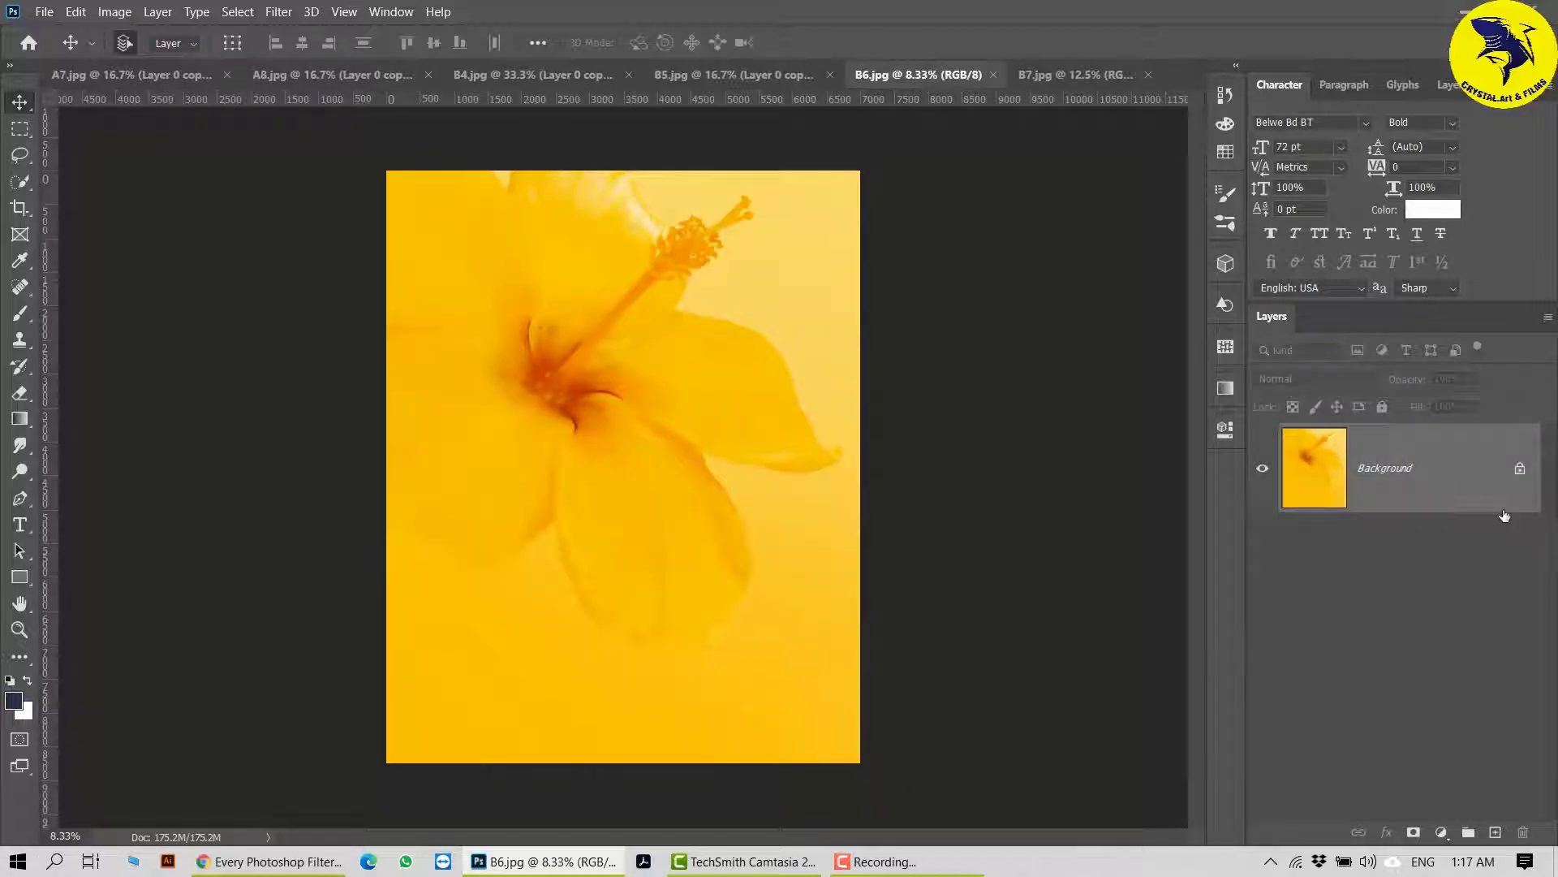
left_click(1519, 469)
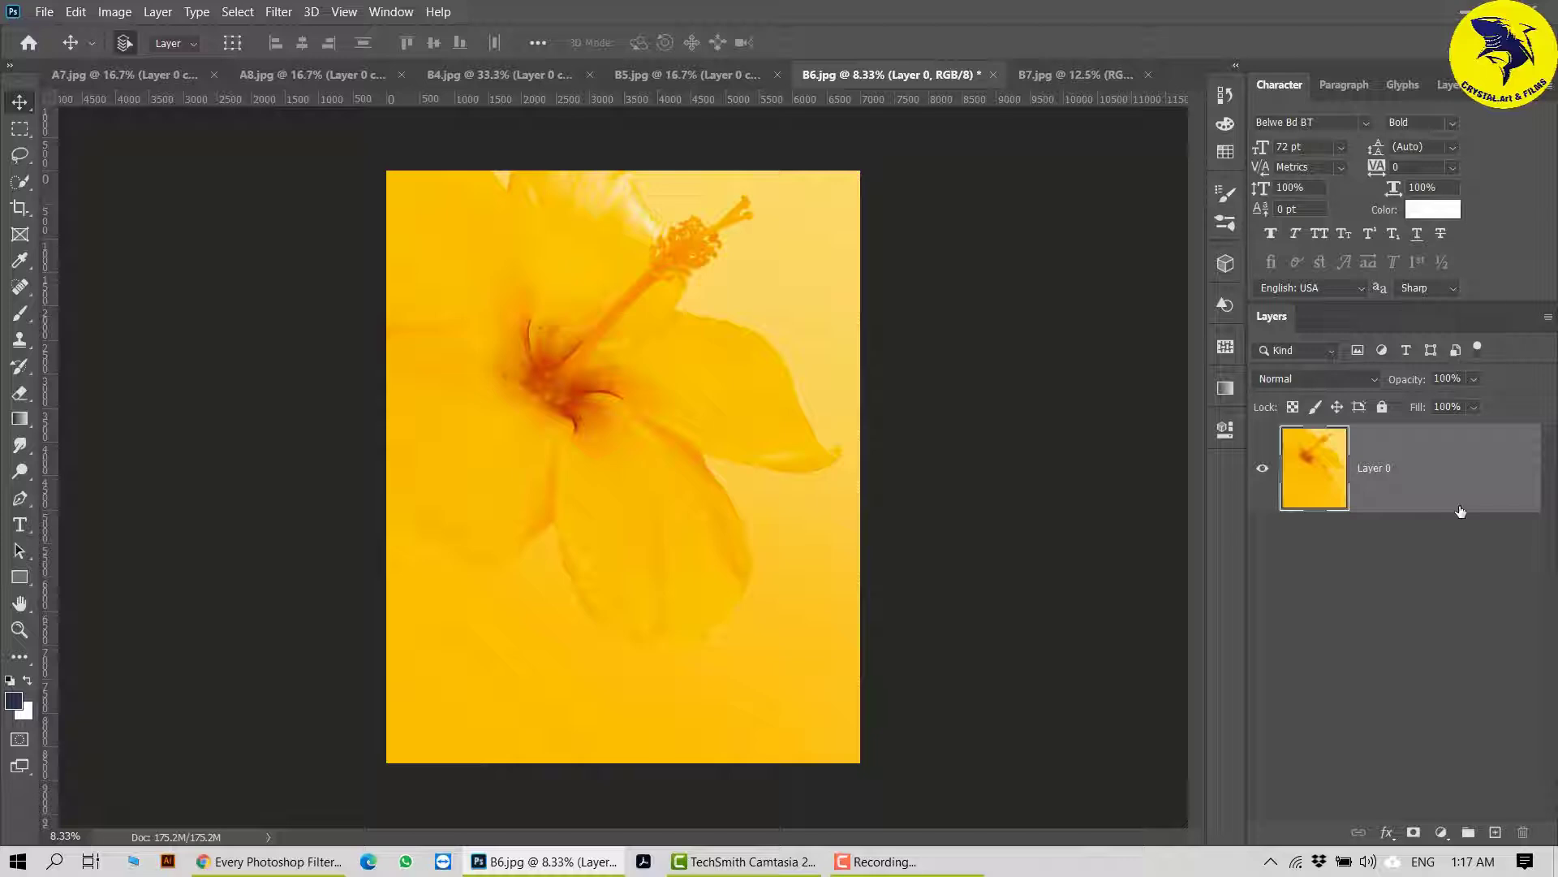
key("ctrl+j")
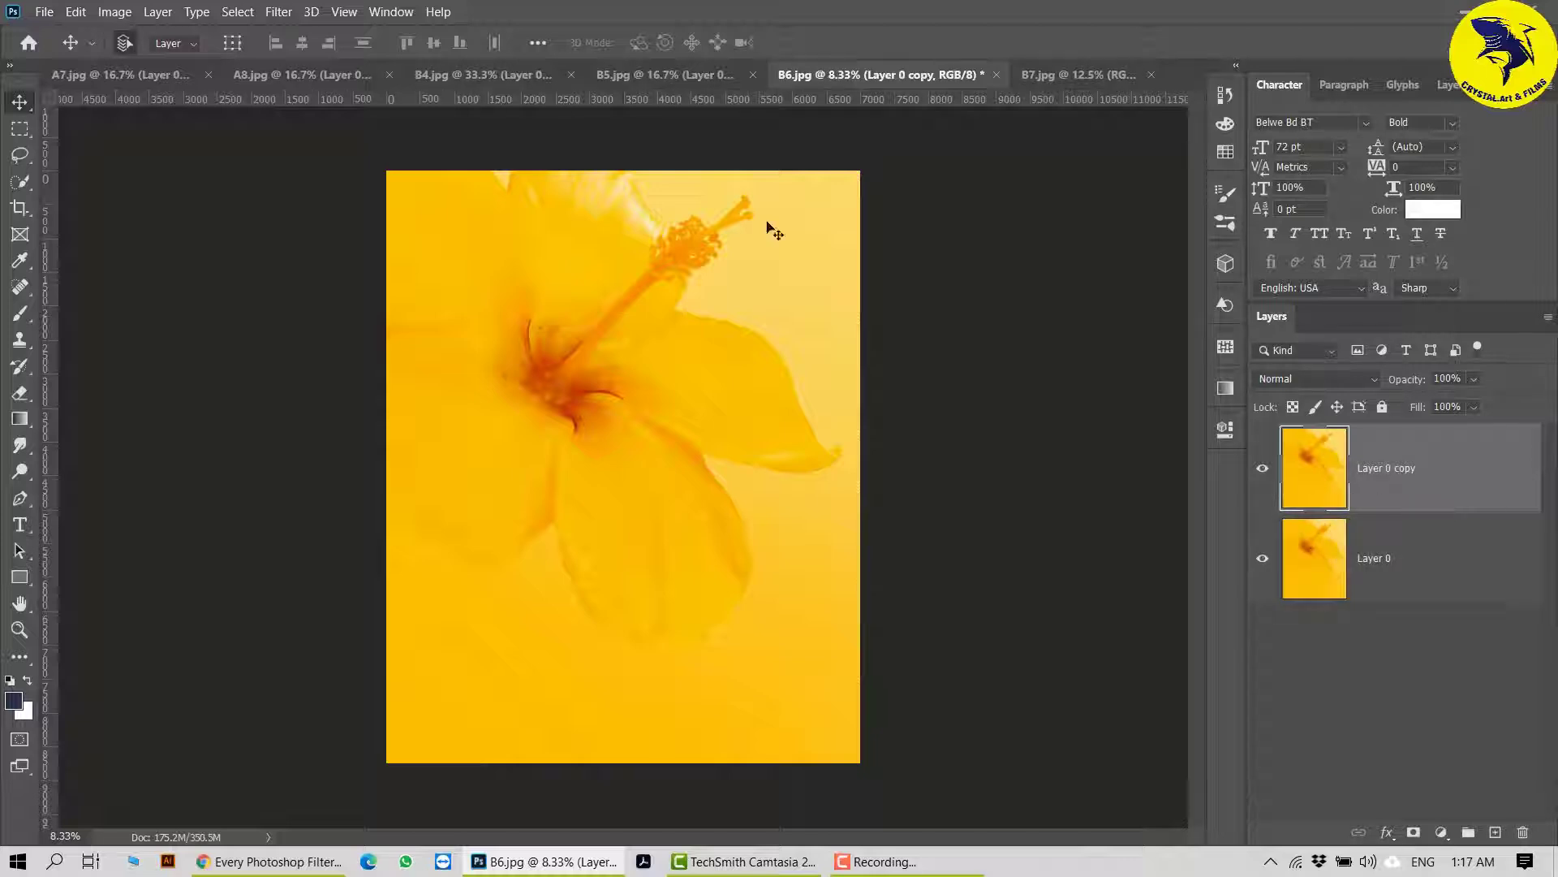
Step: Start the Spherize filter on Layer 0 copy, try an amount of -82%, and set the amount to 100%
left_click(282, 13)
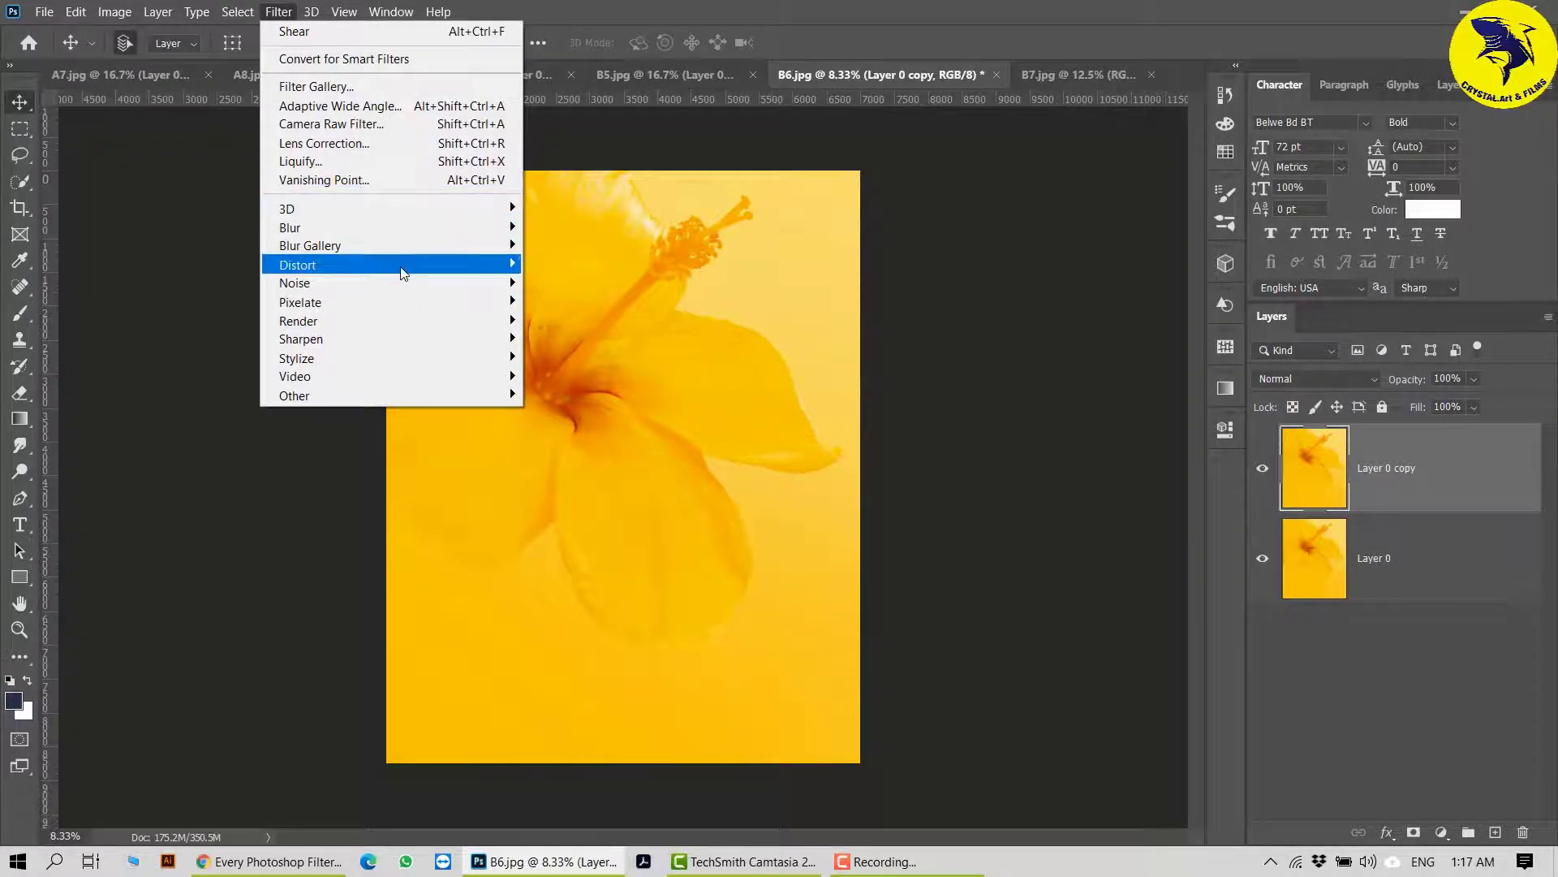
mouse_move(402, 273)
left_click(573, 357)
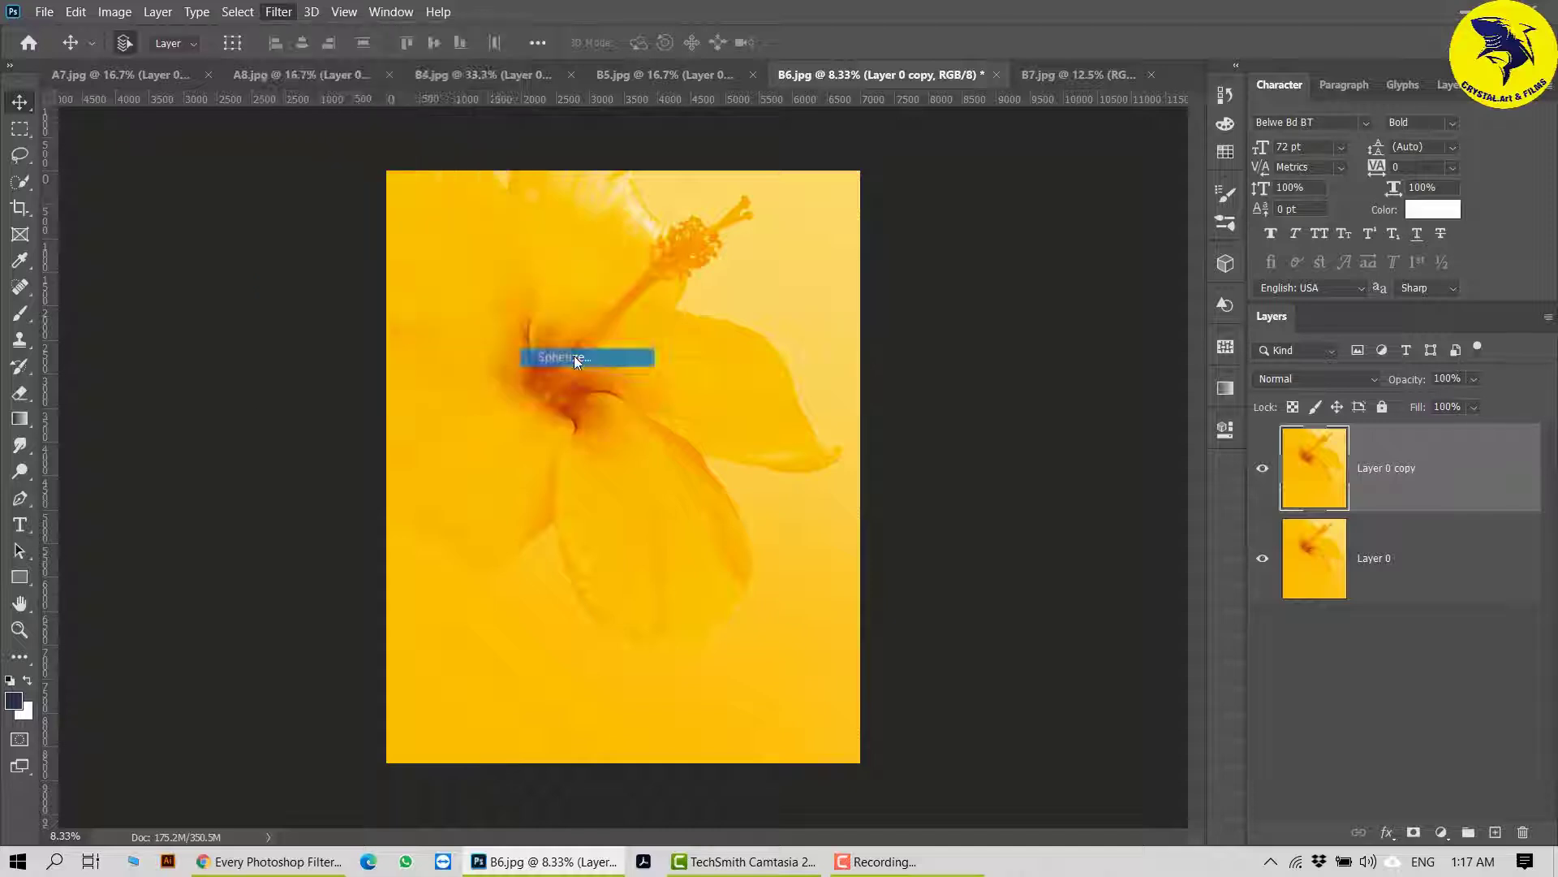
left_click_drag(772, 148, 974, 159)
left_click_drag(1035, 509, 807, 506)
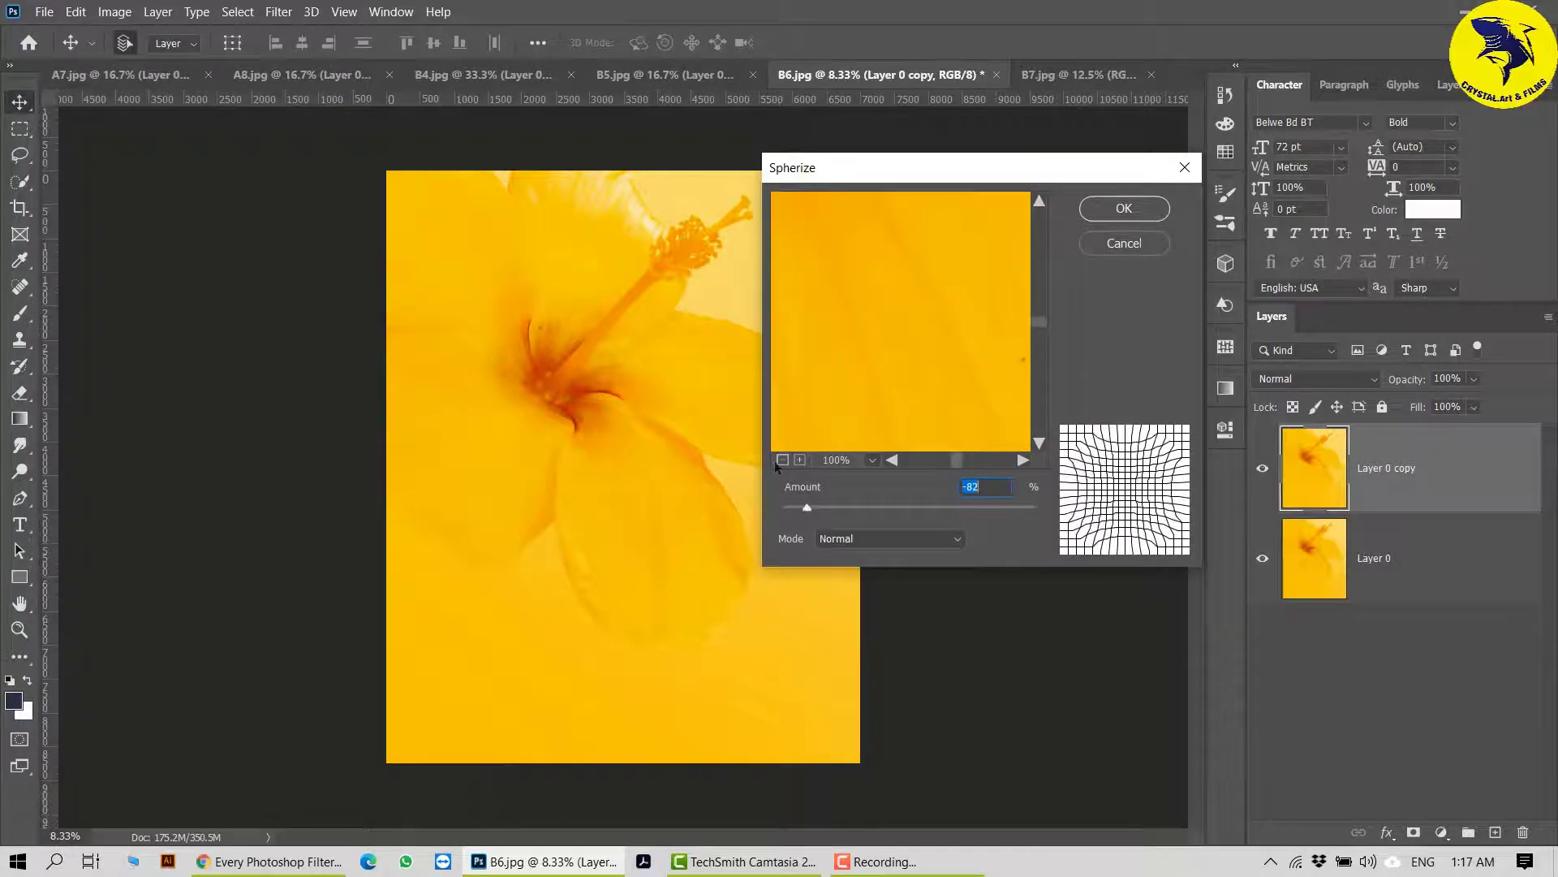
left_click(781, 459)
left_click(782, 460)
left_click(782, 459)
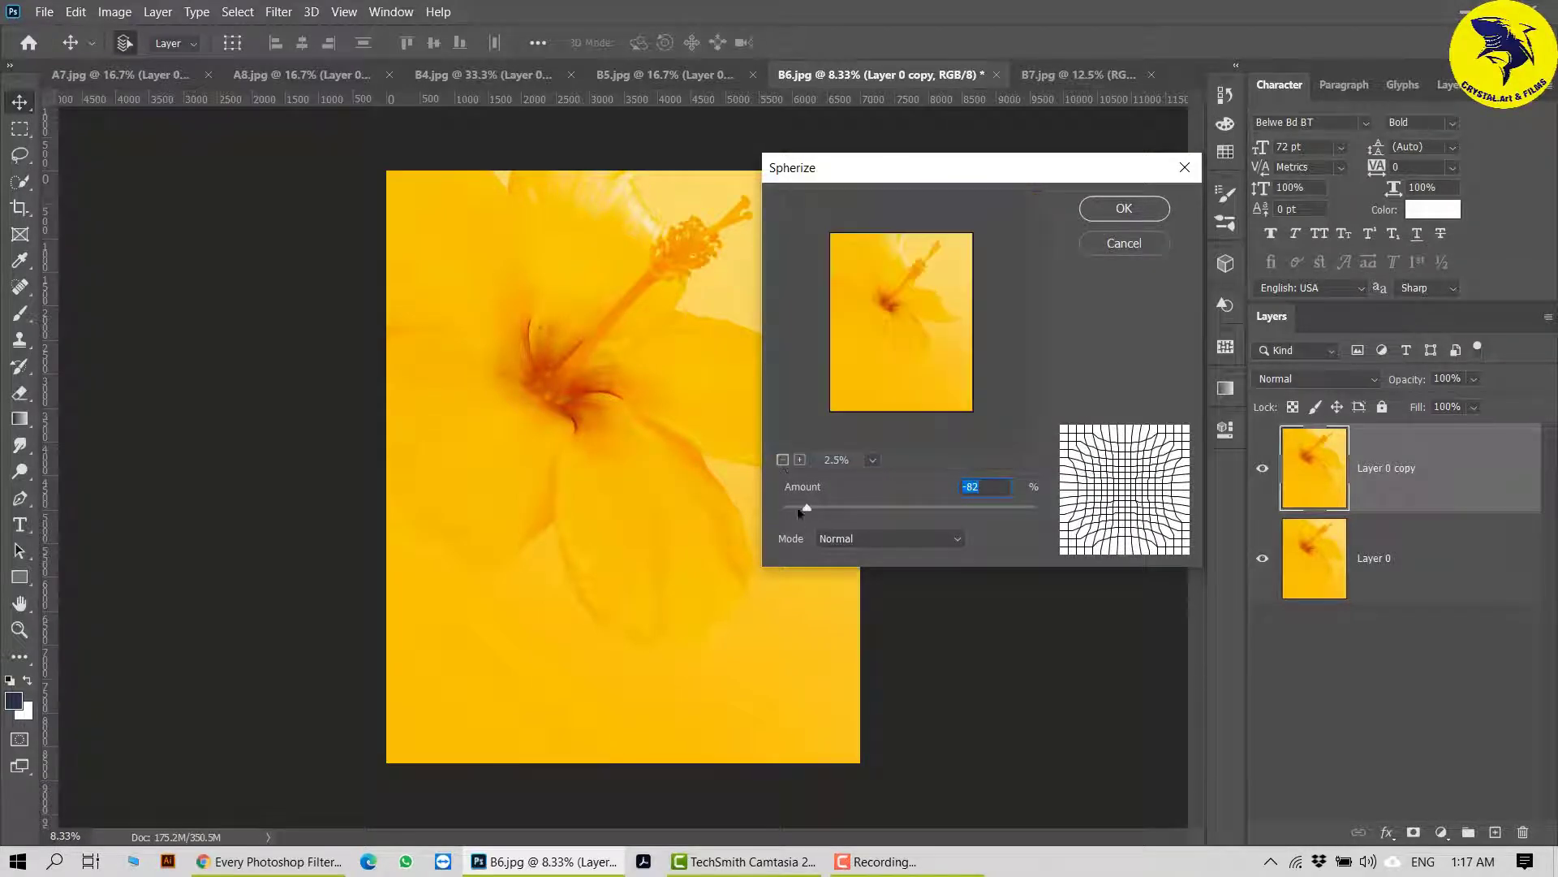
left_click(800, 461)
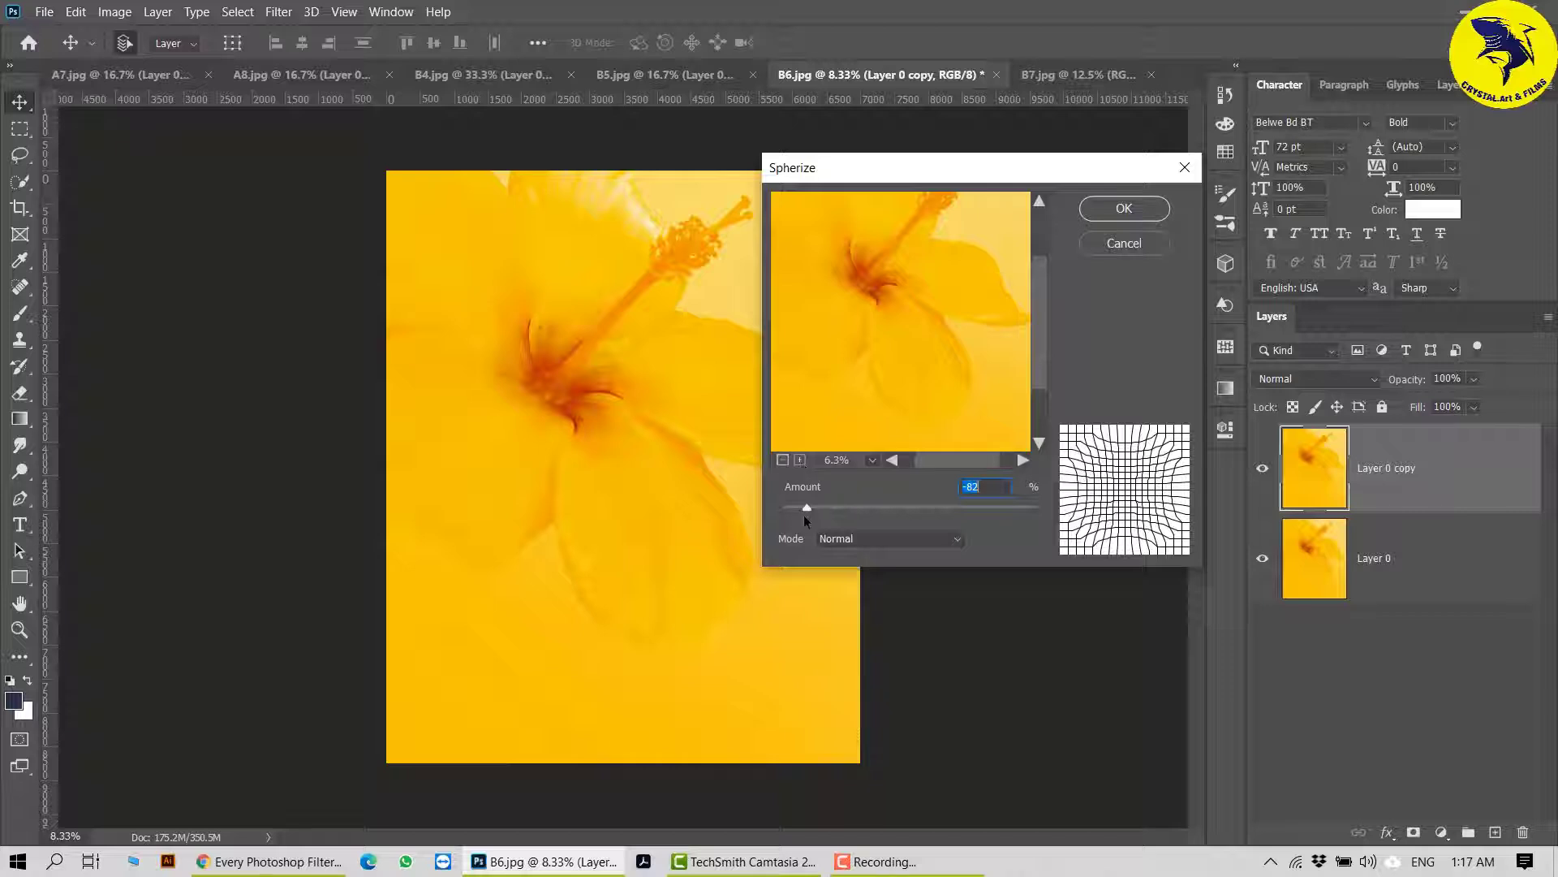
left_click_drag(804, 517, 1053, 516)
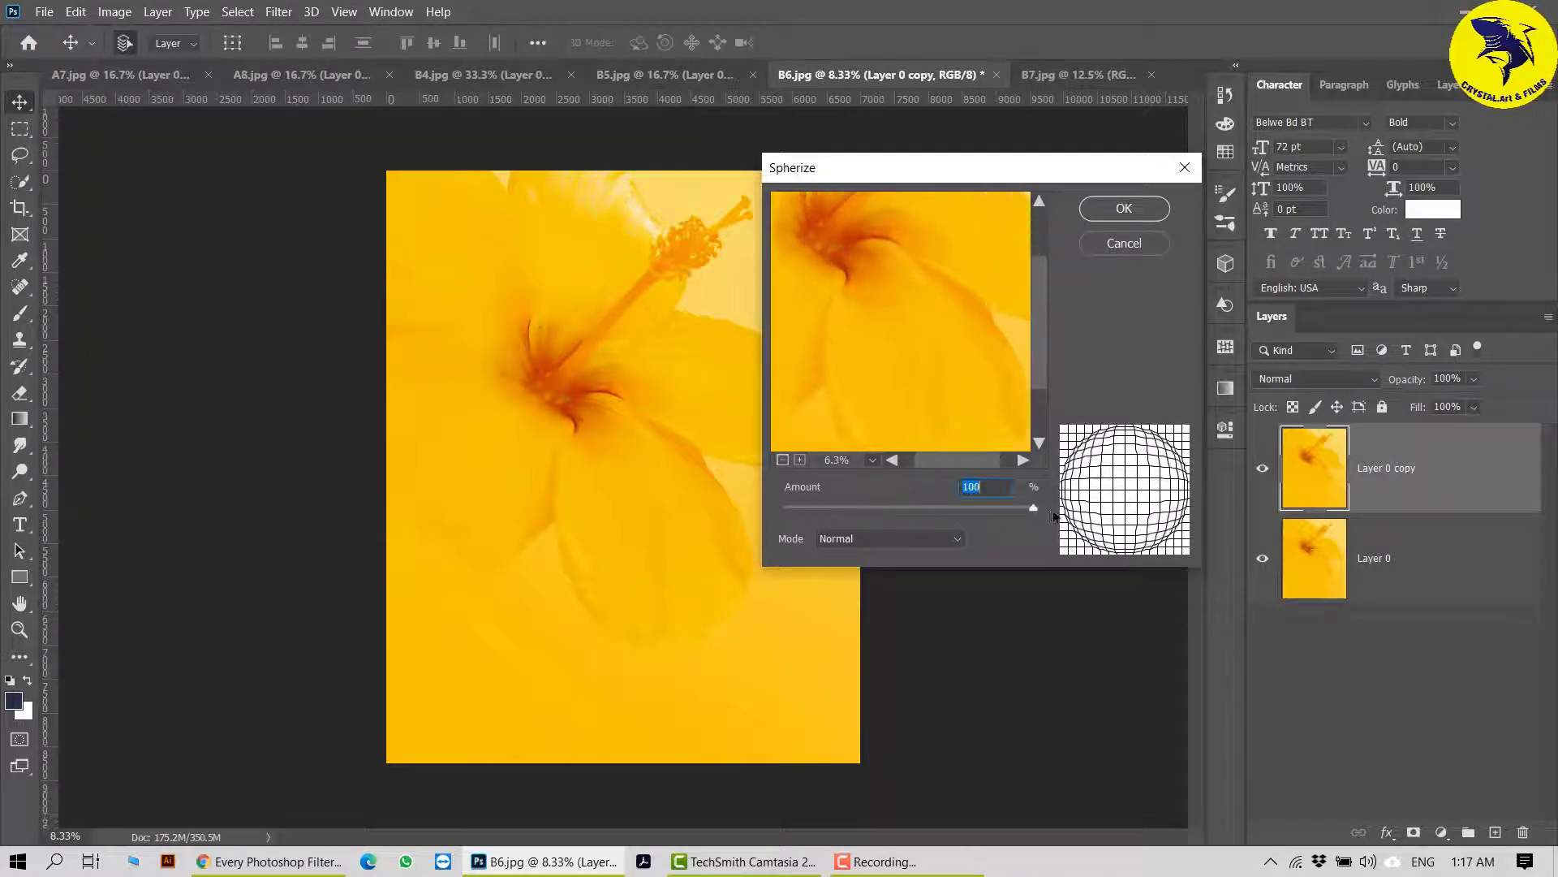
Step: Try the Horizontal Only and Vertical Only modes at 100% in the Spherize preview
left_click(936, 540)
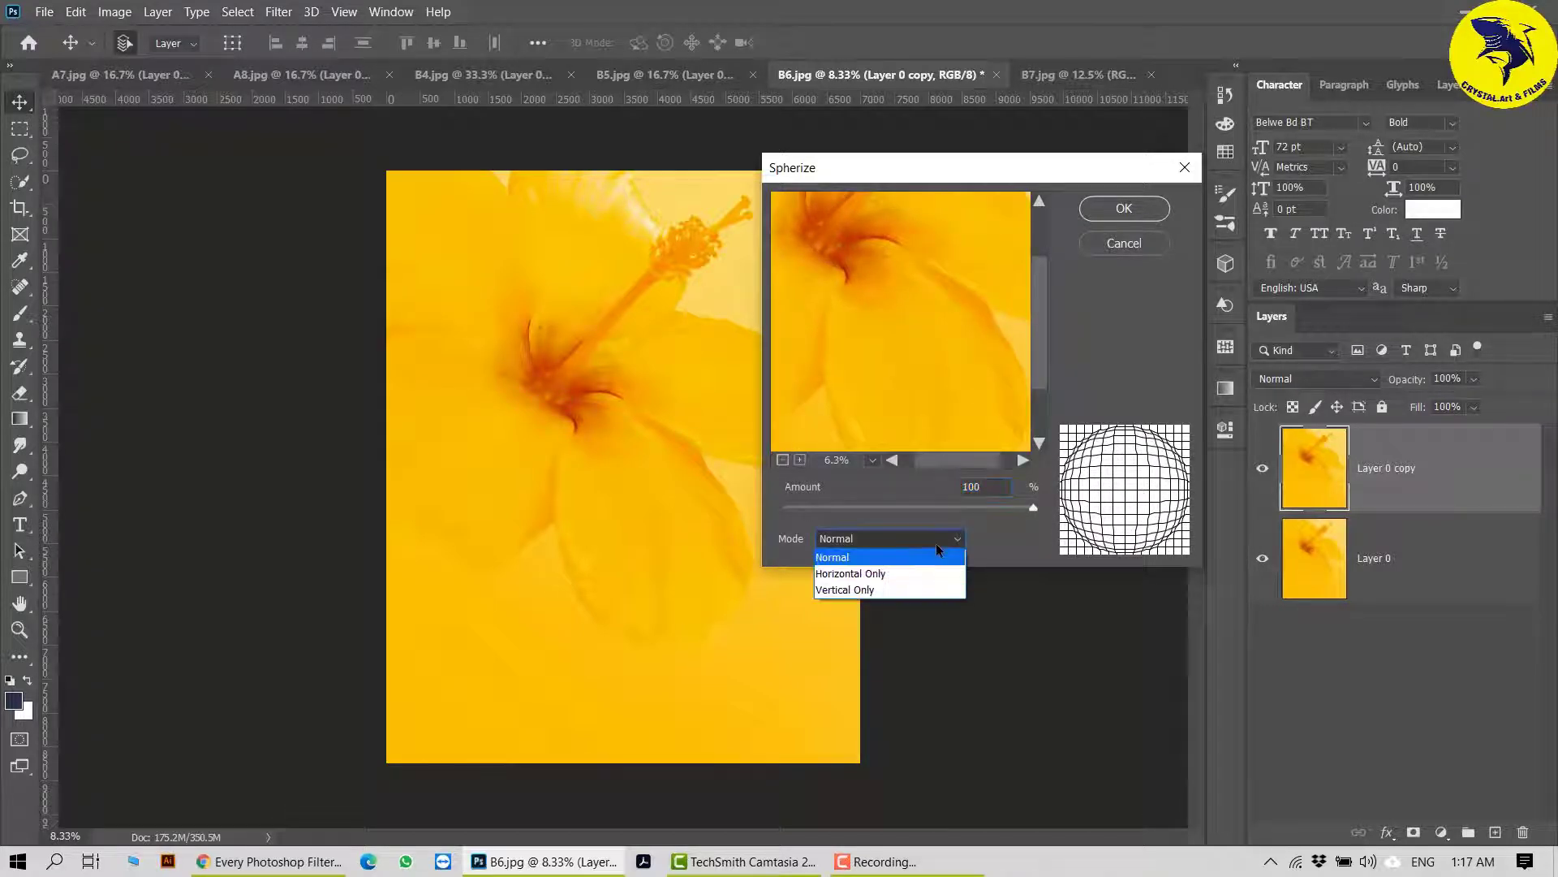
left_click(908, 573)
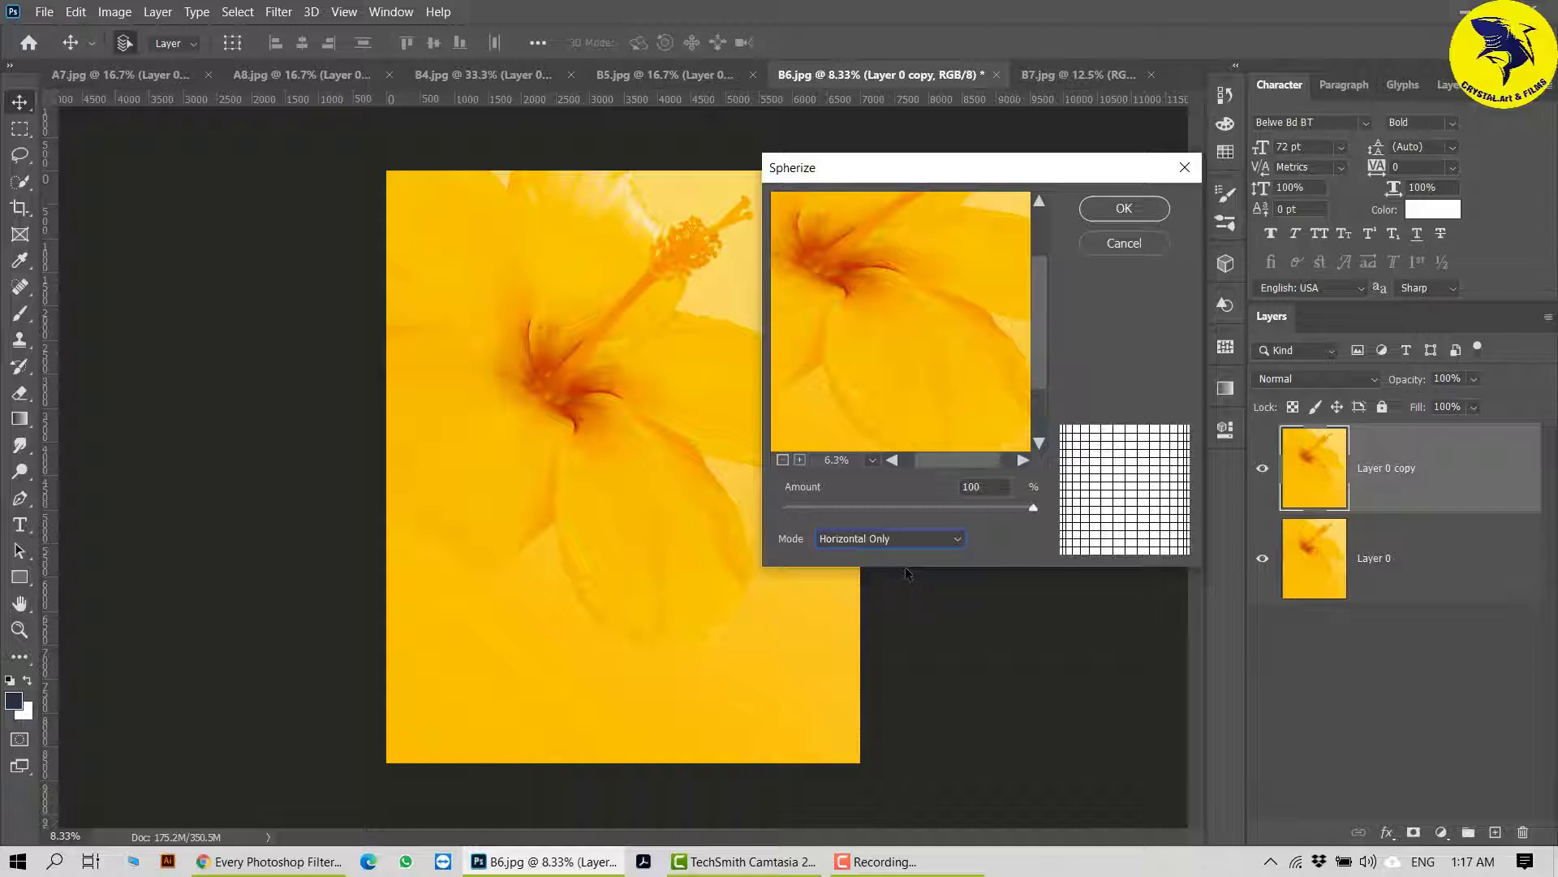
left_click(782, 460)
left_click_drag(1033, 506, 1249, 531)
left_click(948, 544)
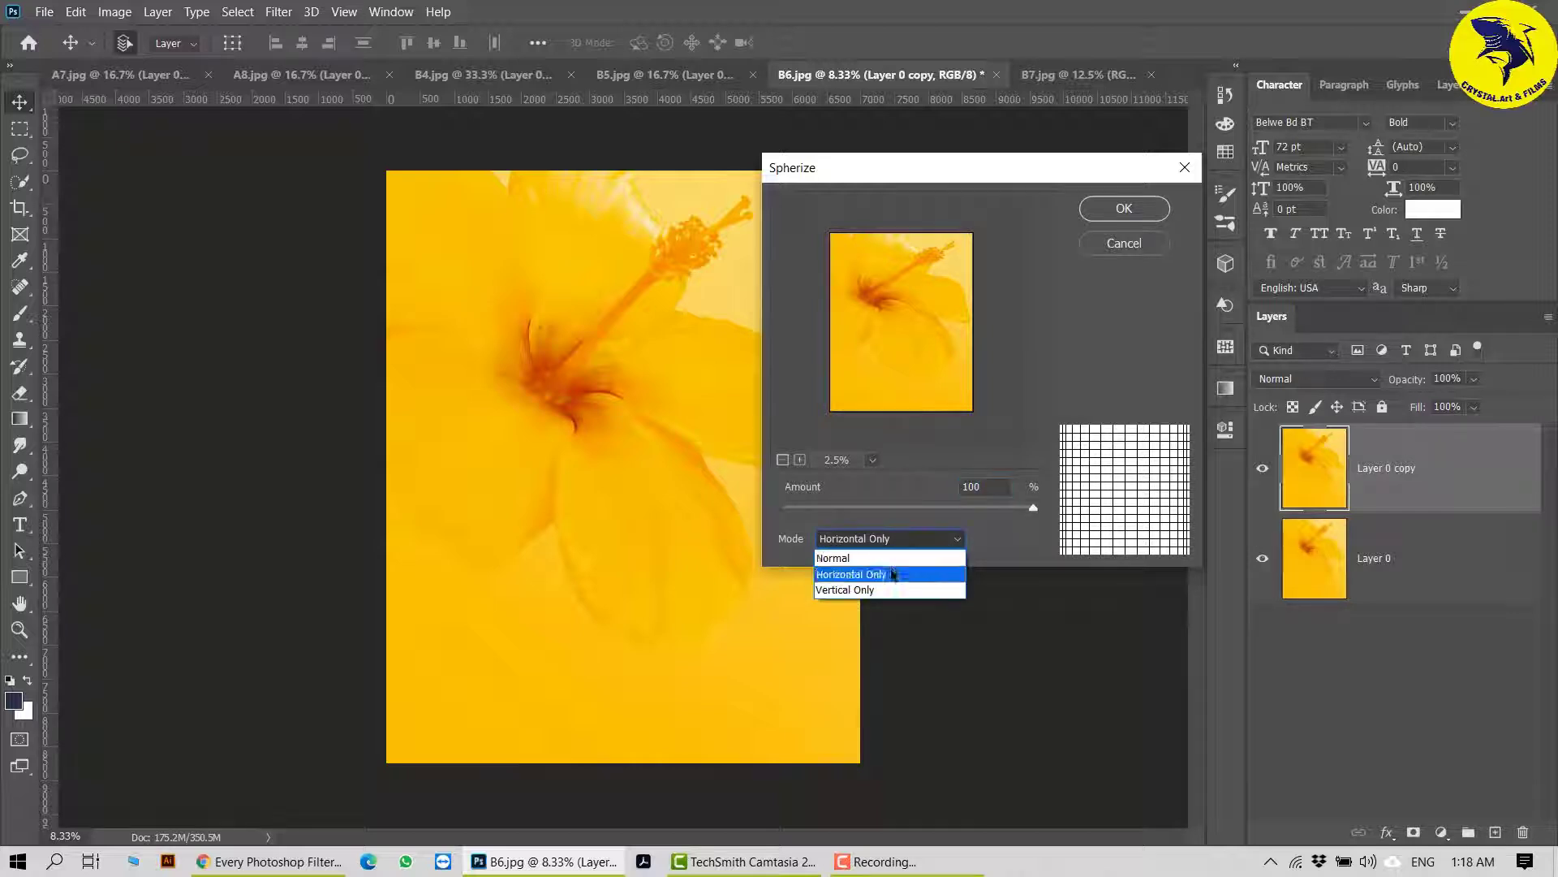
left_click(888, 595)
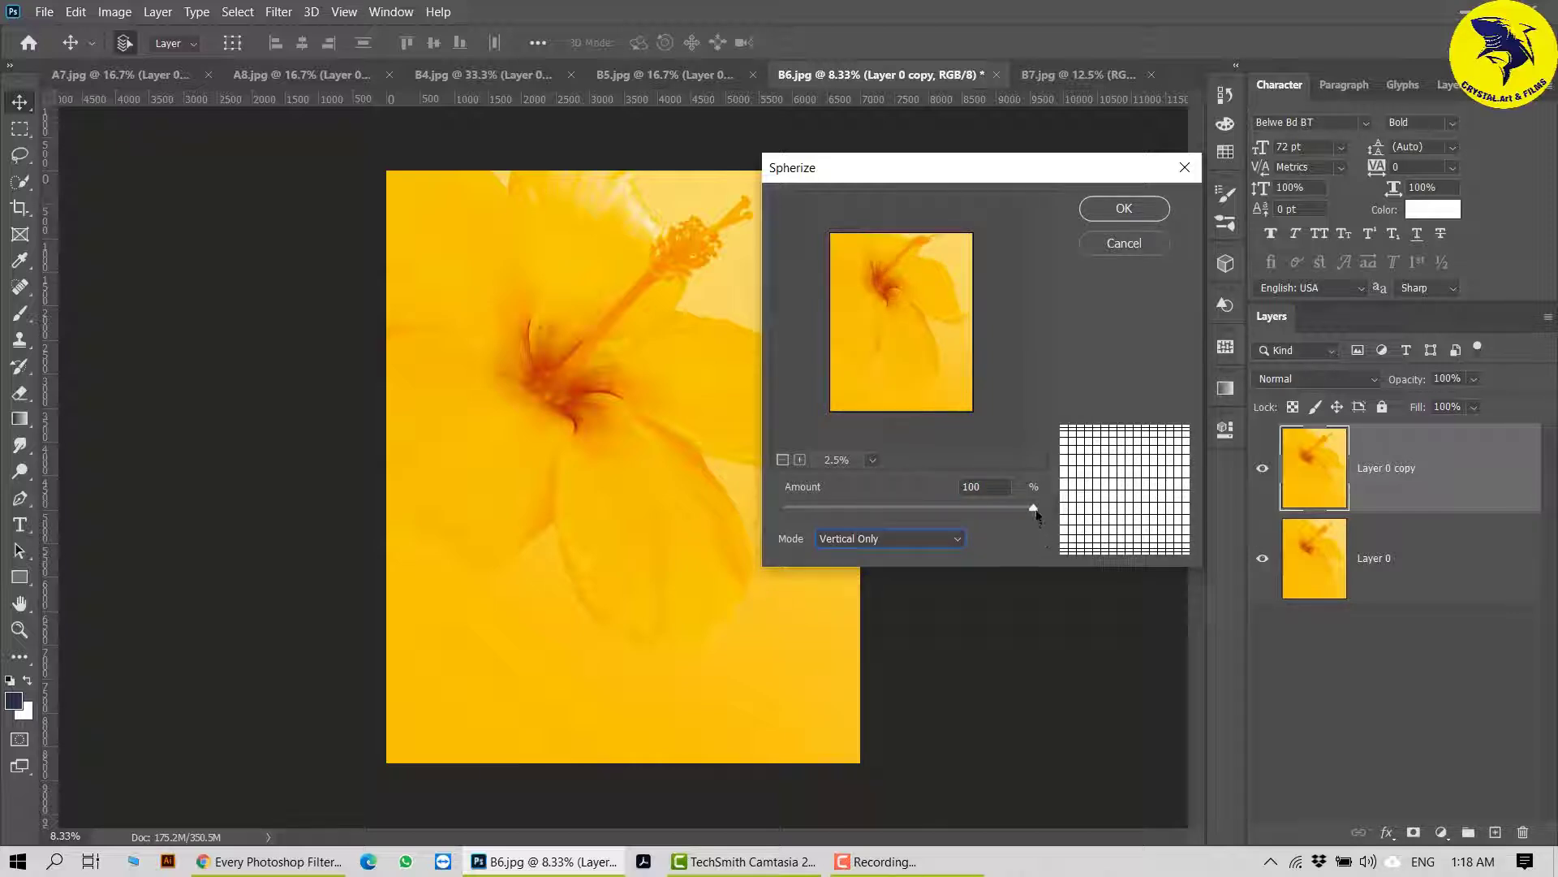
left_click_drag(1036, 514, 995, 558)
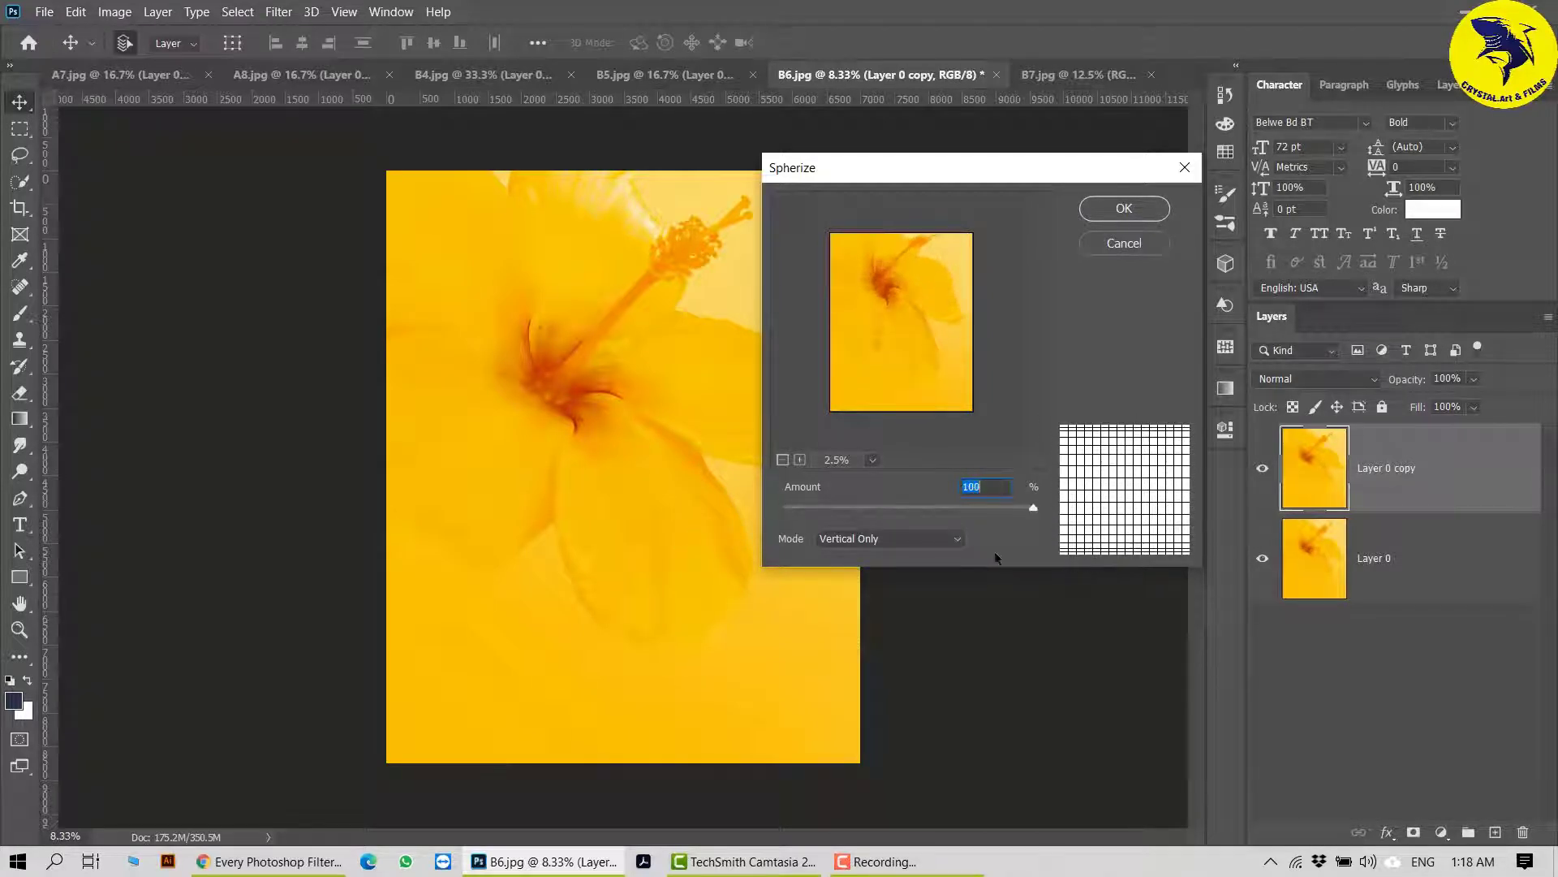
Step: Apply Spherize in Normal mode at 100% to Layer 0 copy and toggle the layer to compare it with the original
left_click(930, 547)
left_click(892, 558)
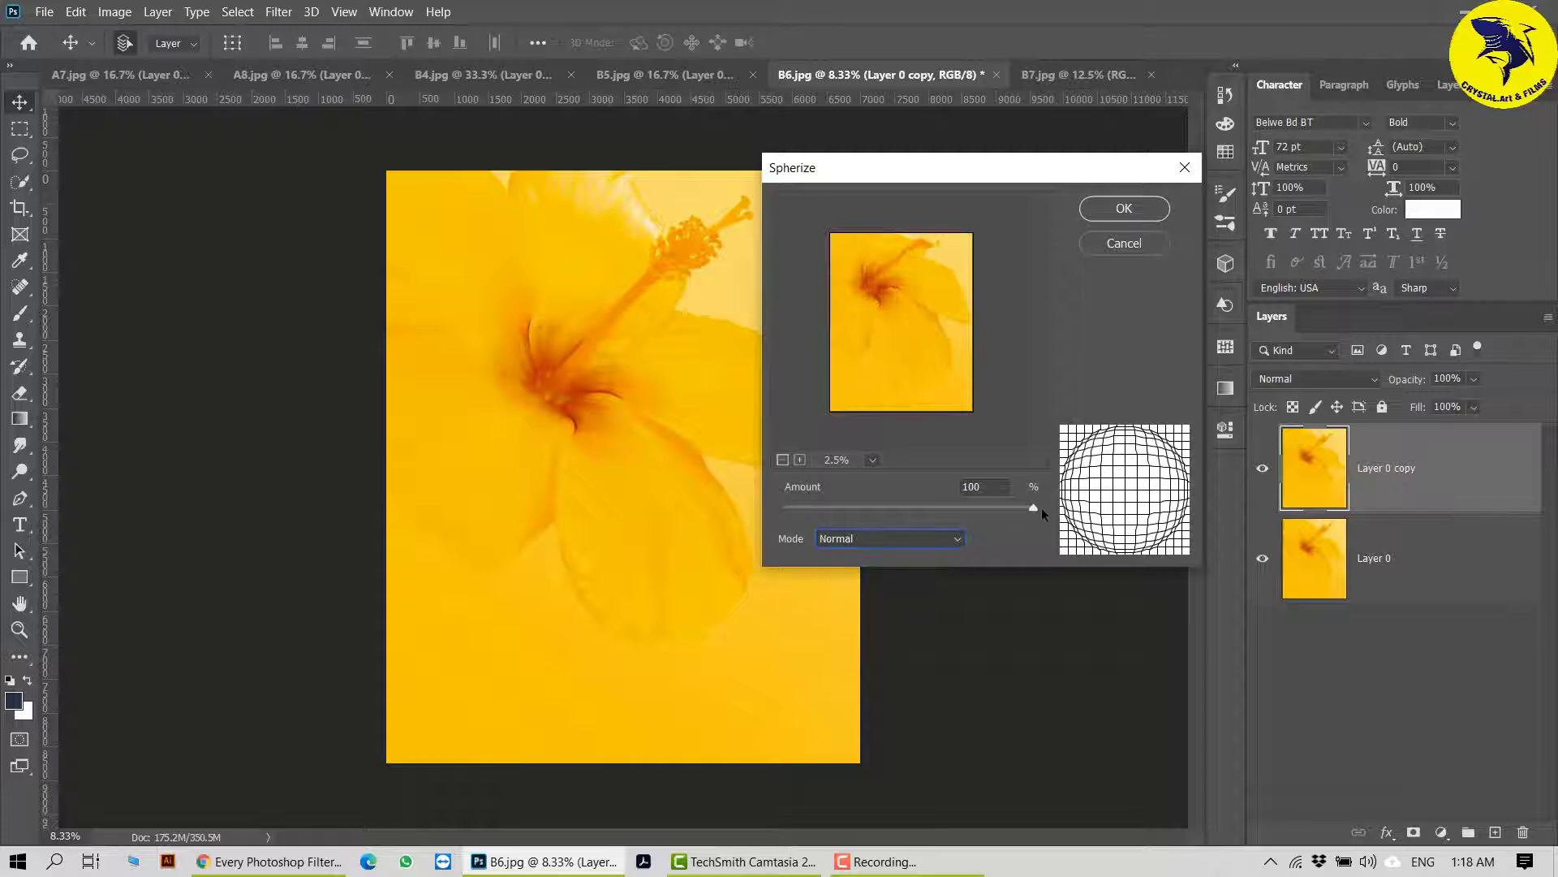
left_click(1037, 507)
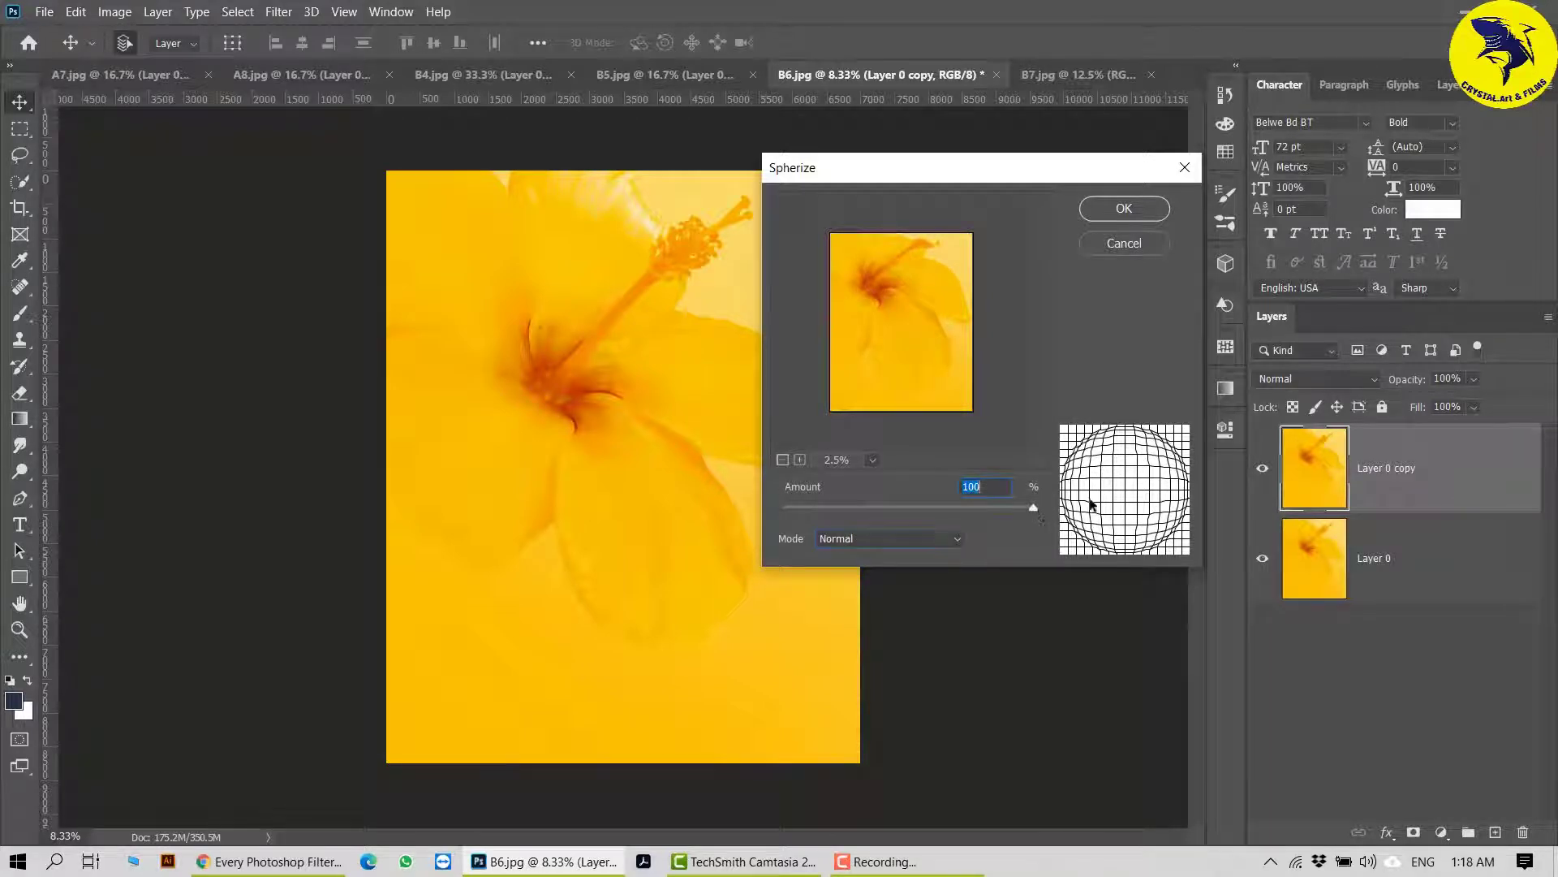
left_click(1152, 217)
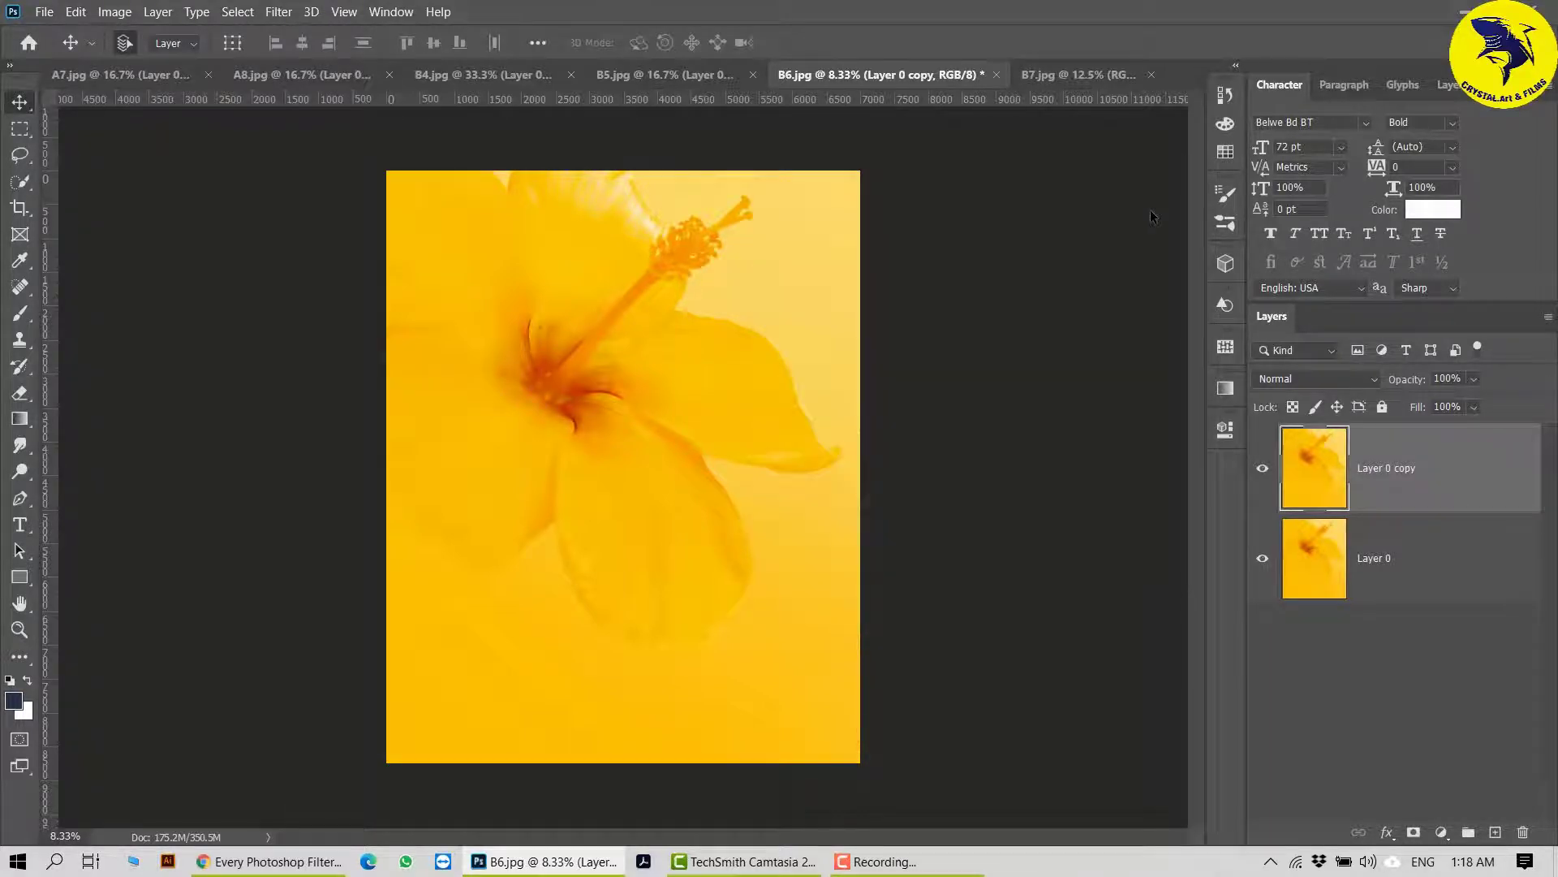
left_click(1263, 470)
left_click(1263, 471)
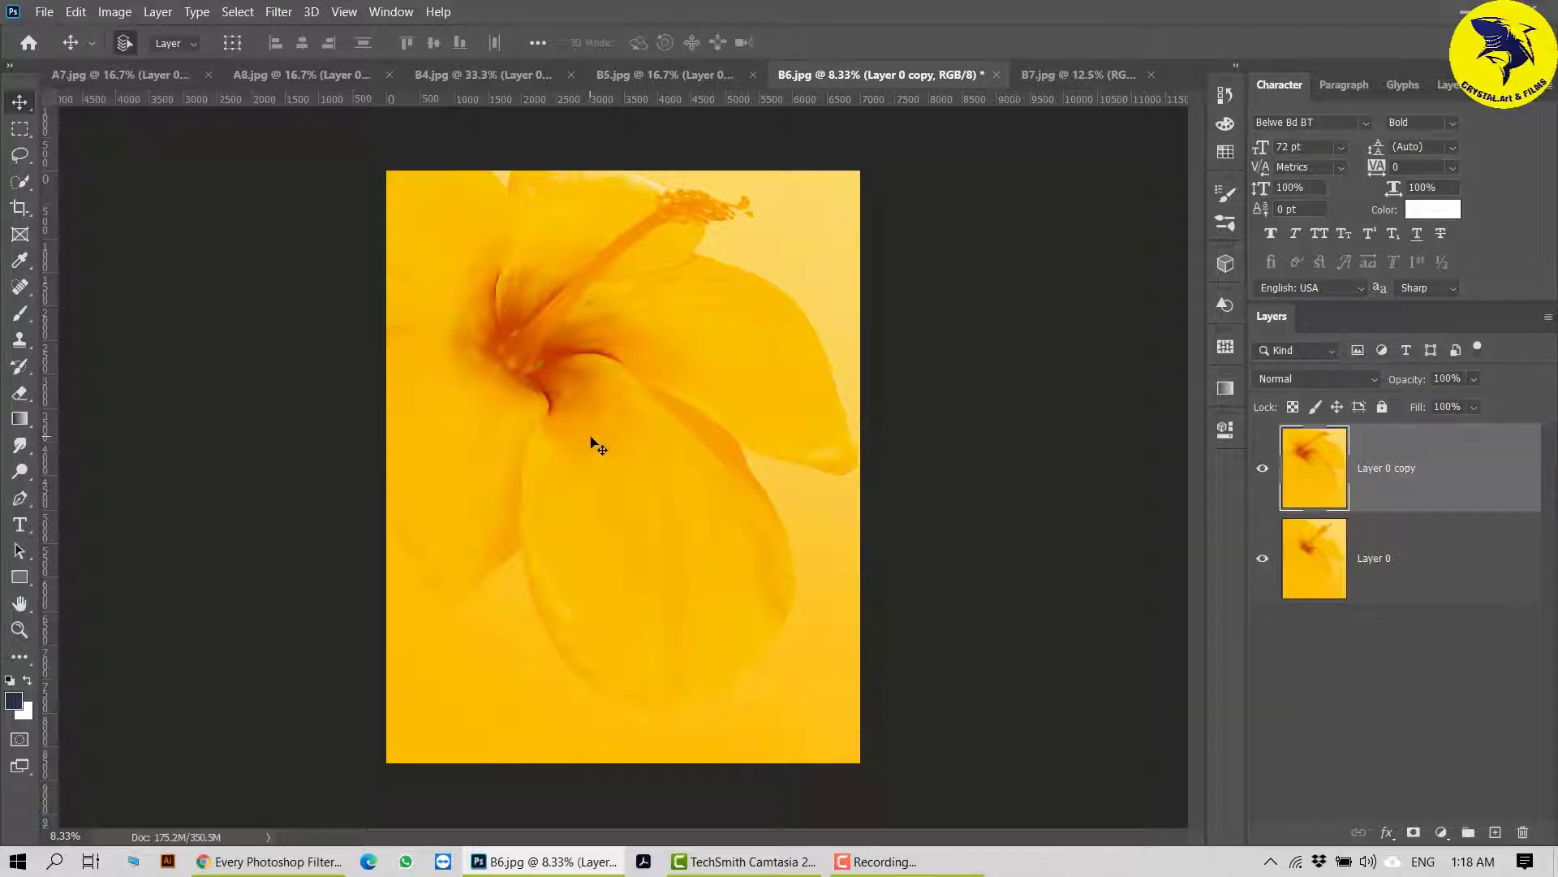
Step: Switch to B7.jpg, unlock its background layer and duplicate it once
left_click(1089, 73)
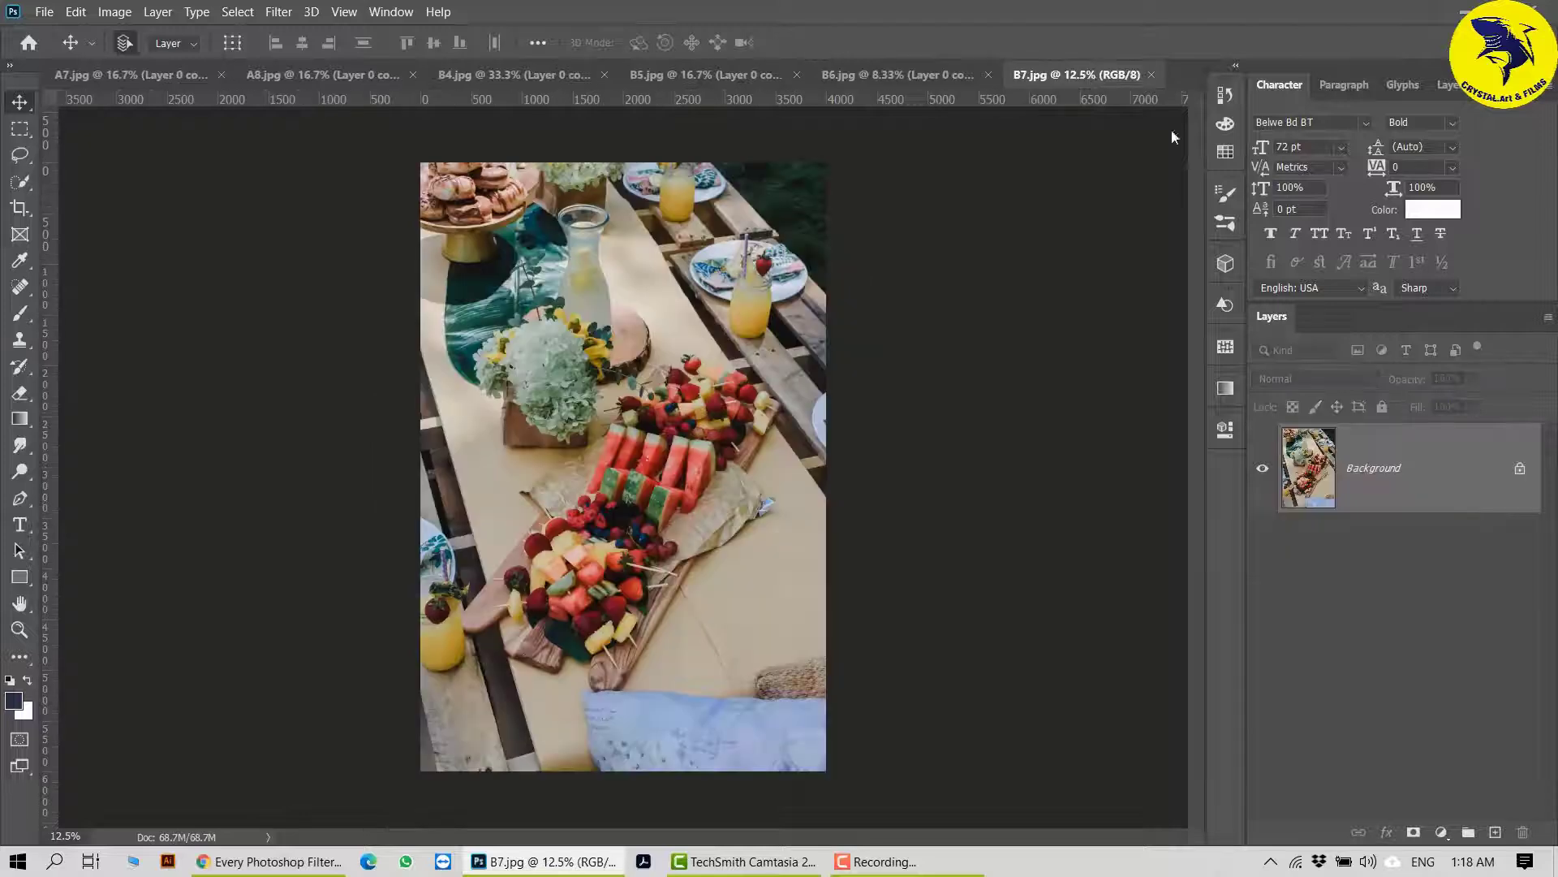
left_click(1521, 473)
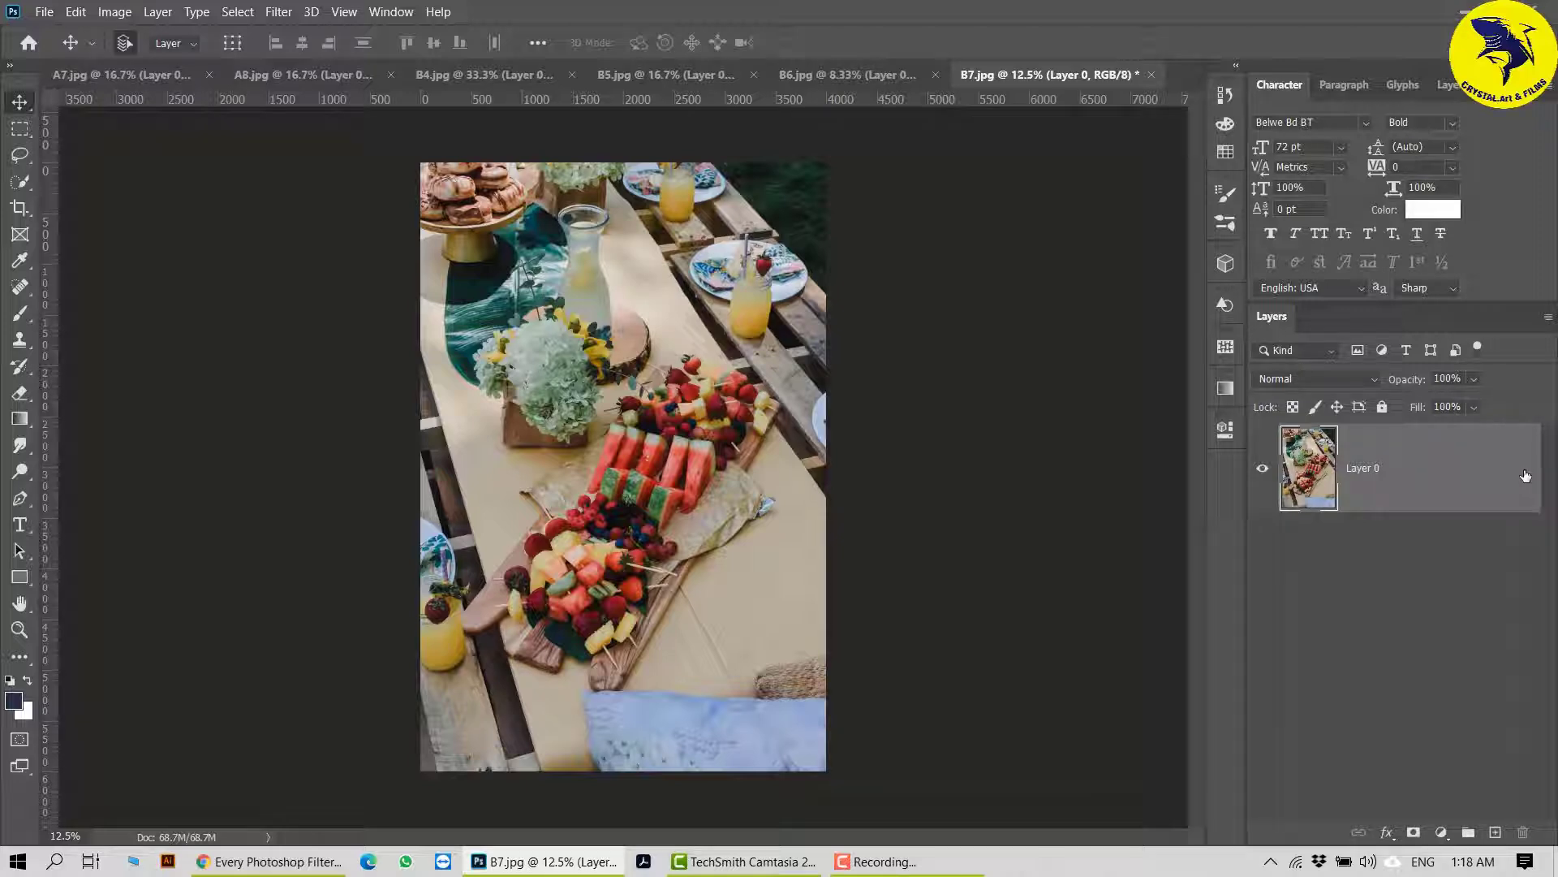
key("ctrl+j")
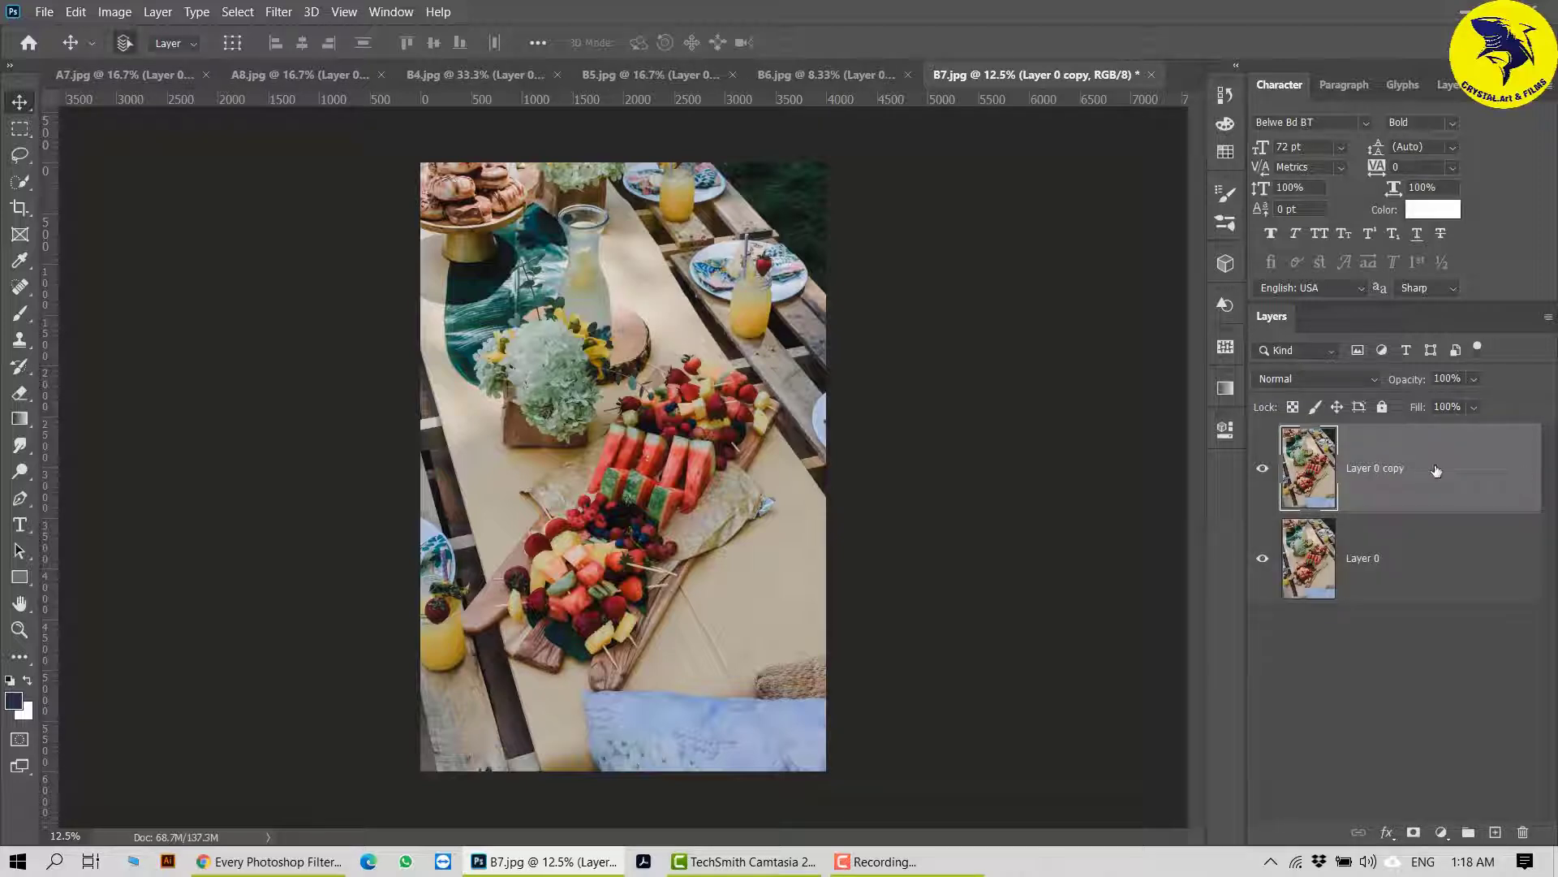
Step: Apply the Twirl filter to Layer 0 copy of B7.jpg with an angle of 241°
left_click(278, 11)
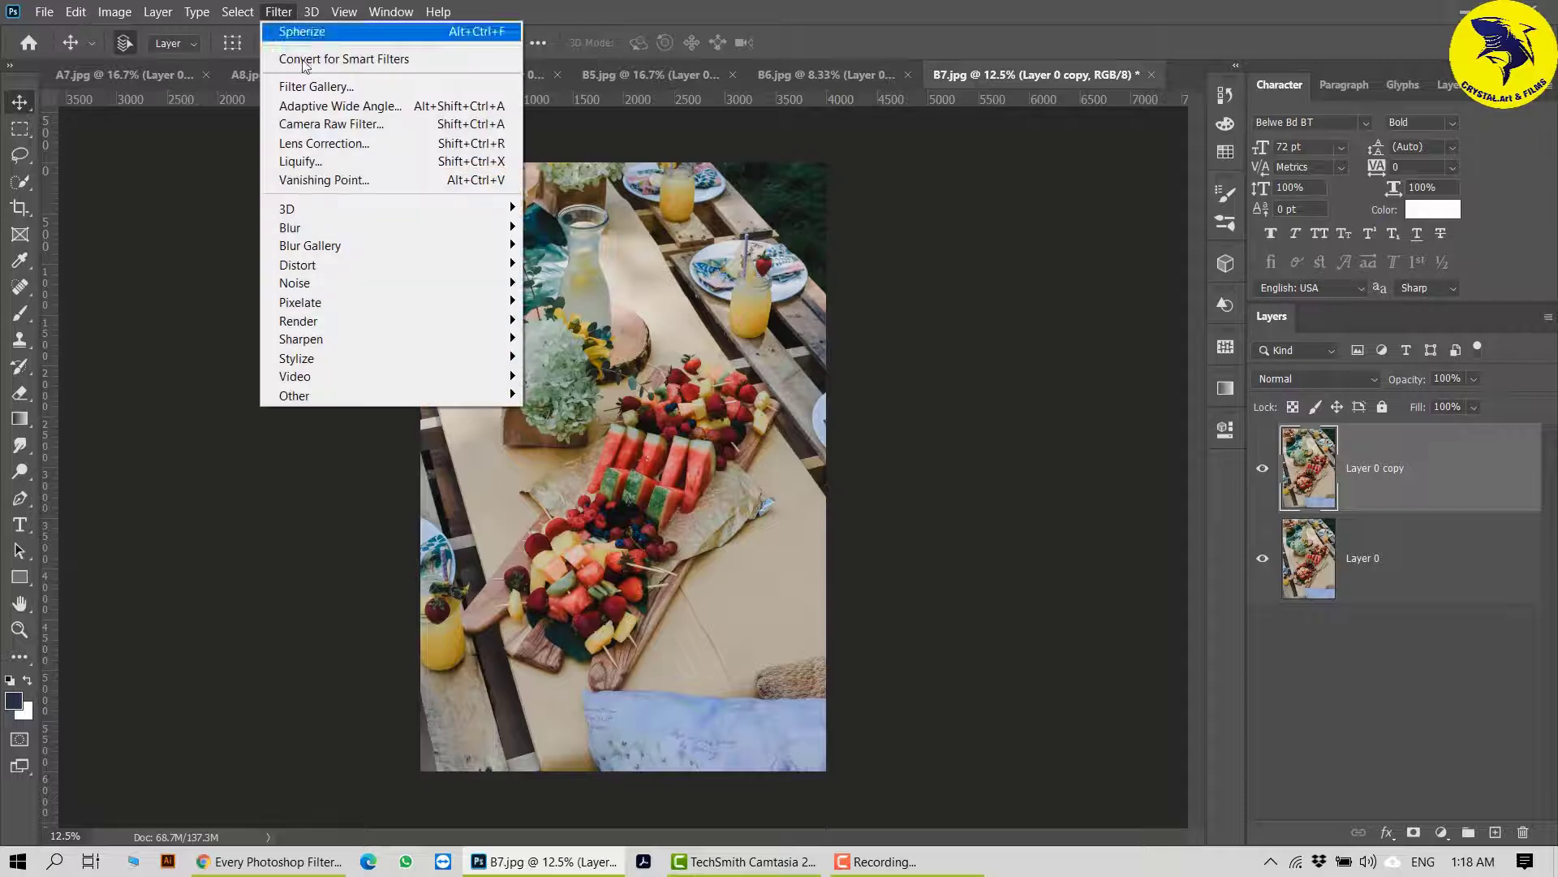
mouse_move(453, 265)
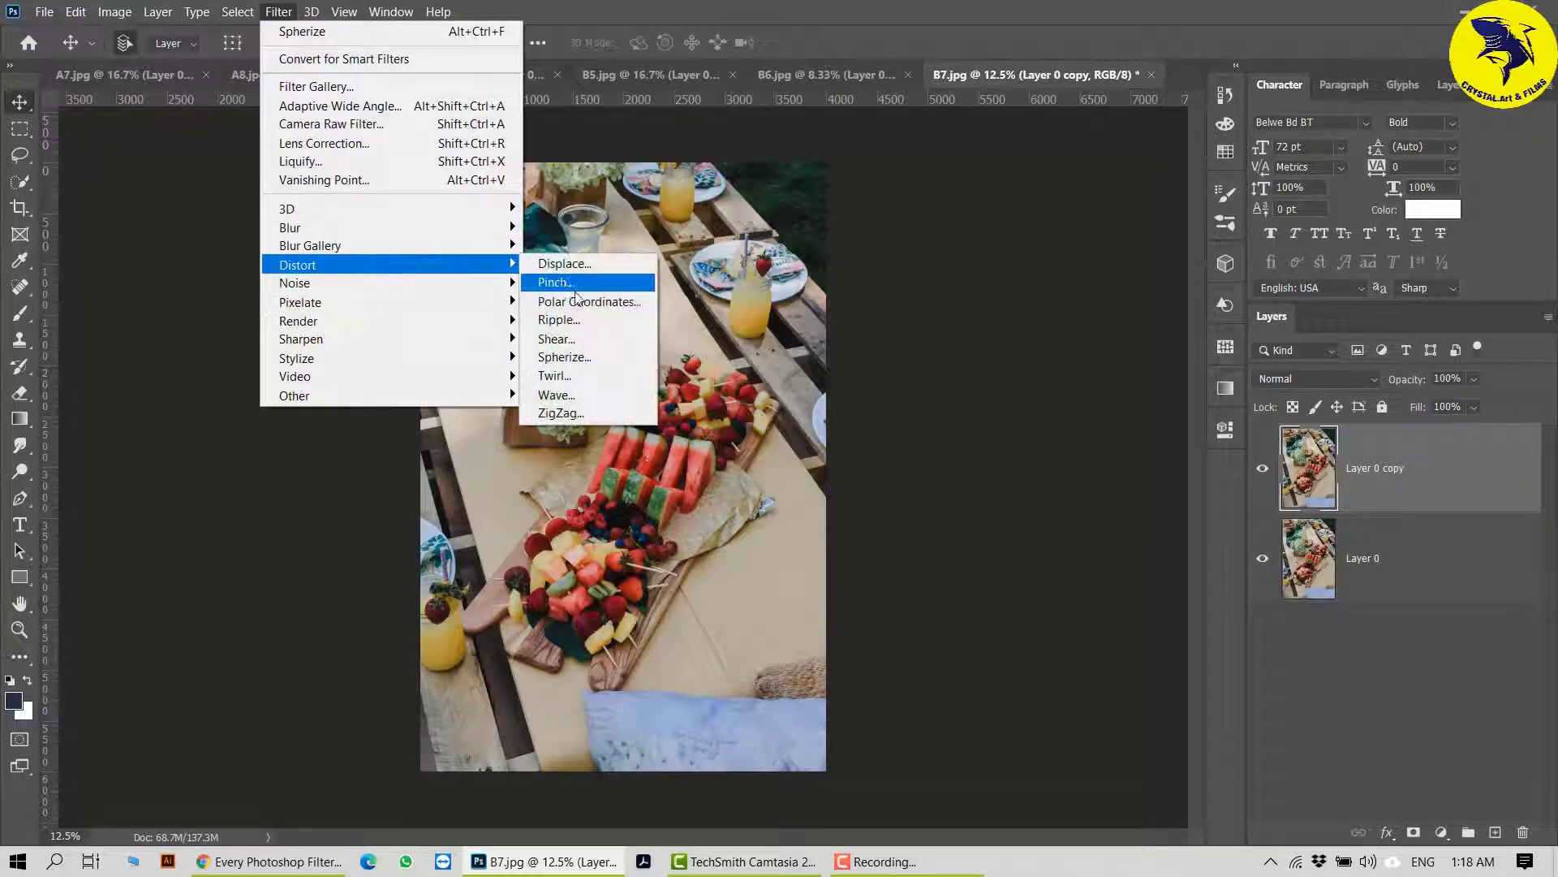
left_click(594, 378)
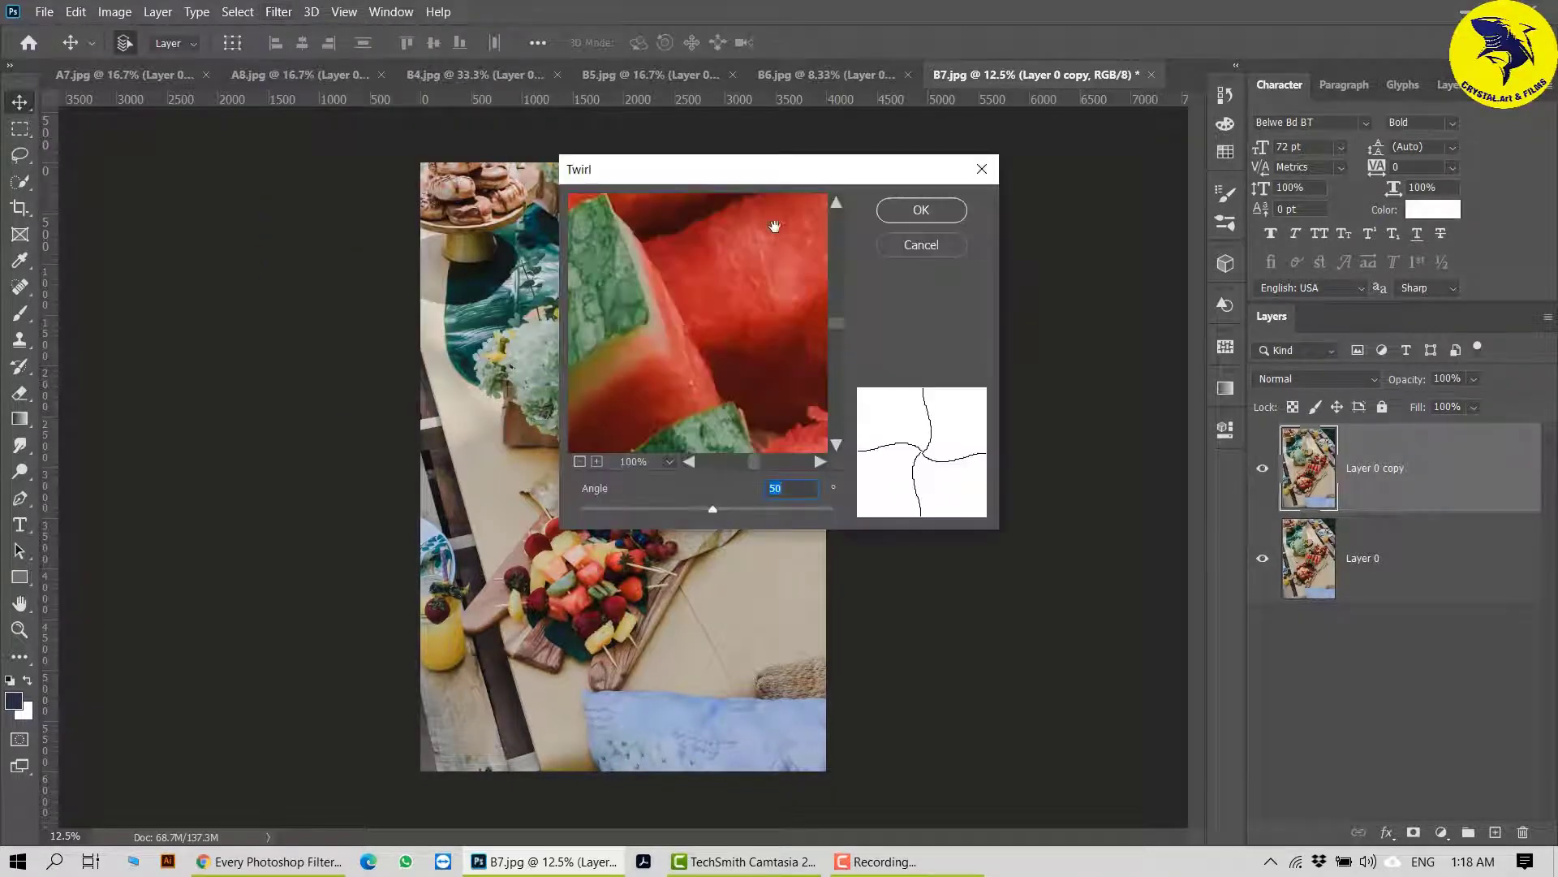
left_click_drag(820, 171, 1054, 221)
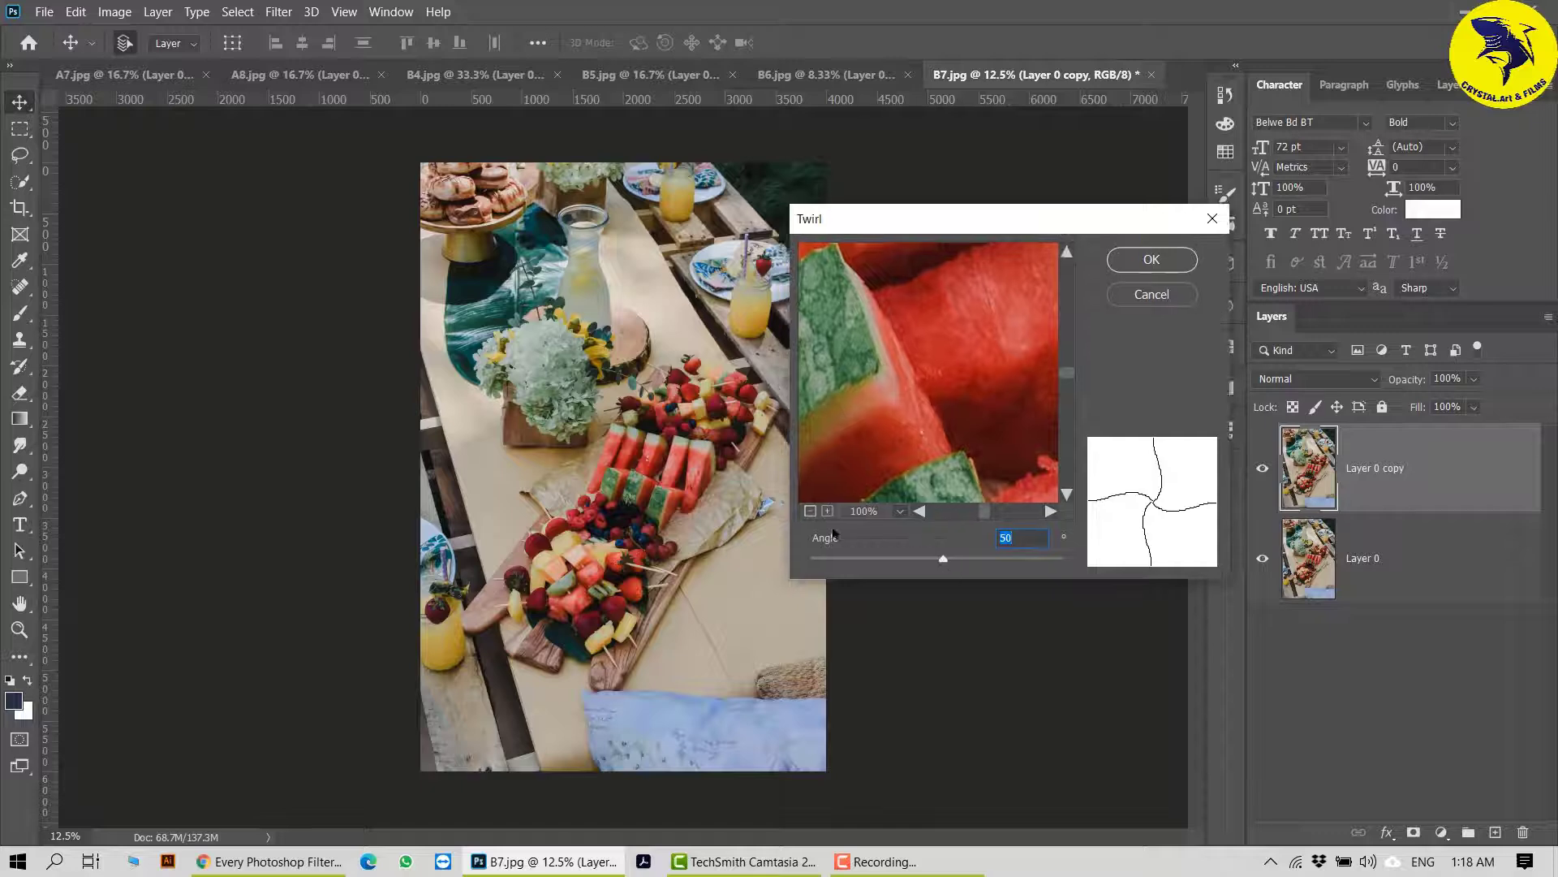
left_click(810, 510)
left_click(810, 510)
left_click(810, 509)
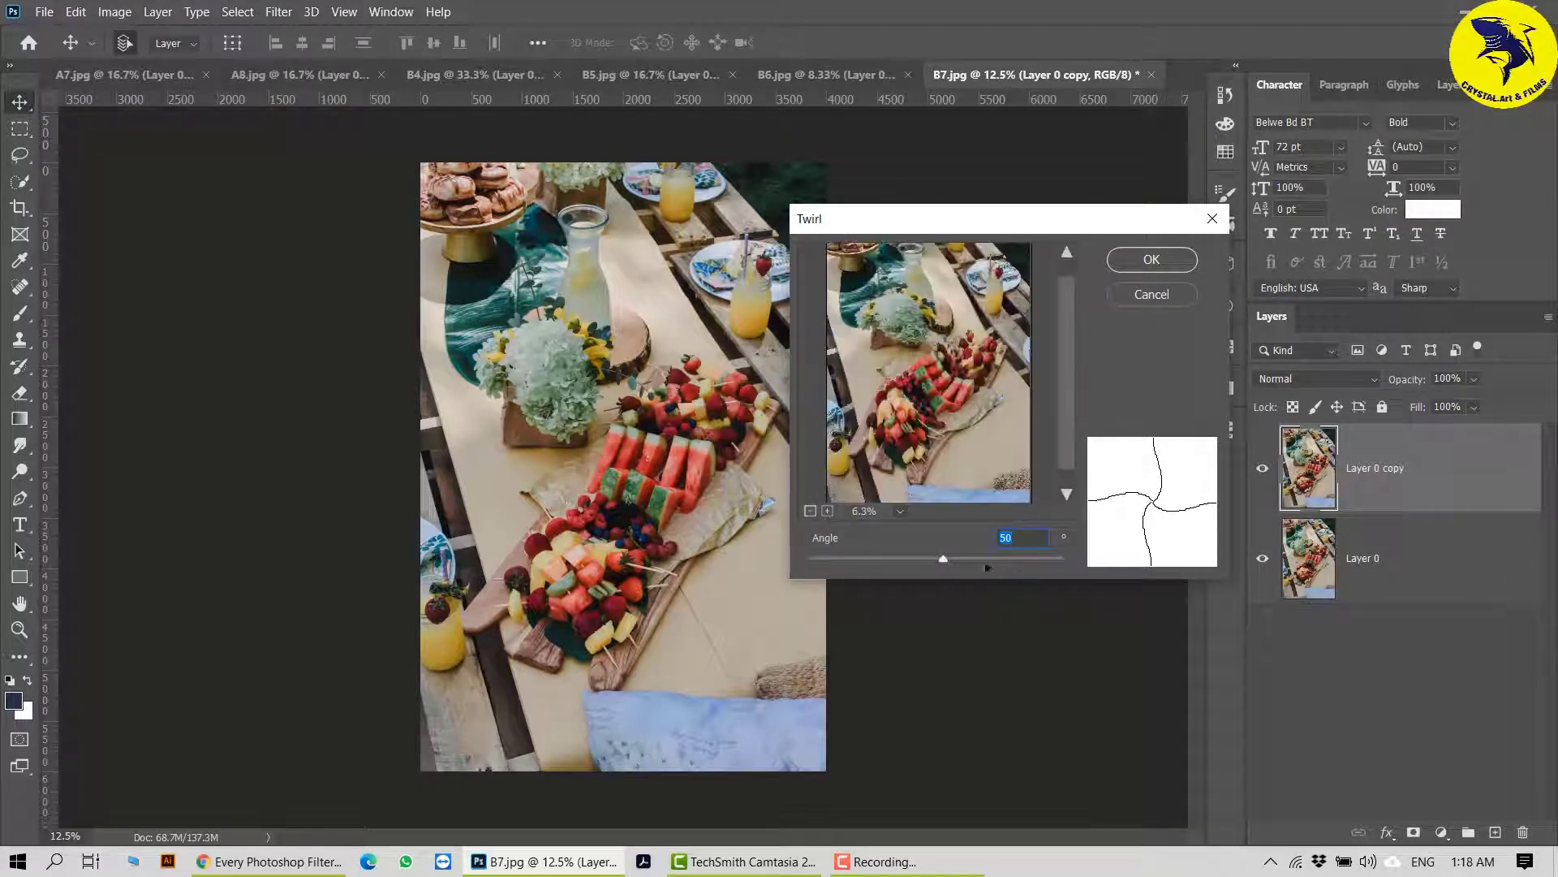
mouse_move(943, 559)
left_mouse_down()
mouse_move(1098, 567)
mouse_move(969, 573)
left_mouse_up()
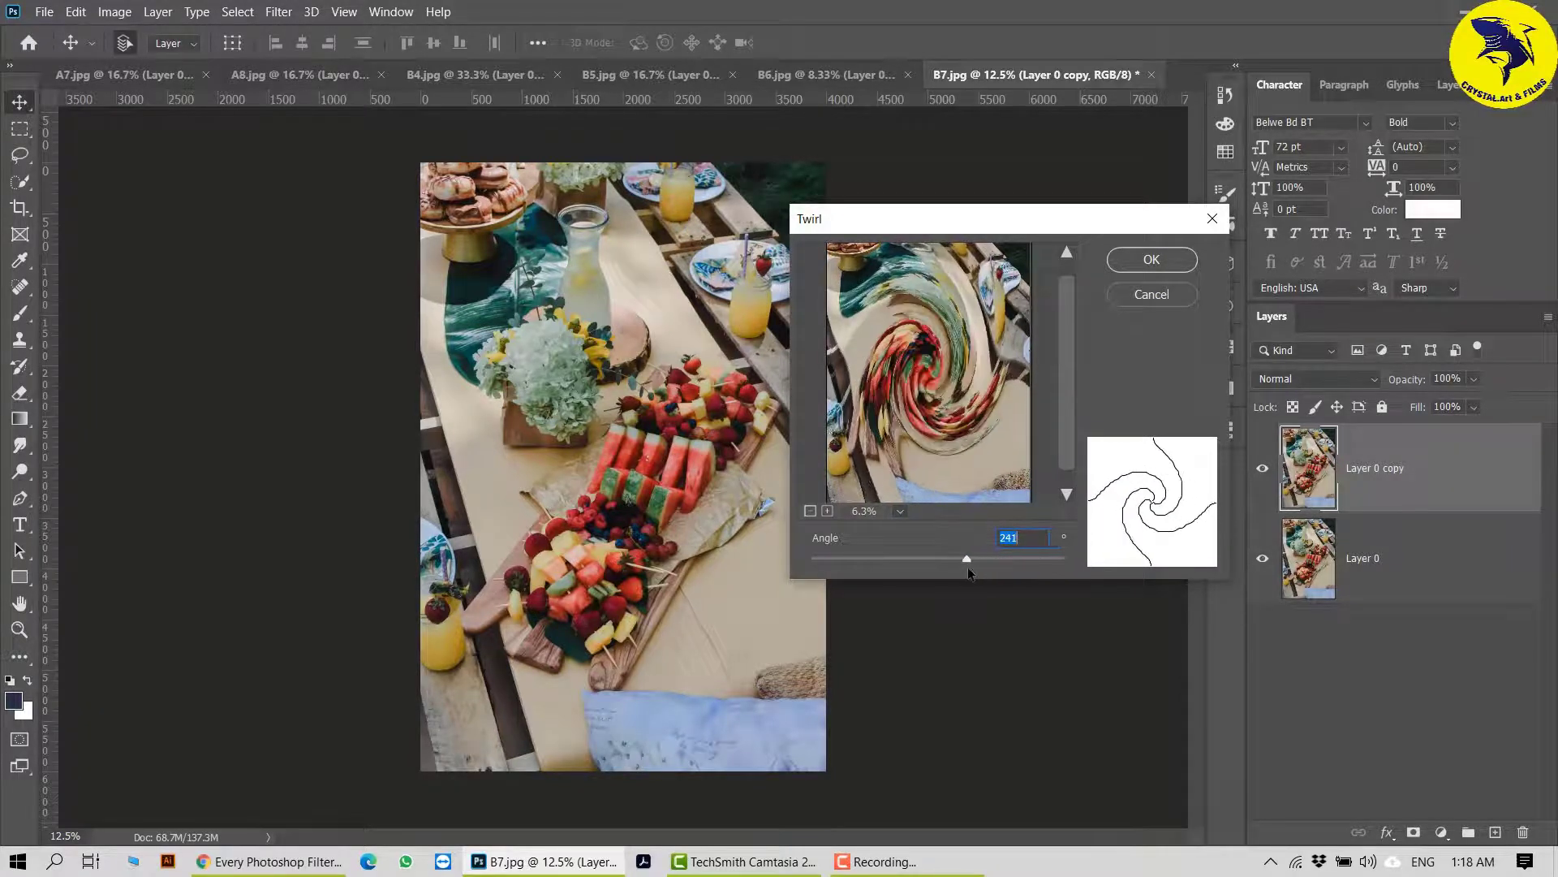
left_click(1141, 266)
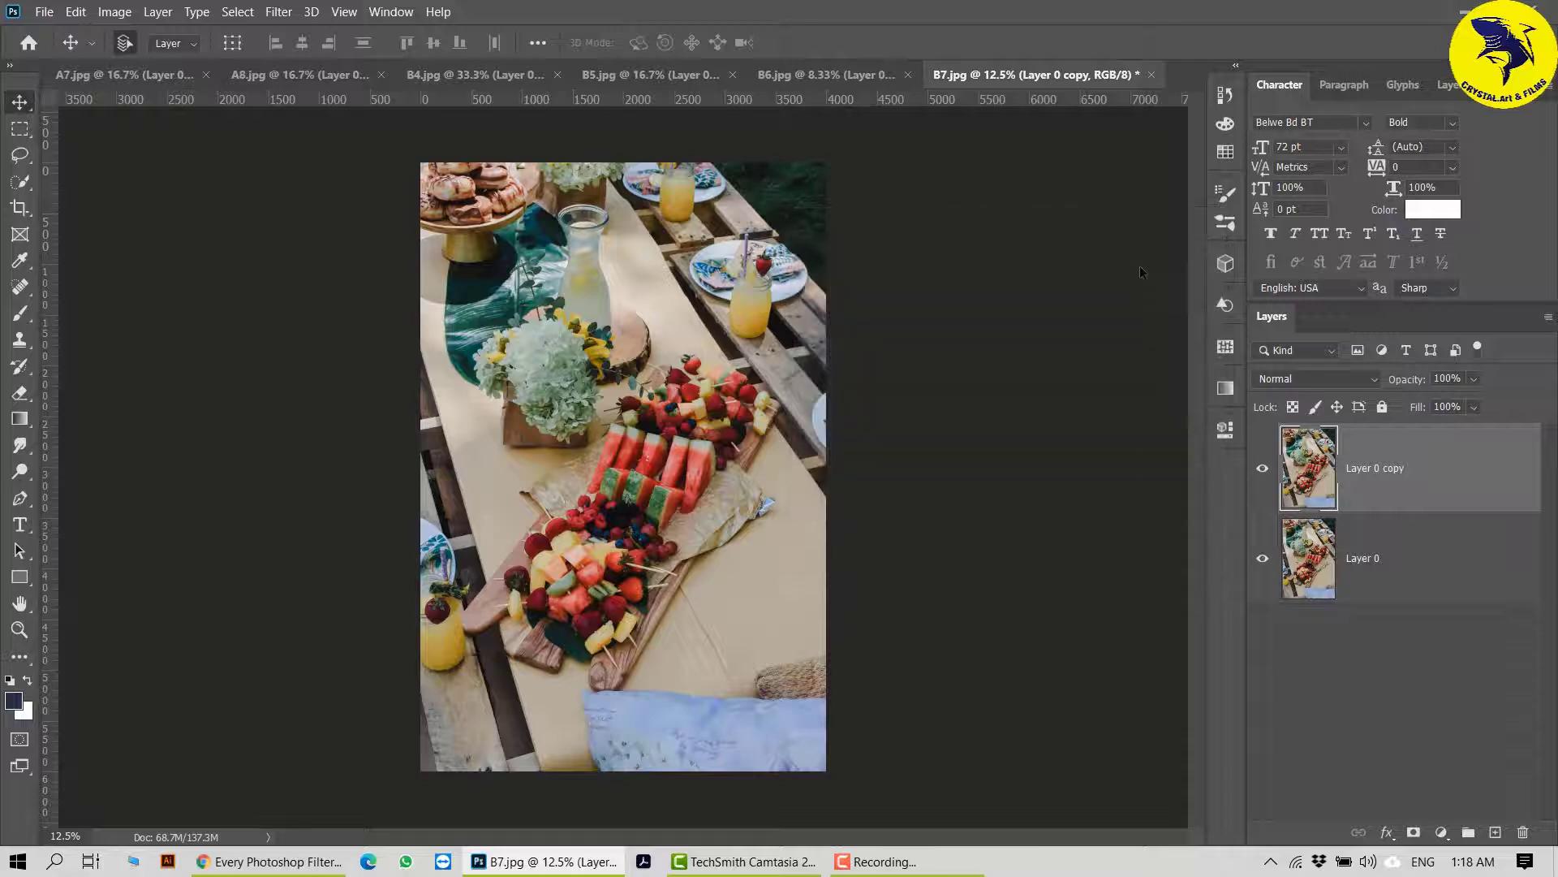
Step: Toggle the visibility of Layer 0 copy repeatedly to compare the twirled picnic table with the original, leaving the layer shown
left_click(1263, 470)
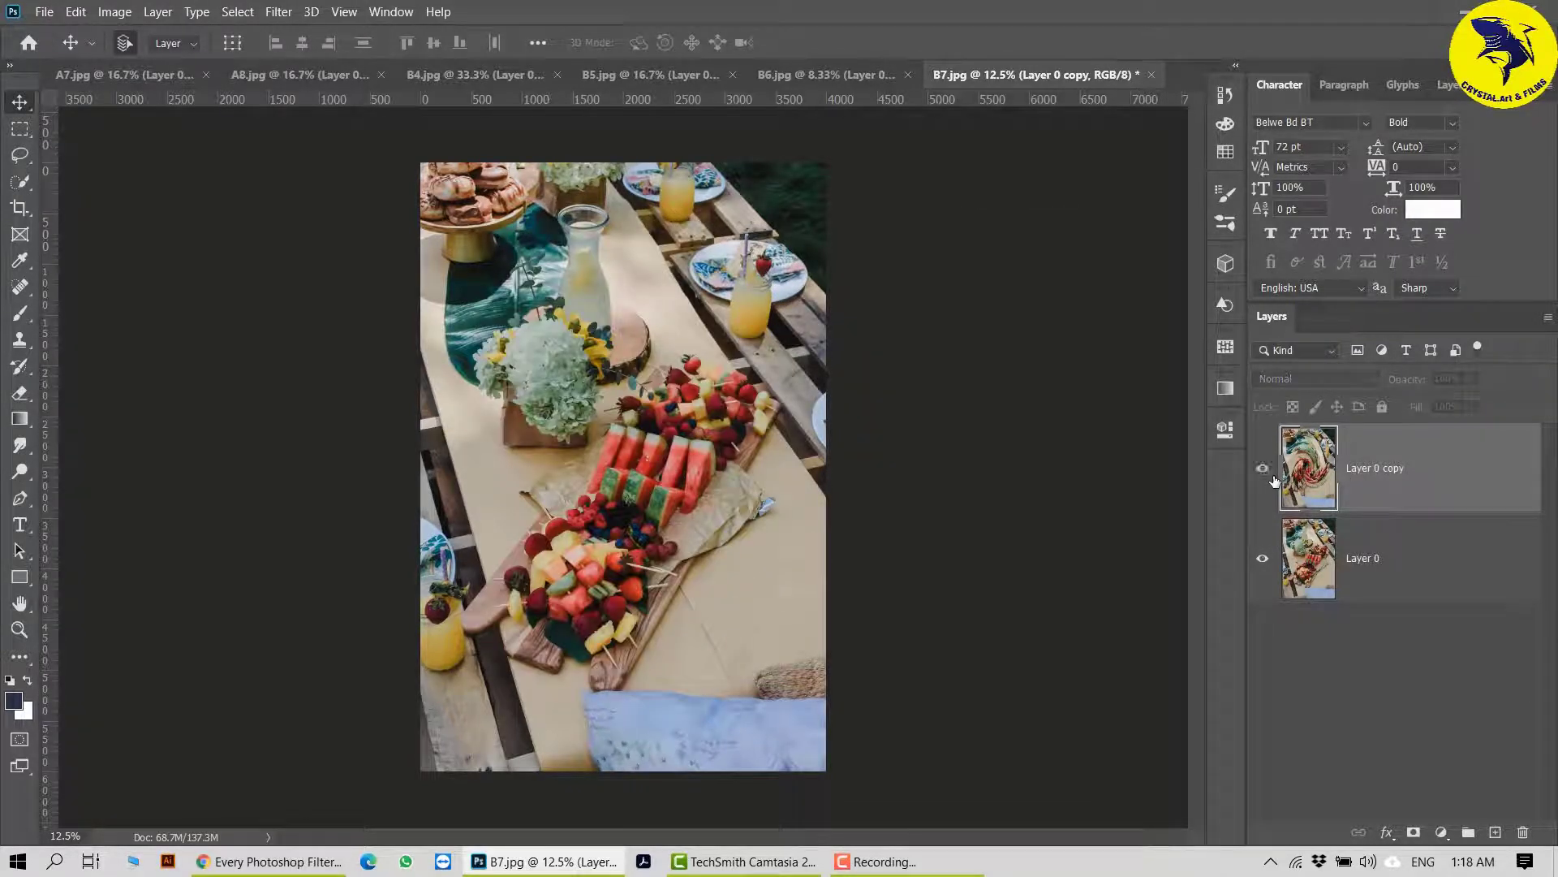
left_click(1274, 479)
left_click(1274, 481)
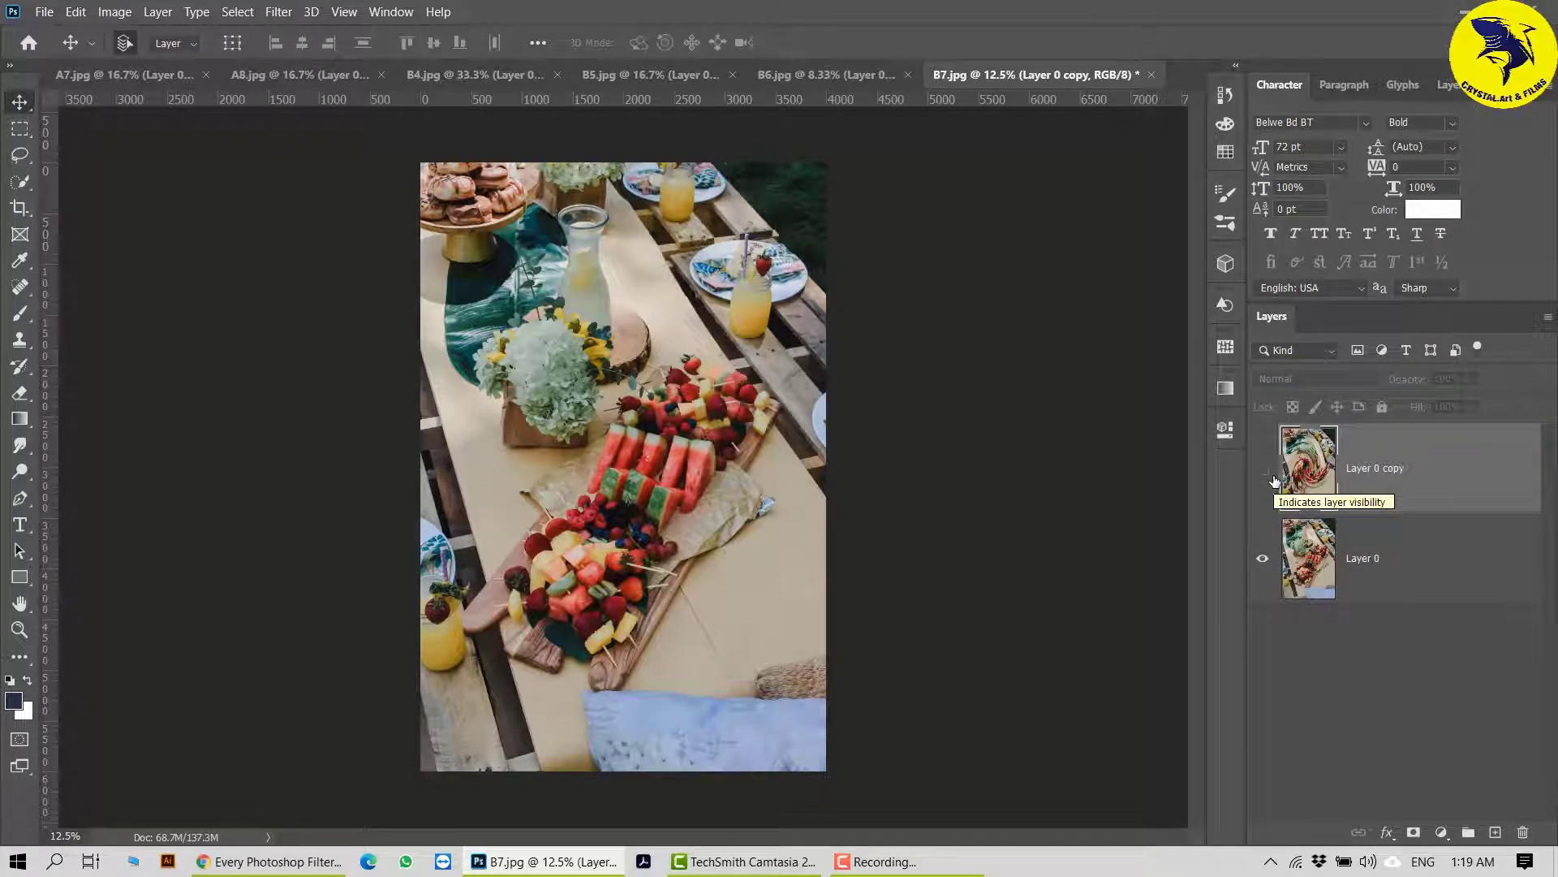
left_click(1268, 481)
left_click(1268, 481)
left_click(1268, 480)
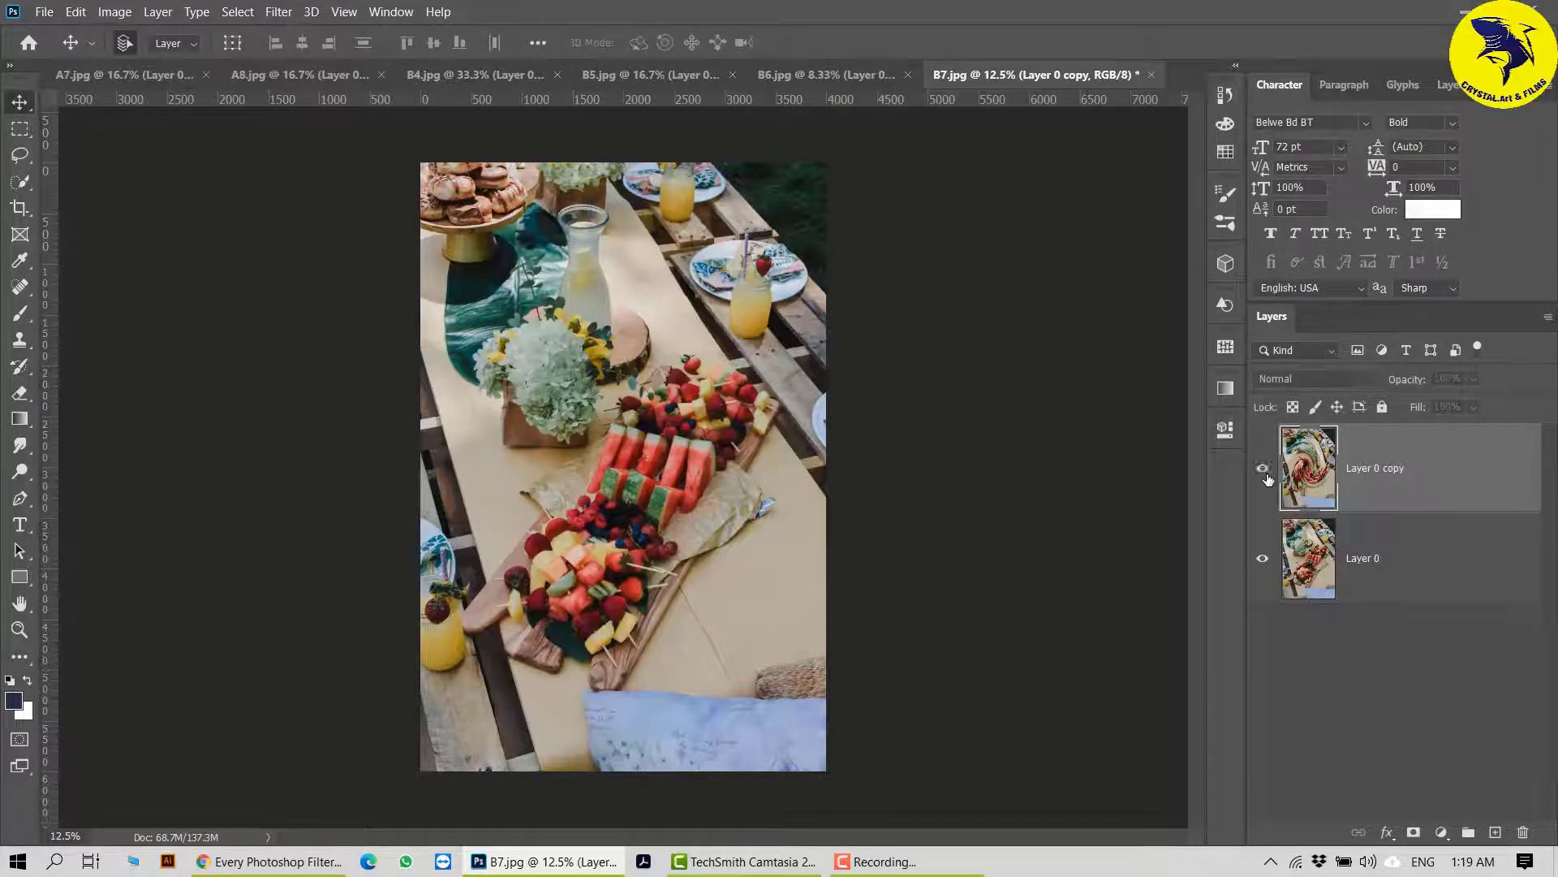
left_click(1268, 480)
left_click(1268, 480)
left_click(1268, 481)
left_click(1268, 480)
left_click(1268, 481)
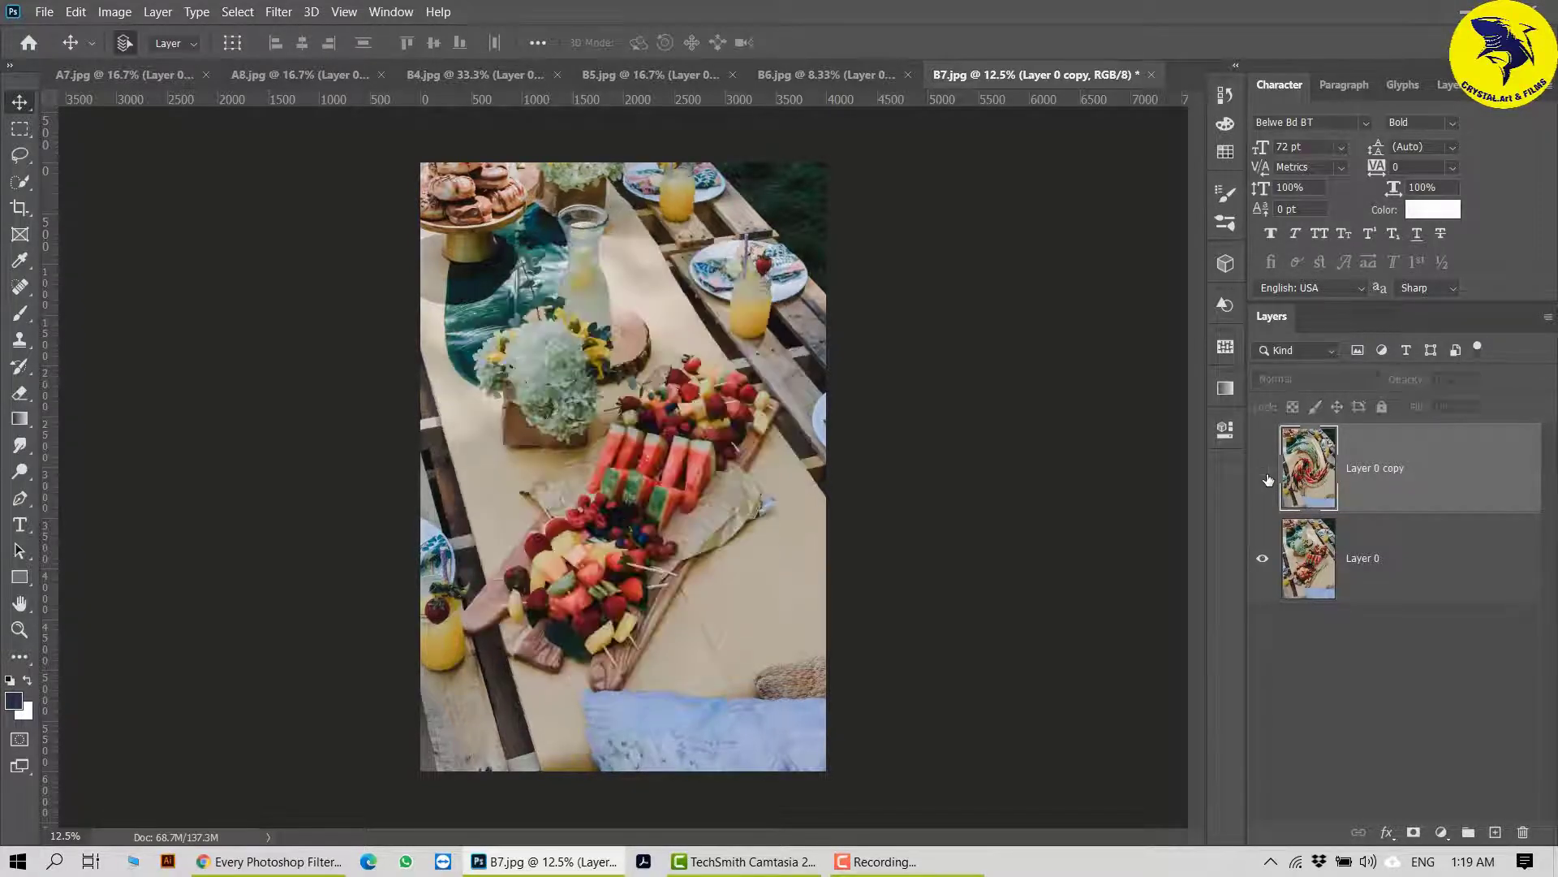
left_click(1267, 480)
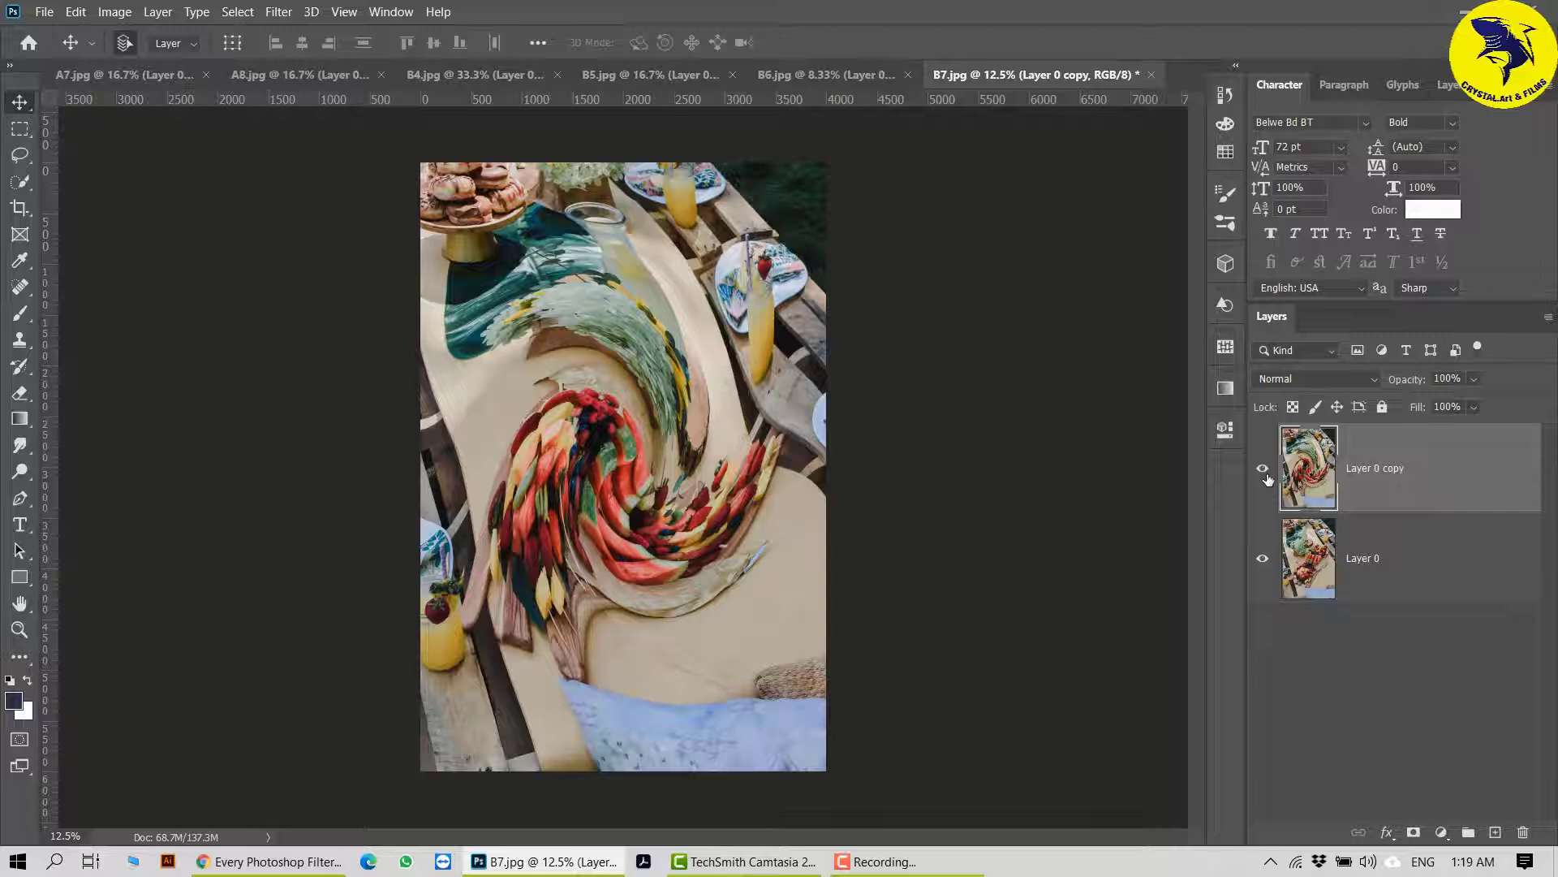
left_click(1267, 479)
left_click(1265, 479)
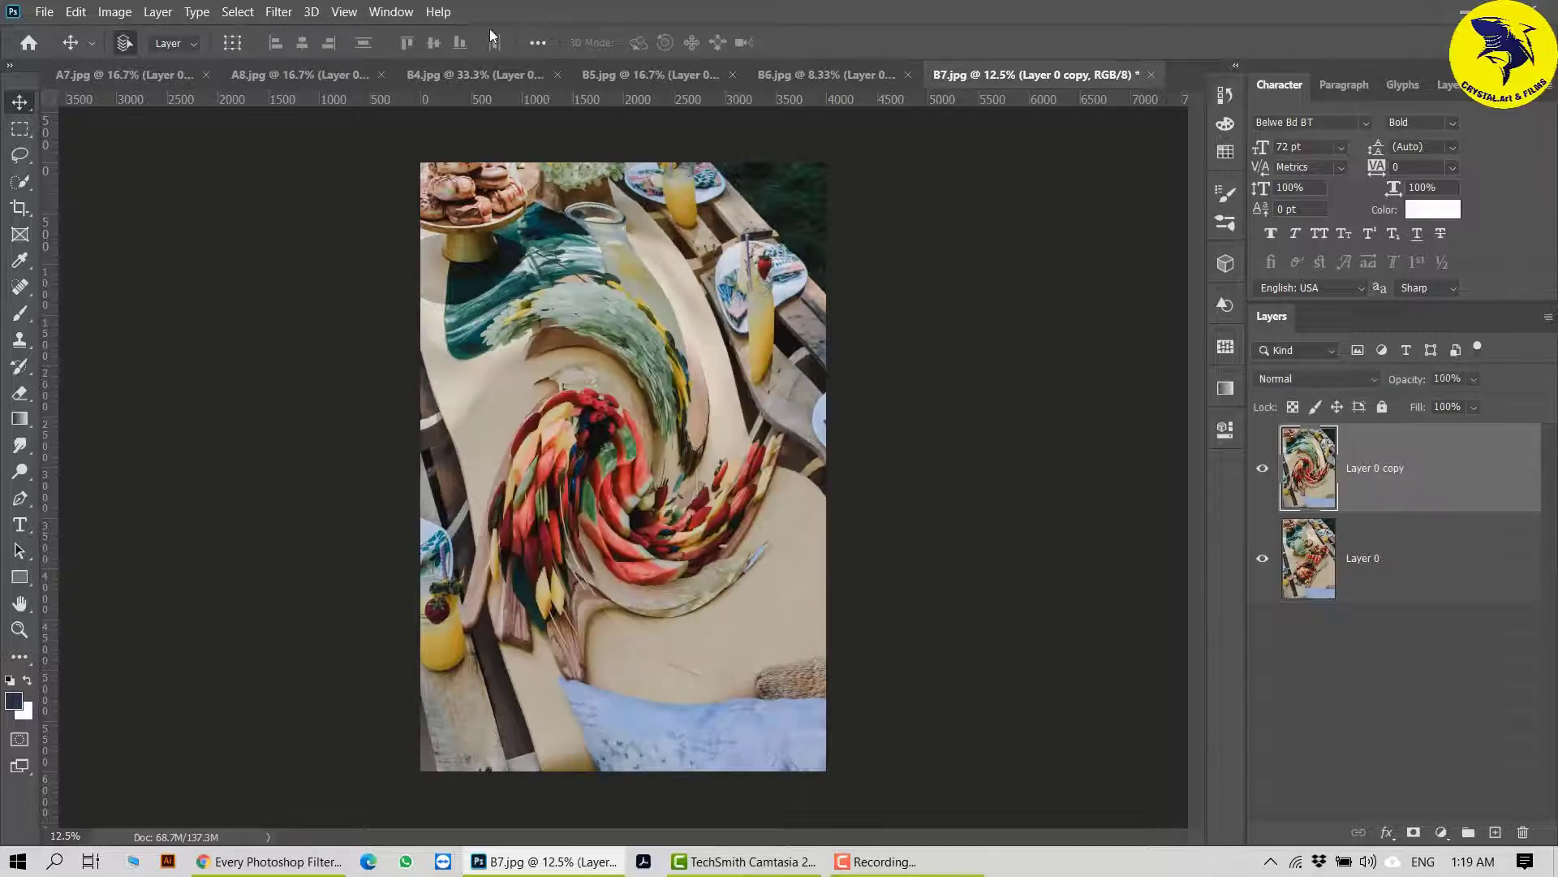
Step: Switch to B5.jpg, hide the sheared Layer 0 copy and move it below Layer 0, then duplicate Layer 0
left_click(856, 75)
left_click(670, 73)
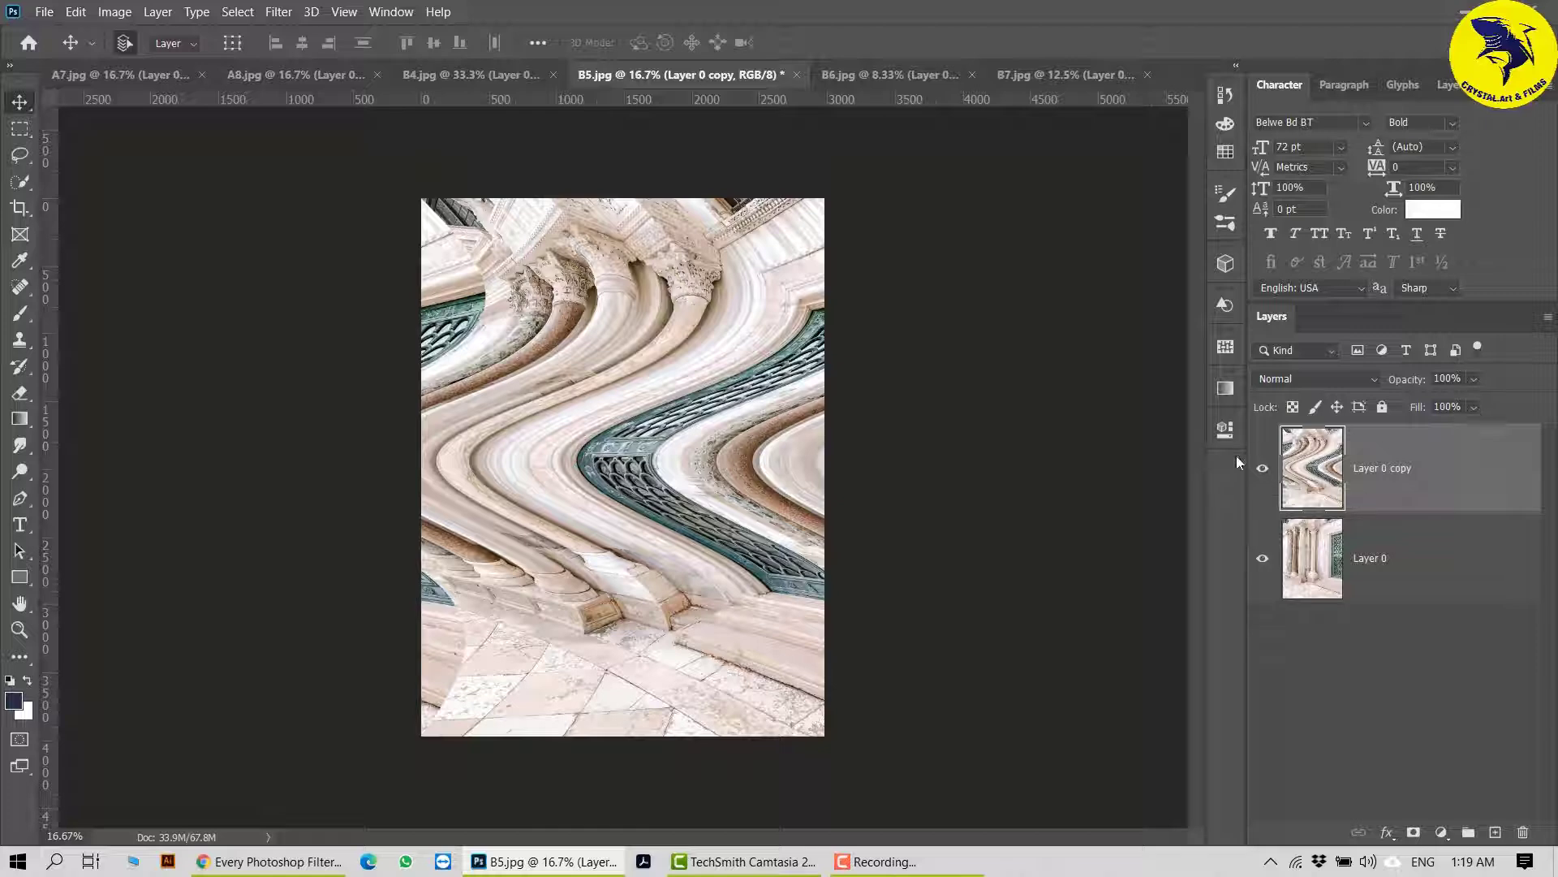
left_click(1264, 471)
left_click_drag(1459, 476, 1449, 603)
left_click(1417, 482)
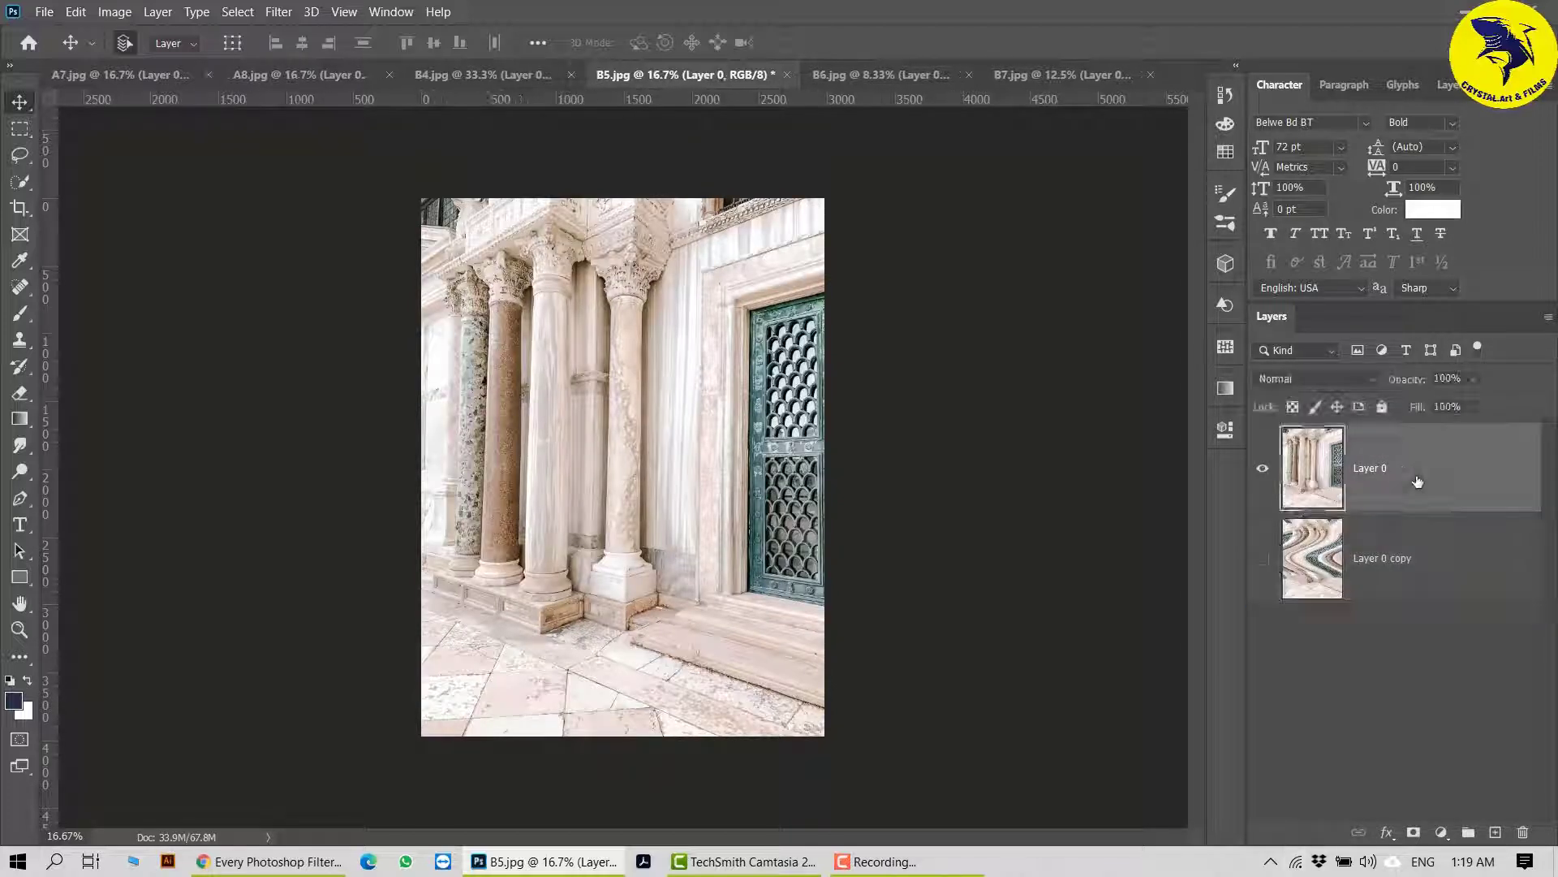
key("ctrl+j")
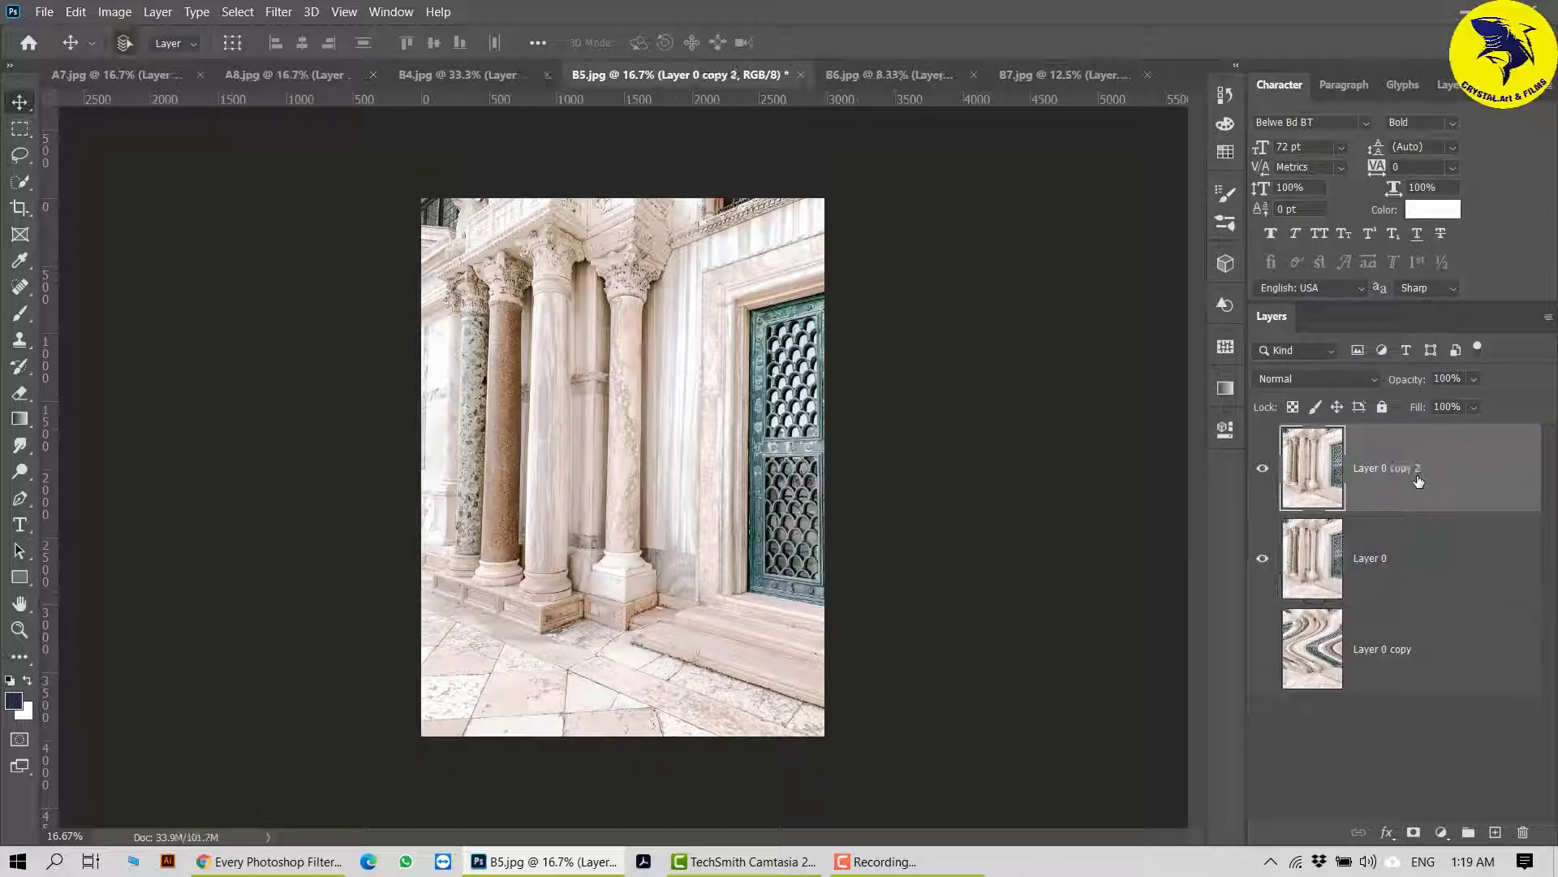
Step: Apply the Wave filter to Layer 0 copy 2 with 1 generator, wavelength 101–252, amplitude 97–256, horizontal scale 82% and vertical scale 48%
left_click(276, 12)
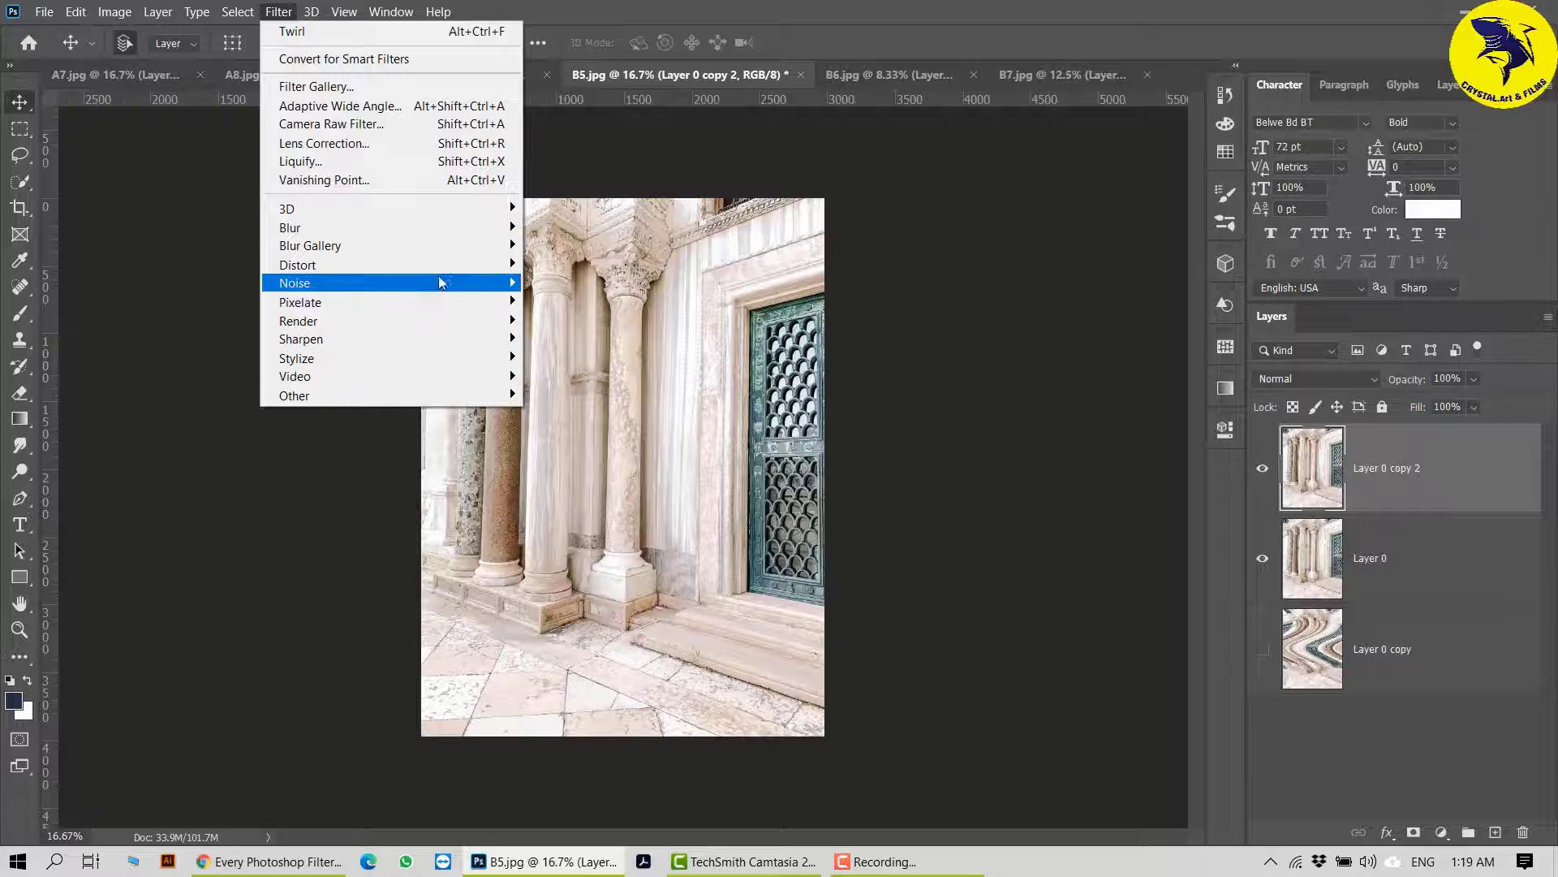
mouse_move(446, 274)
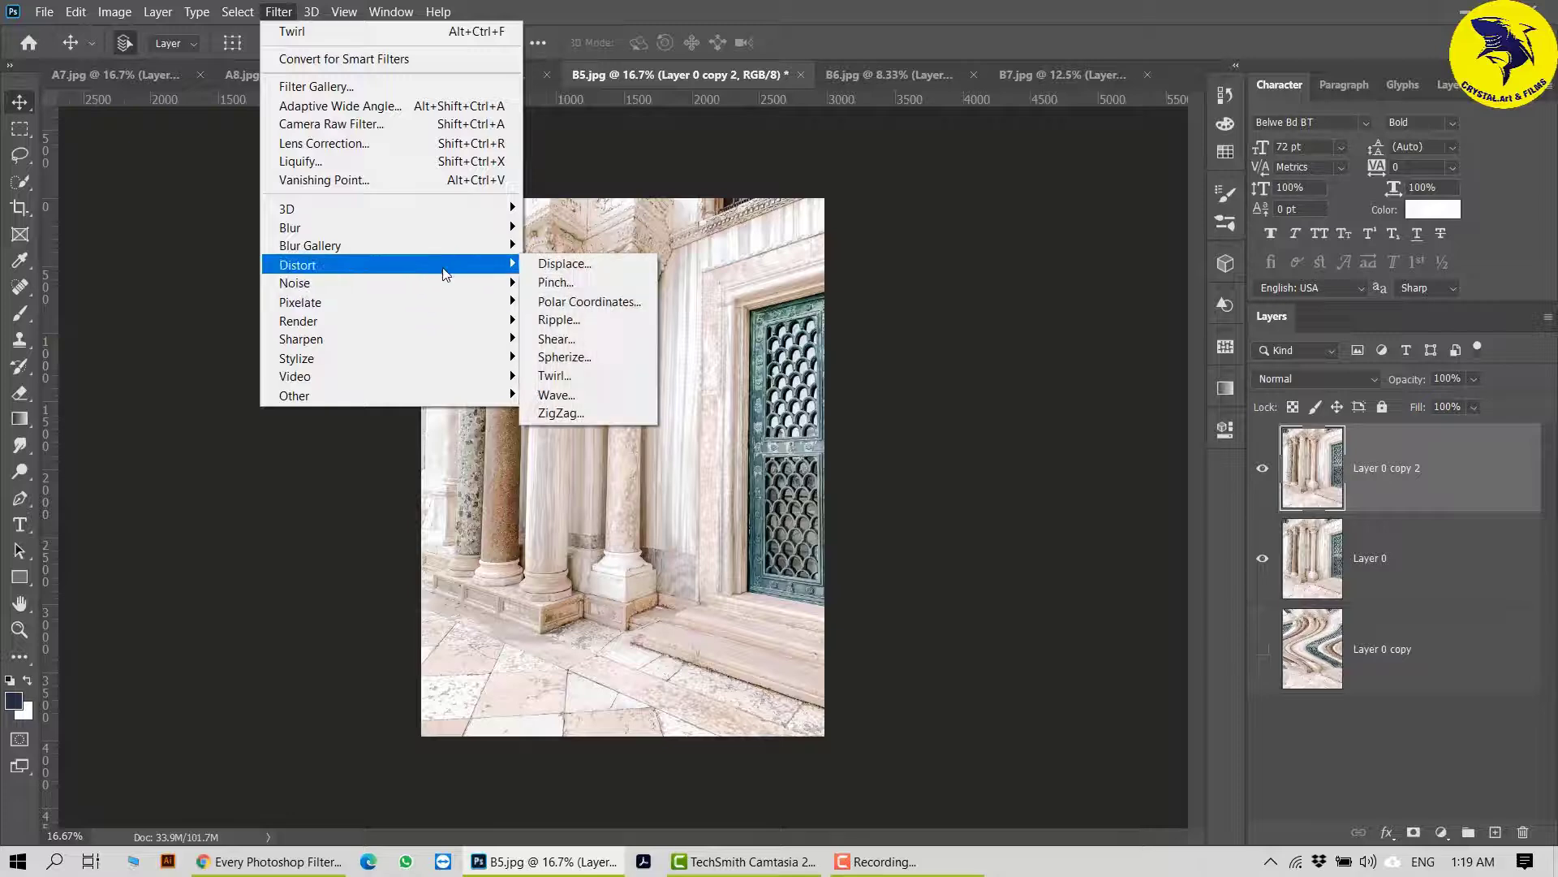
left_click(591, 395)
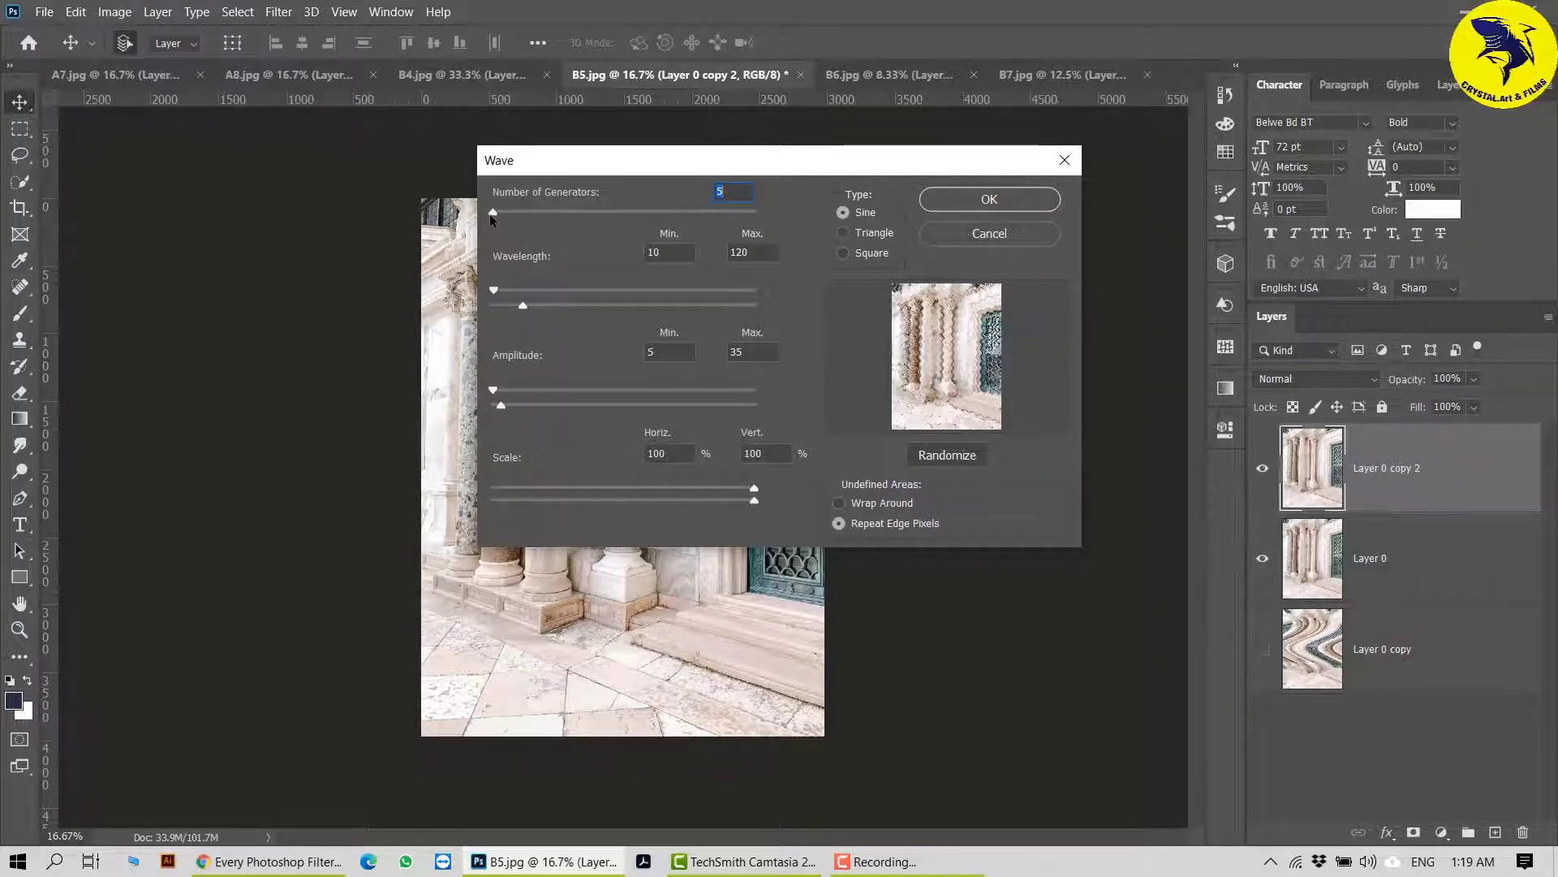
mouse_move(492, 213)
left_mouse_down()
mouse_move(508, 212)
mouse_move(488, 213)
left_mouse_up()
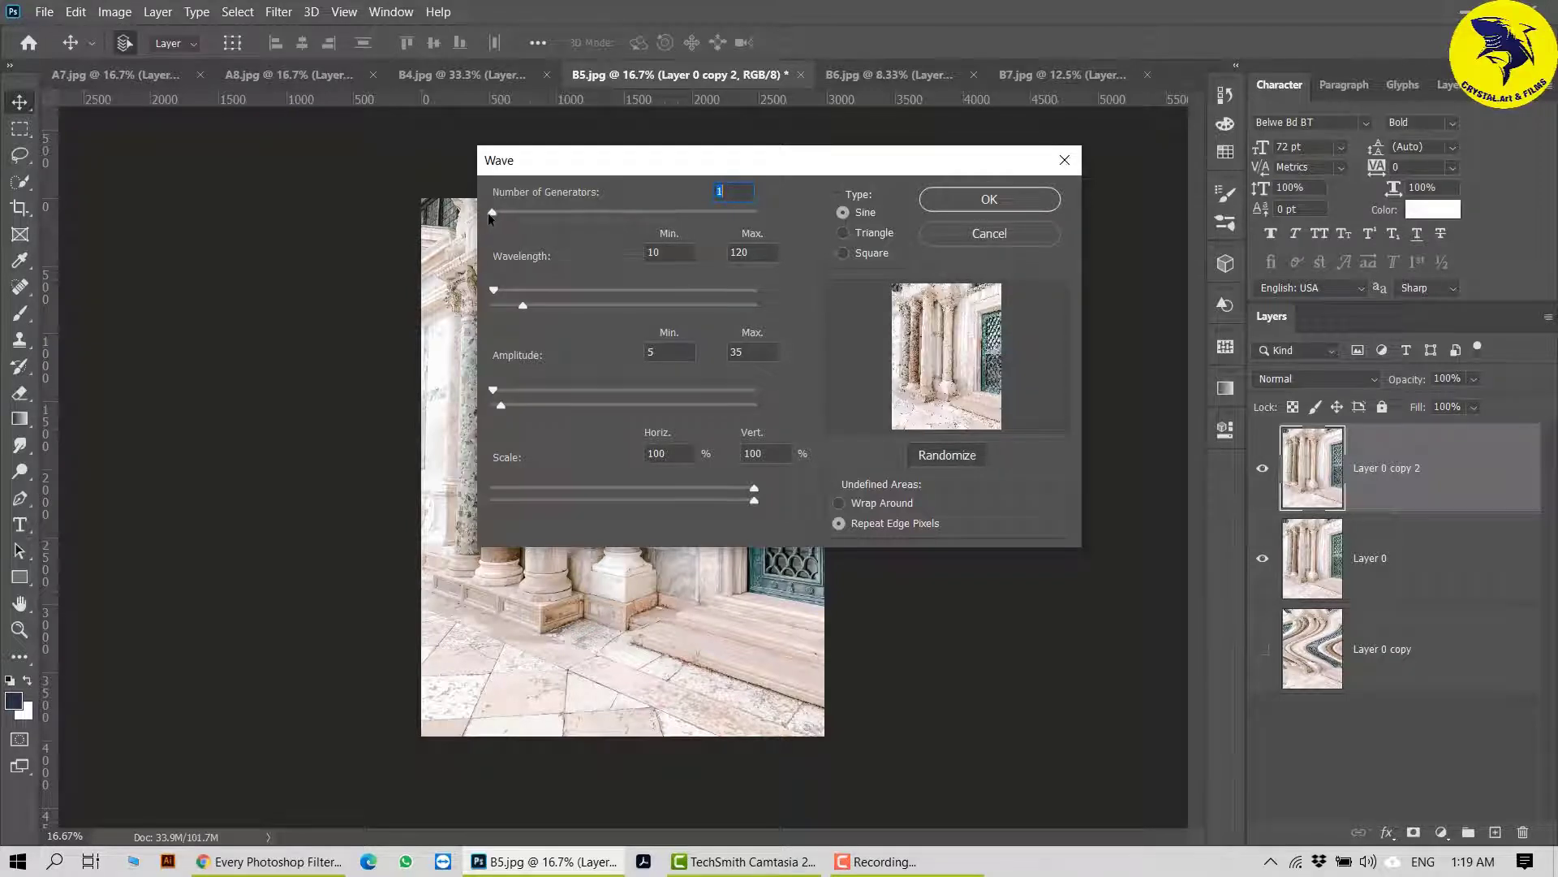
mouse_move(493, 291)
left_mouse_down()
mouse_move(559, 304)
mouse_move(512, 298)
left_mouse_up()
mouse_move(492, 393)
left_mouse_down()
mouse_move(559, 399)
mouse_move(517, 394)
left_mouse_up()
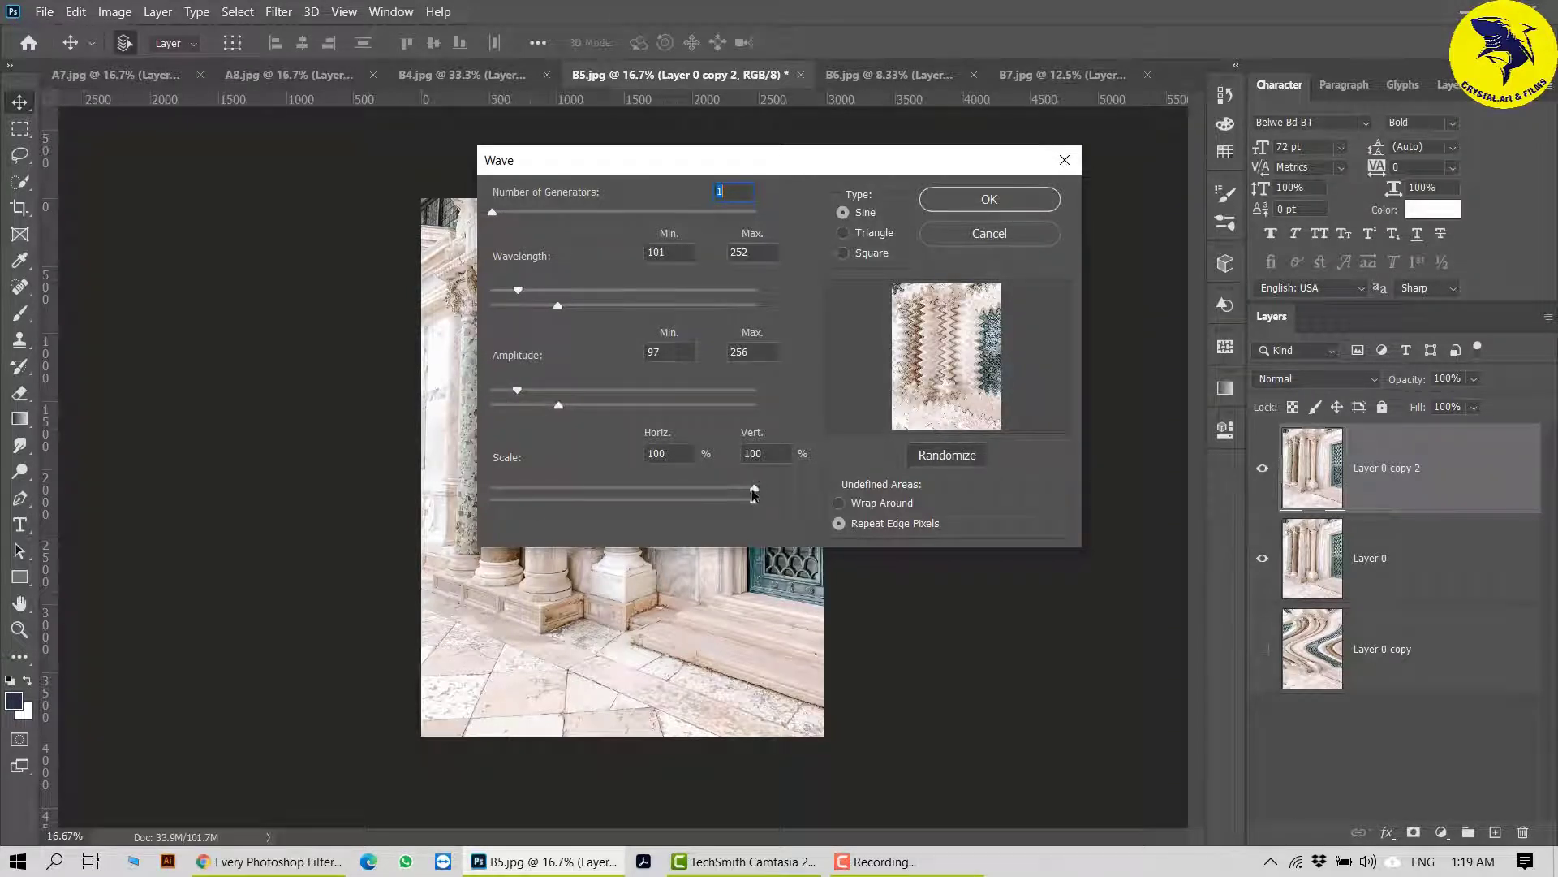
left_click_drag(753, 490, 618, 501)
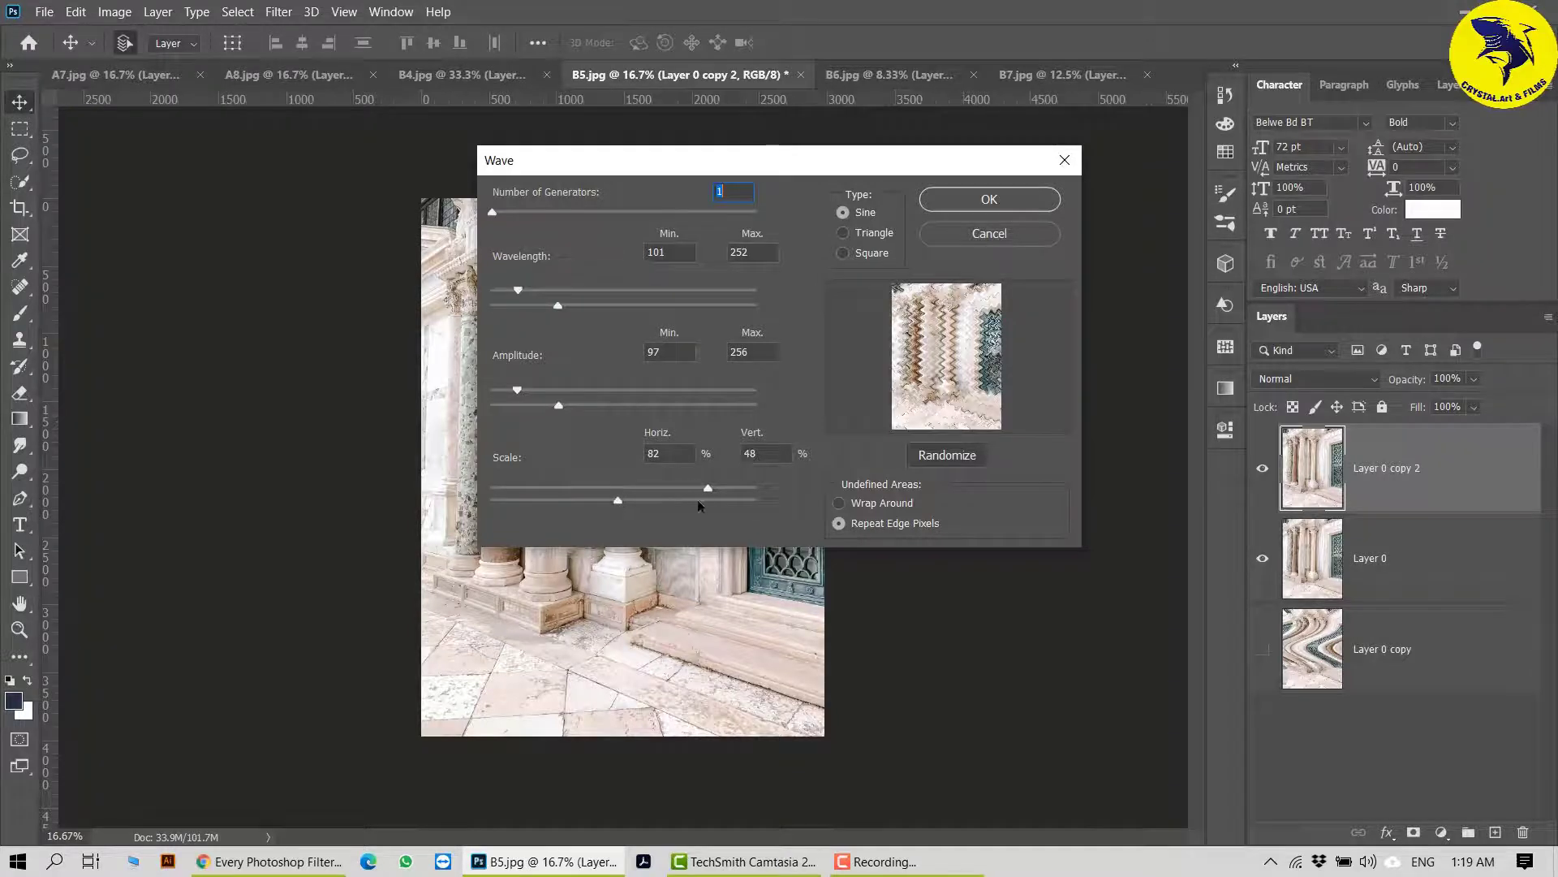
left_click(990, 203)
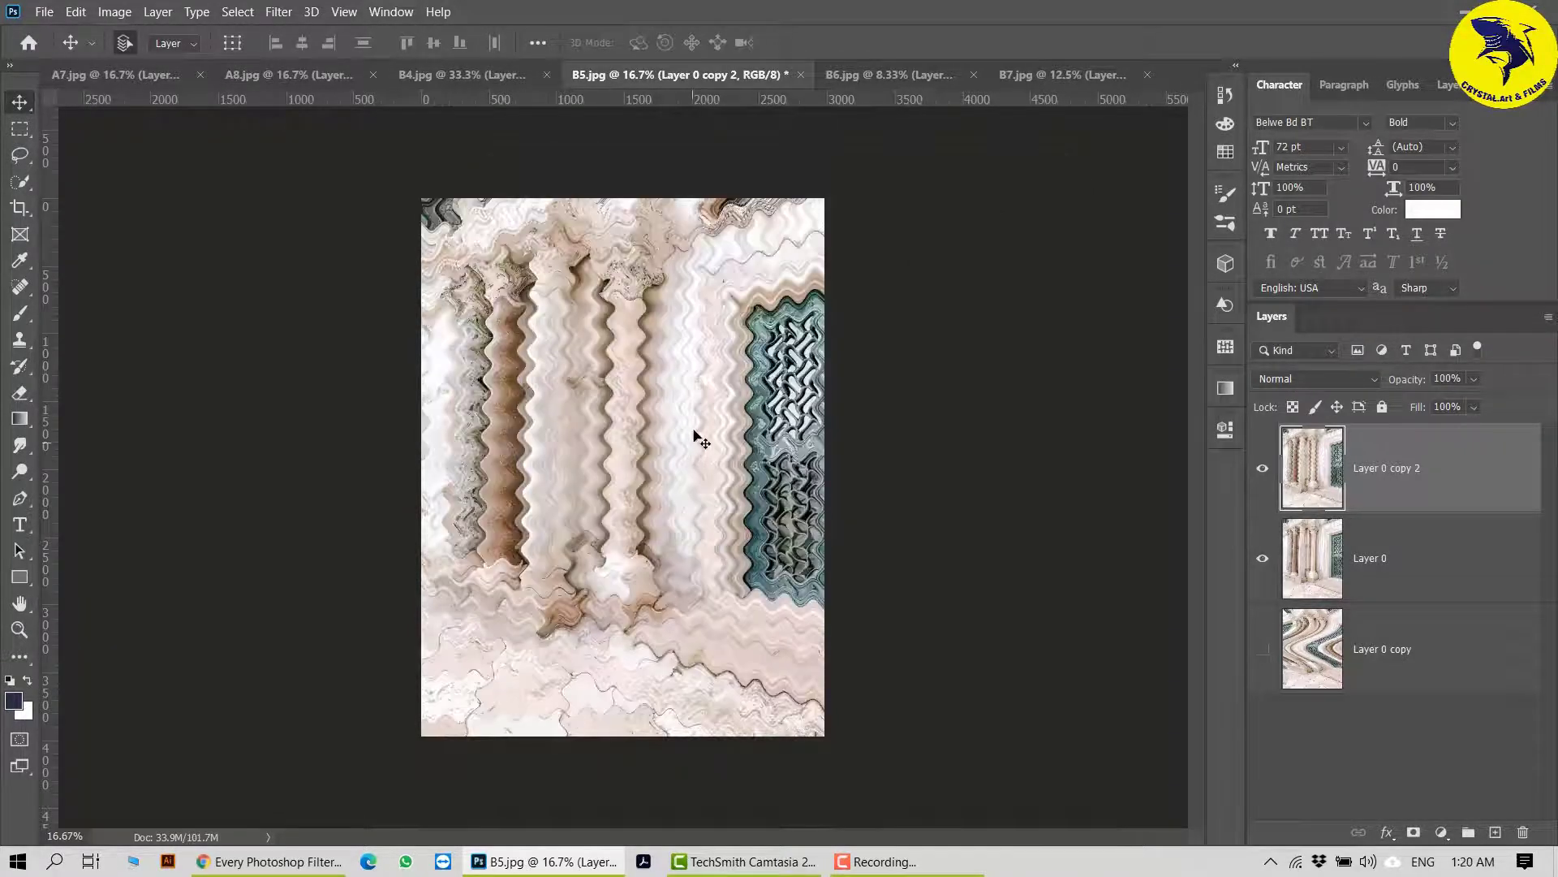
key("ctrl+plus")
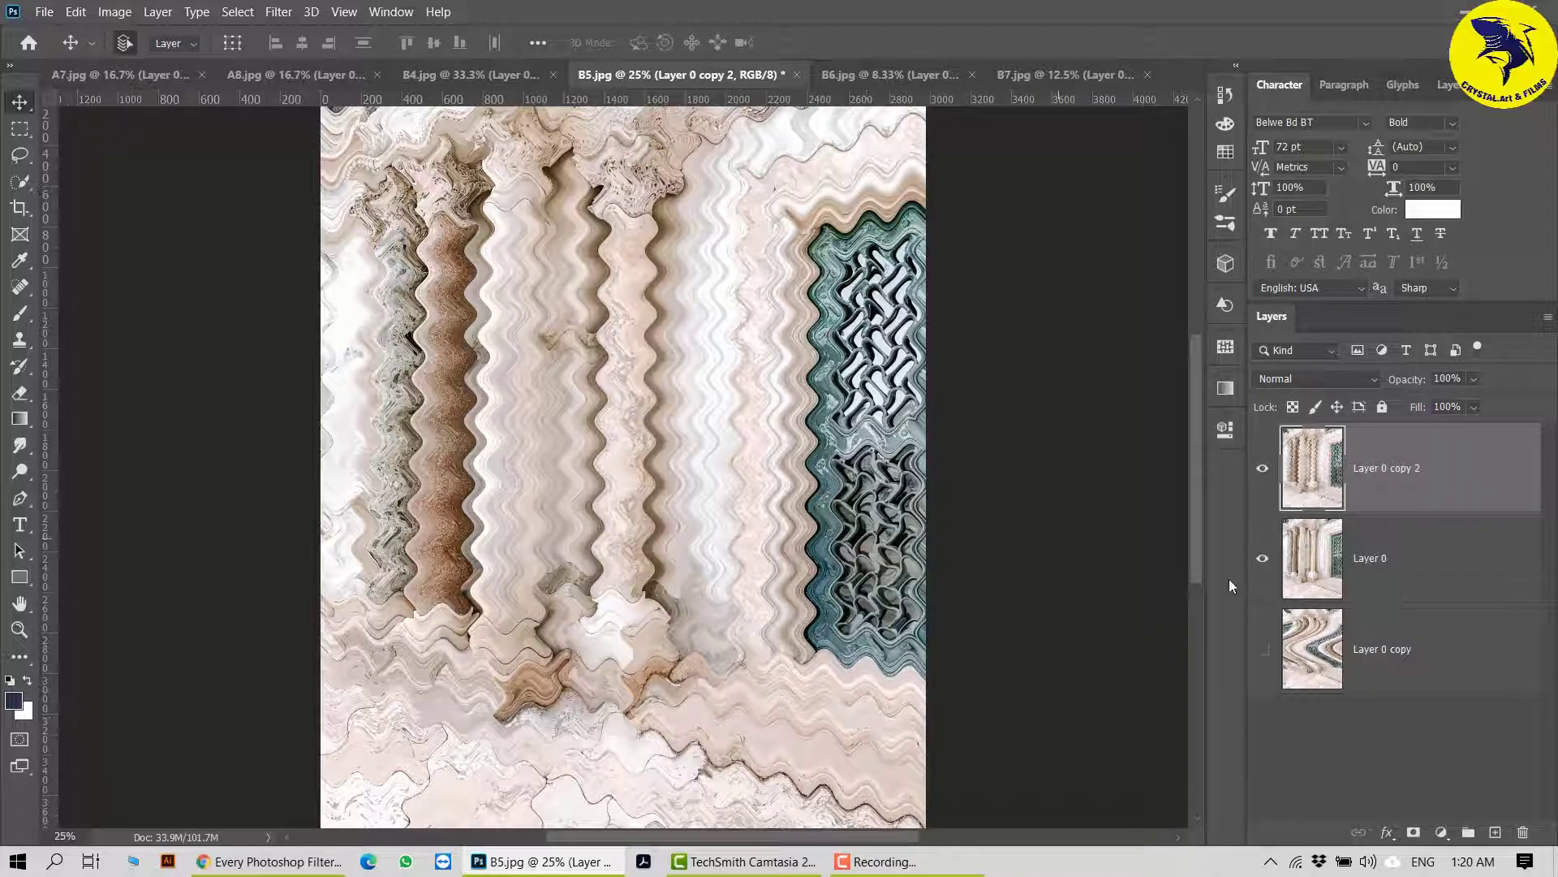
Step: Switch to B4.jpg, hide Layer 0 copy and move it below Layer 0, and duplicate Layer 0
left_click(476, 71)
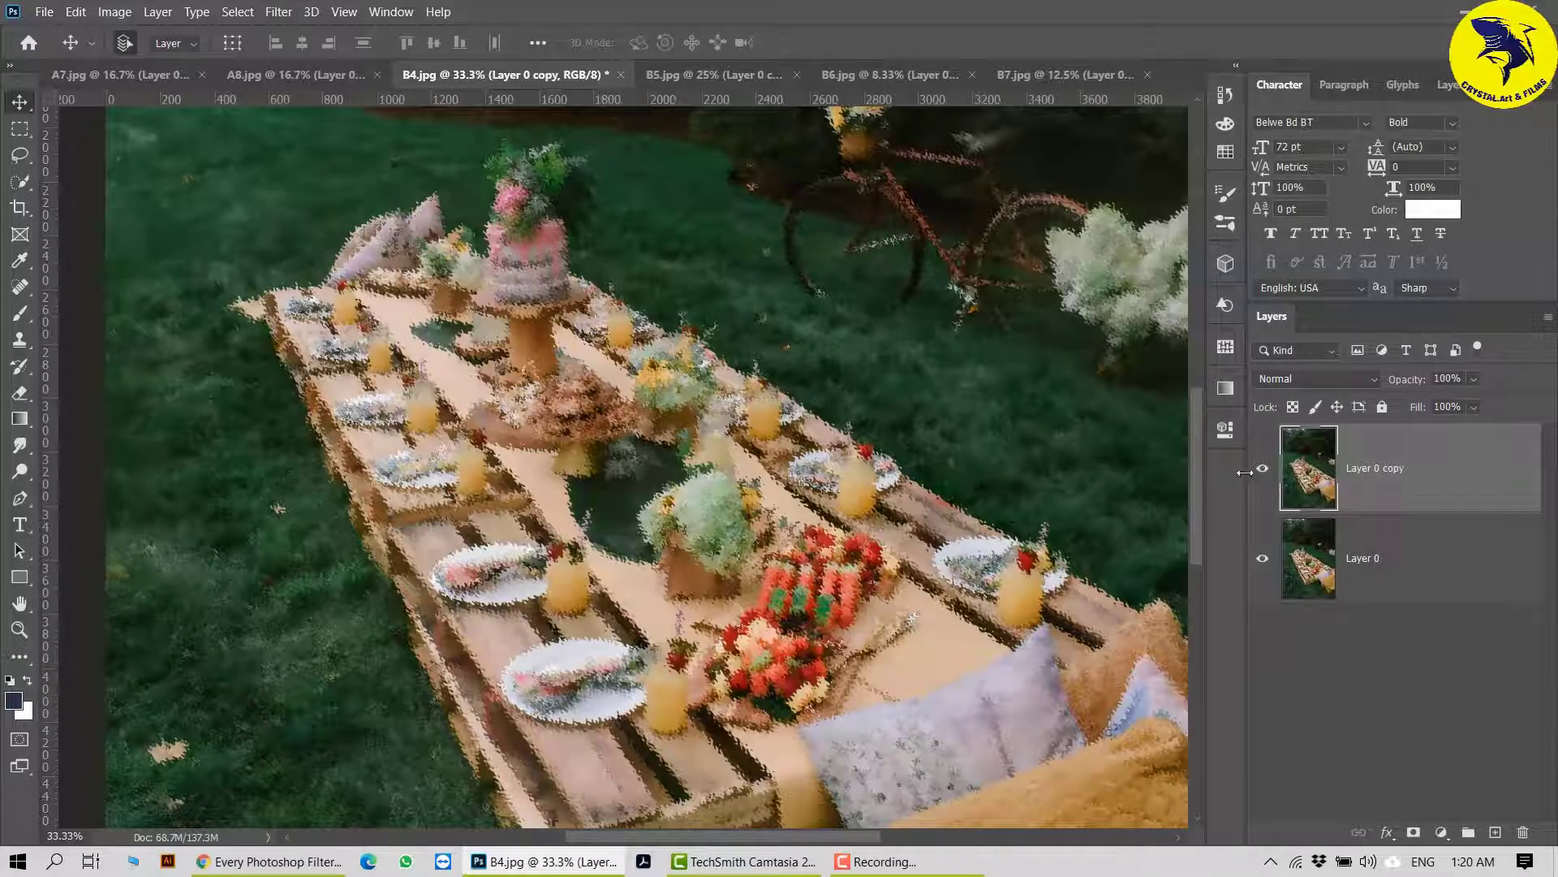
left_click(1263, 468)
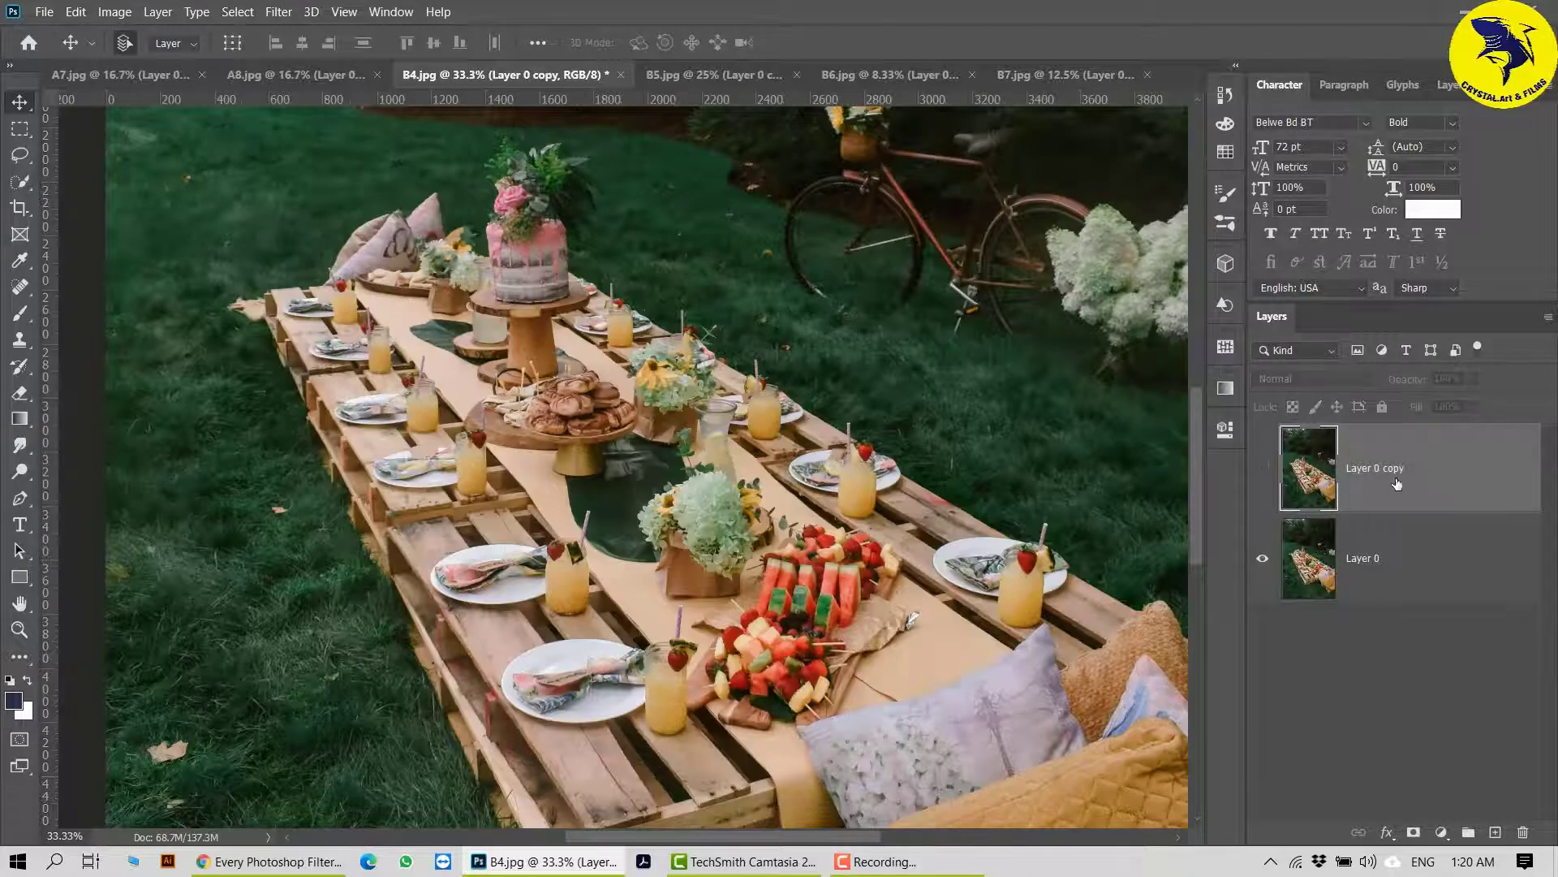
left_click_drag(1412, 468, 1410, 643)
left_click(1441, 480)
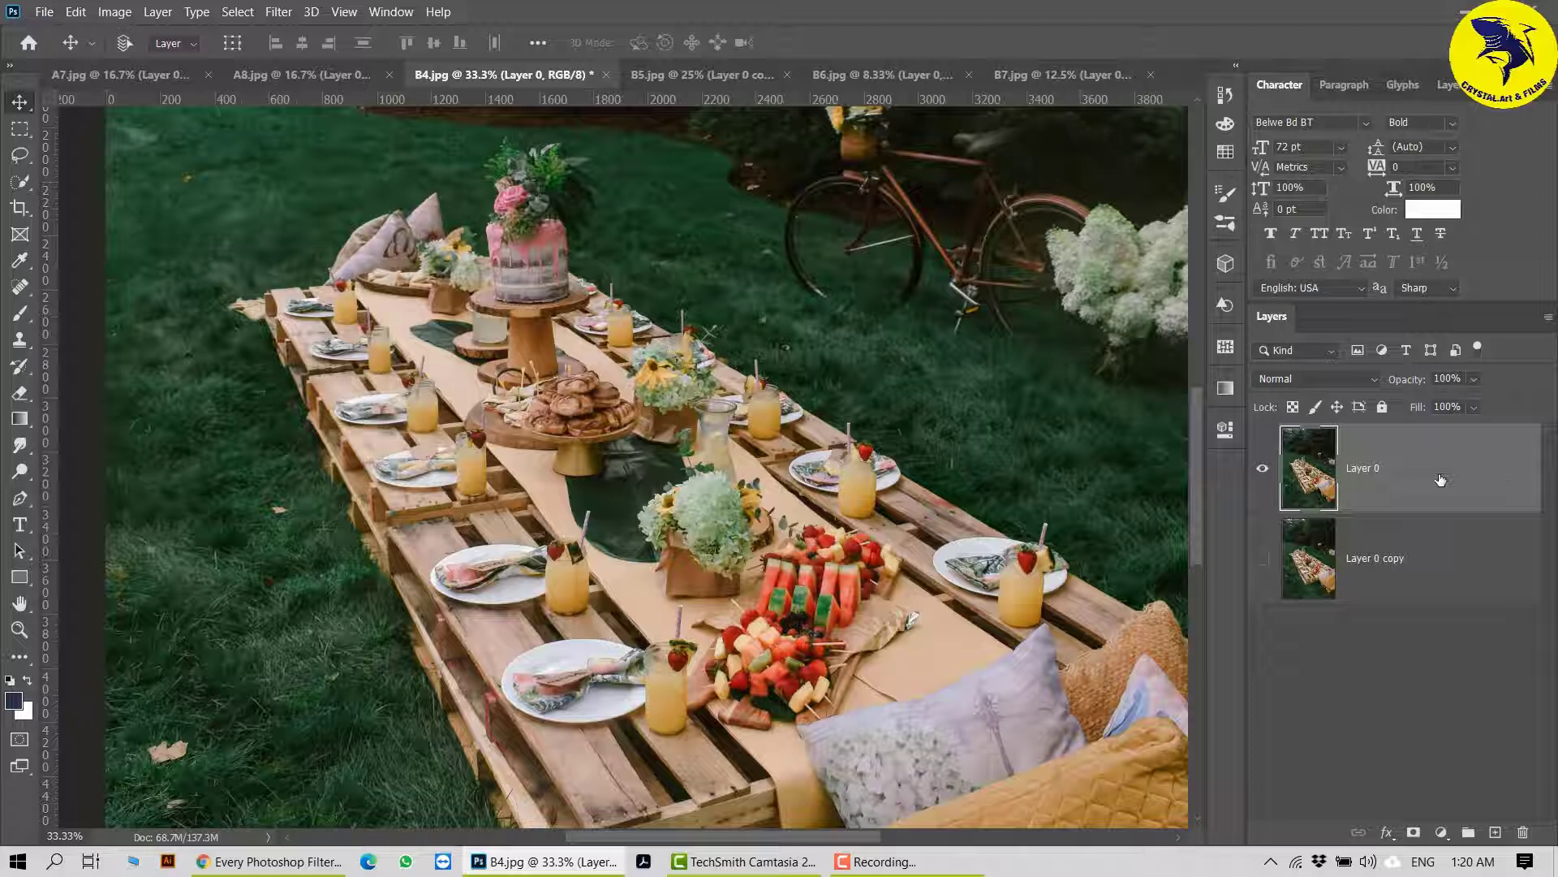
key("ctrl+j")
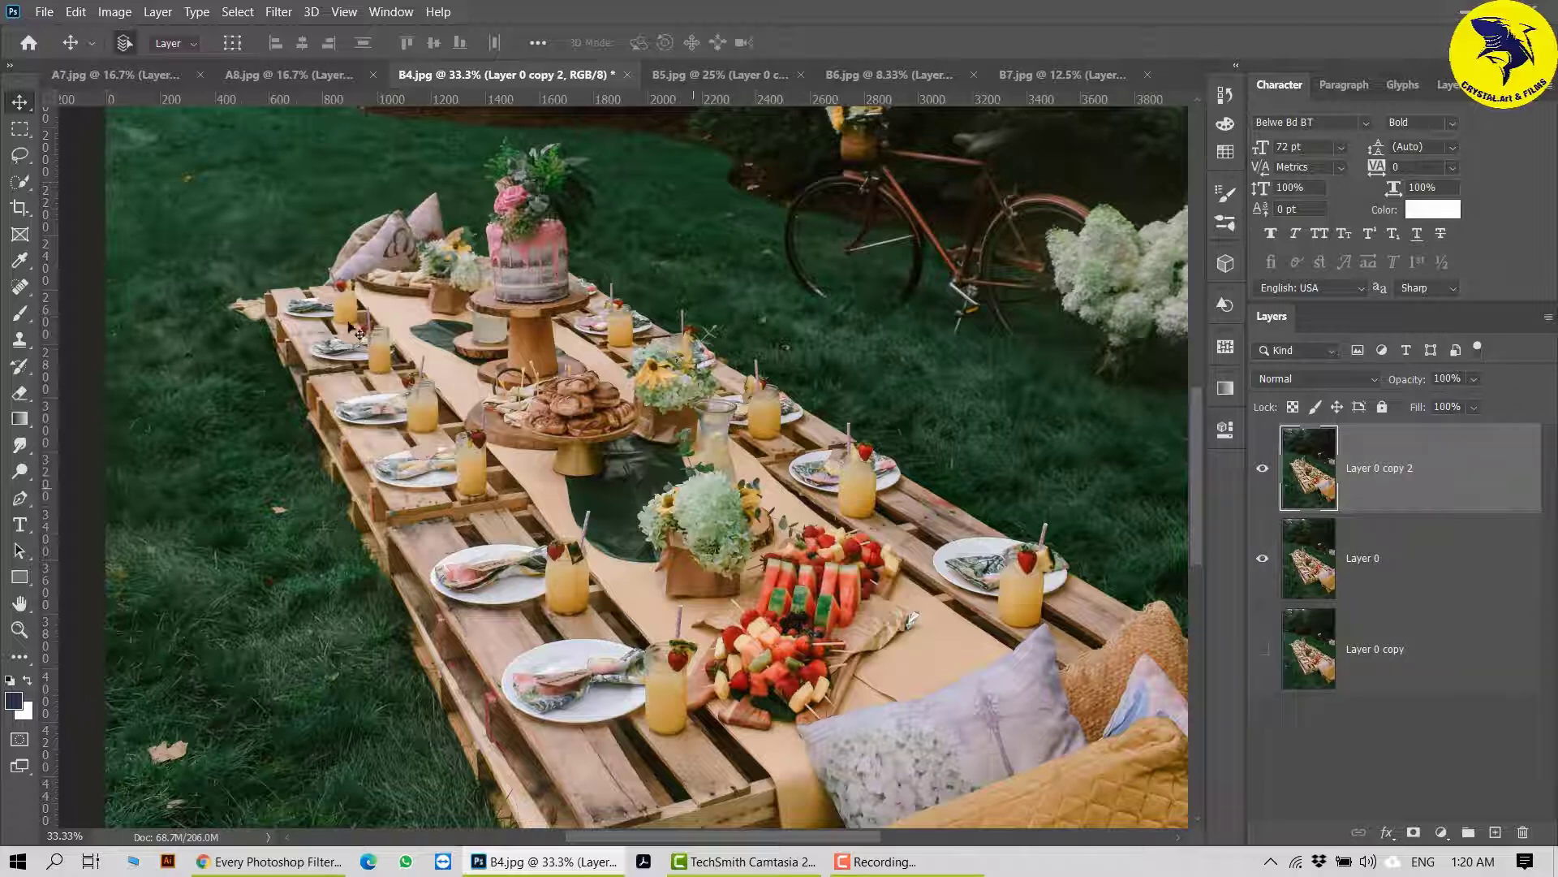
Step: Apply the ZigZag filter to Layer 0 copy 2 of B4.jpg with amount 80, ridges 16 and the Pond Ripples style
left_click(273, 14)
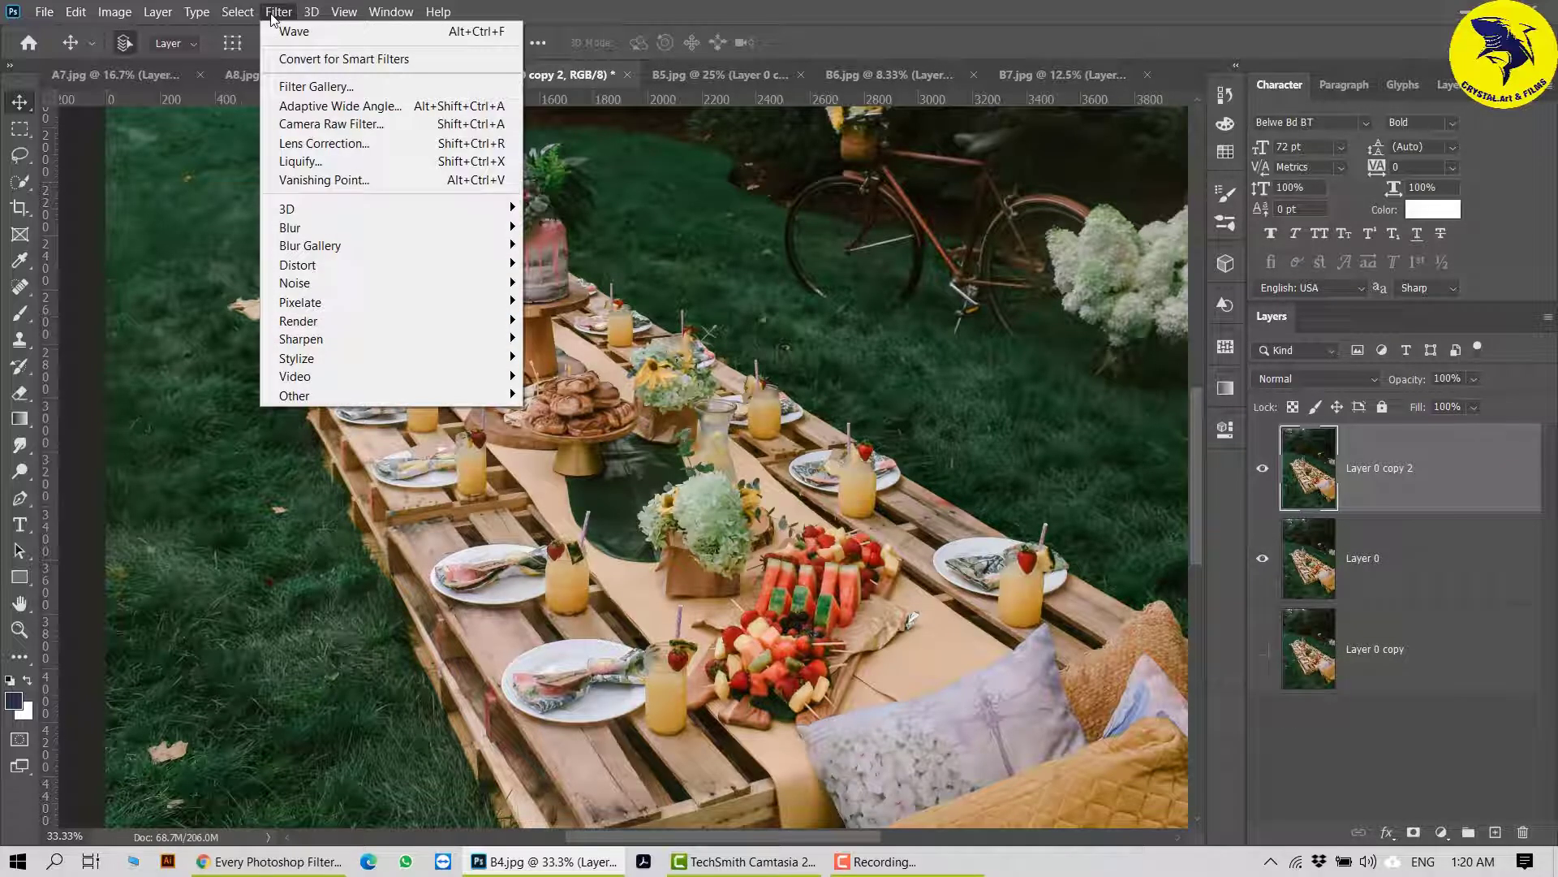
mouse_move(494, 273)
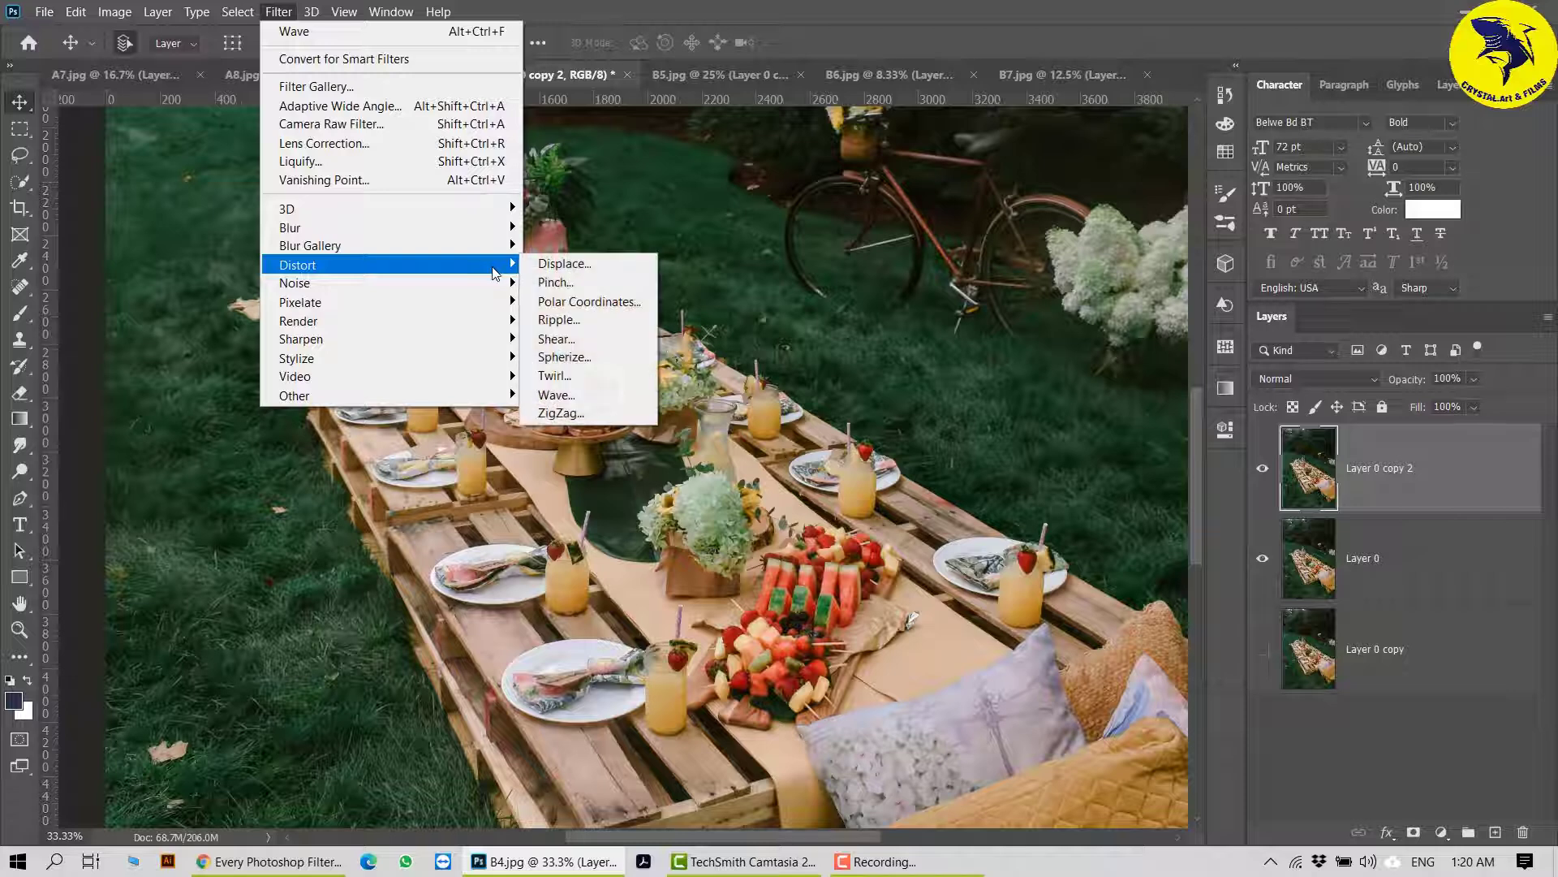
left_click(595, 413)
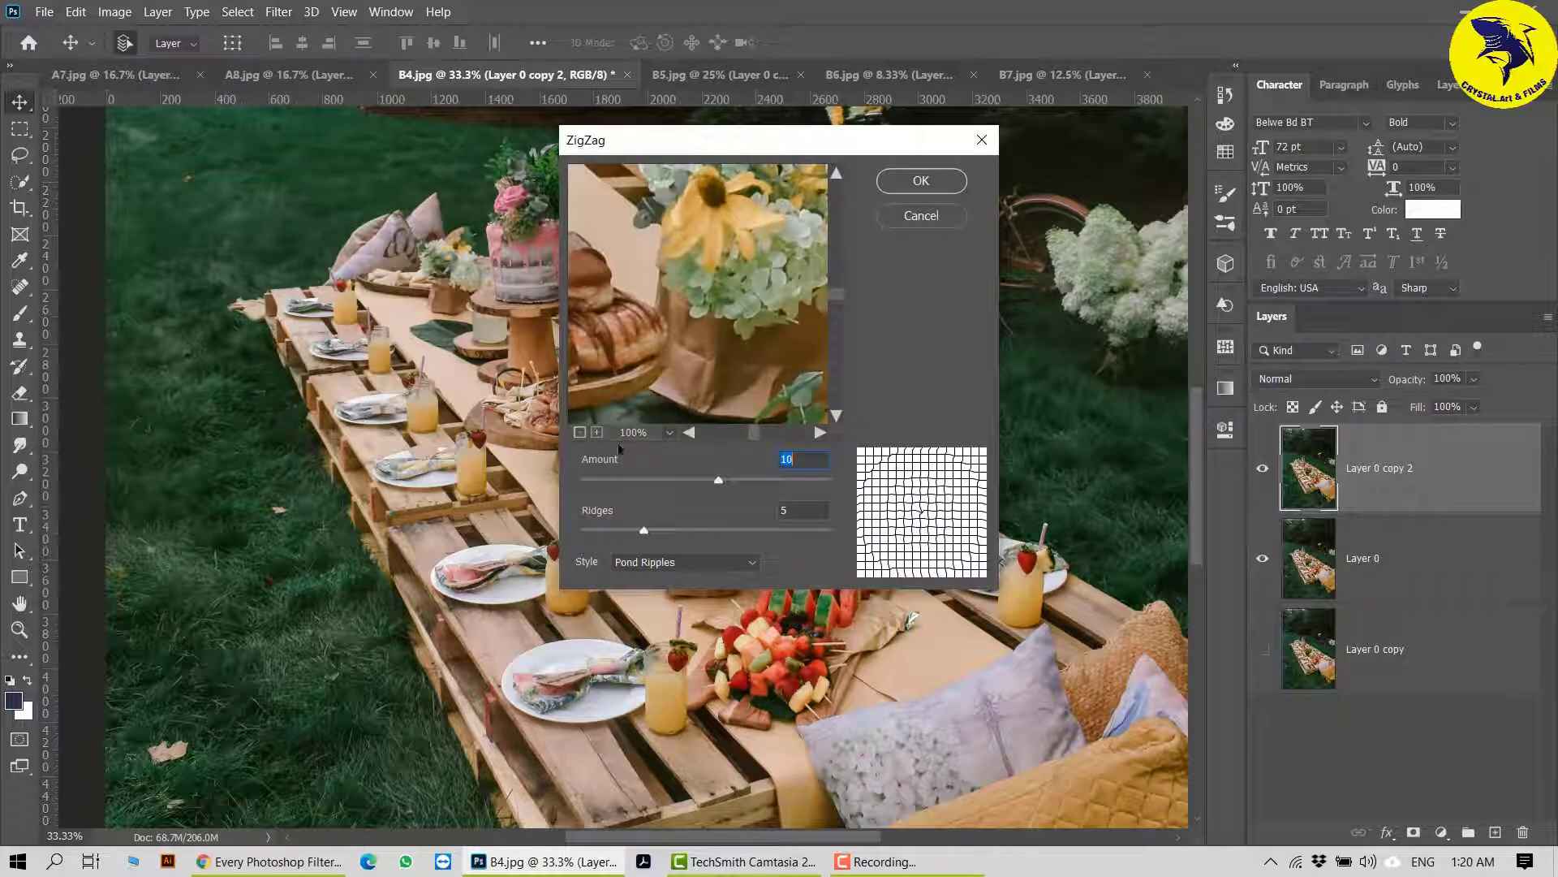
left_click(580, 432)
left_click(580, 432)
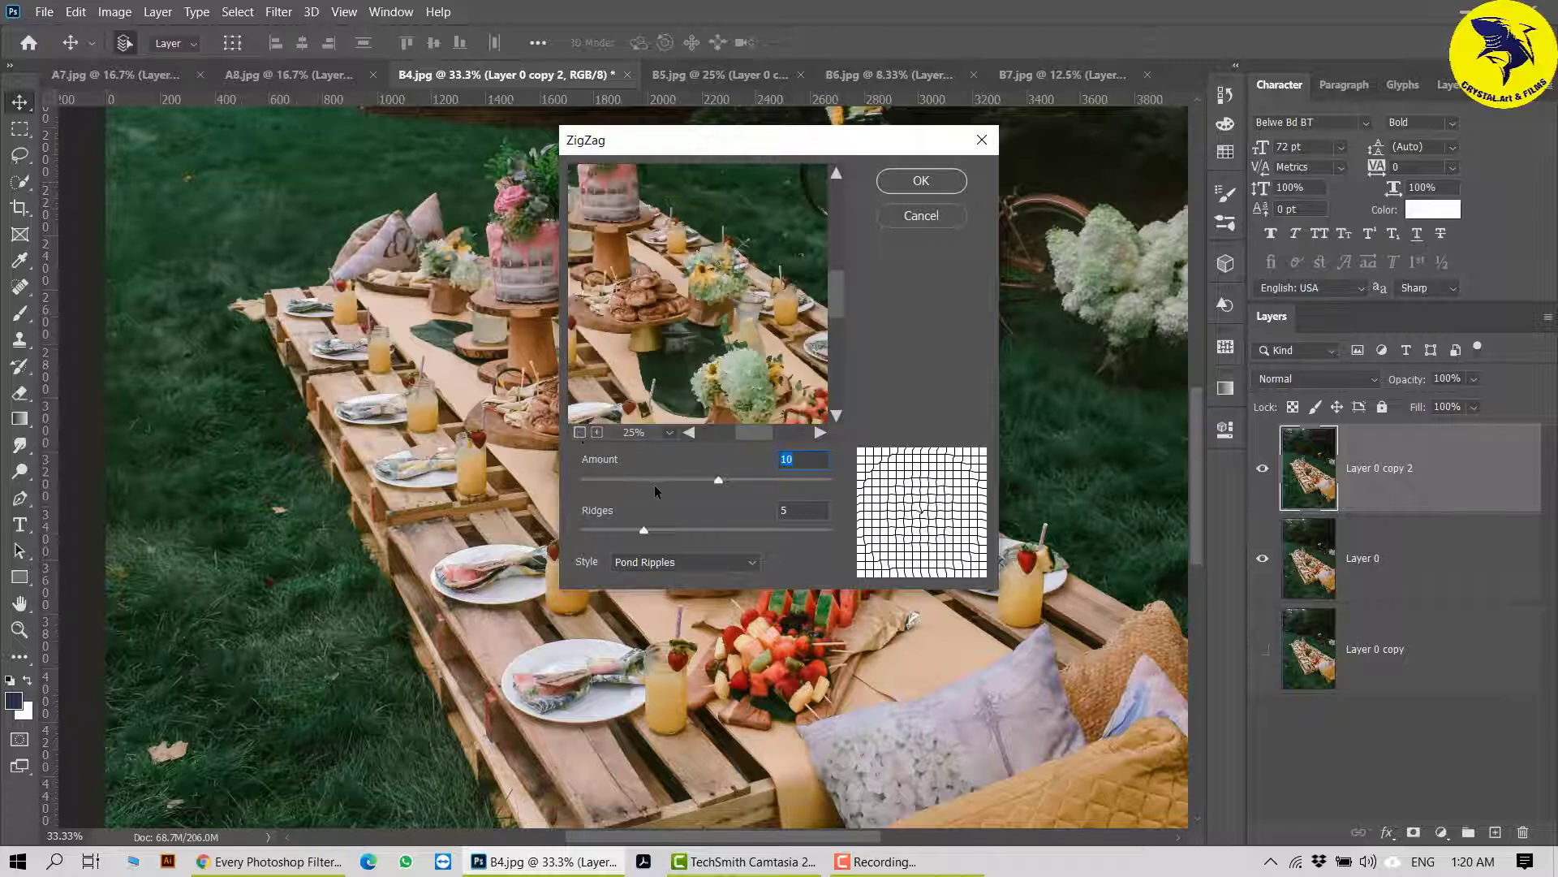
left_click_drag(715, 482, 797, 494)
left_click_drag(645, 530, 779, 531)
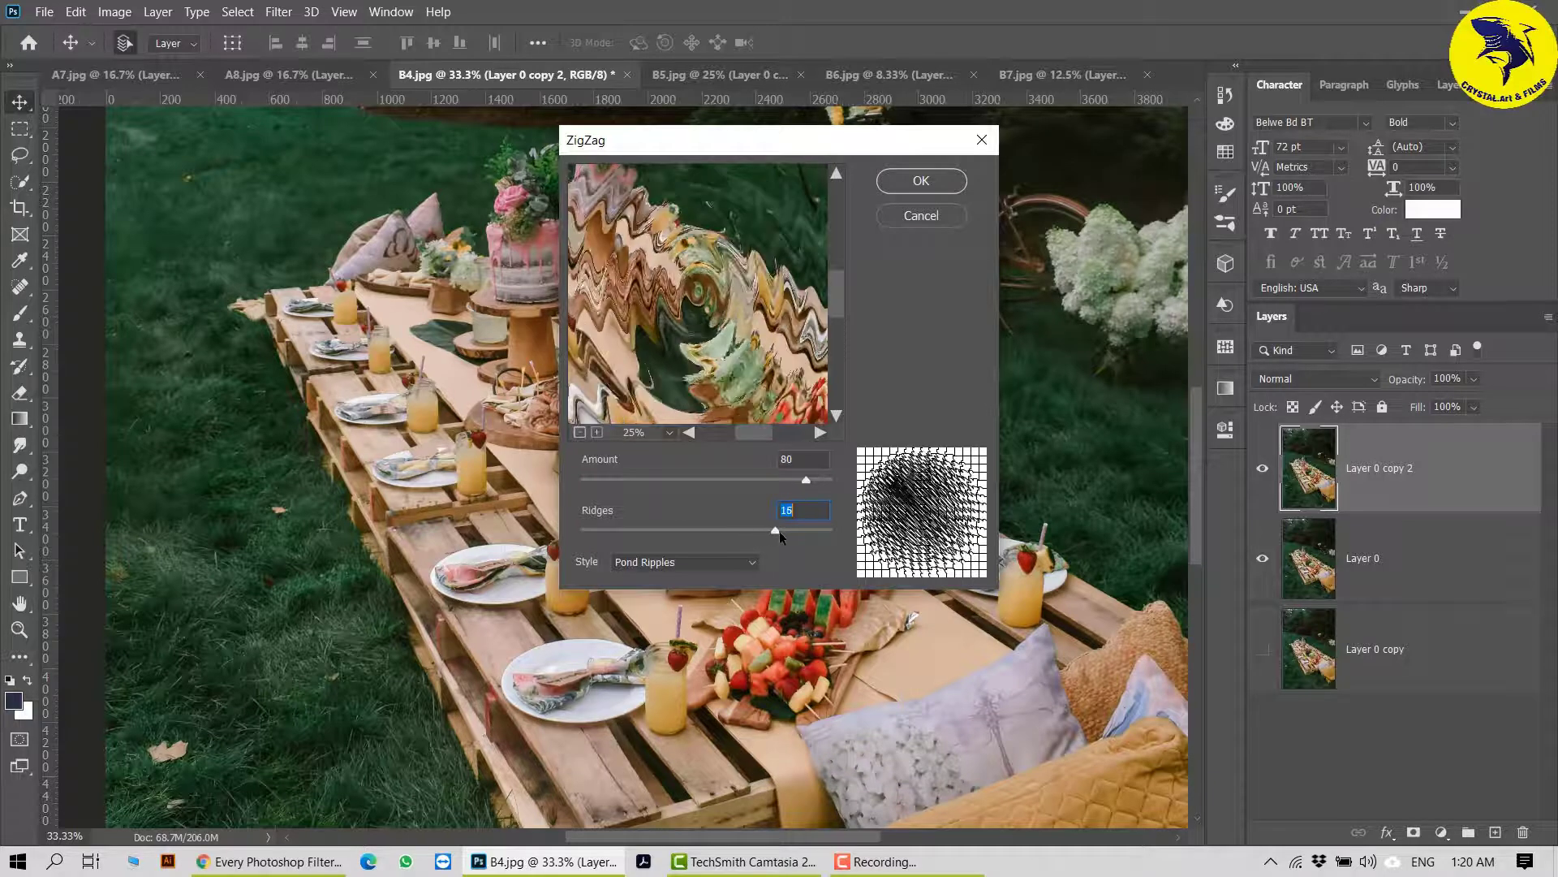
left_click(940, 177)
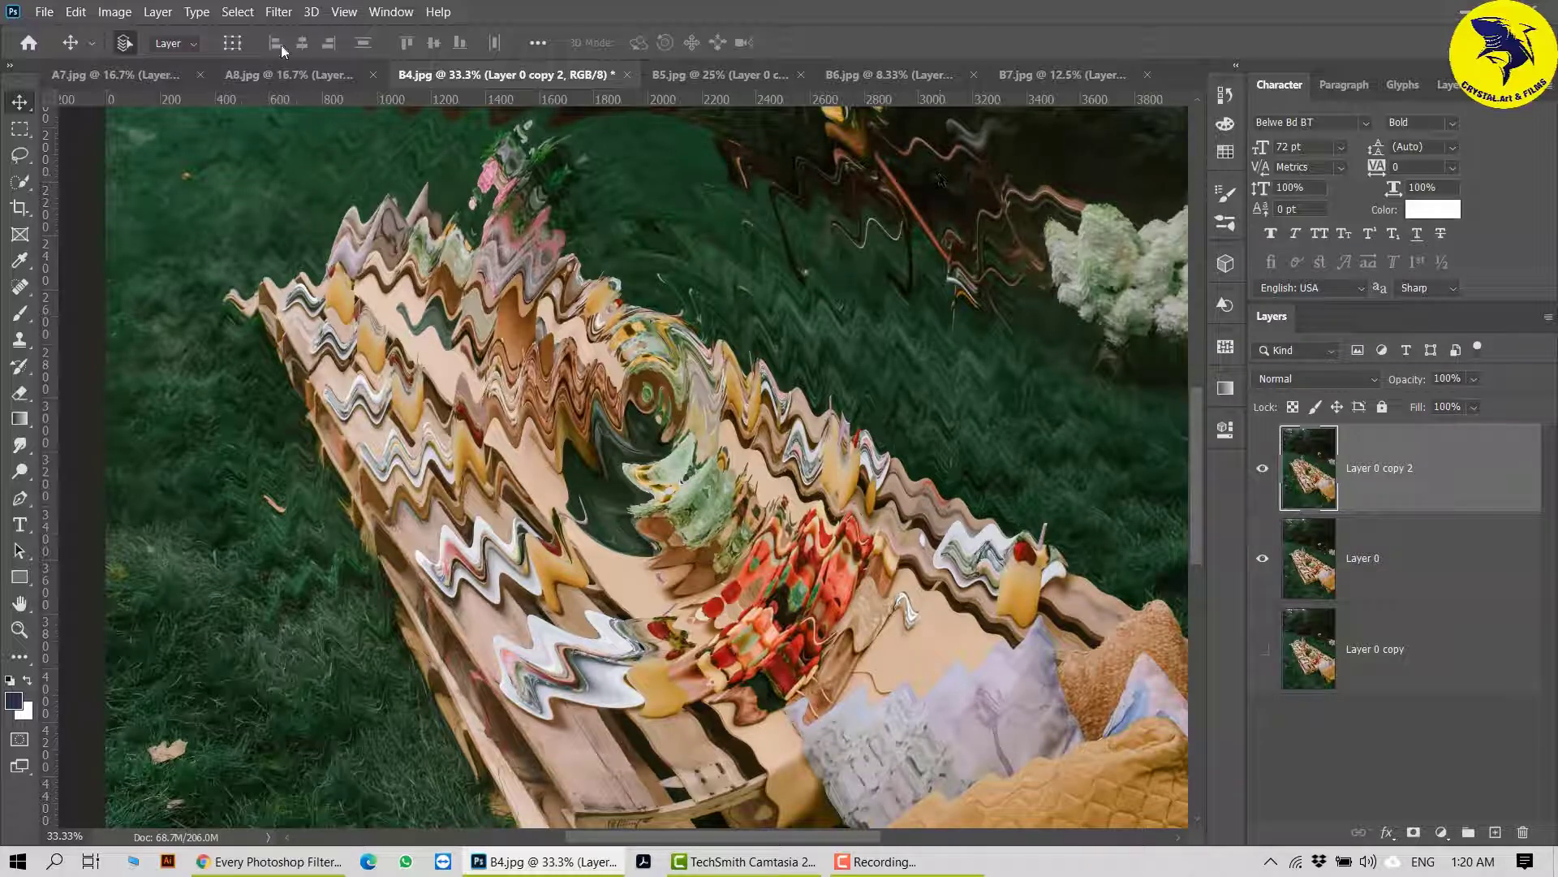
Step: Review A7.jpg and A8.jpg, toggling Layer 0 copy in A8.jpg to compare it with the Polar Coordinates result
left_click(122, 79)
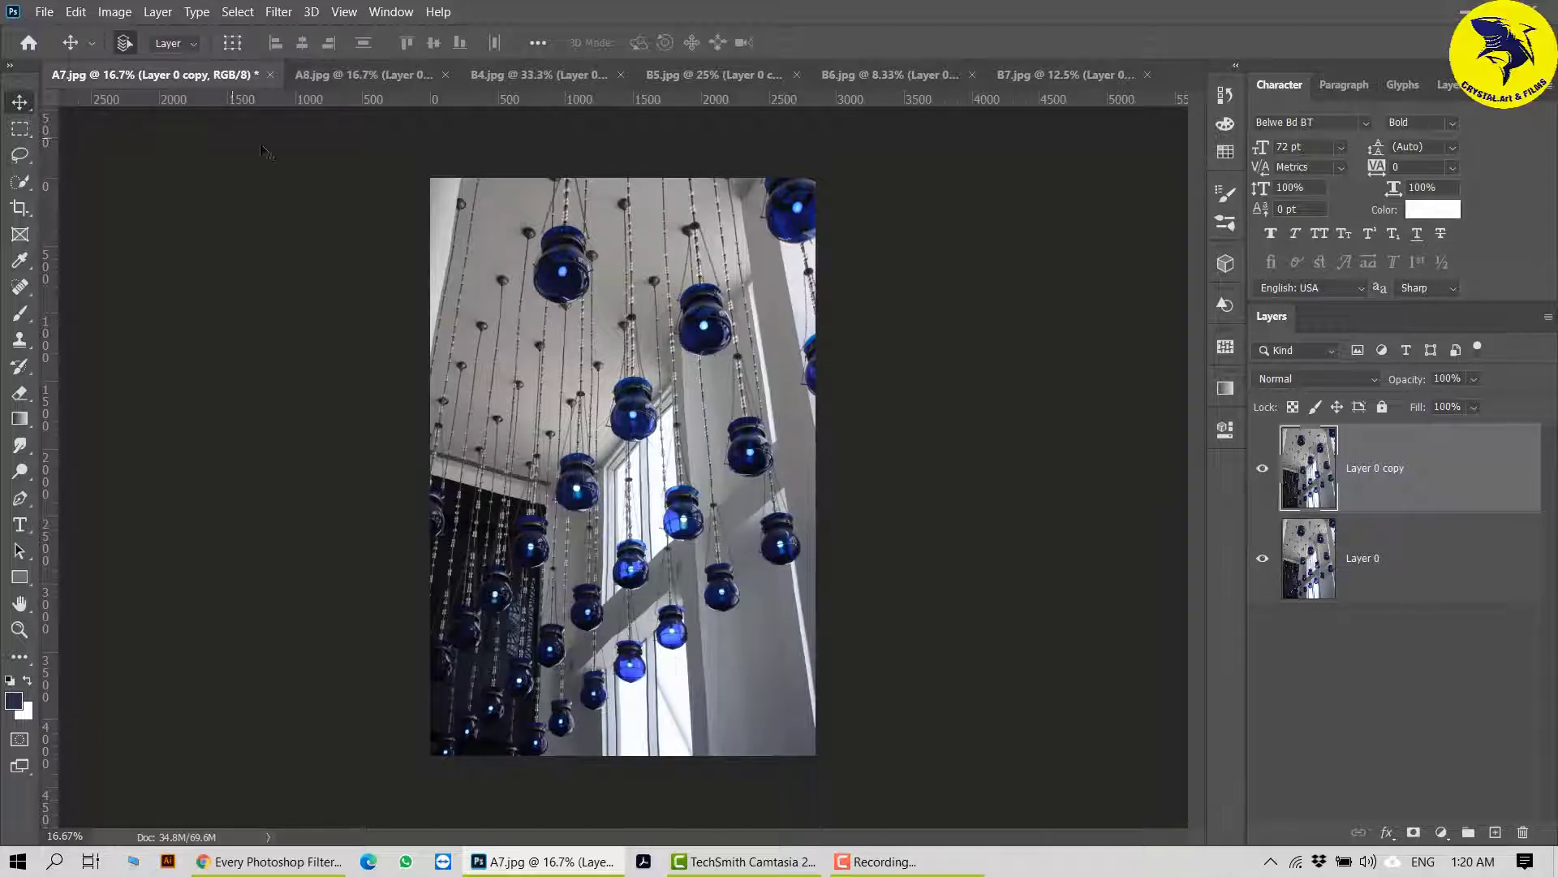
left_click(398, 78)
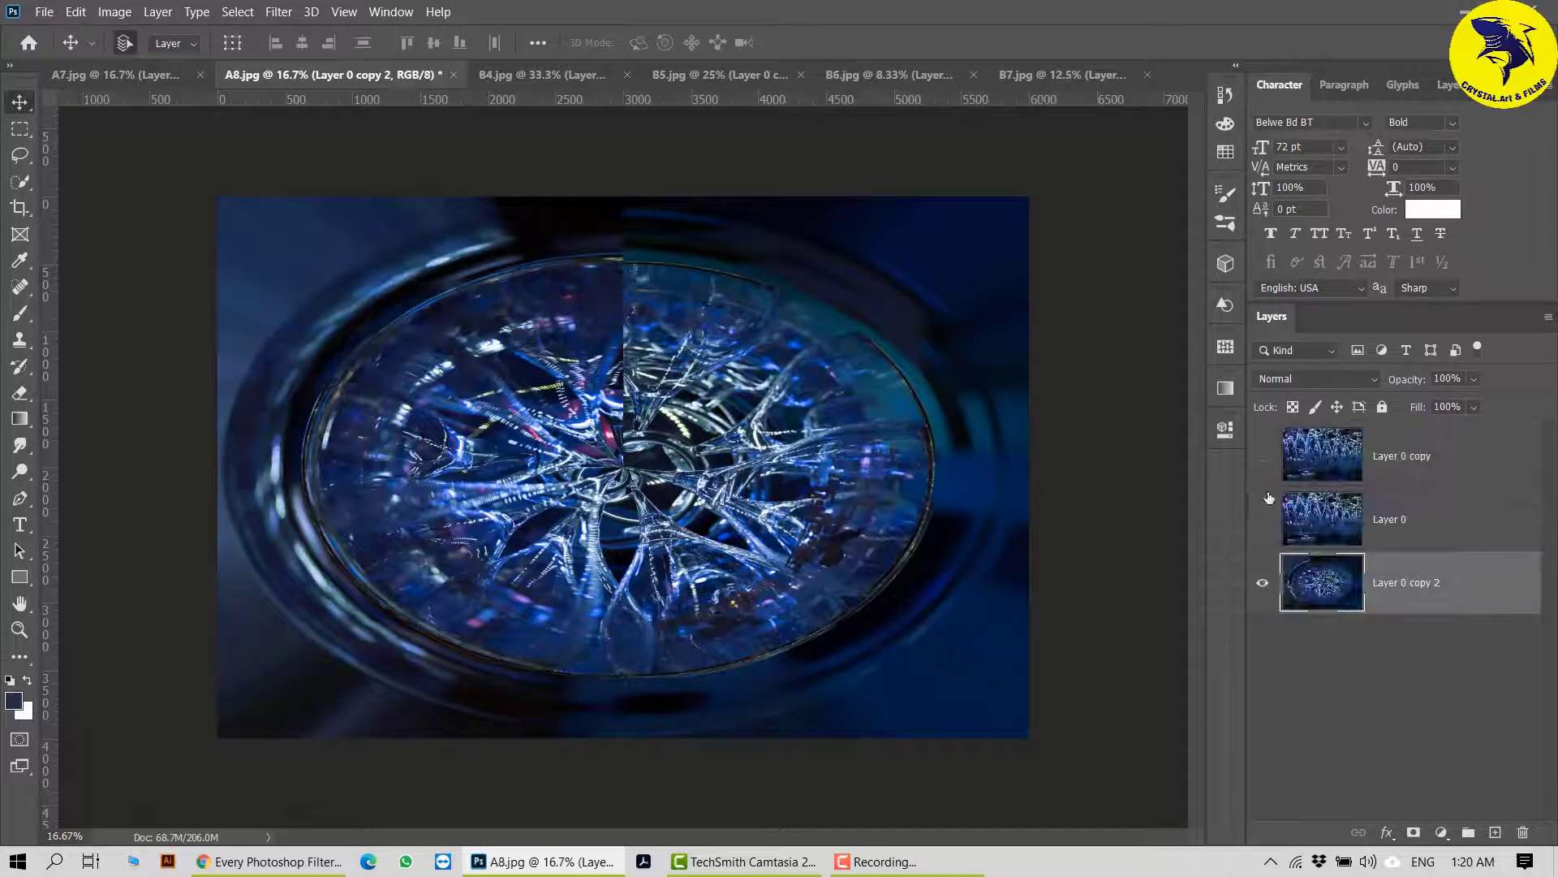
left_click(1263, 458)
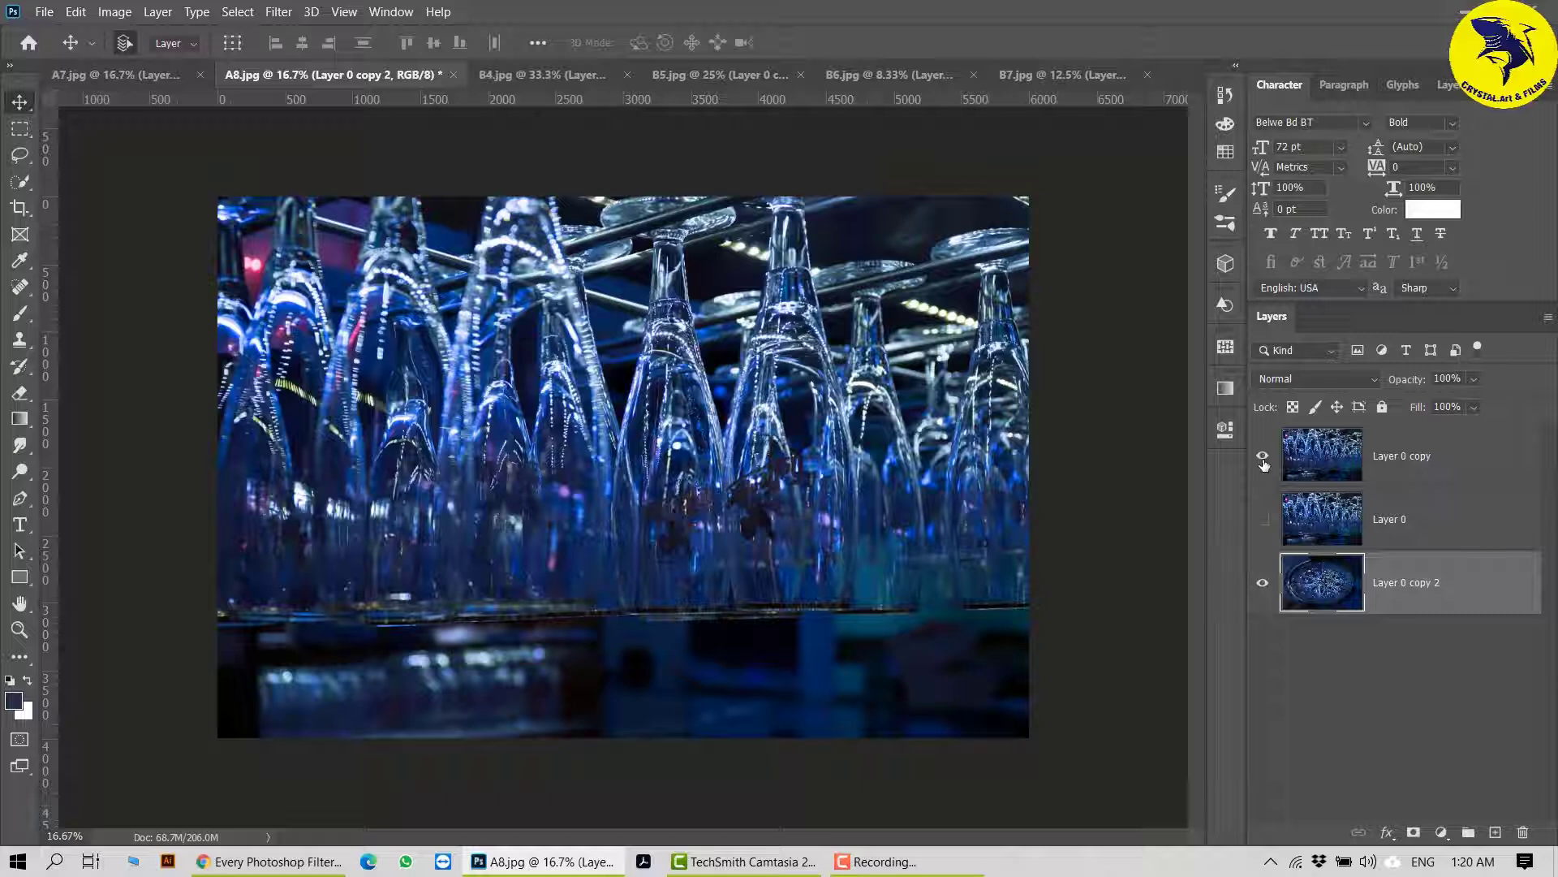
left_click(1263, 457)
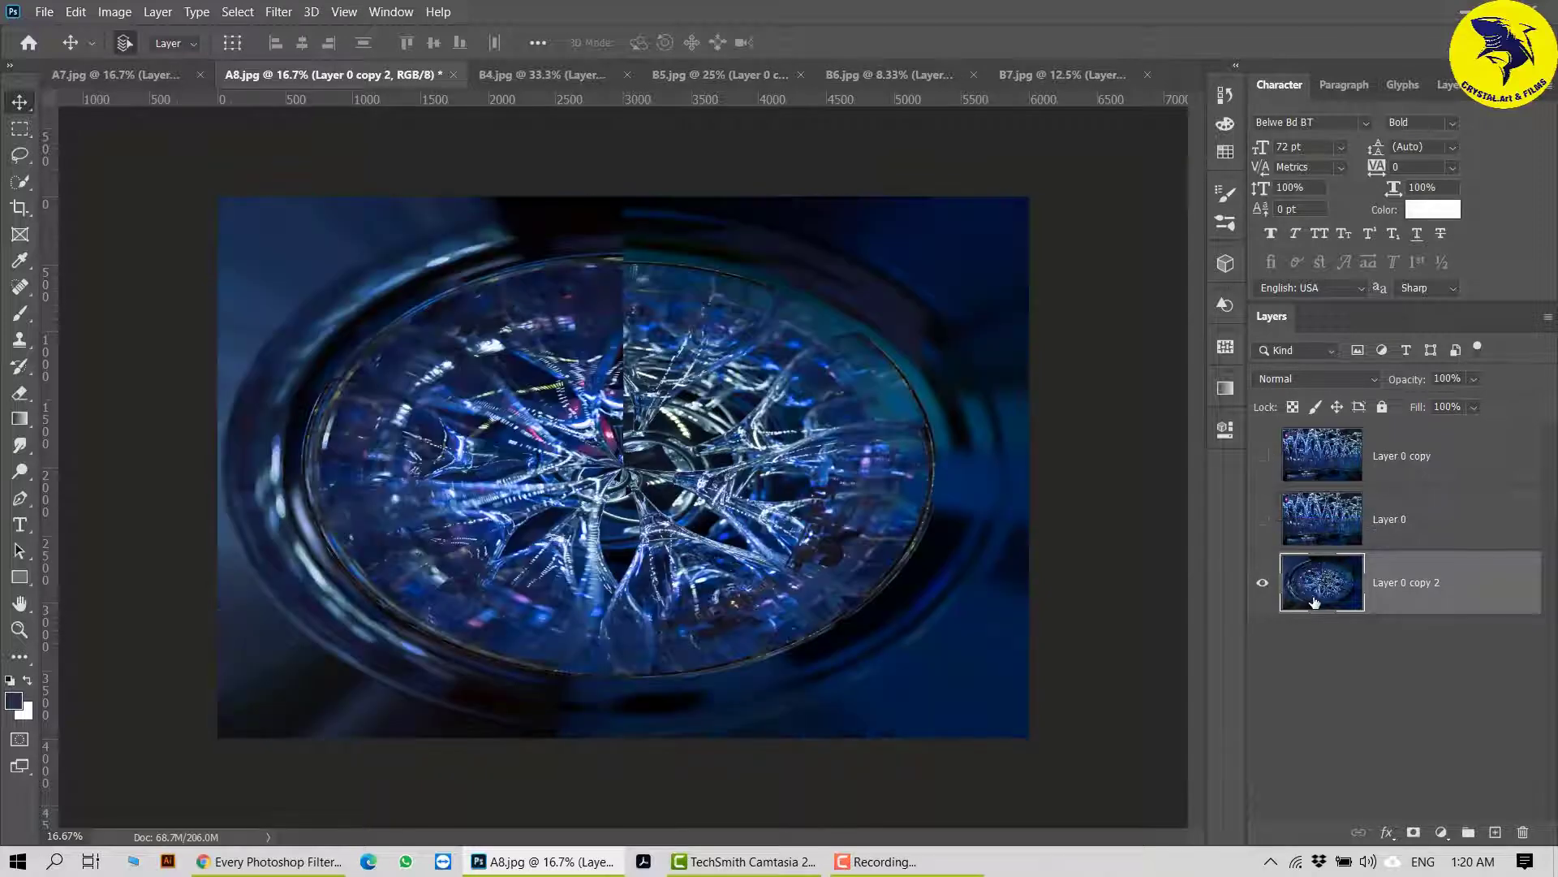
left_click(278, 12)
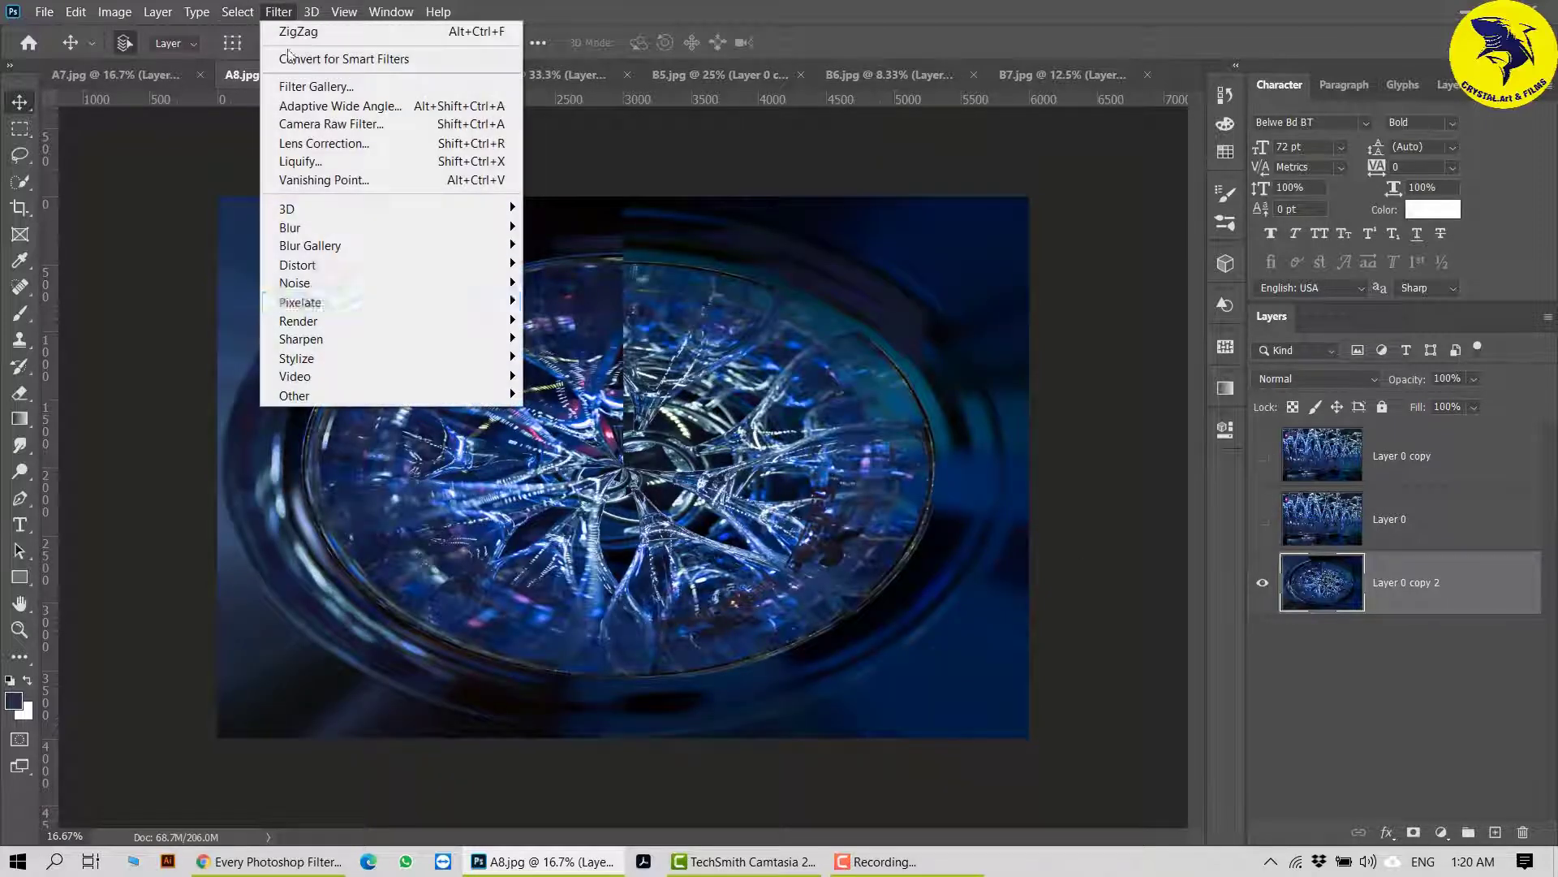
mouse_move(431, 267)
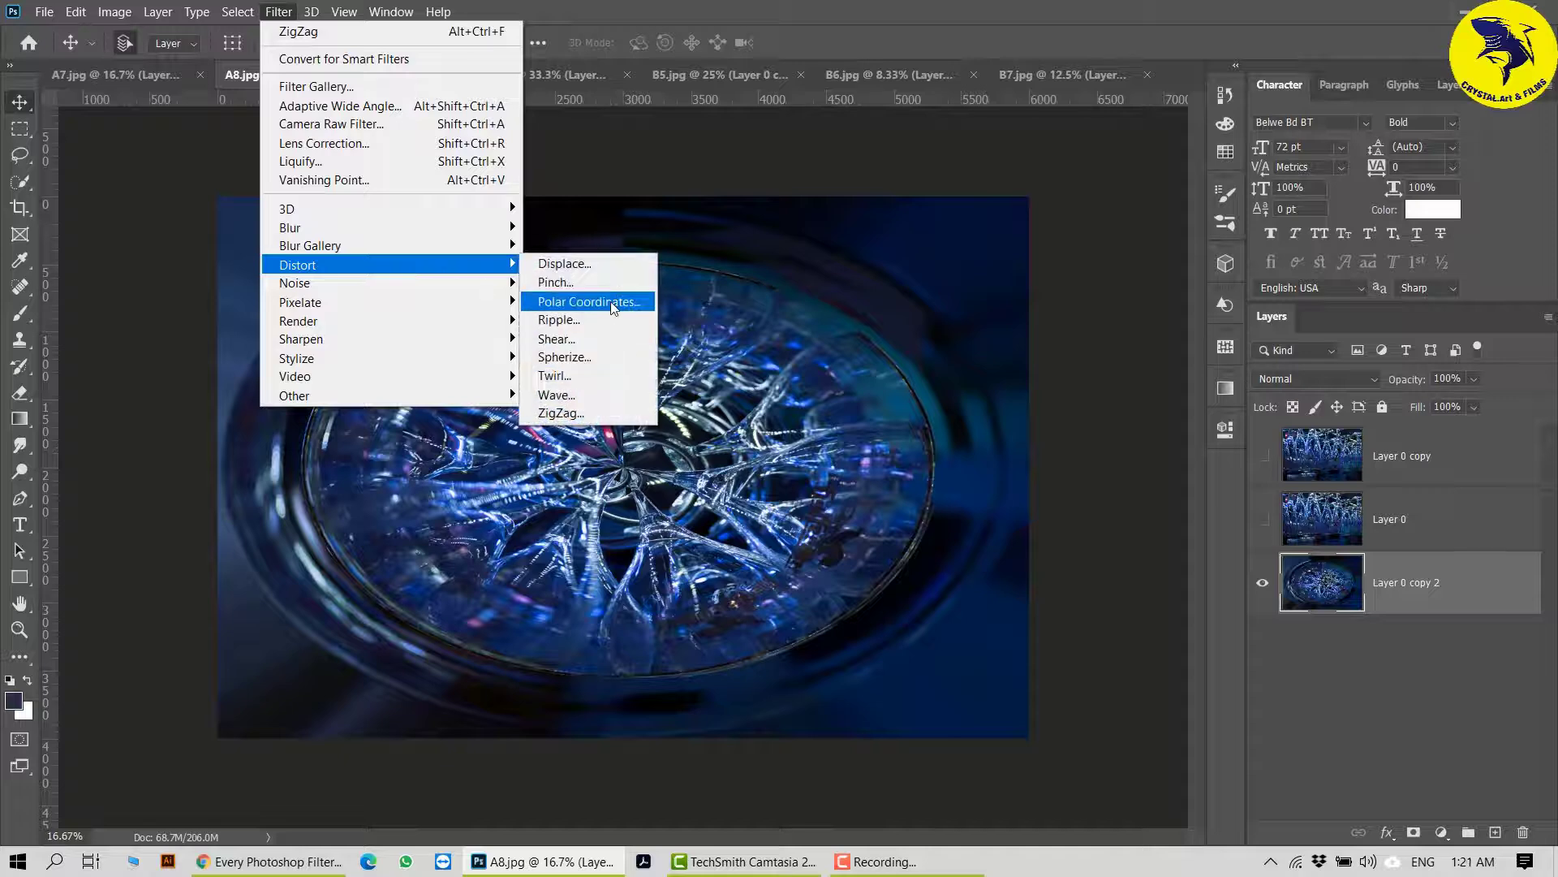
left_click(623, 94)
Step: Switch to B4.jpg, leave only the rippled Layer 0 copy visible and select it
left_click(544, 77)
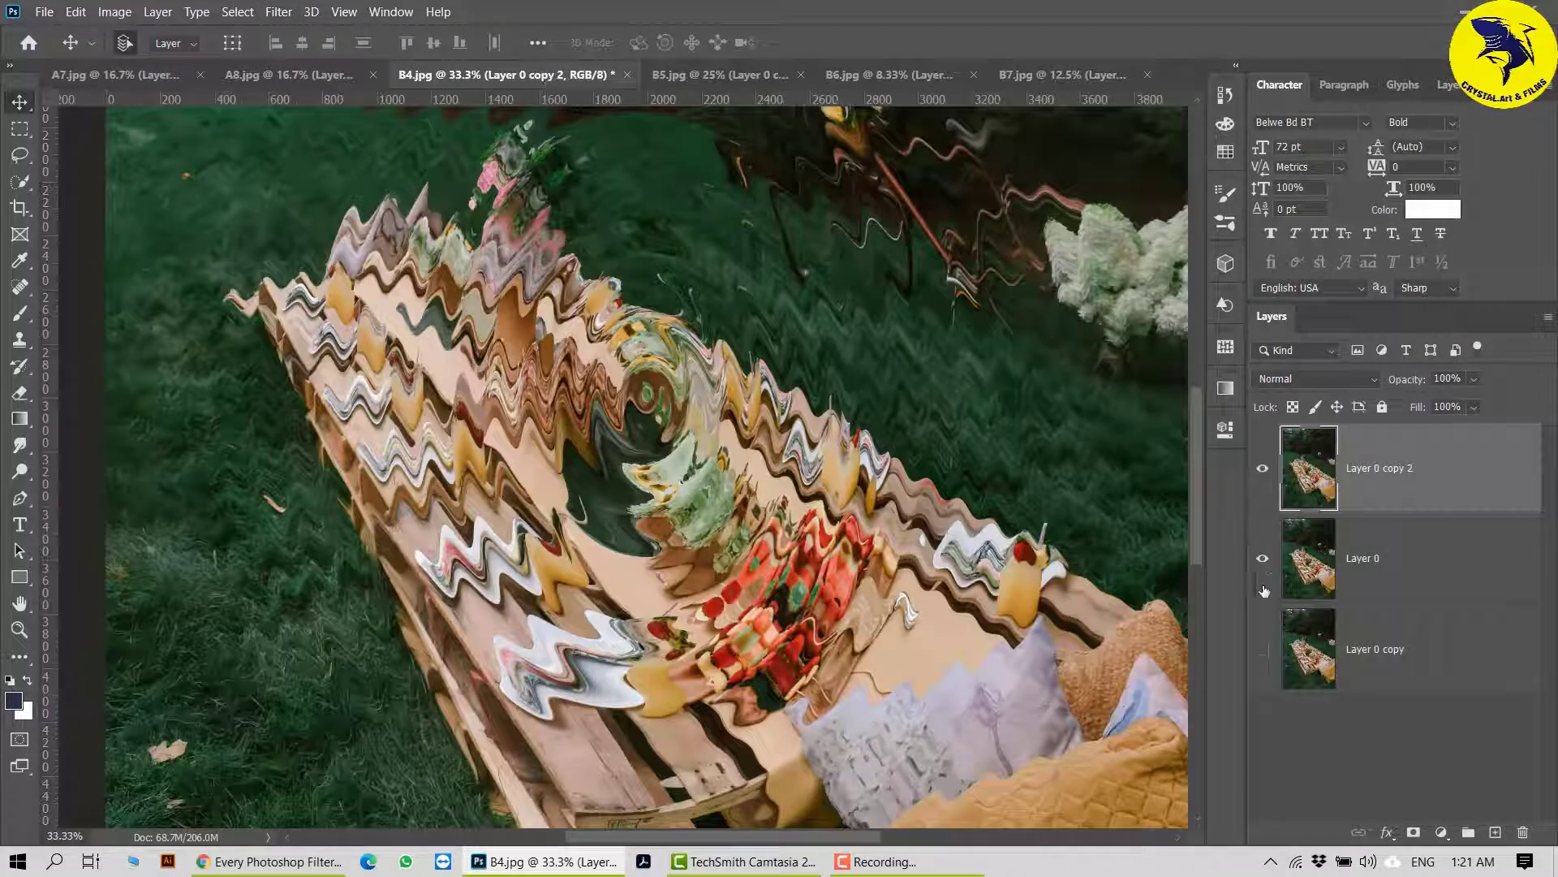
left_click(1263, 467)
left_click(1263, 649)
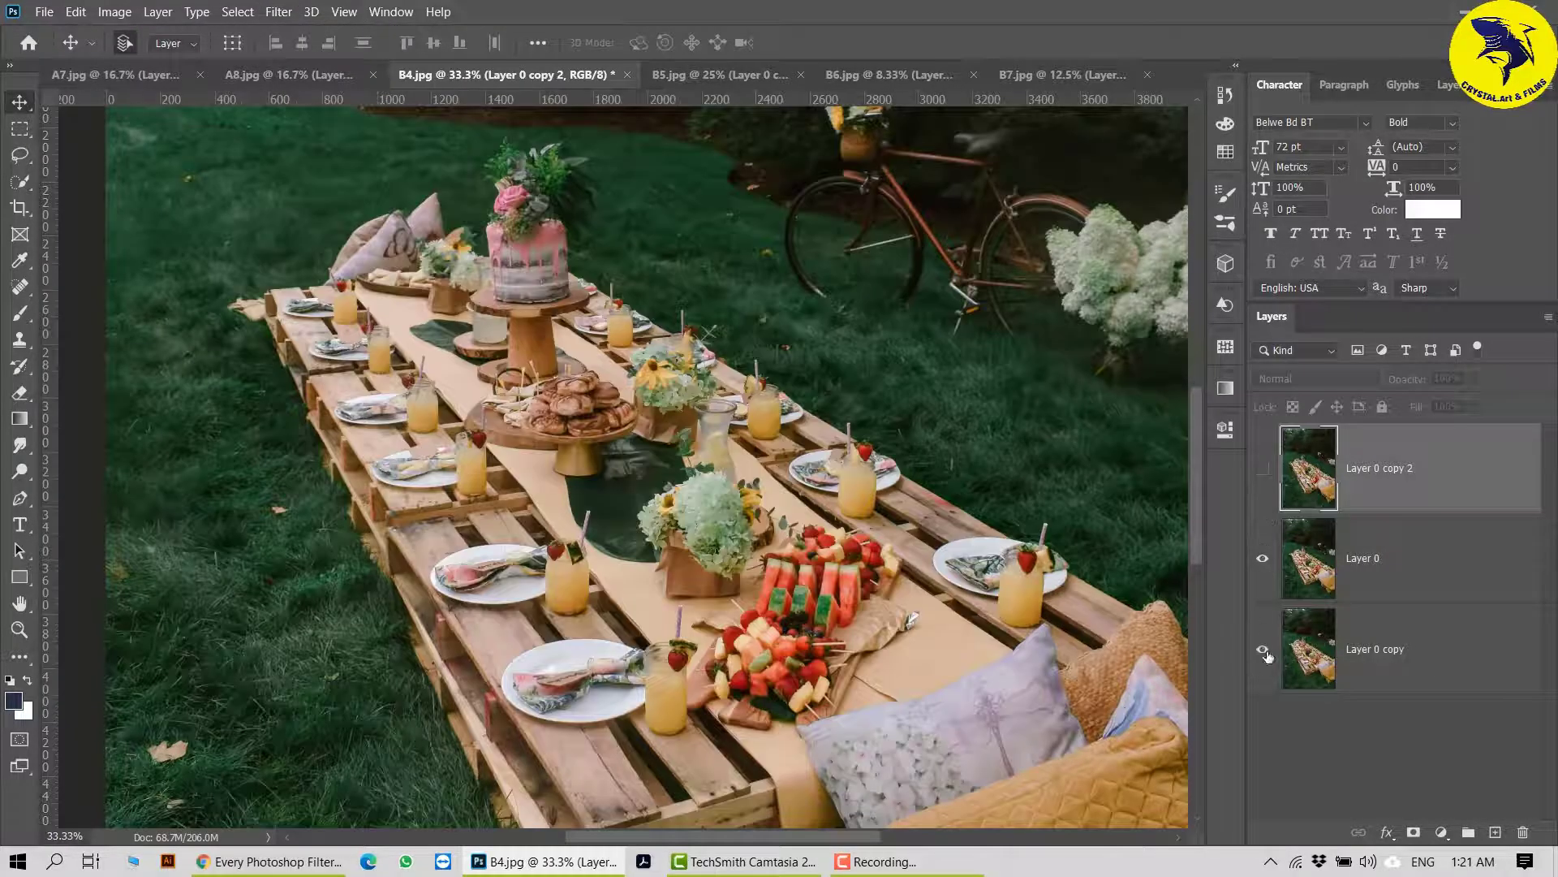
left_click(1263, 558)
left_click(1373, 649)
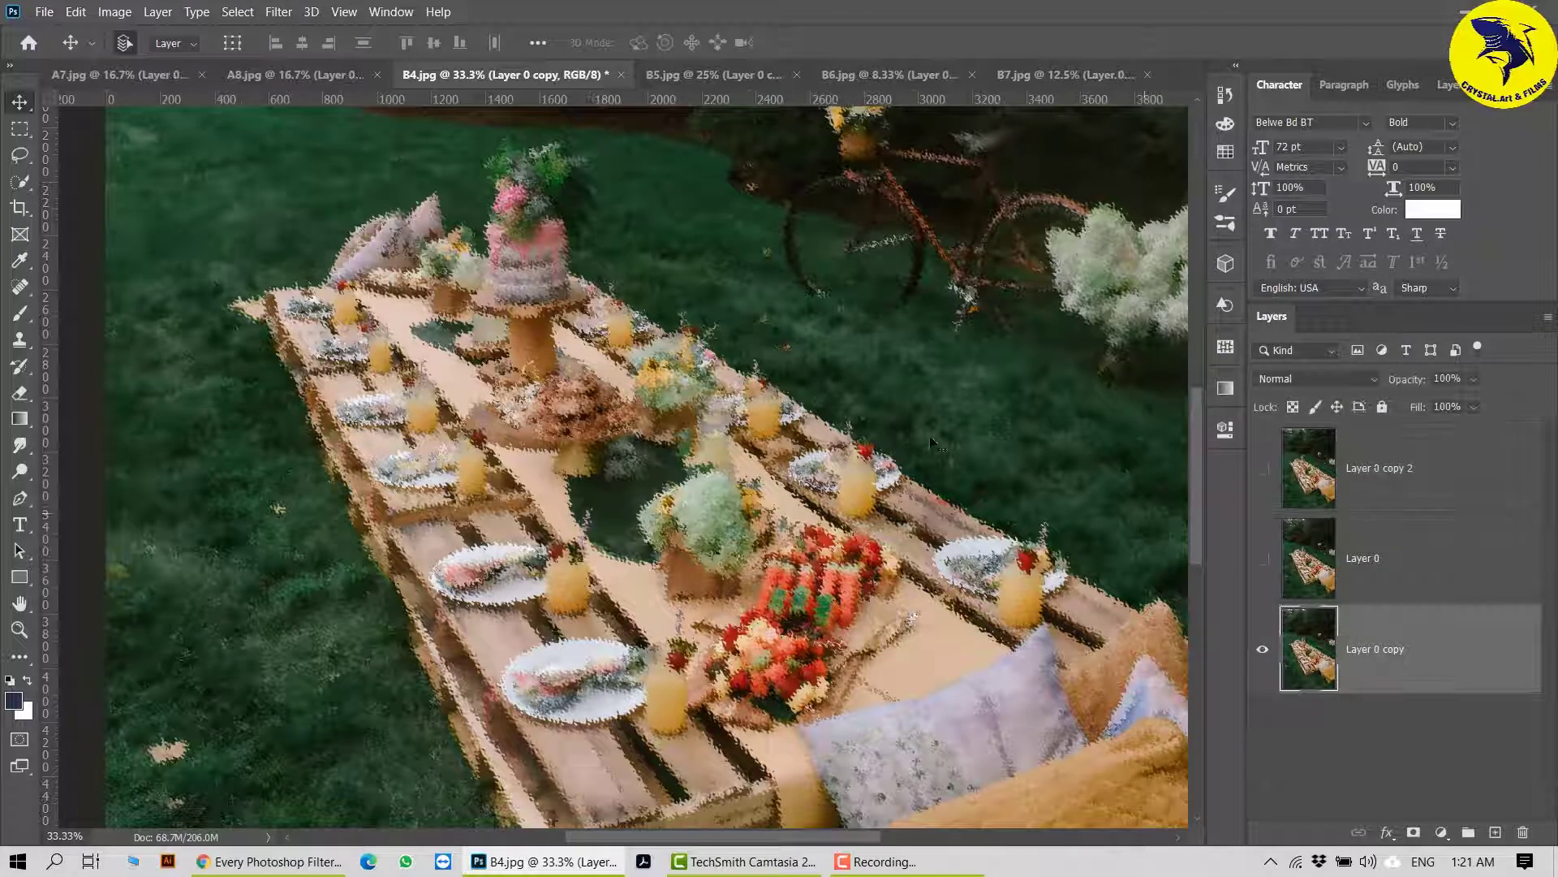
Step: Switch to B5.jpg, hide Layer 0 copy 2, show and select Layer 0 copy, and locate the Shear filter
left_click(698, 75)
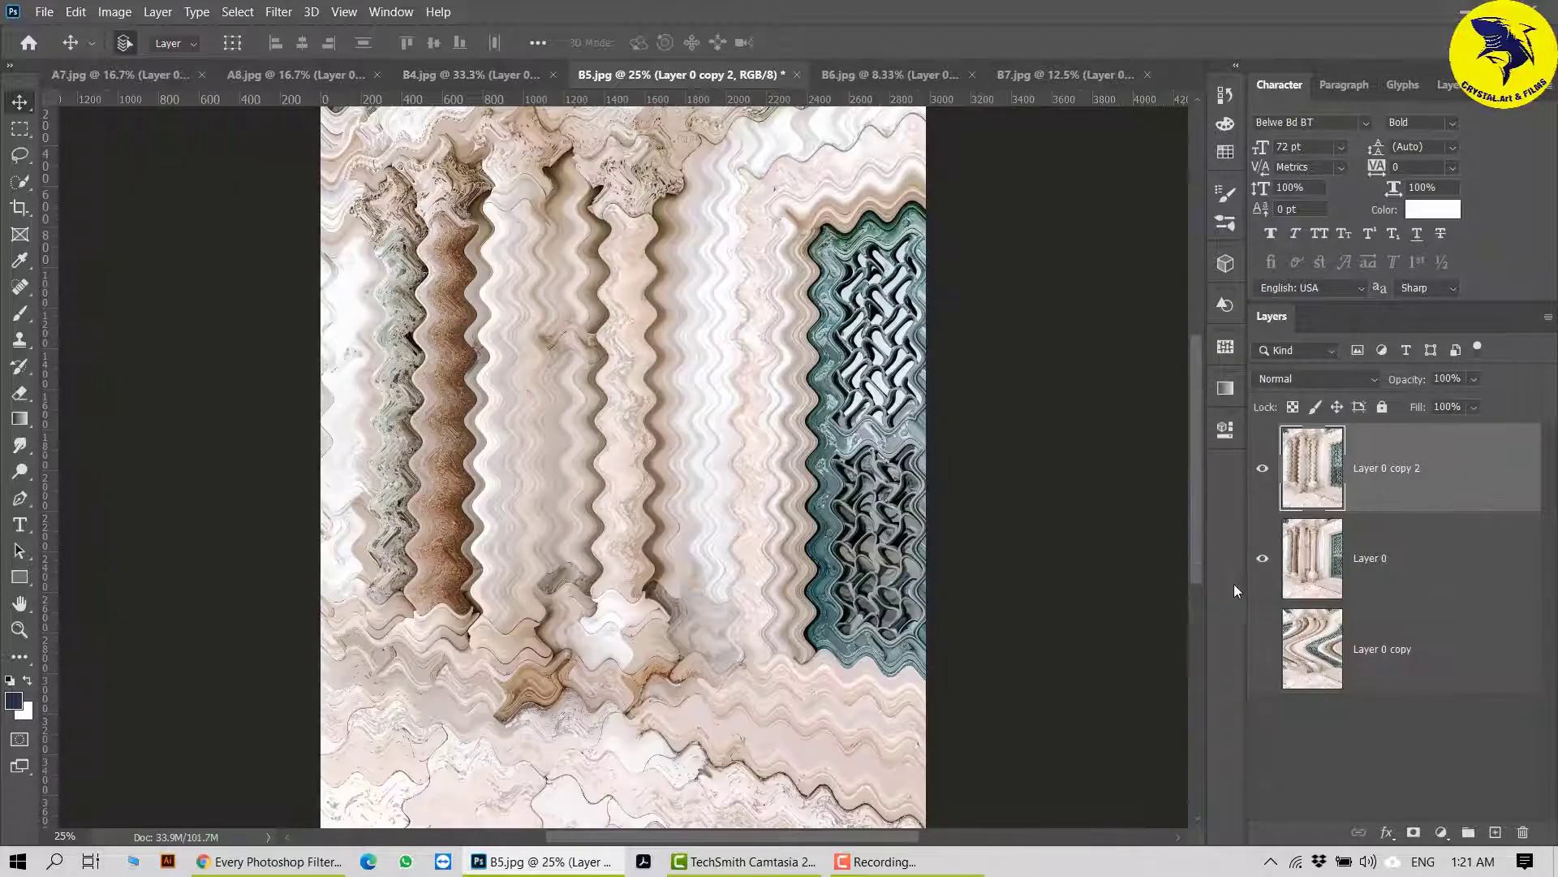
left_click(1263, 469)
left_click(1263, 651)
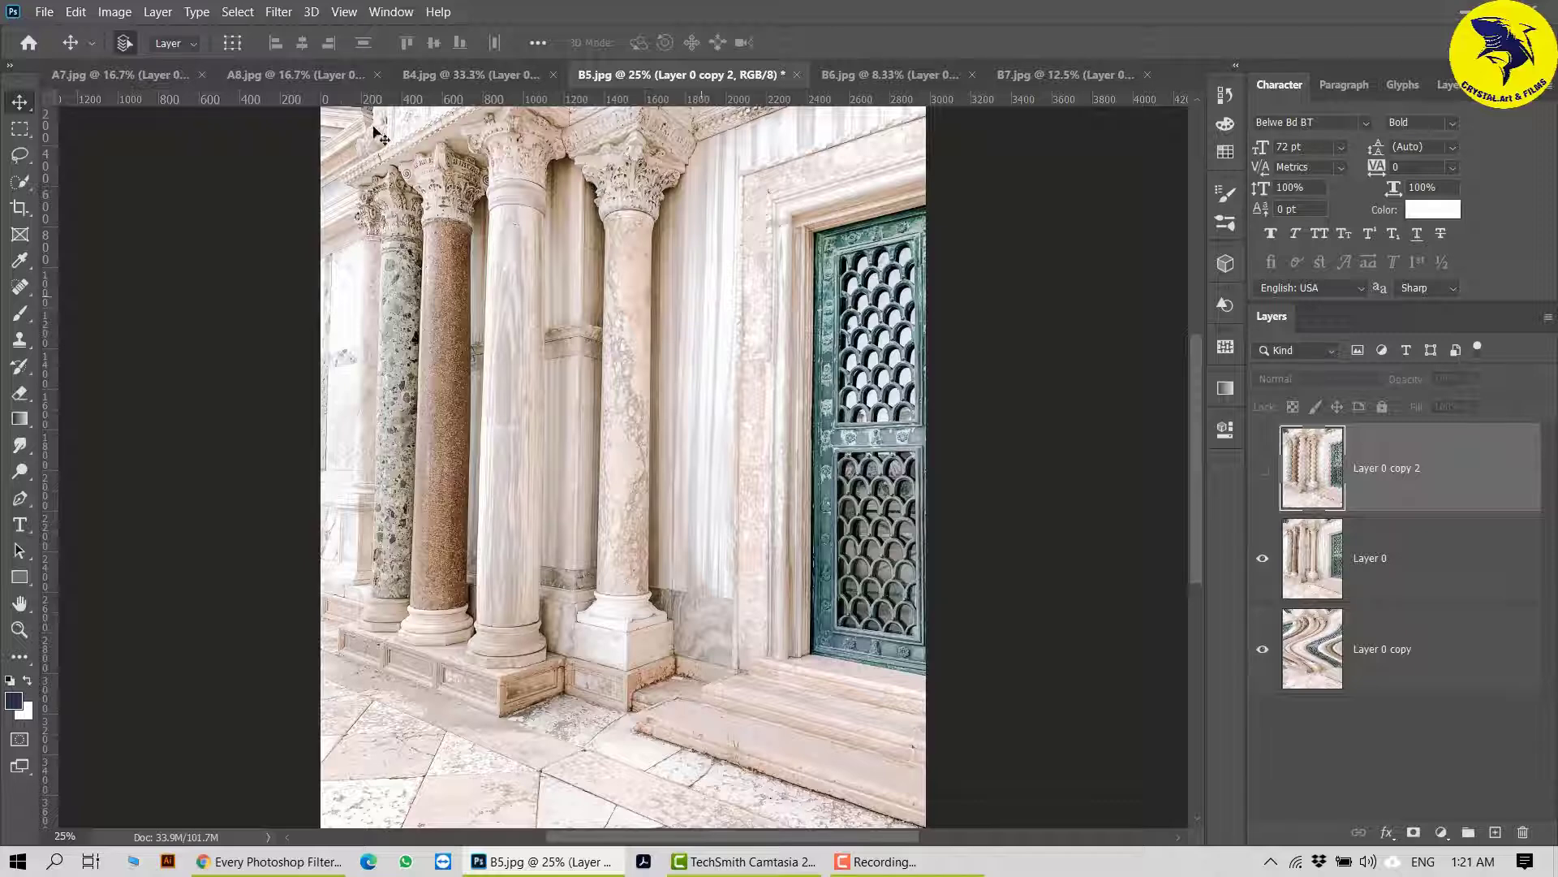
left_click(279, 12)
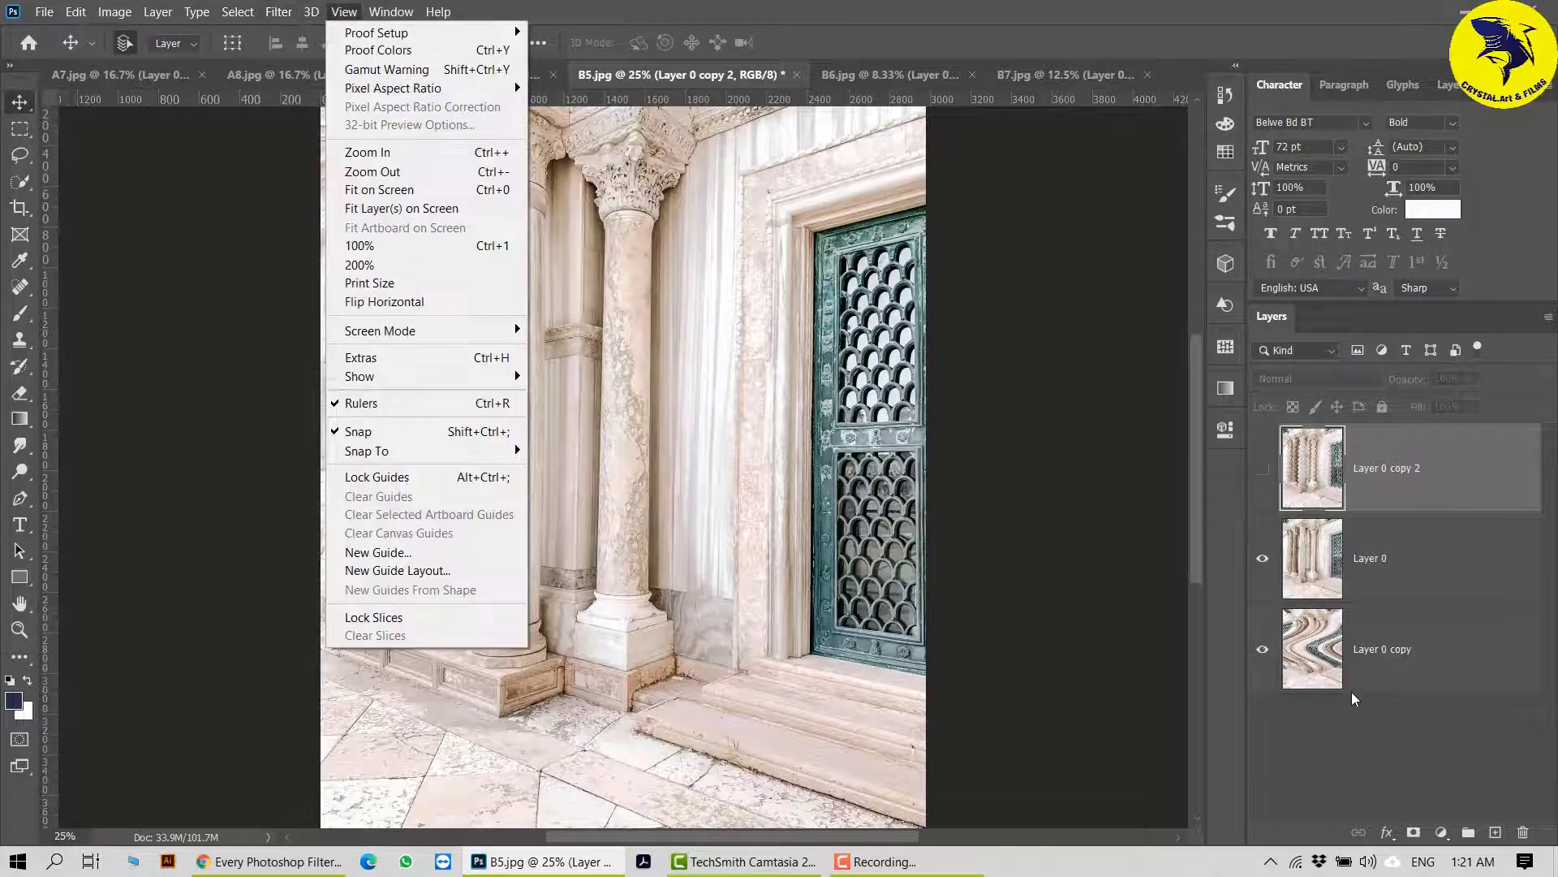
left_click(1352, 666)
left_click(276, 11)
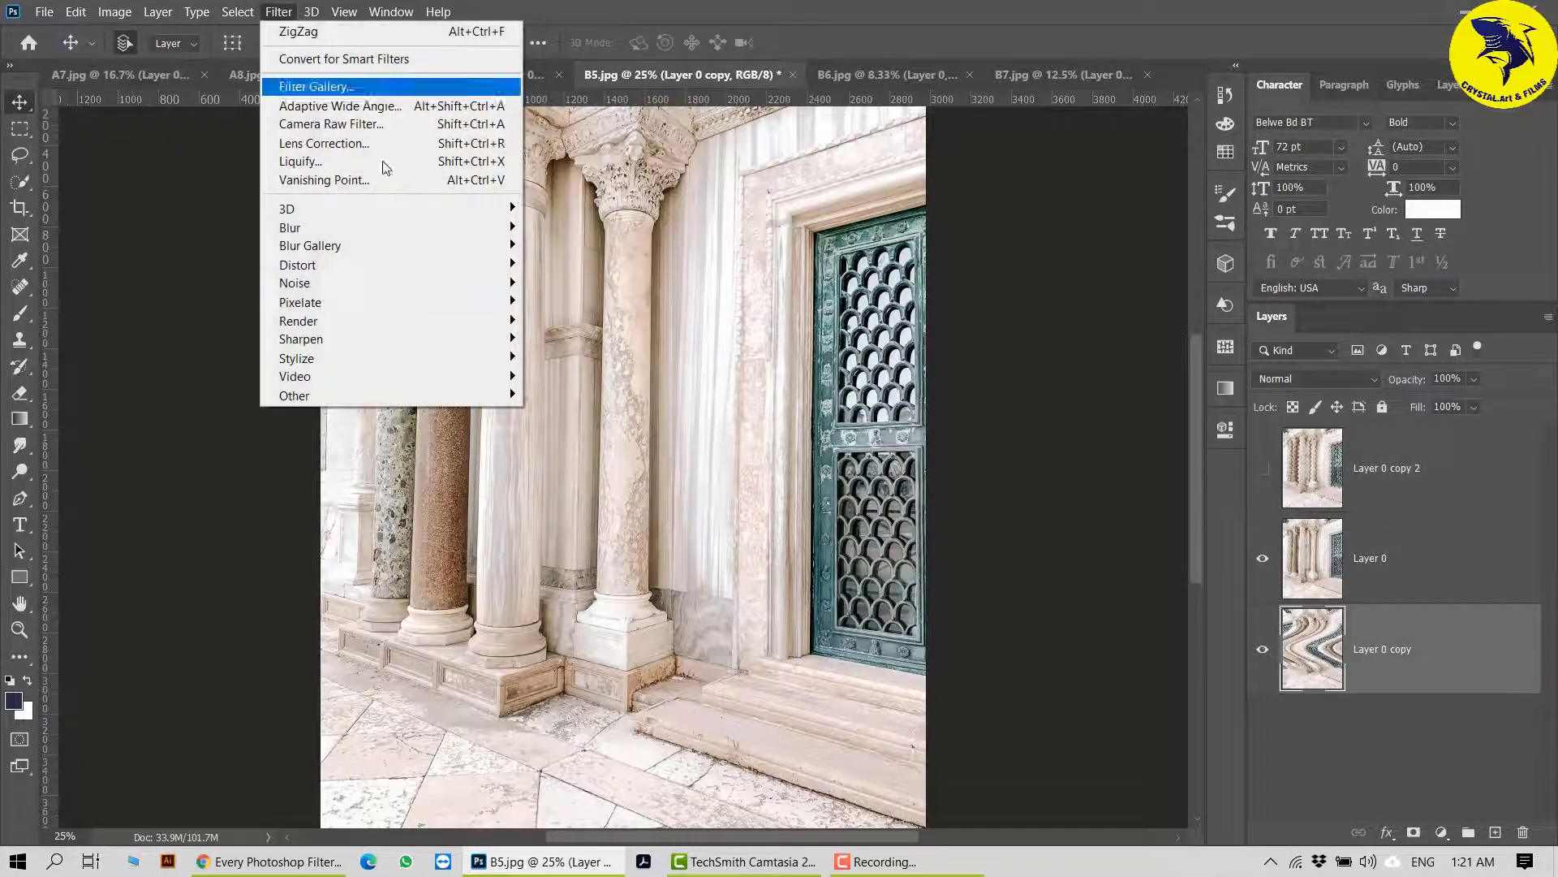
mouse_move(469, 277)
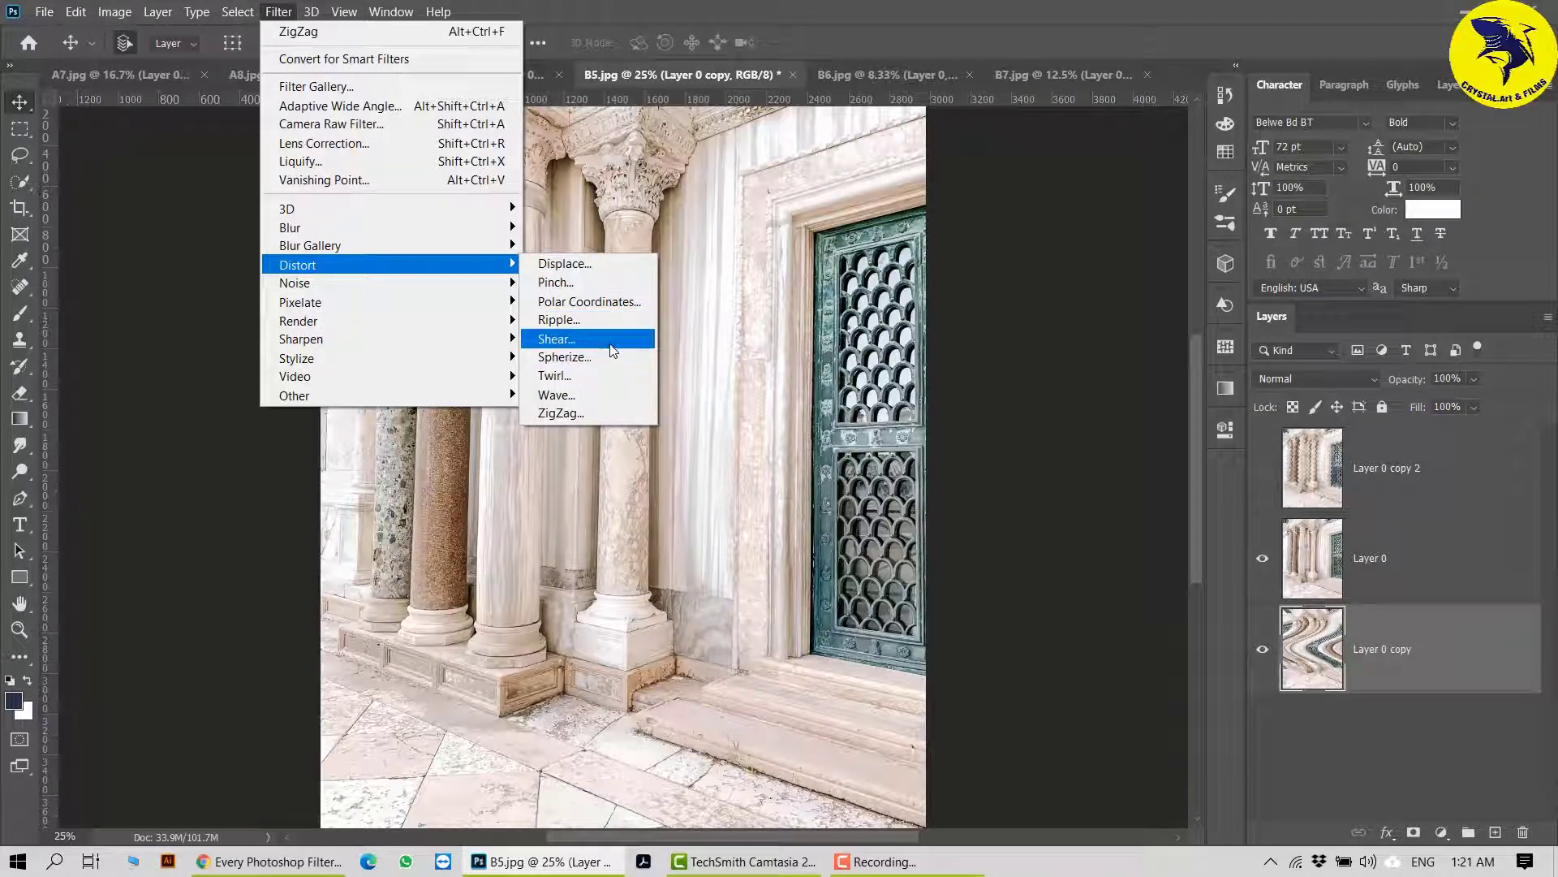
Step: Leave the Shear filter unapplied and hide Layer 0 in B5.jpg so only the sheared Layer 0 copy is visible
left_click(1114, 570)
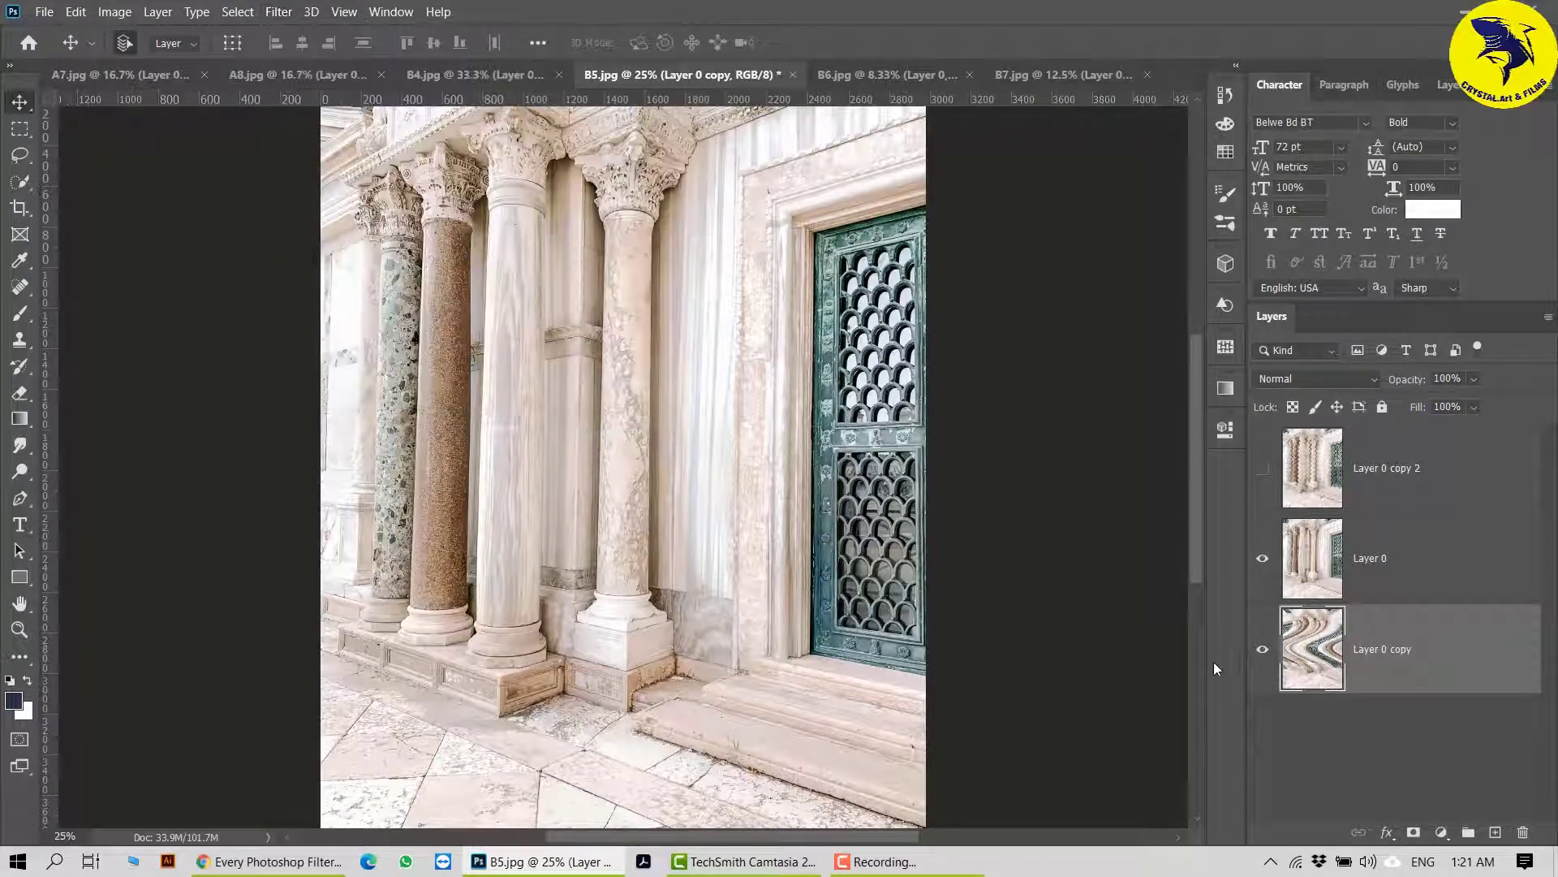
left_click(1263, 649)
left_click(1264, 559)
left_click(1263, 649)
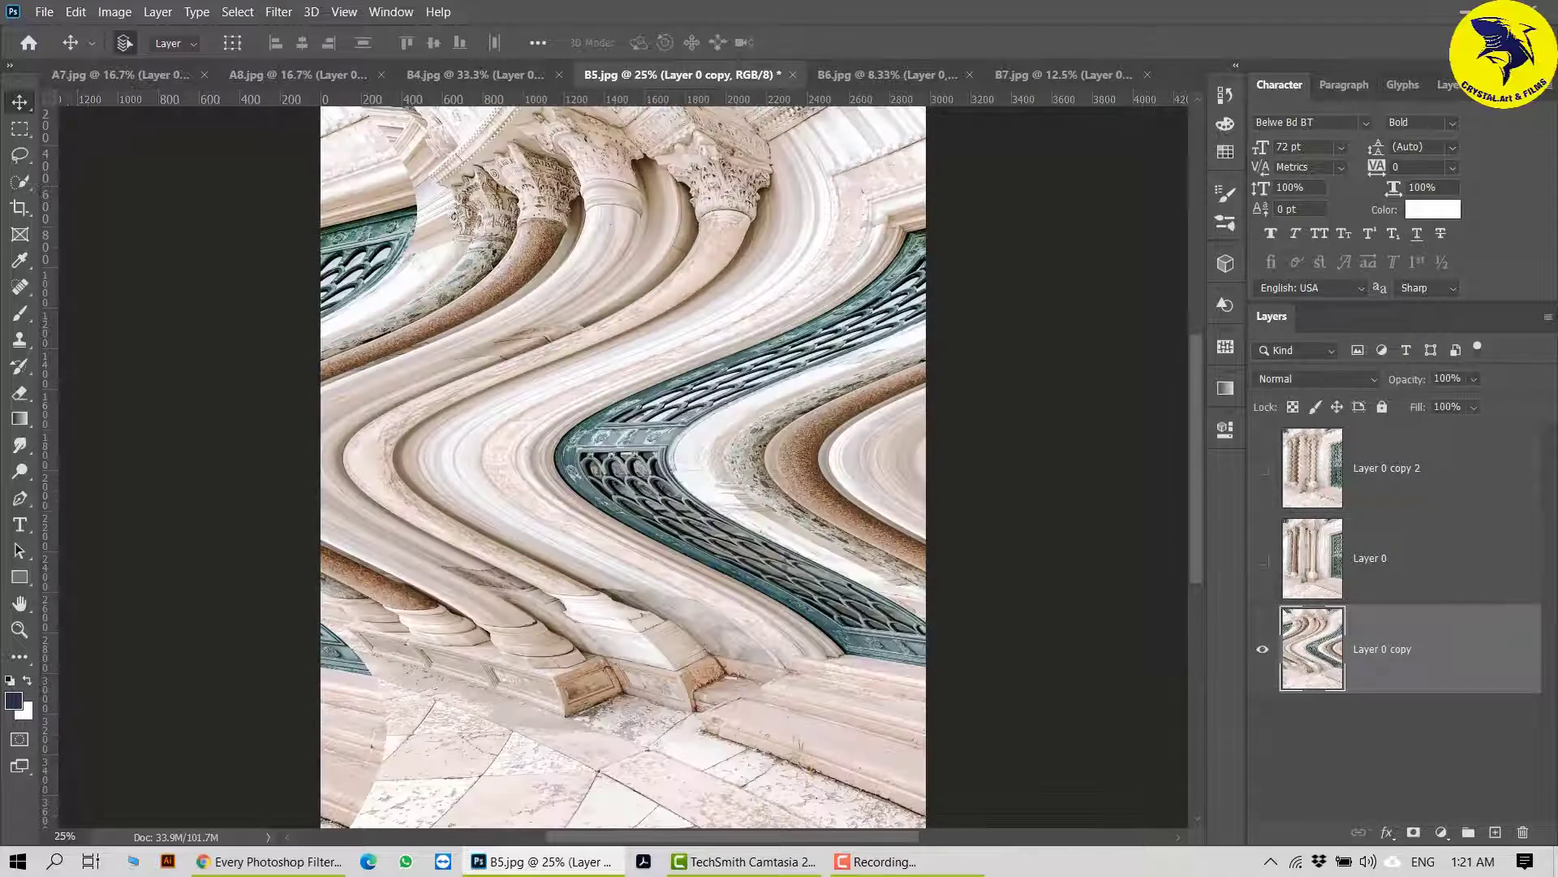
Step: Switch to B6.jpg to review its distorted Layer 0 and locate the Spherize filter
left_click(884, 76)
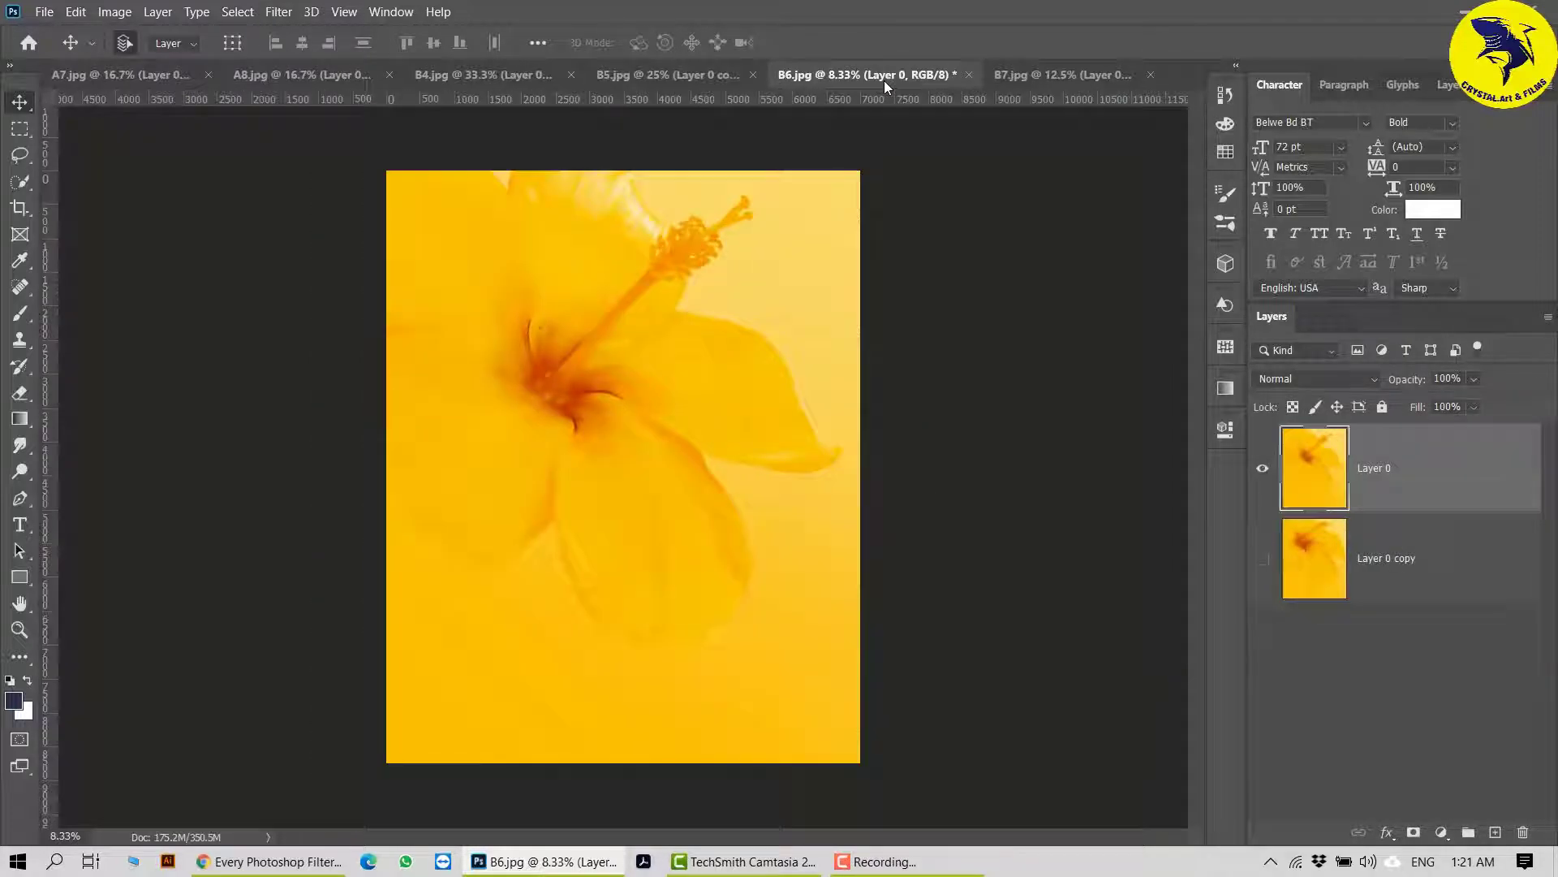
left_click(278, 11)
mouse_move(379, 267)
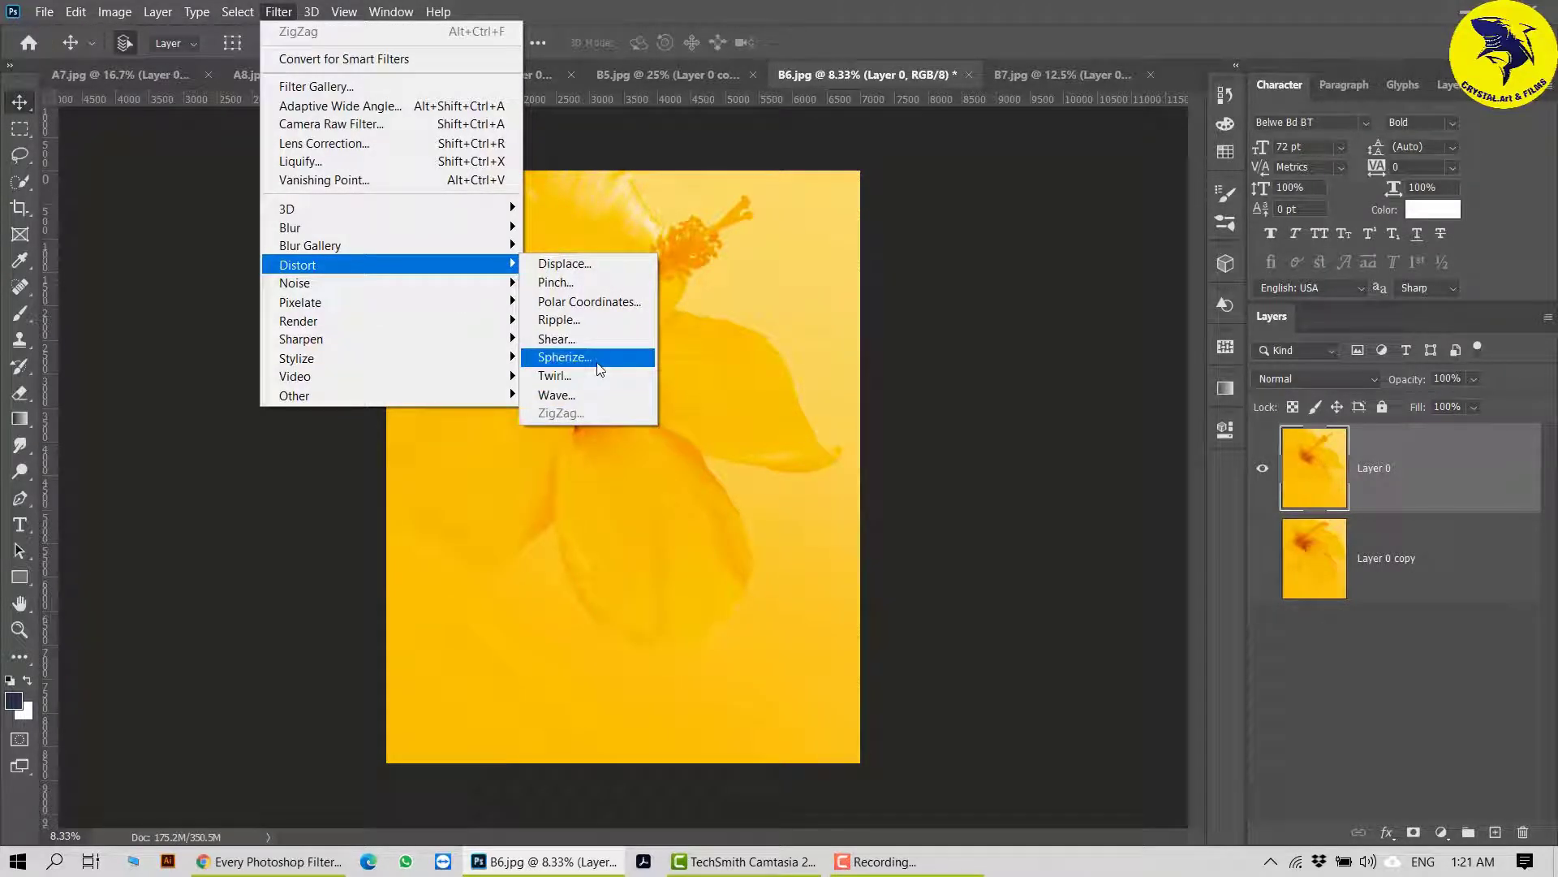
left_click(681, 371)
Step: Switch to B7.jpg and review the Twirl filter settings on Layer 0 copy, closing them without applying
left_click(1064, 74)
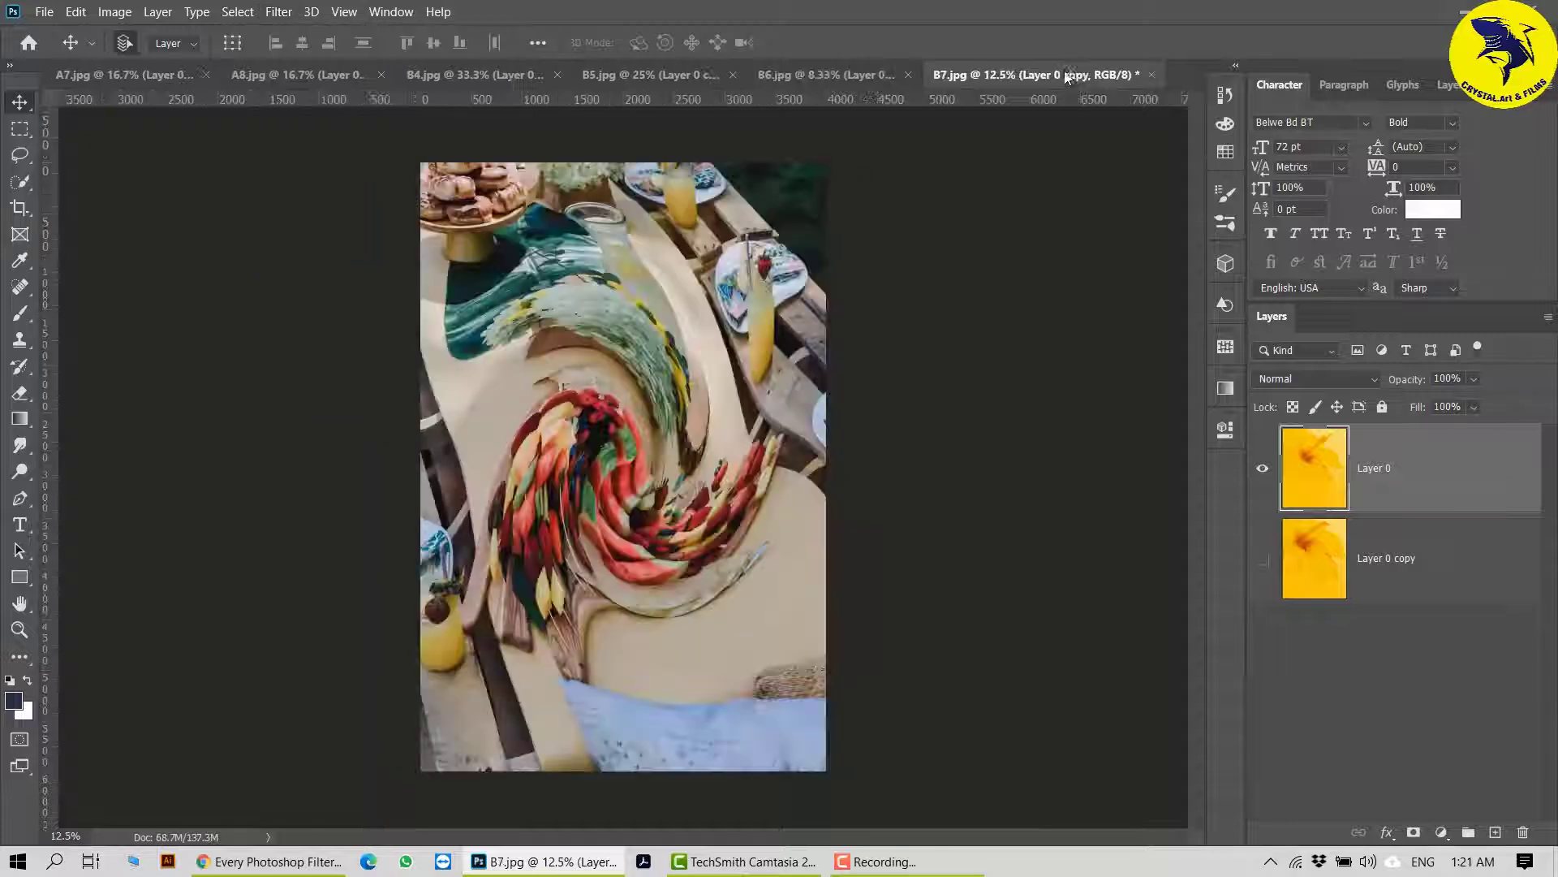
left_click(279, 11)
mouse_move(381, 266)
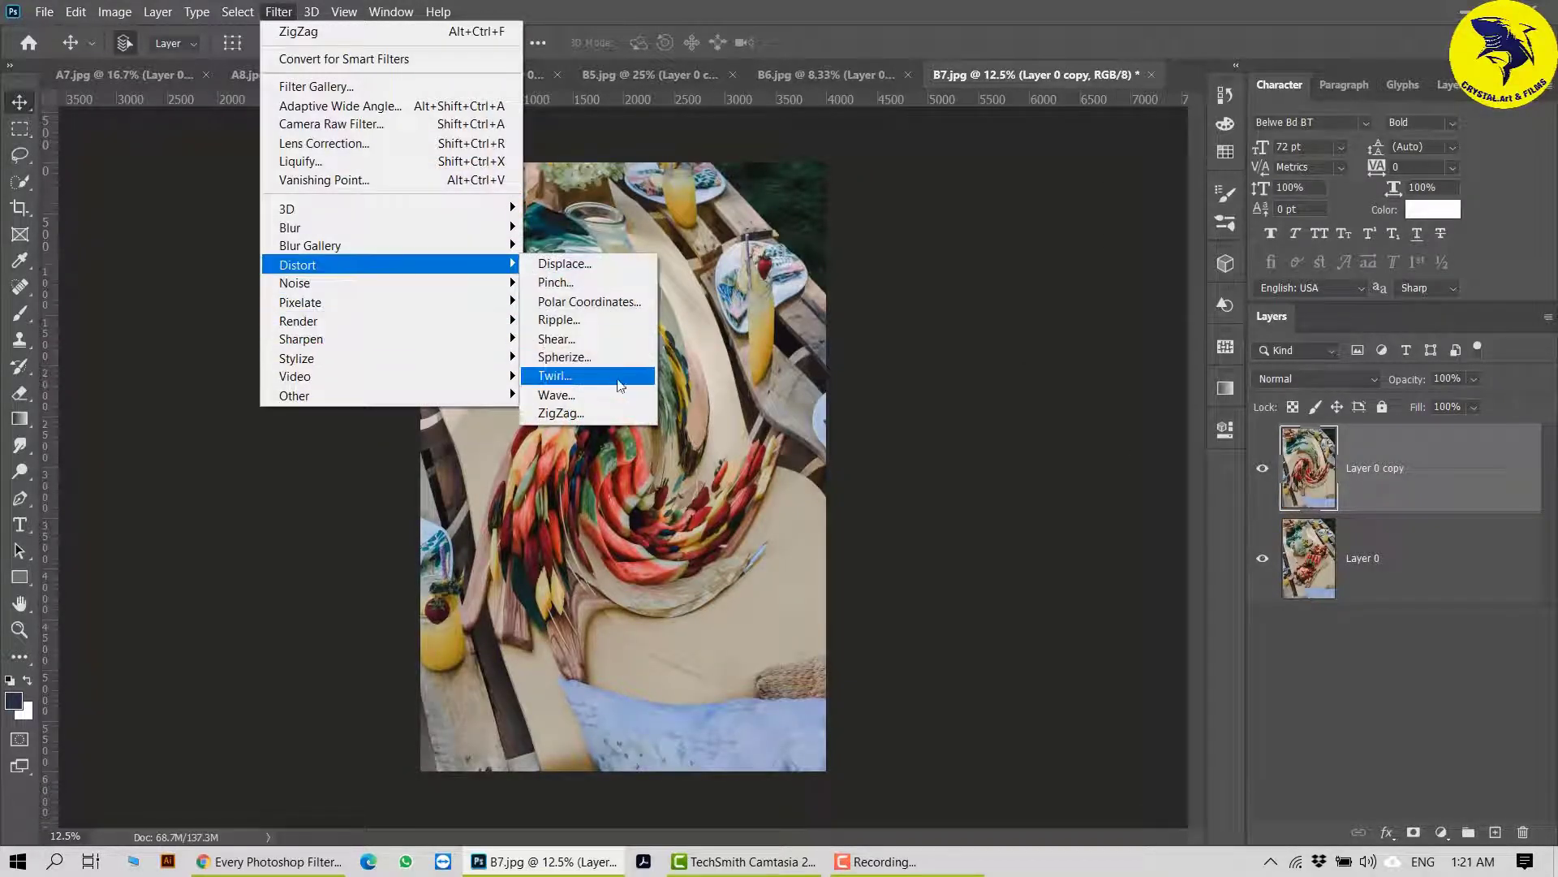
left_click(560, 376)
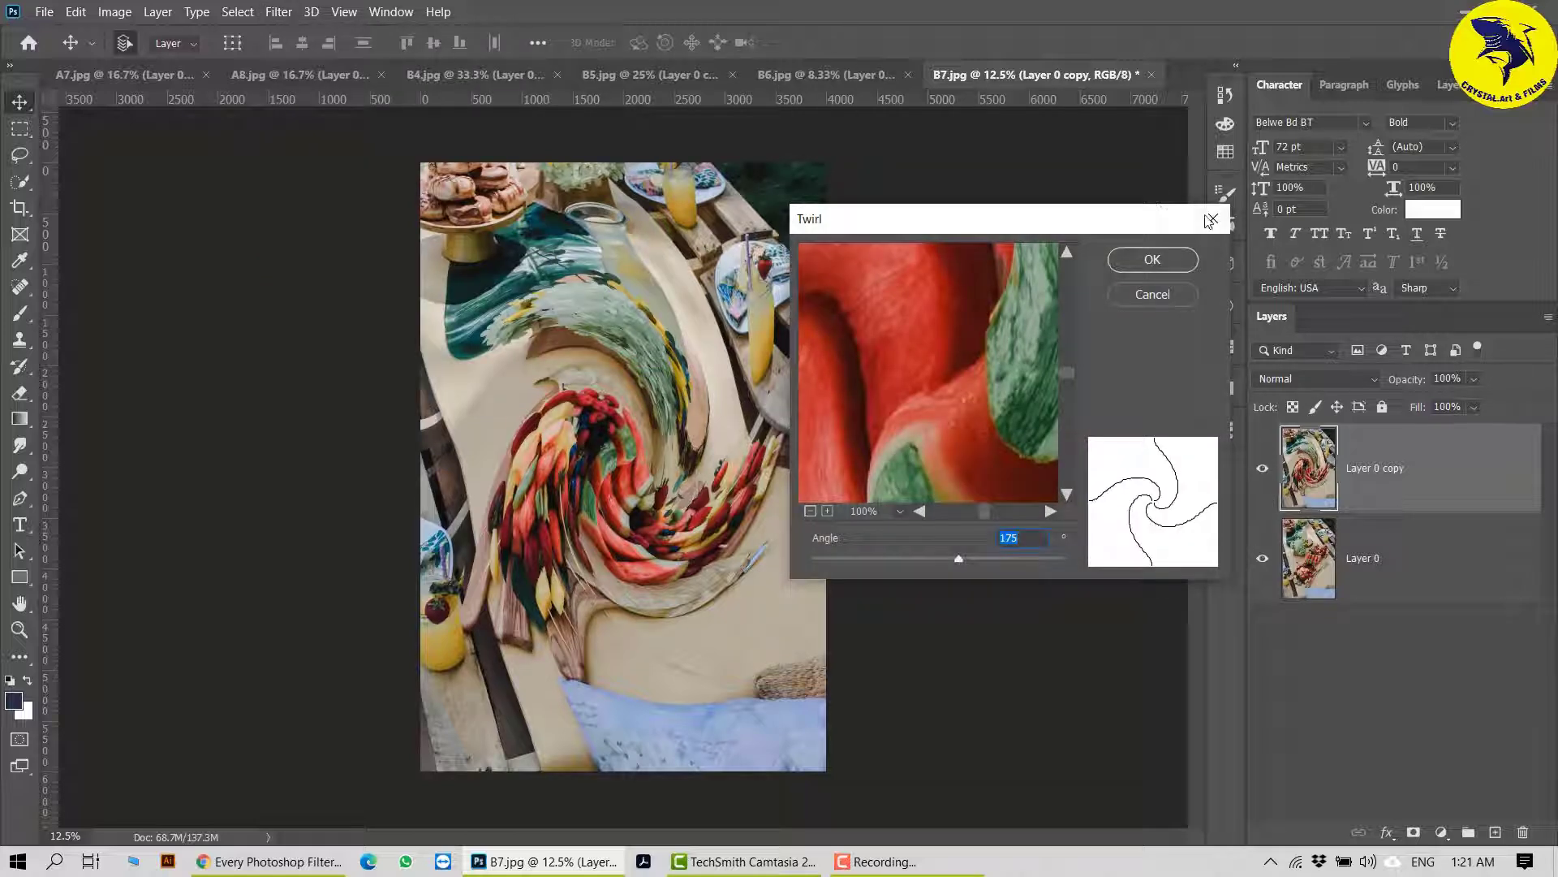
left_click(1210, 216)
Step: Return to B5.jpg, hide Layer 0 copy and show the wavy Layer 0 copy 2
left_click(793, 76)
left_click(695, 75)
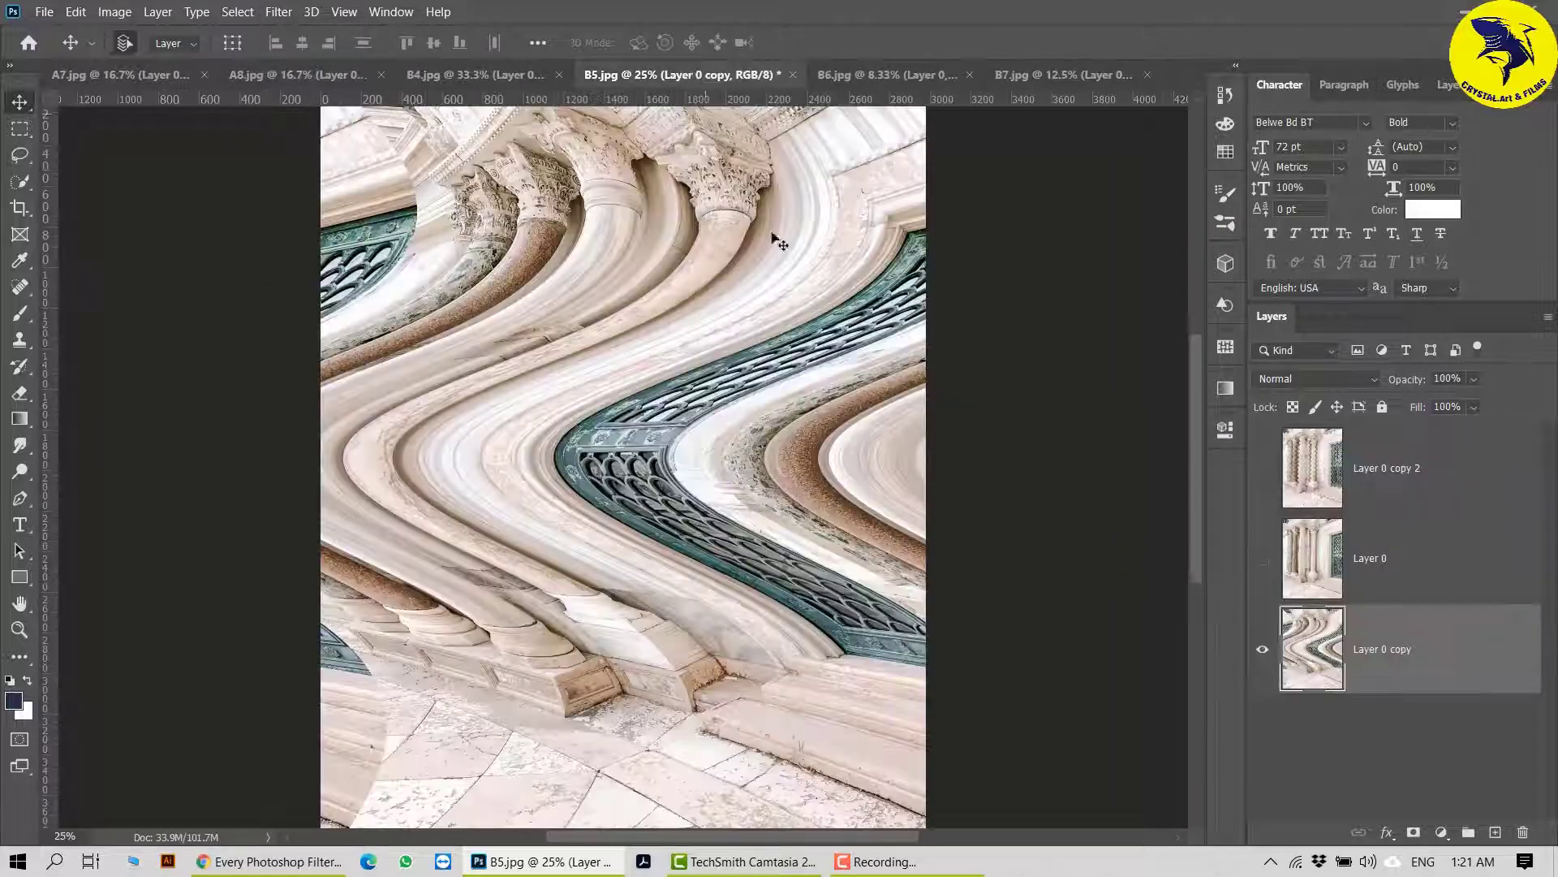
left_click(1263, 649)
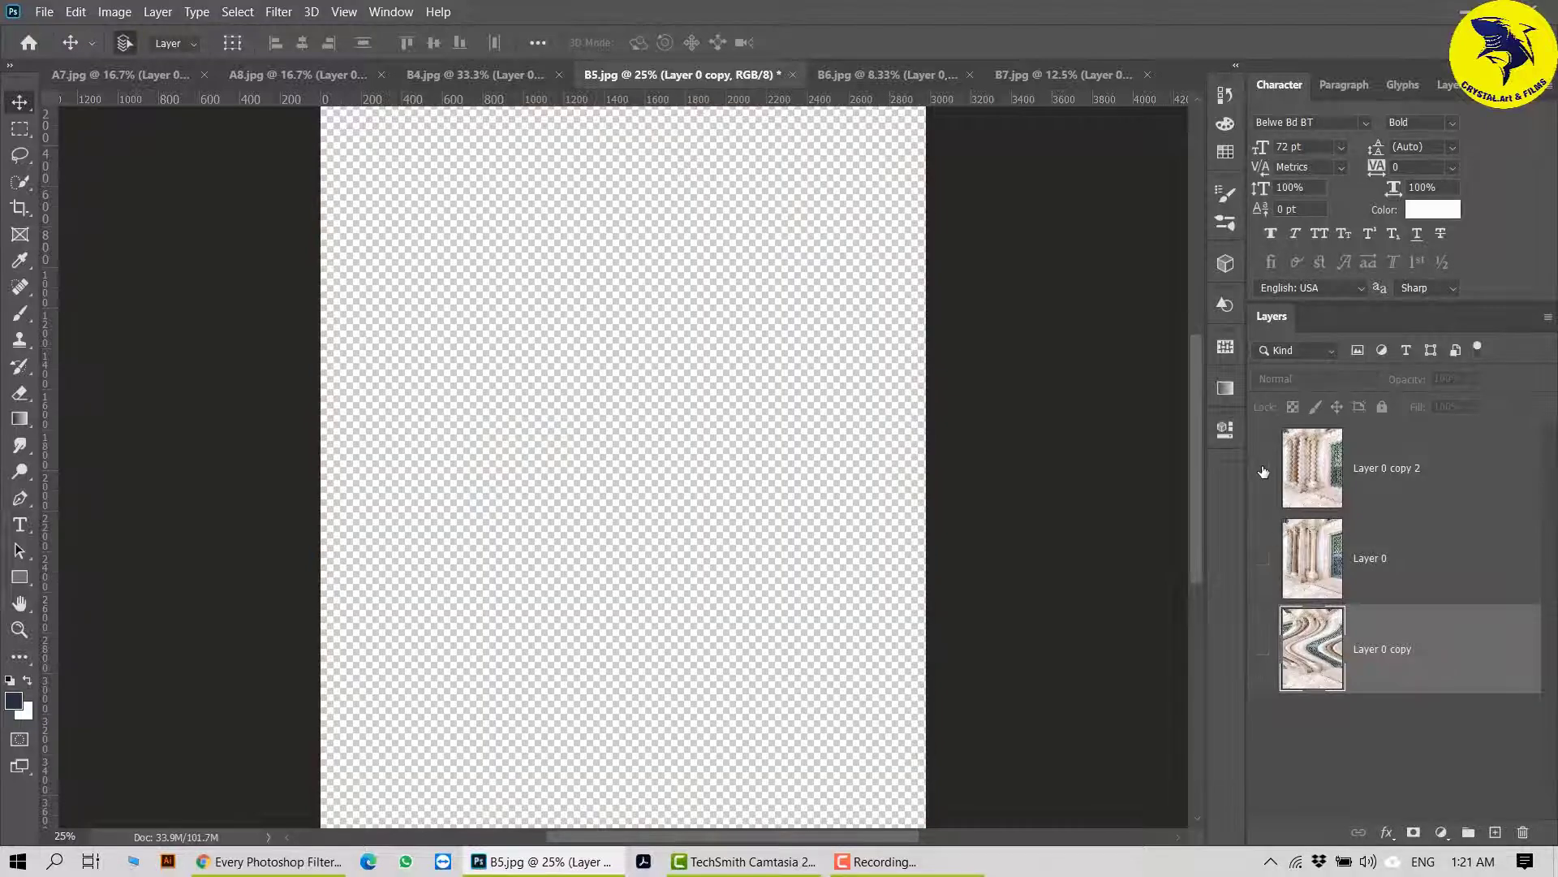
left_click(1263, 469)
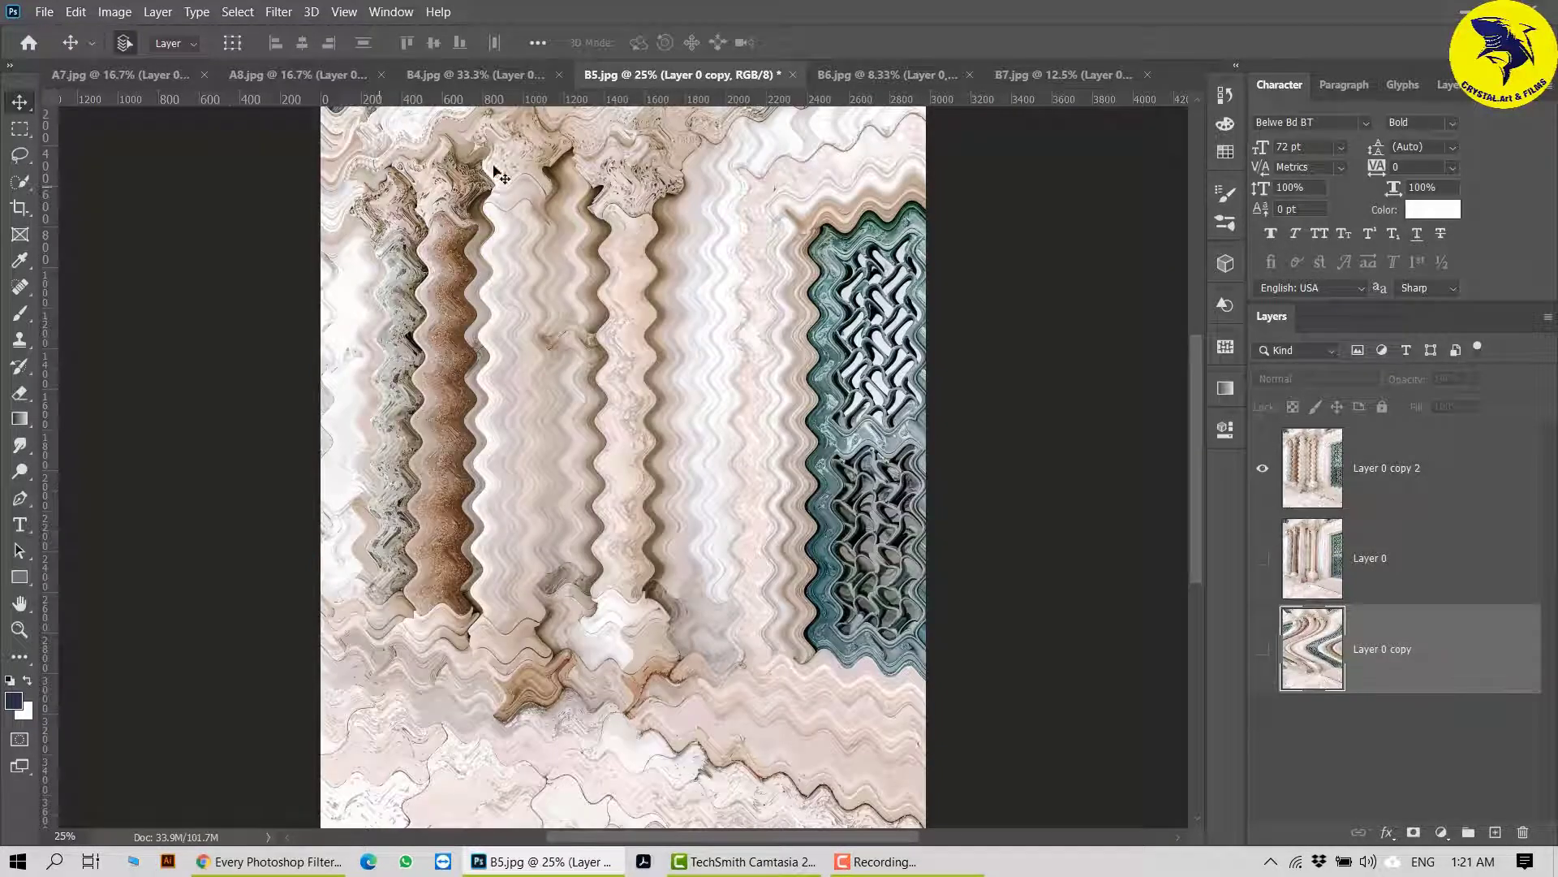
Step: Switch to B4.jpg, hide Layer 0 copy and show Layer 0 copy 2 with the ZigZag result
left_click(493, 71)
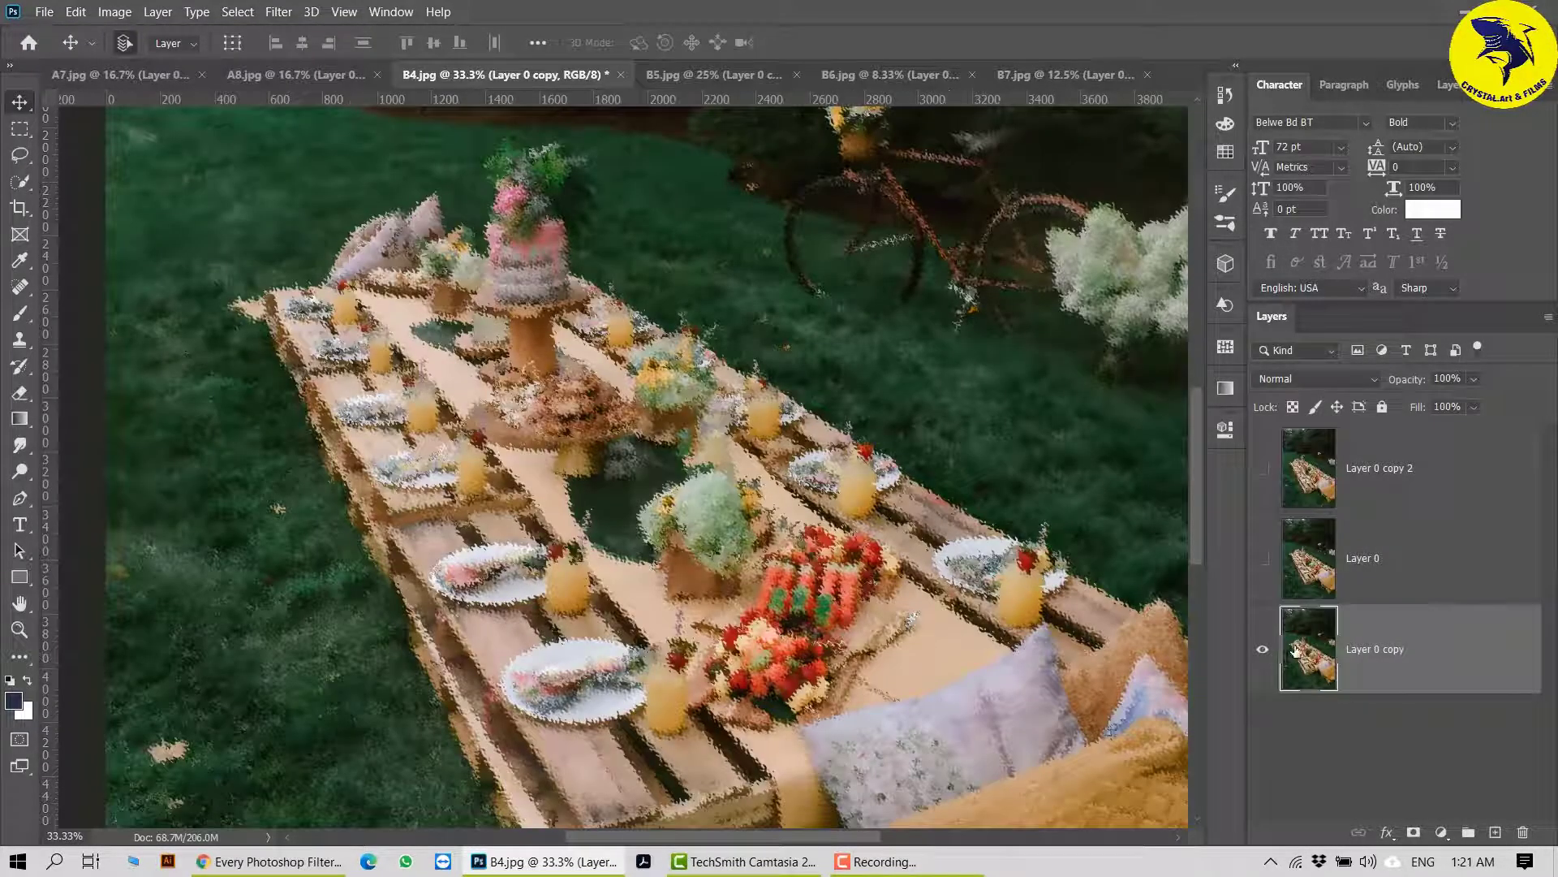
left_click(1263, 650)
left_click(1263, 468)
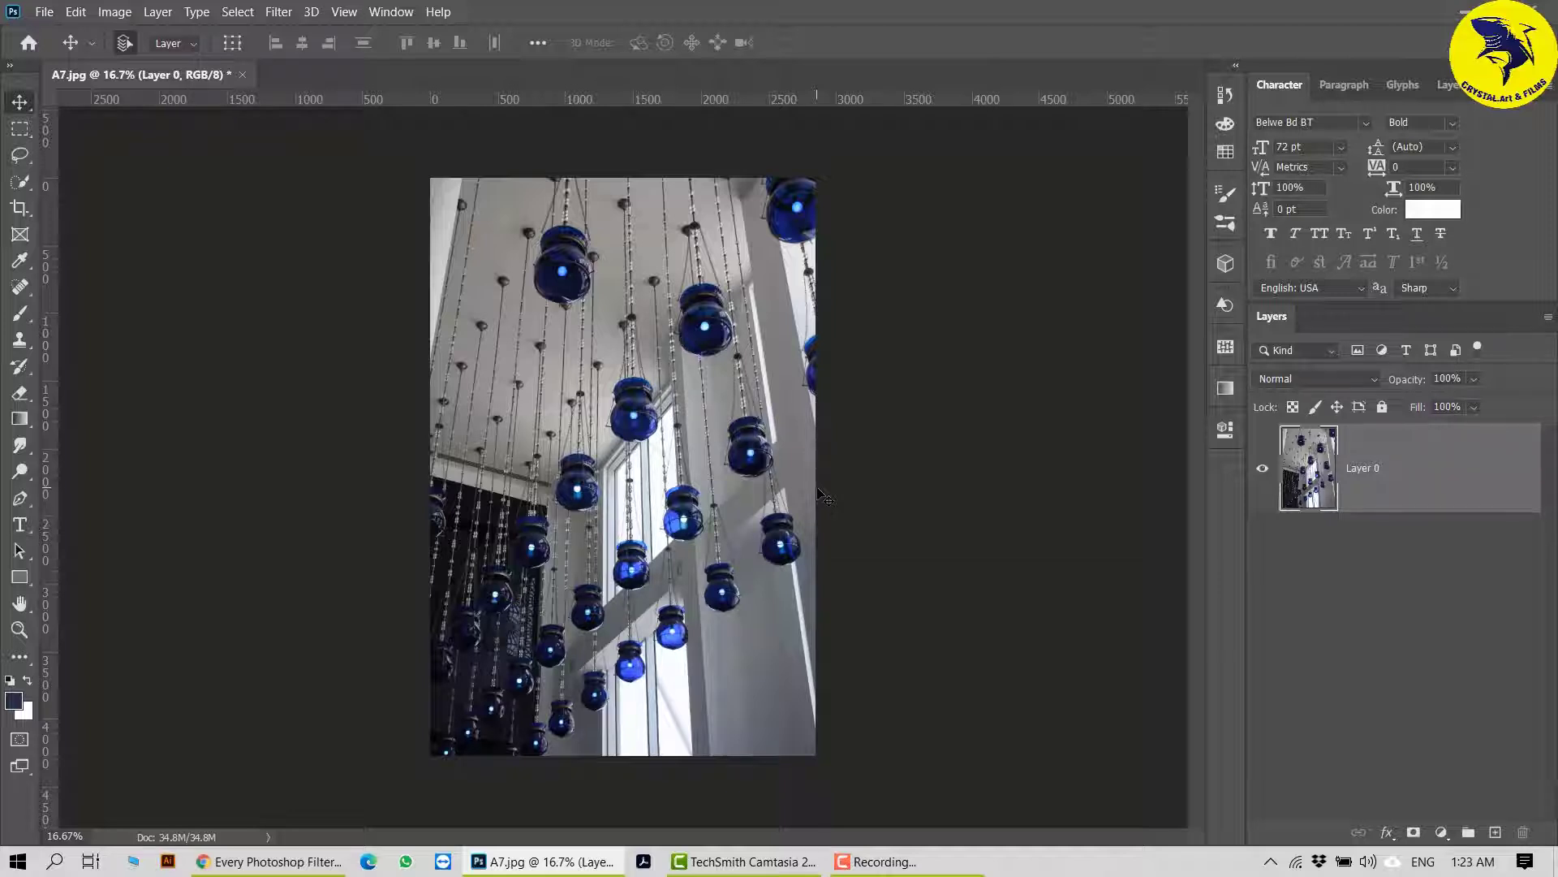
Step: Create a new 1920 x 1080 px document at 72 ppi with RGB Color and a white background
left_click(44, 11)
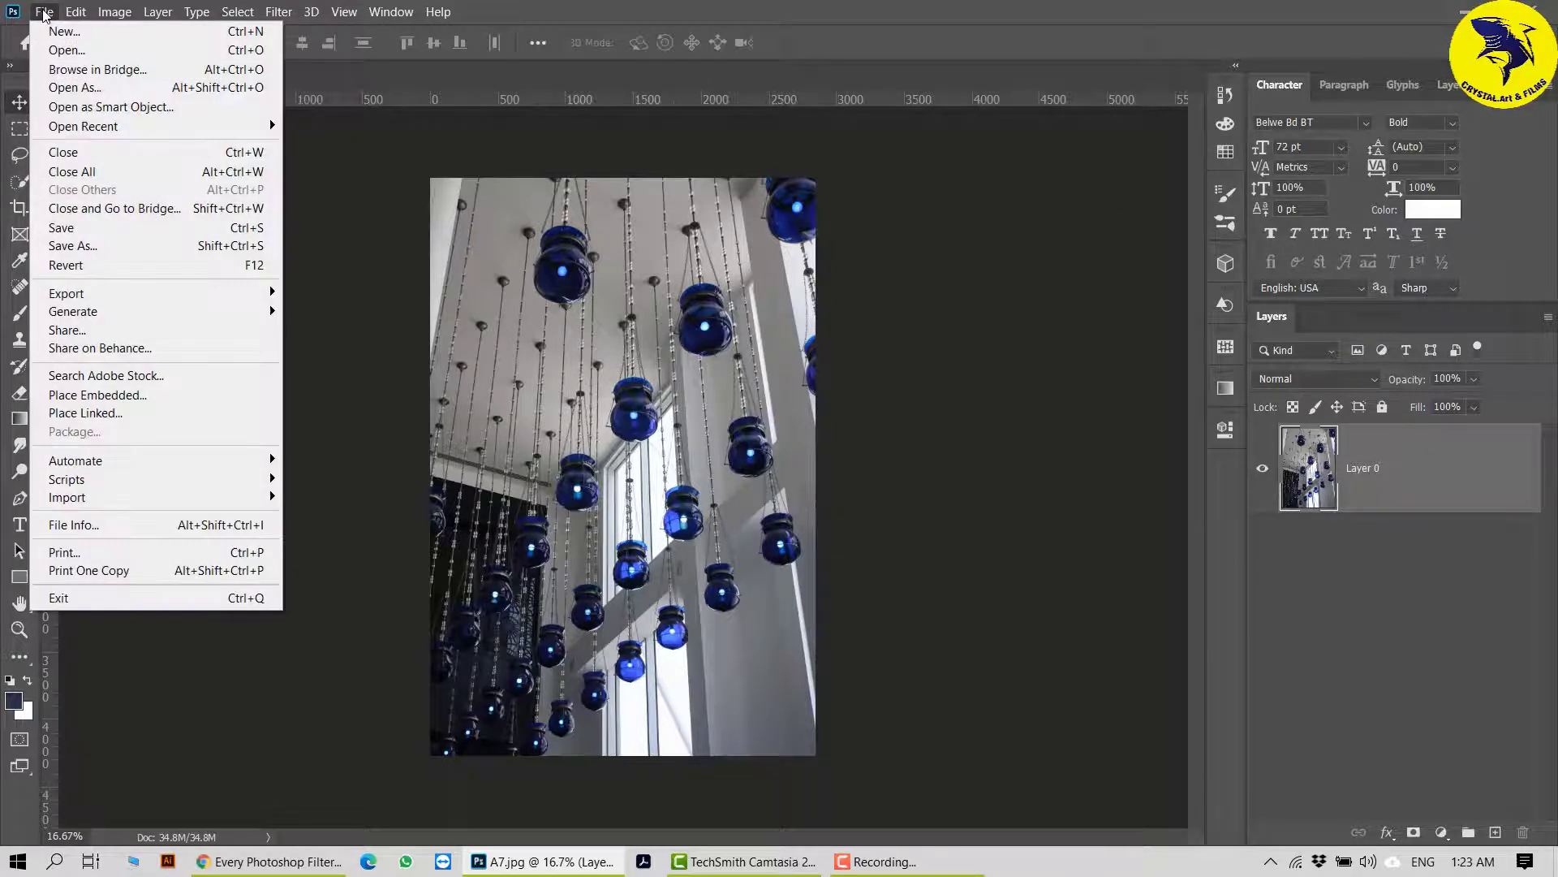
left_click(55, 30)
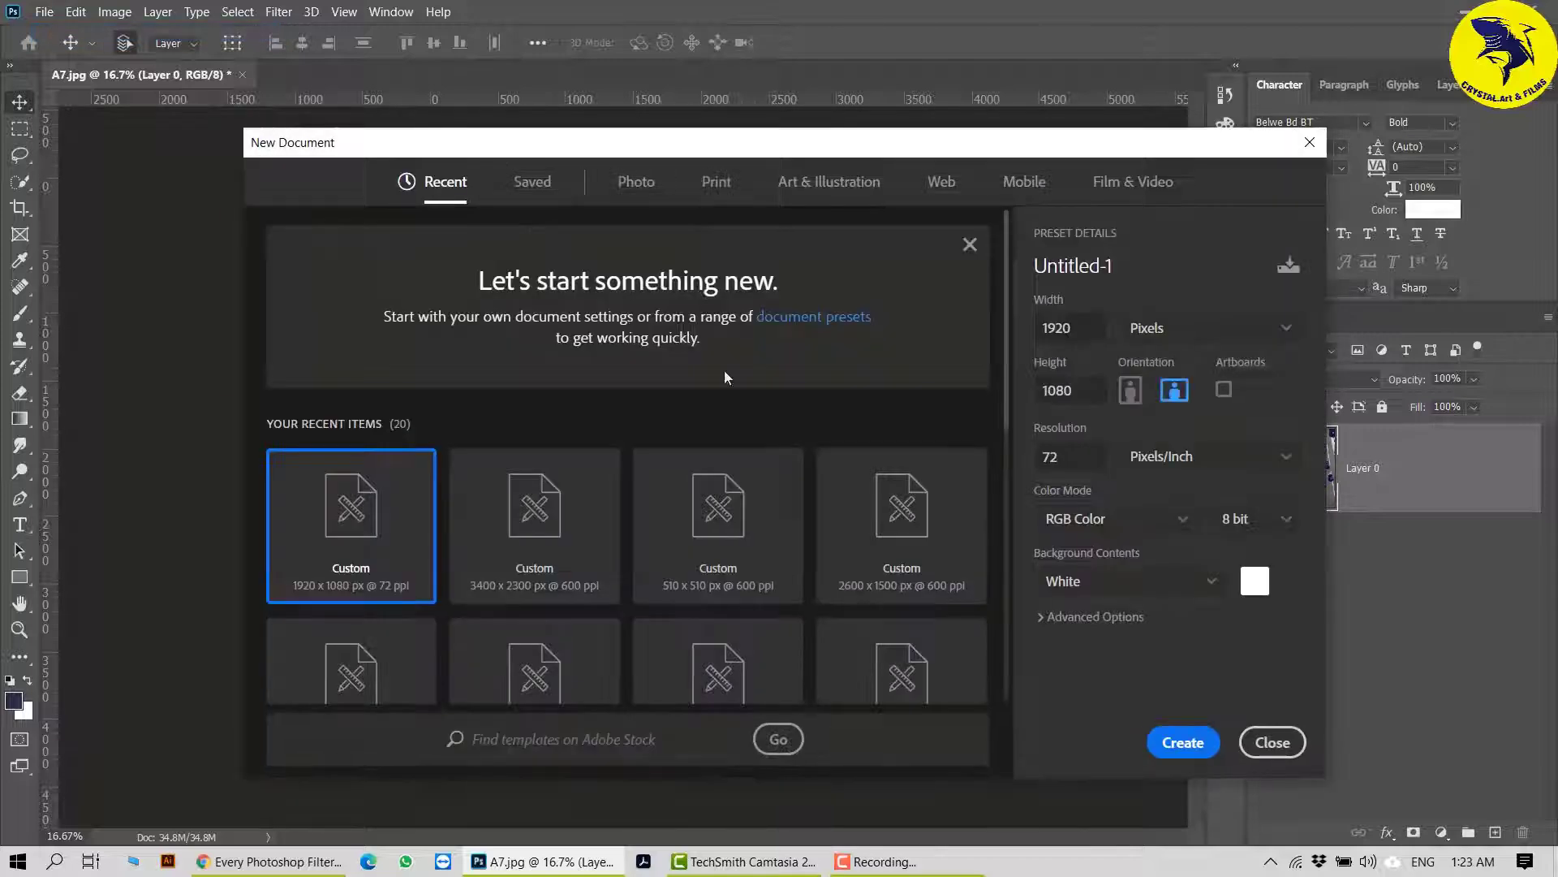
left_click(1196, 741)
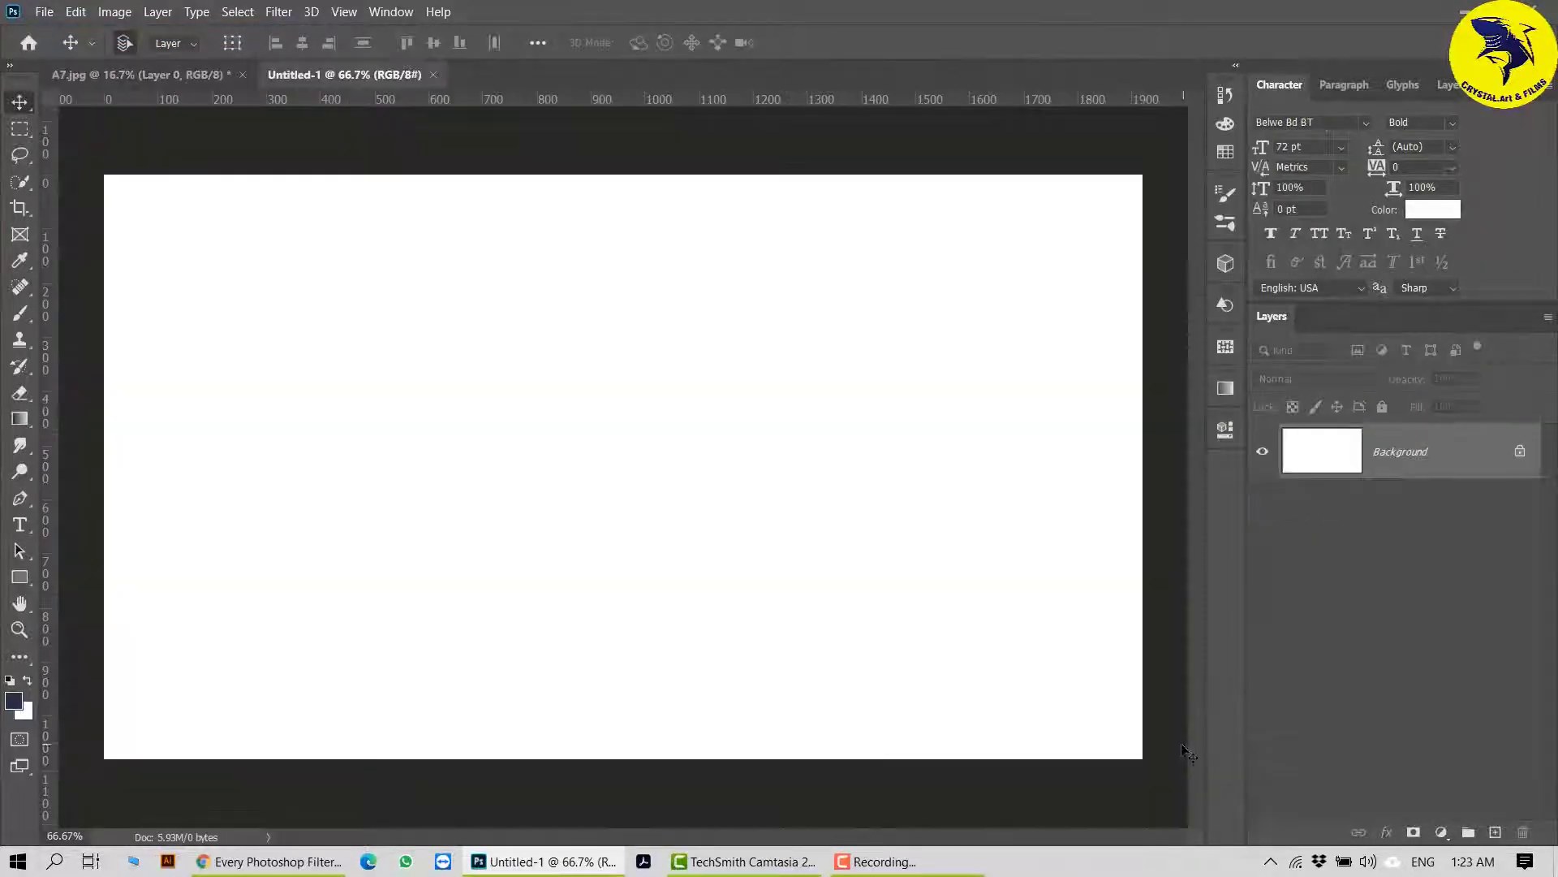
Step: Render Clouds on the new document's white layer, unlocked as Layer 0
left_click(278, 12)
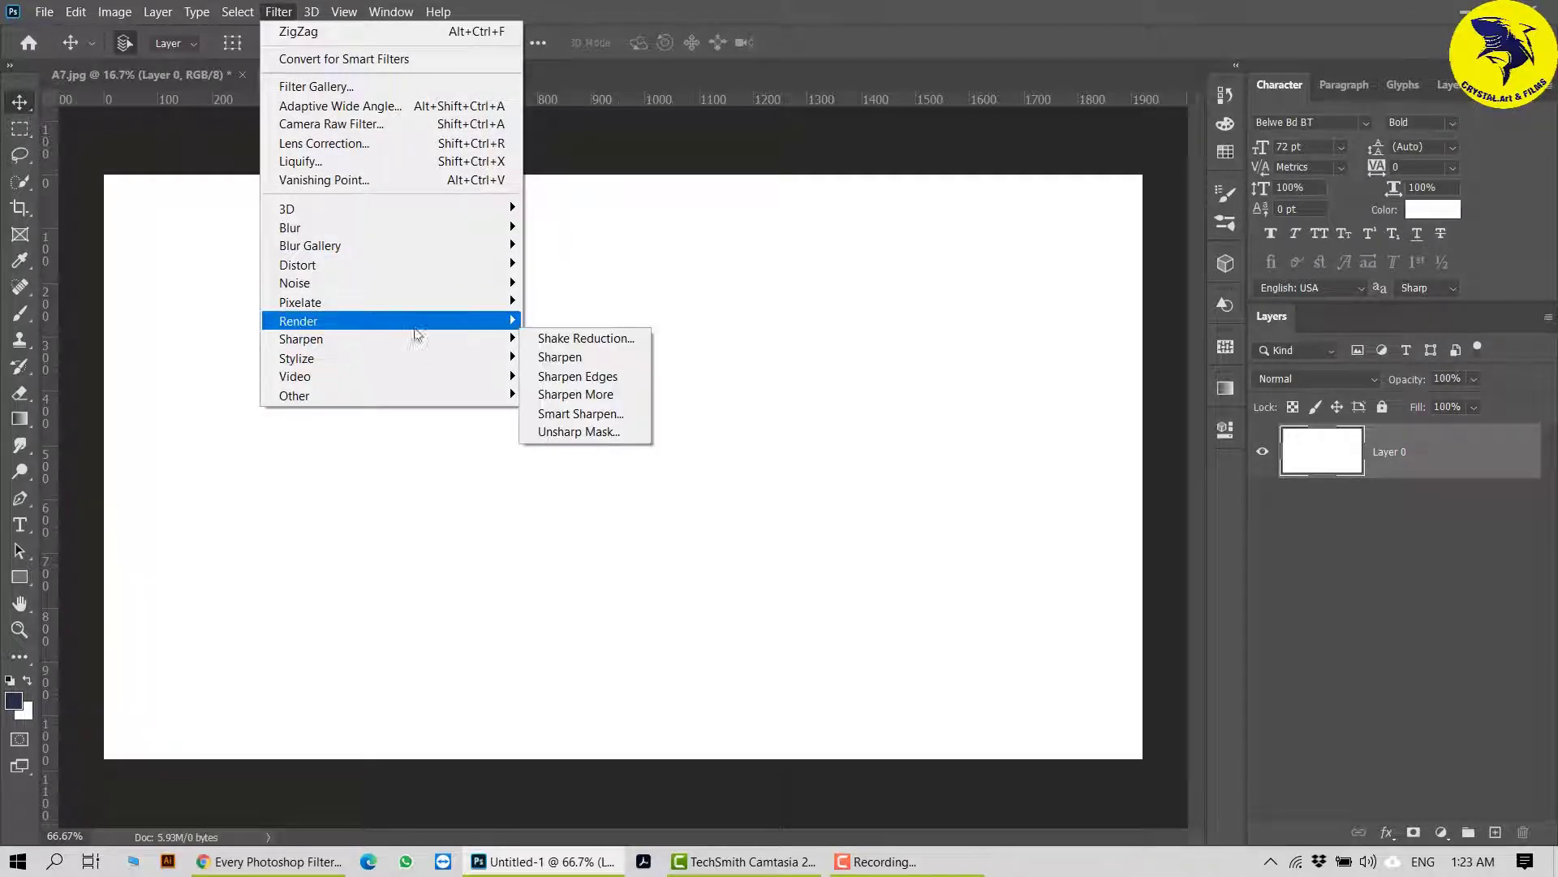
mouse_move(422, 320)
left_click(573, 387)
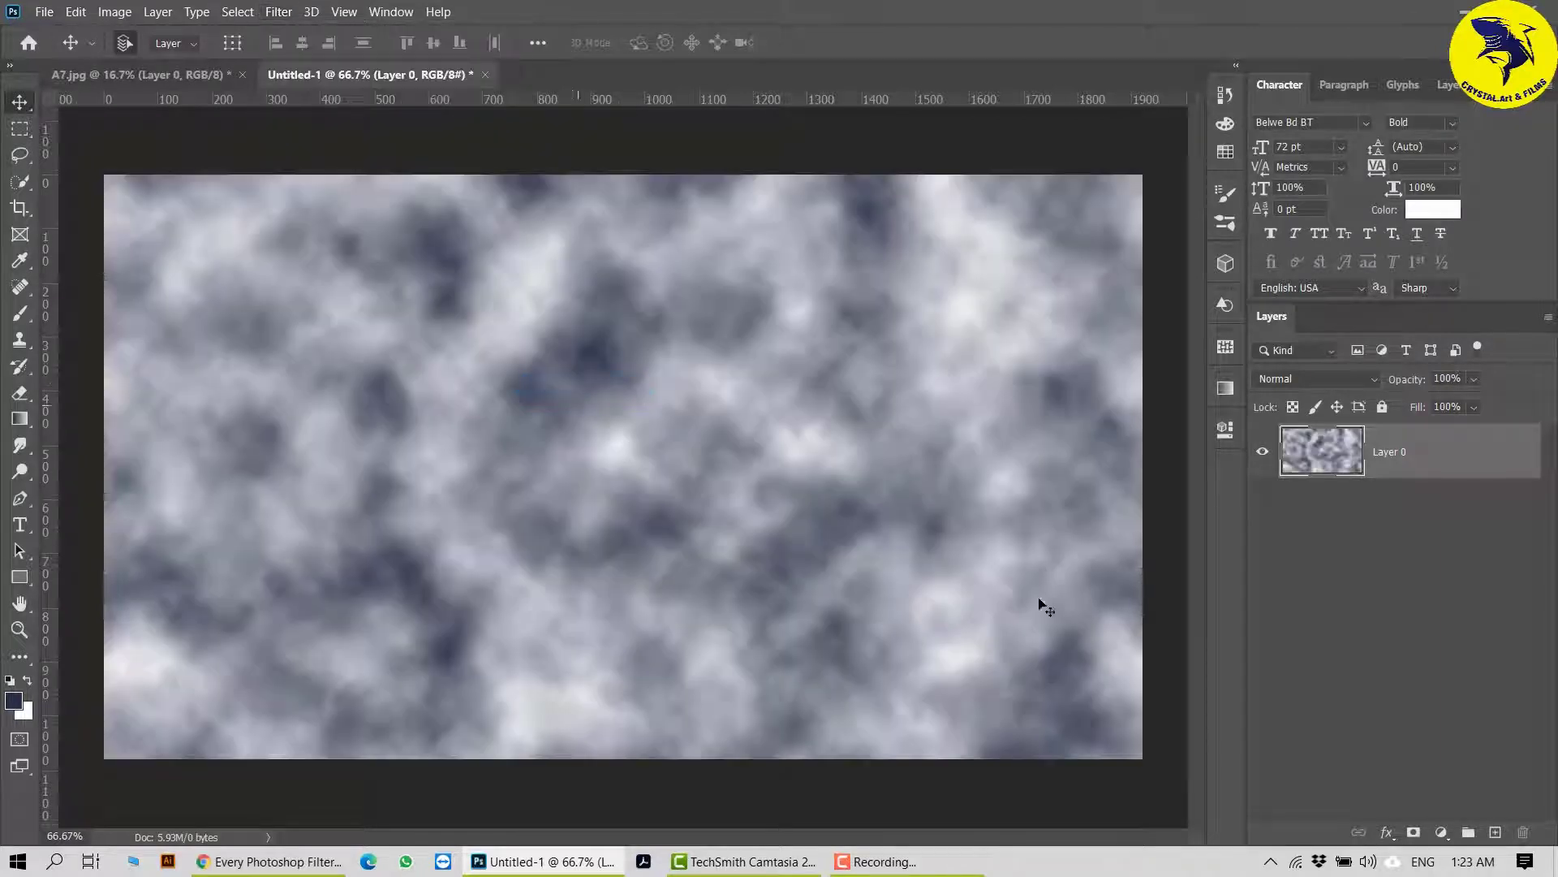
Step: Apply the ZigZag filter to the clouds layer with amount 80, ridges 18 and the Pond Ripples style
left_click(276, 12)
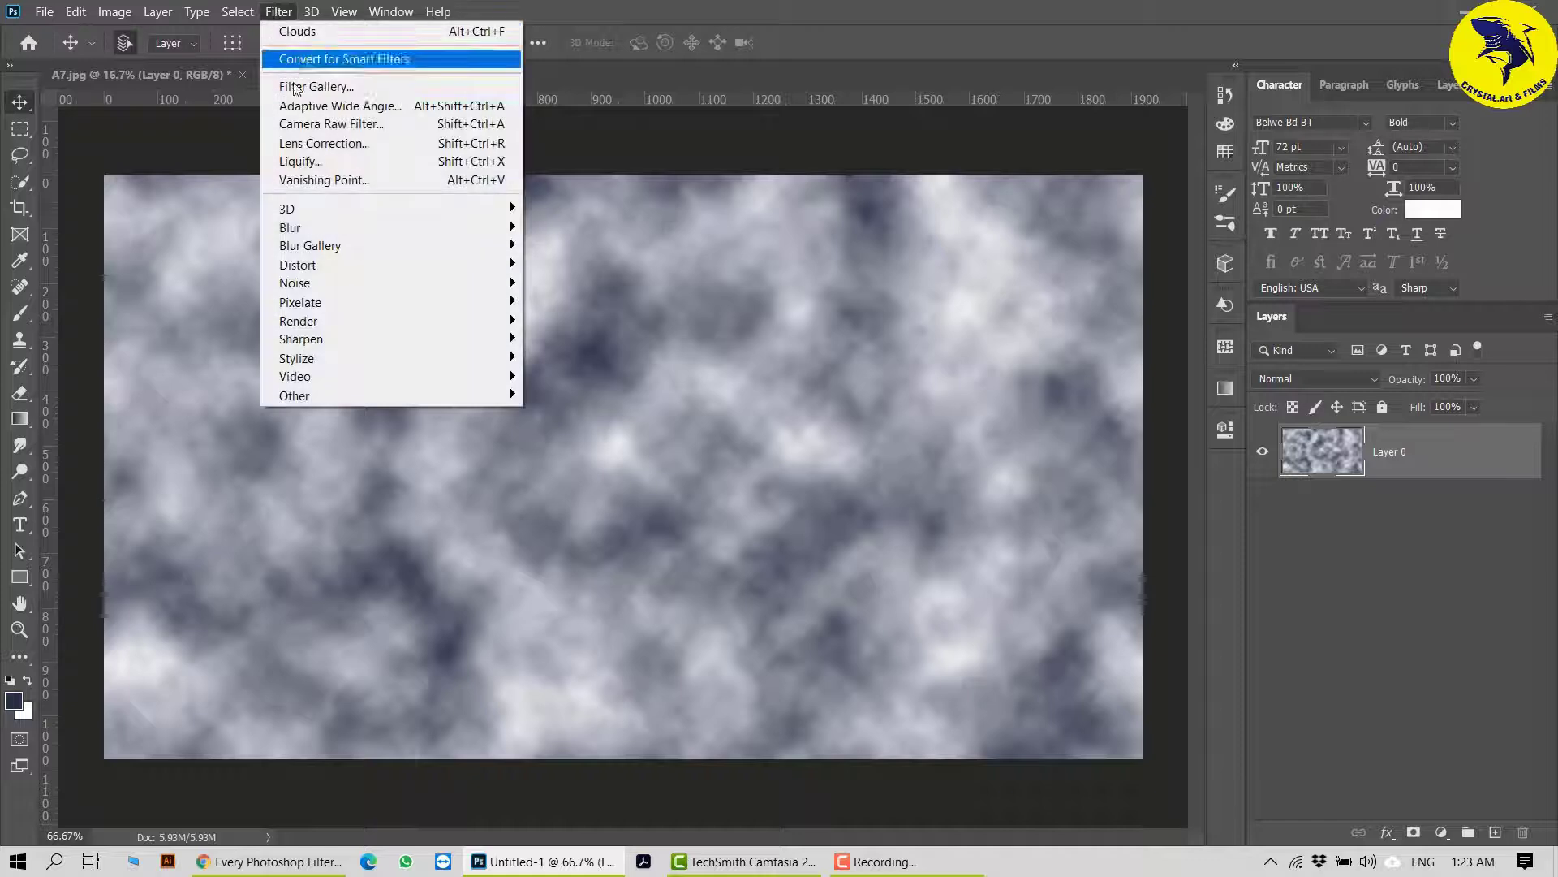
mouse_move(436, 271)
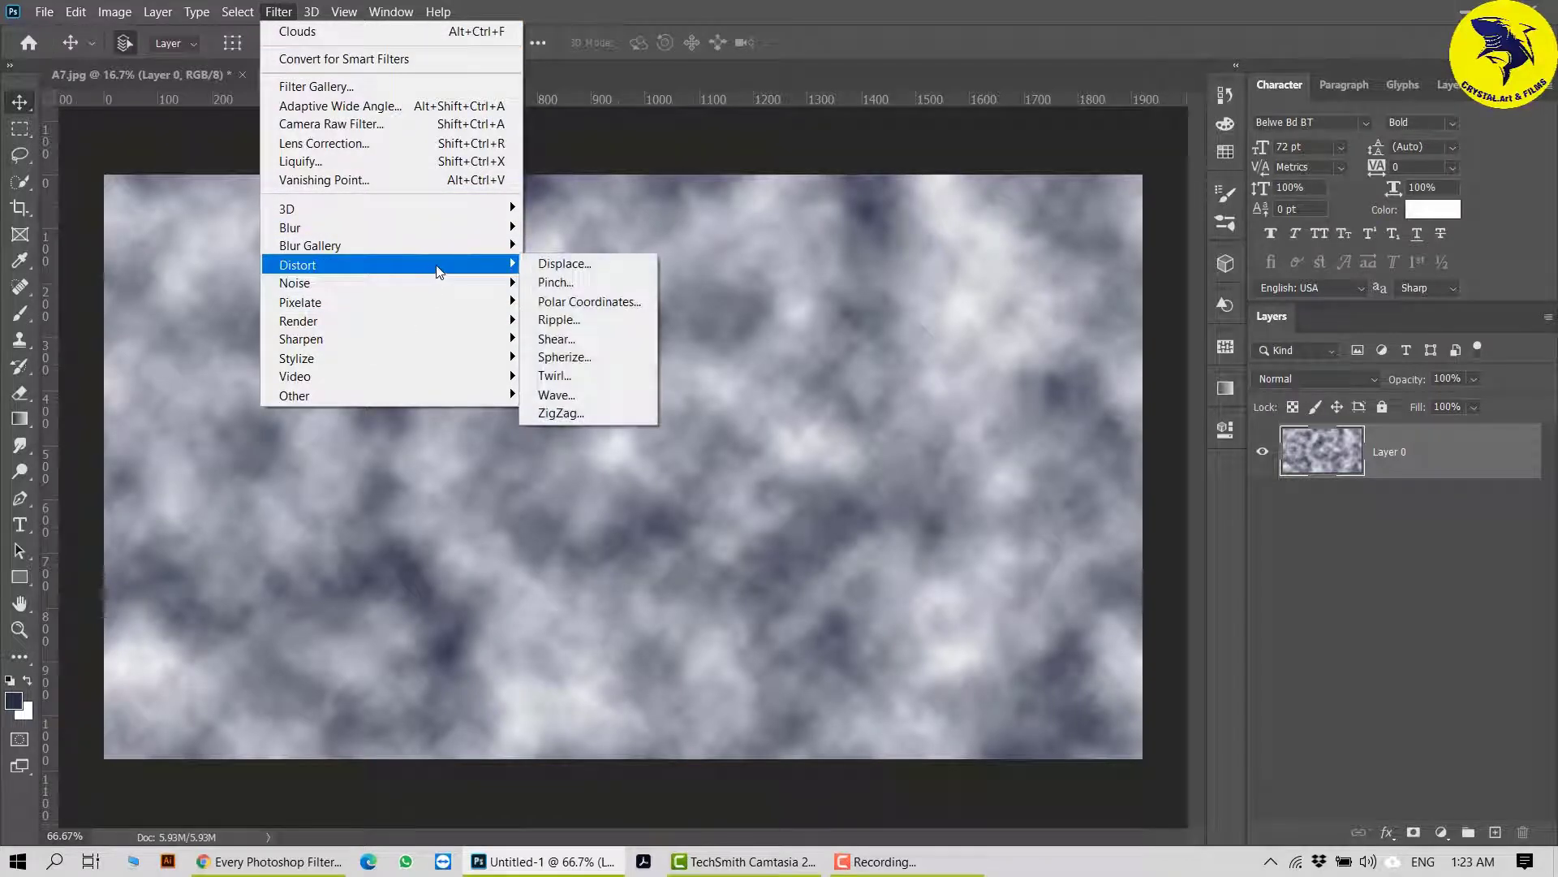
left_click(596, 414)
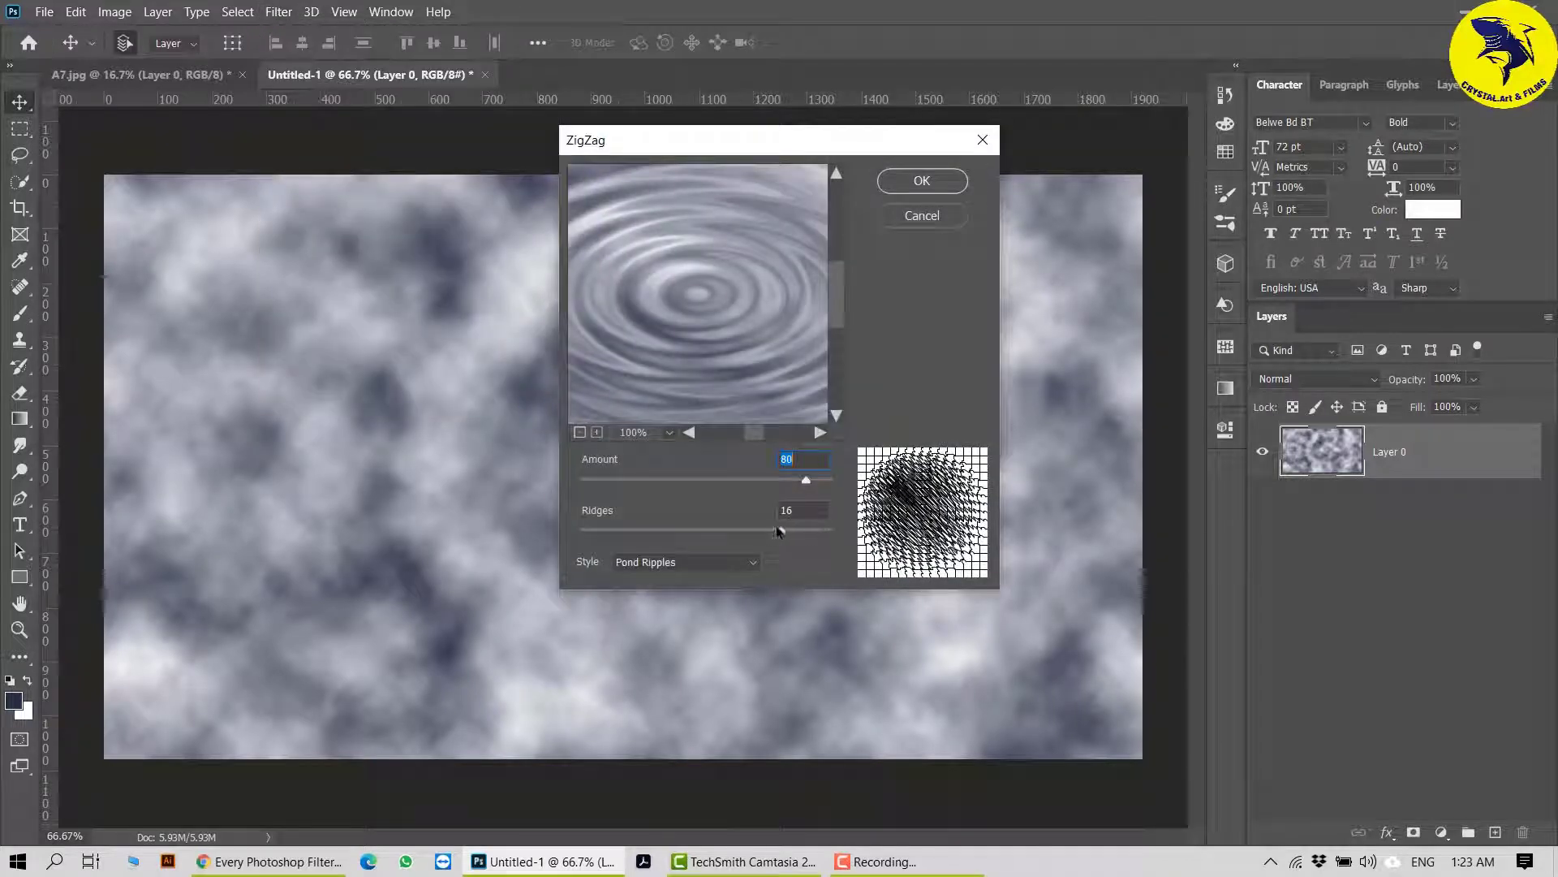
left_click_drag(784, 528, 805, 533)
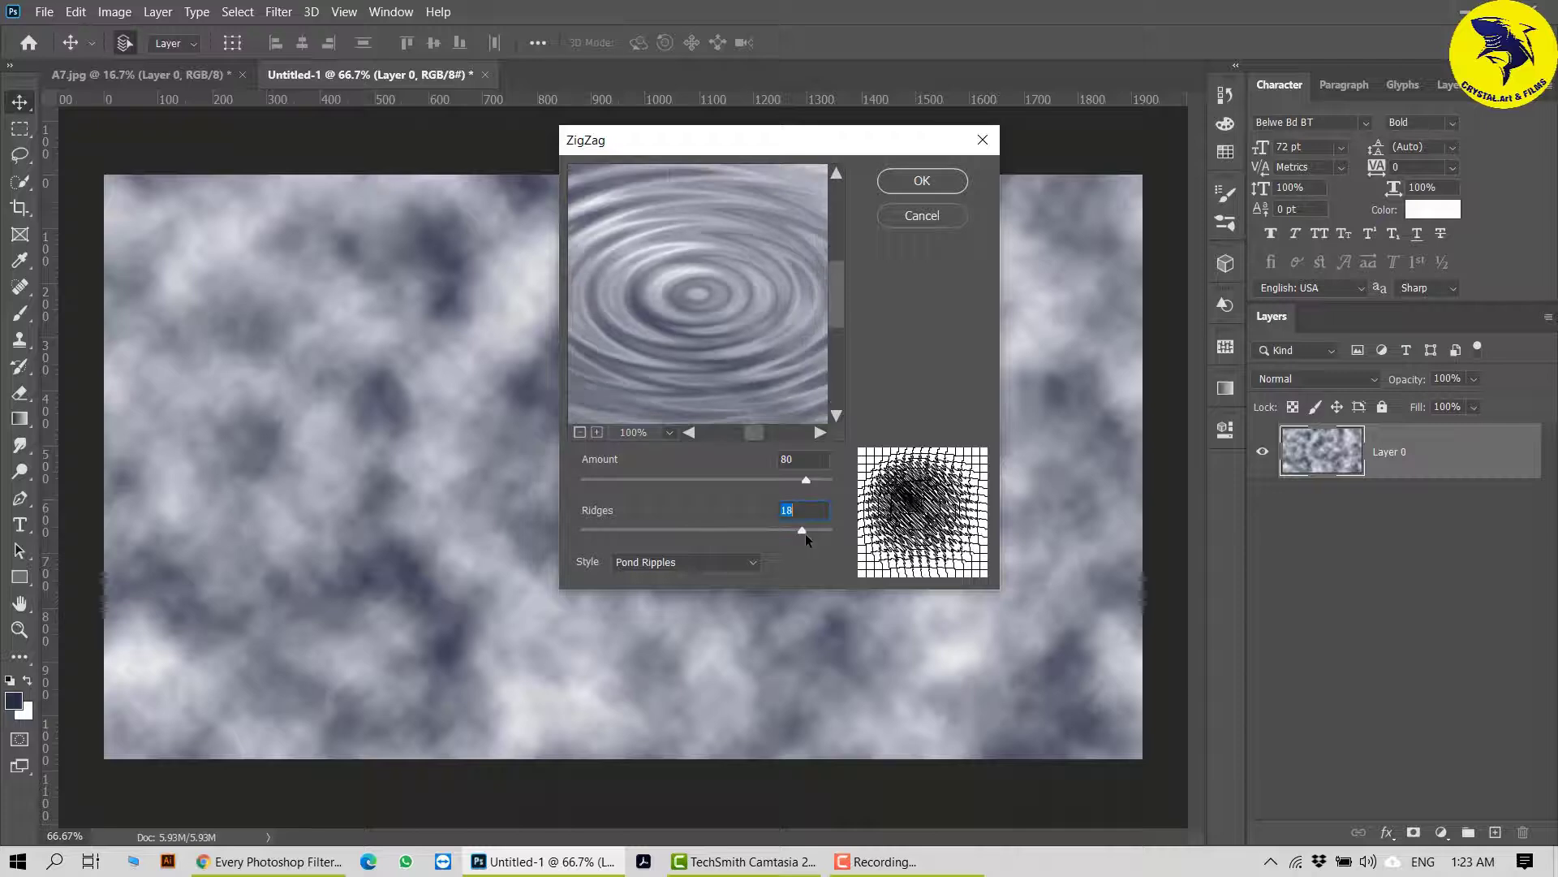
left_click(932, 177)
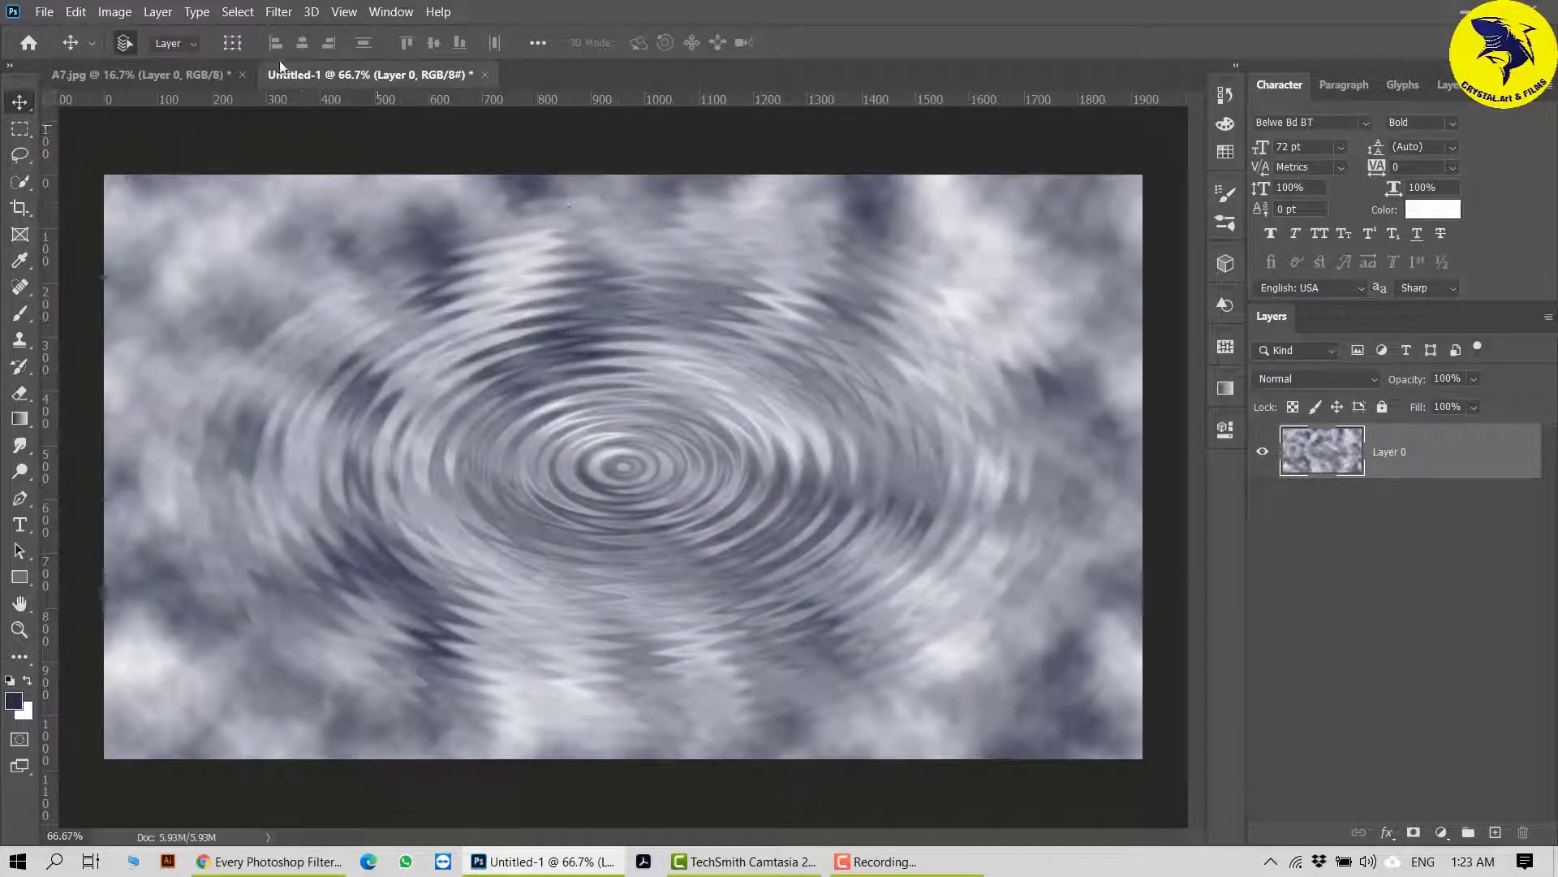
Step: Apply the Shear filter to the rippled clouds with the existing curve and undefined areas set to Wrap Around
left_click(280, 17)
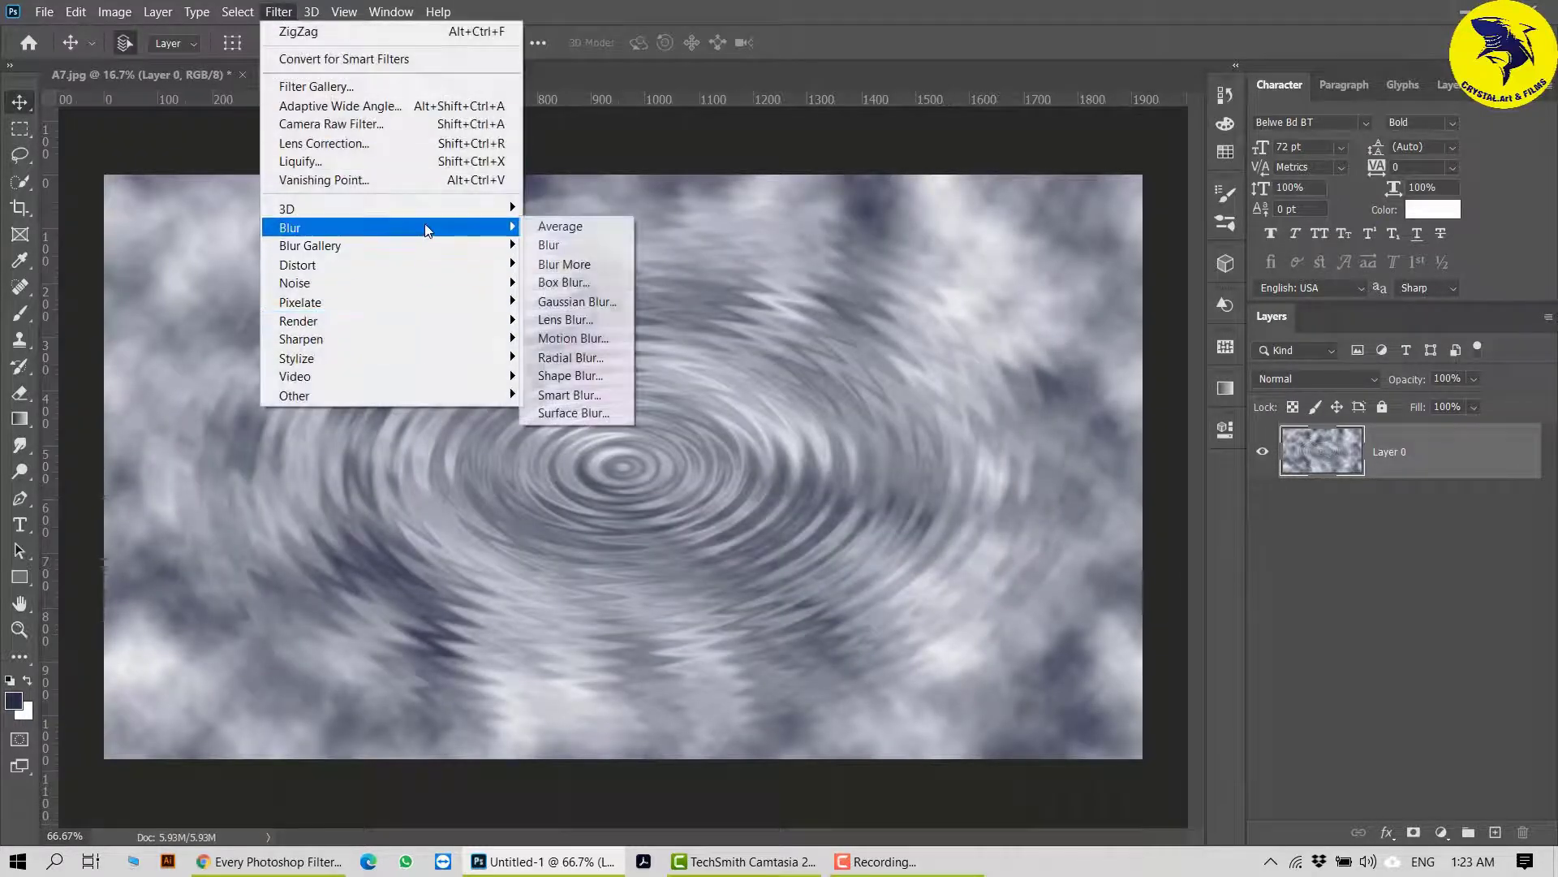
mouse_move(454, 264)
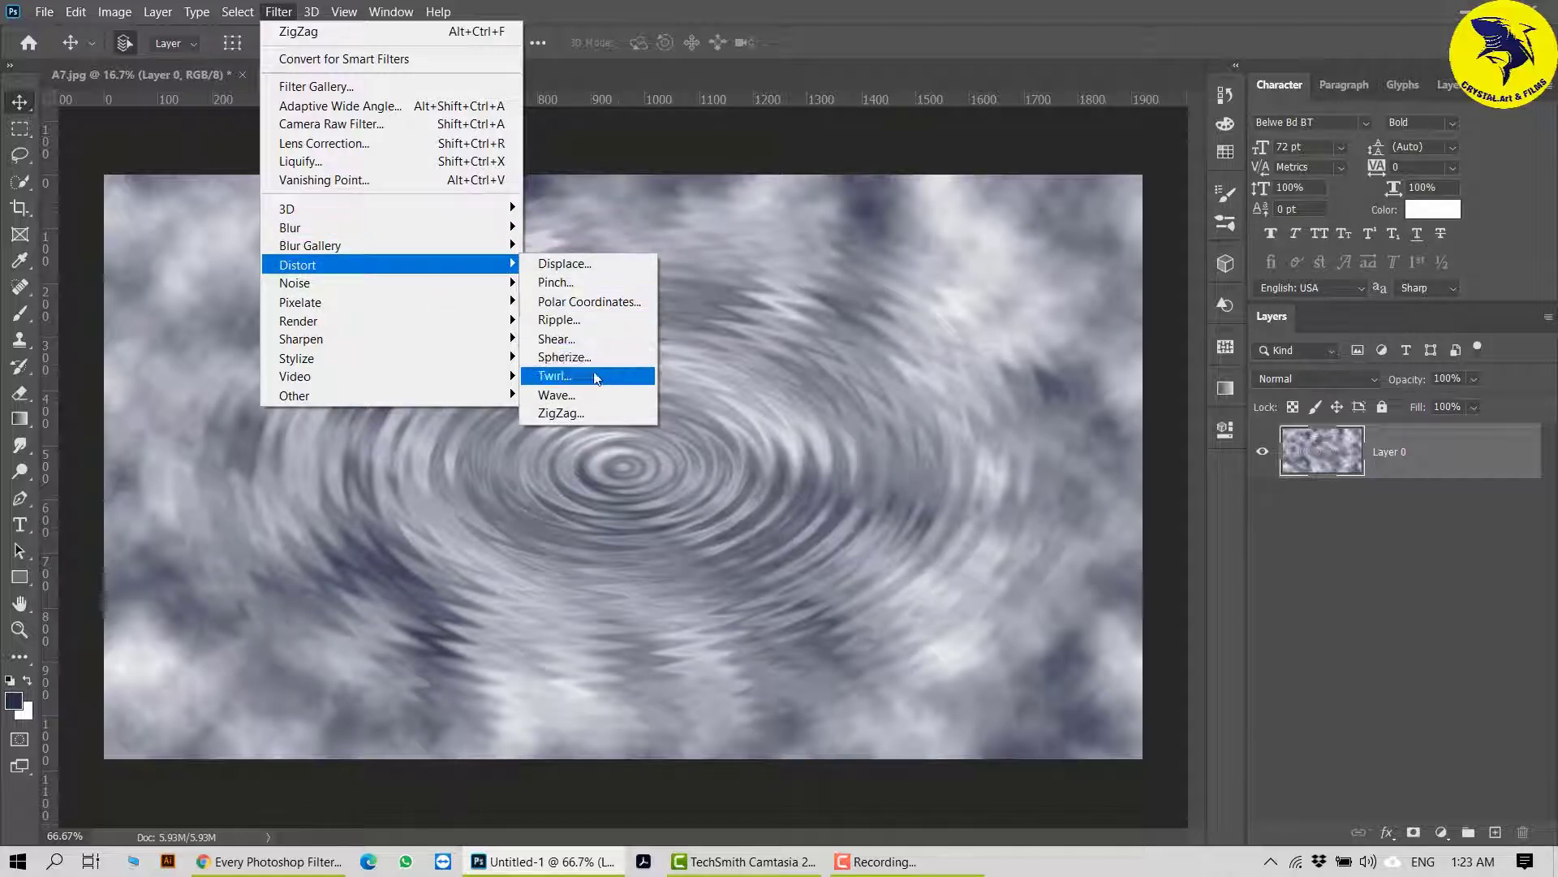
left_click(556, 339)
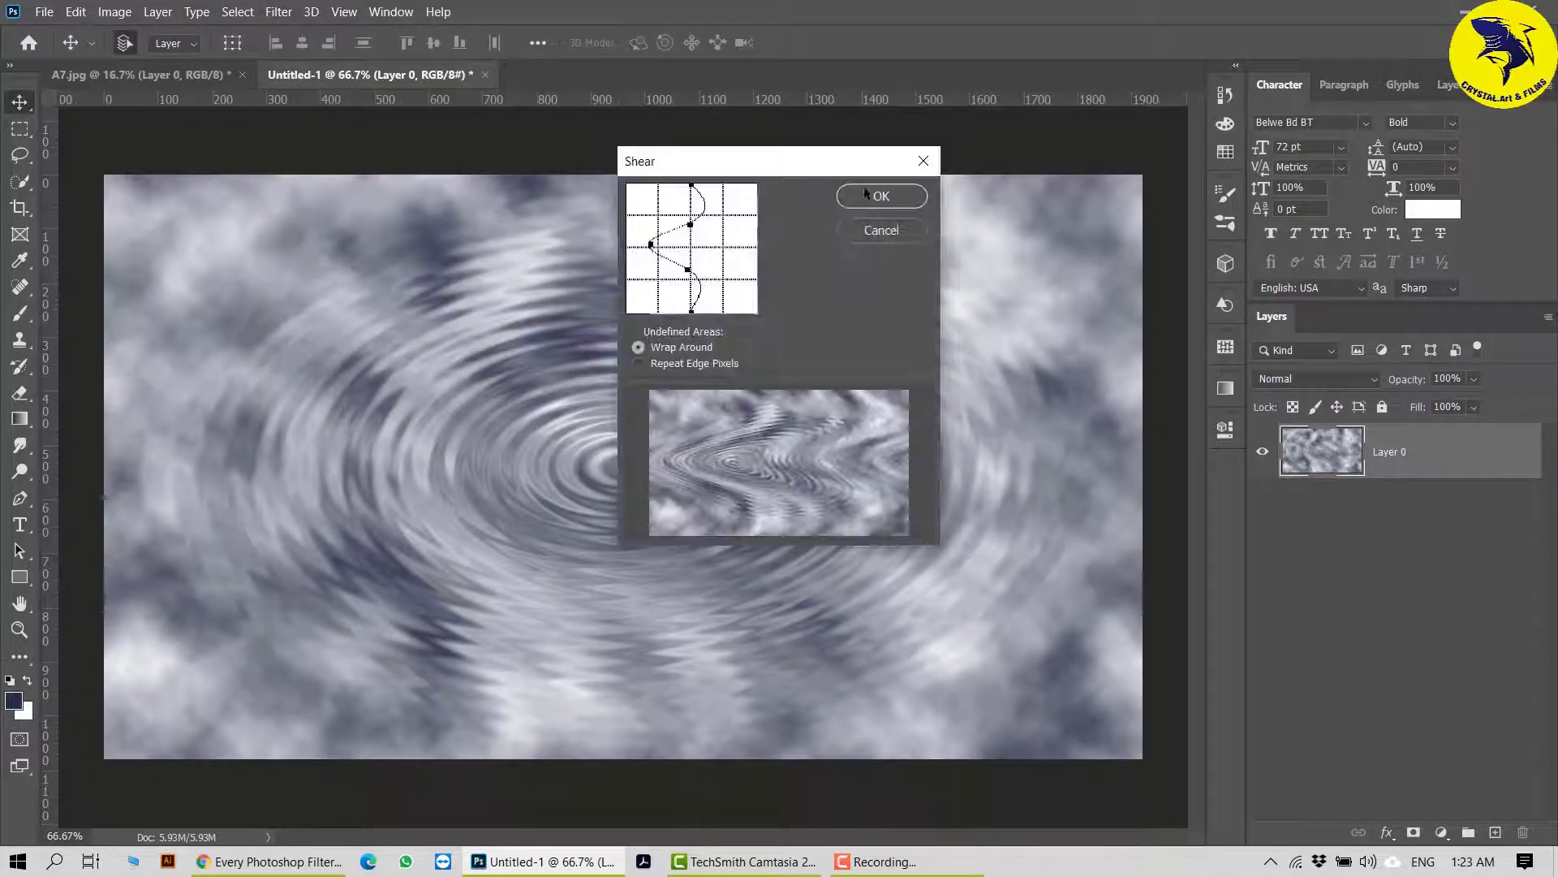
left_click(864, 194)
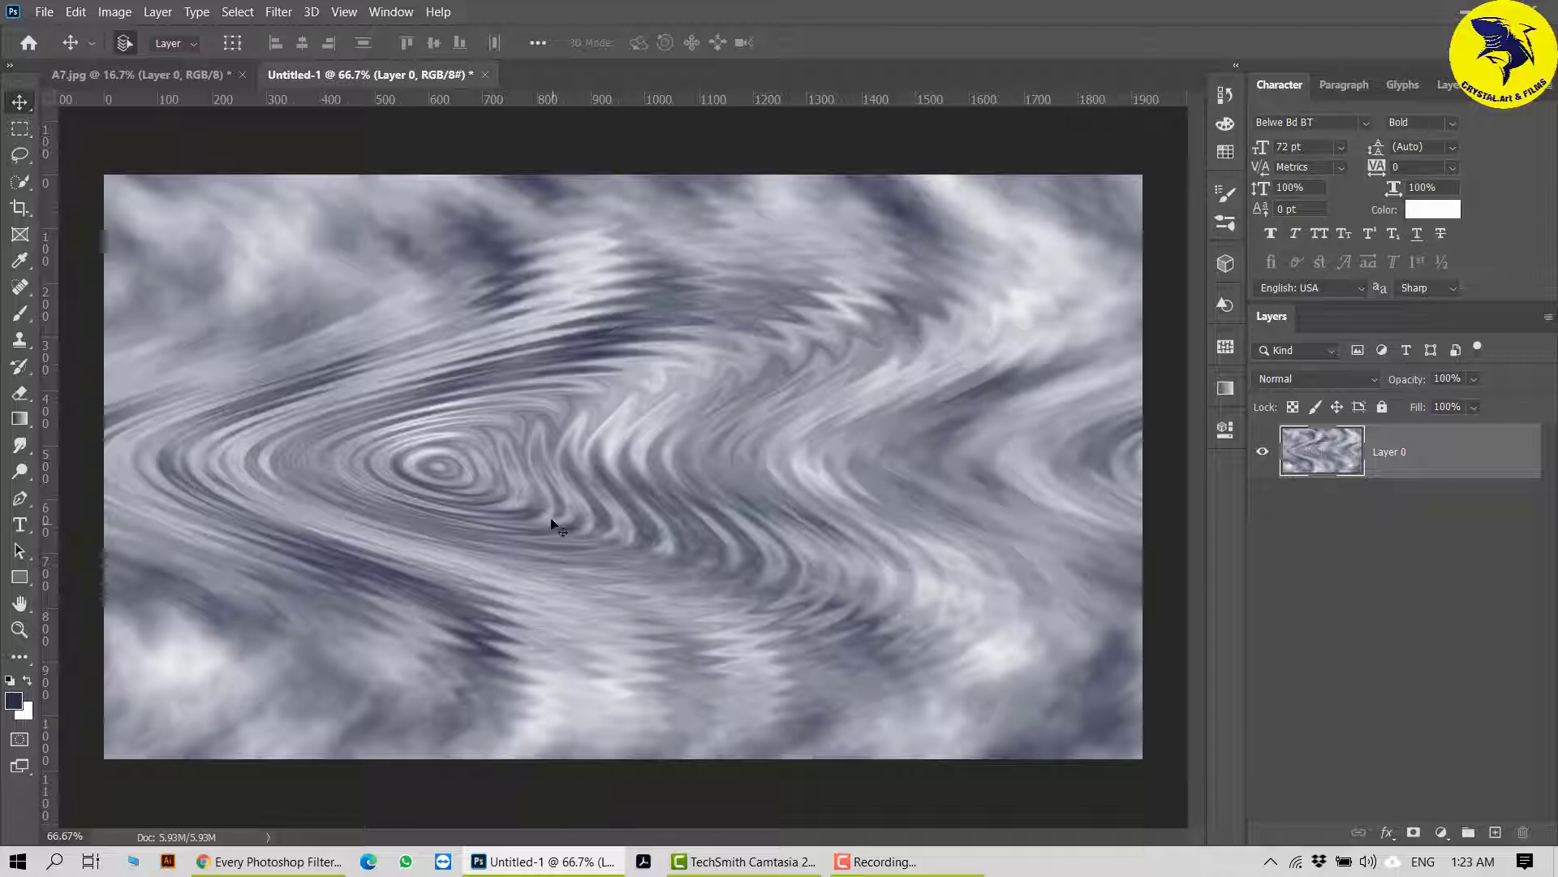
Step: Save the clouds document on the computer as the Photoshop file DISPLACE1 in the series2 folder, with Maximize Compatibility on
left_click(43, 14)
left_click(105, 227)
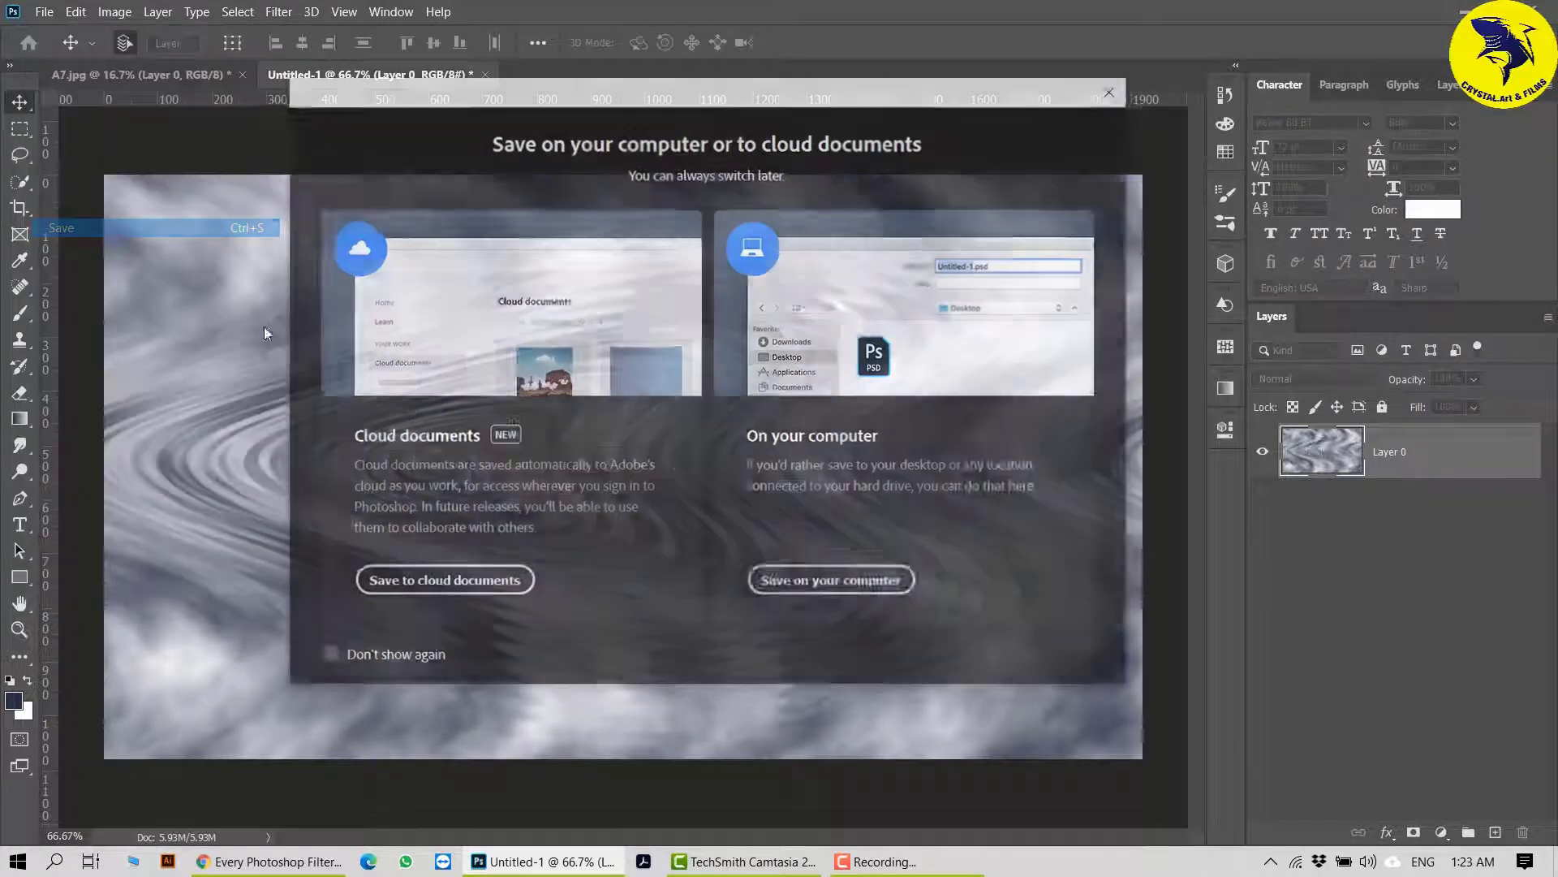
left_click(862, 581)
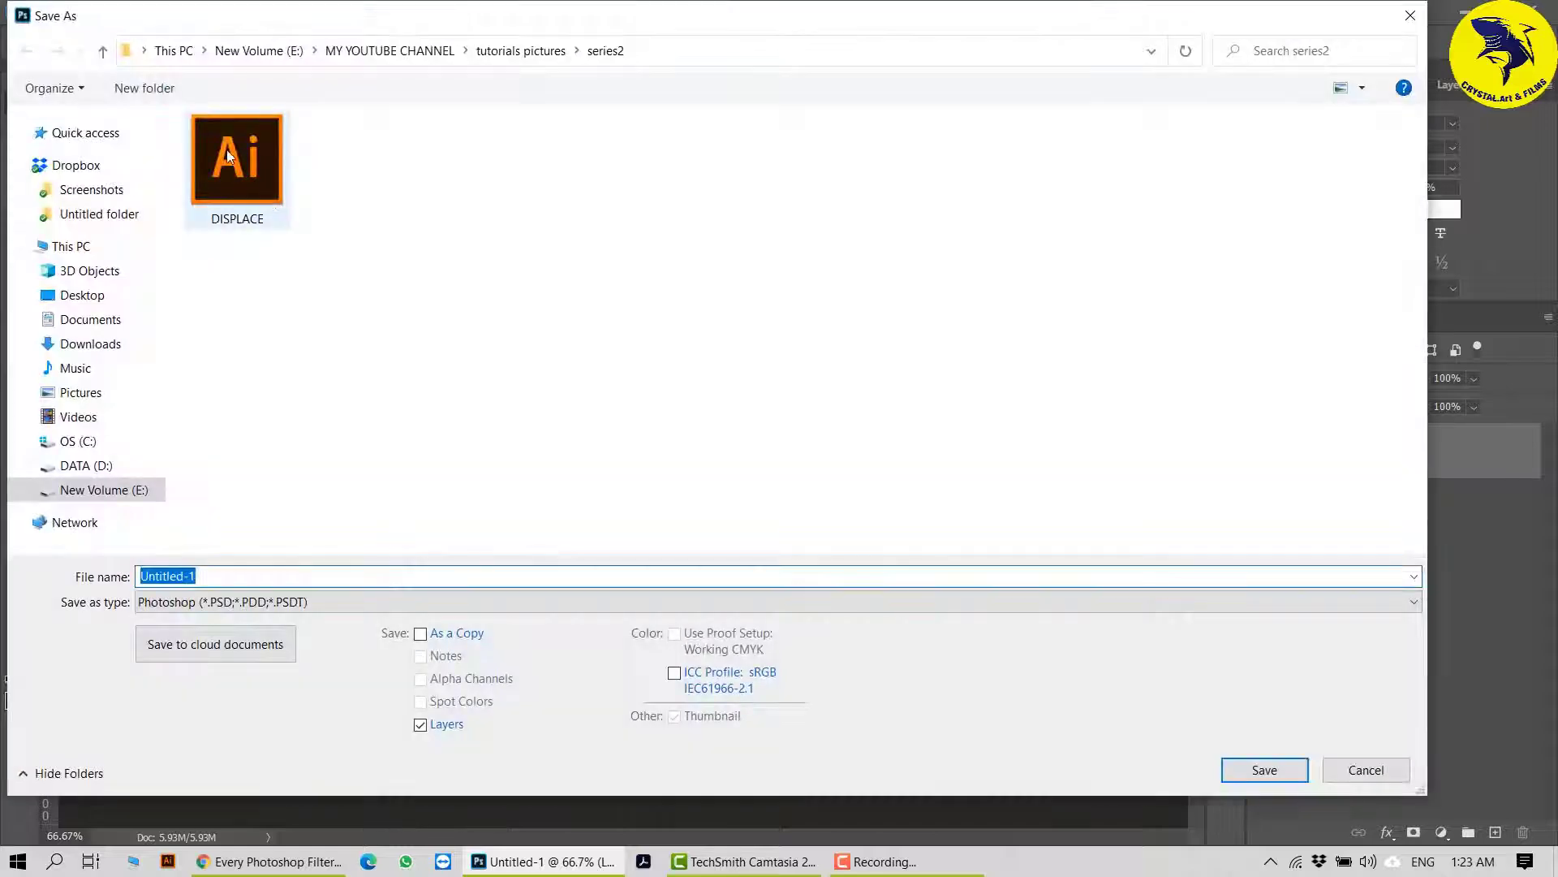
left_click(258, 183)
double_click(255, 576)
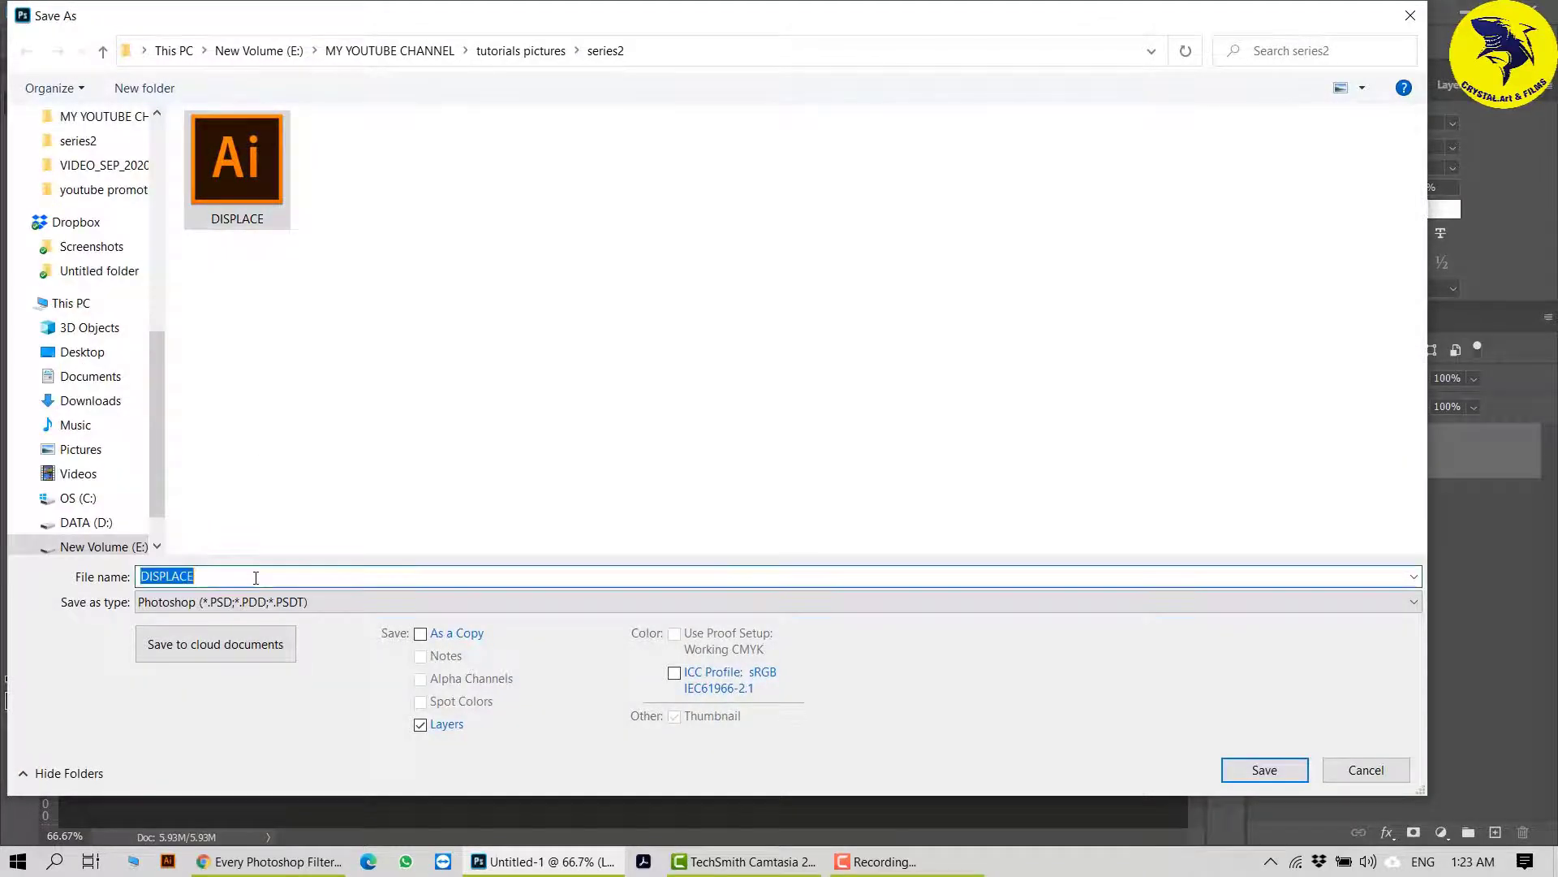
left_click(256, 576)
type("1")
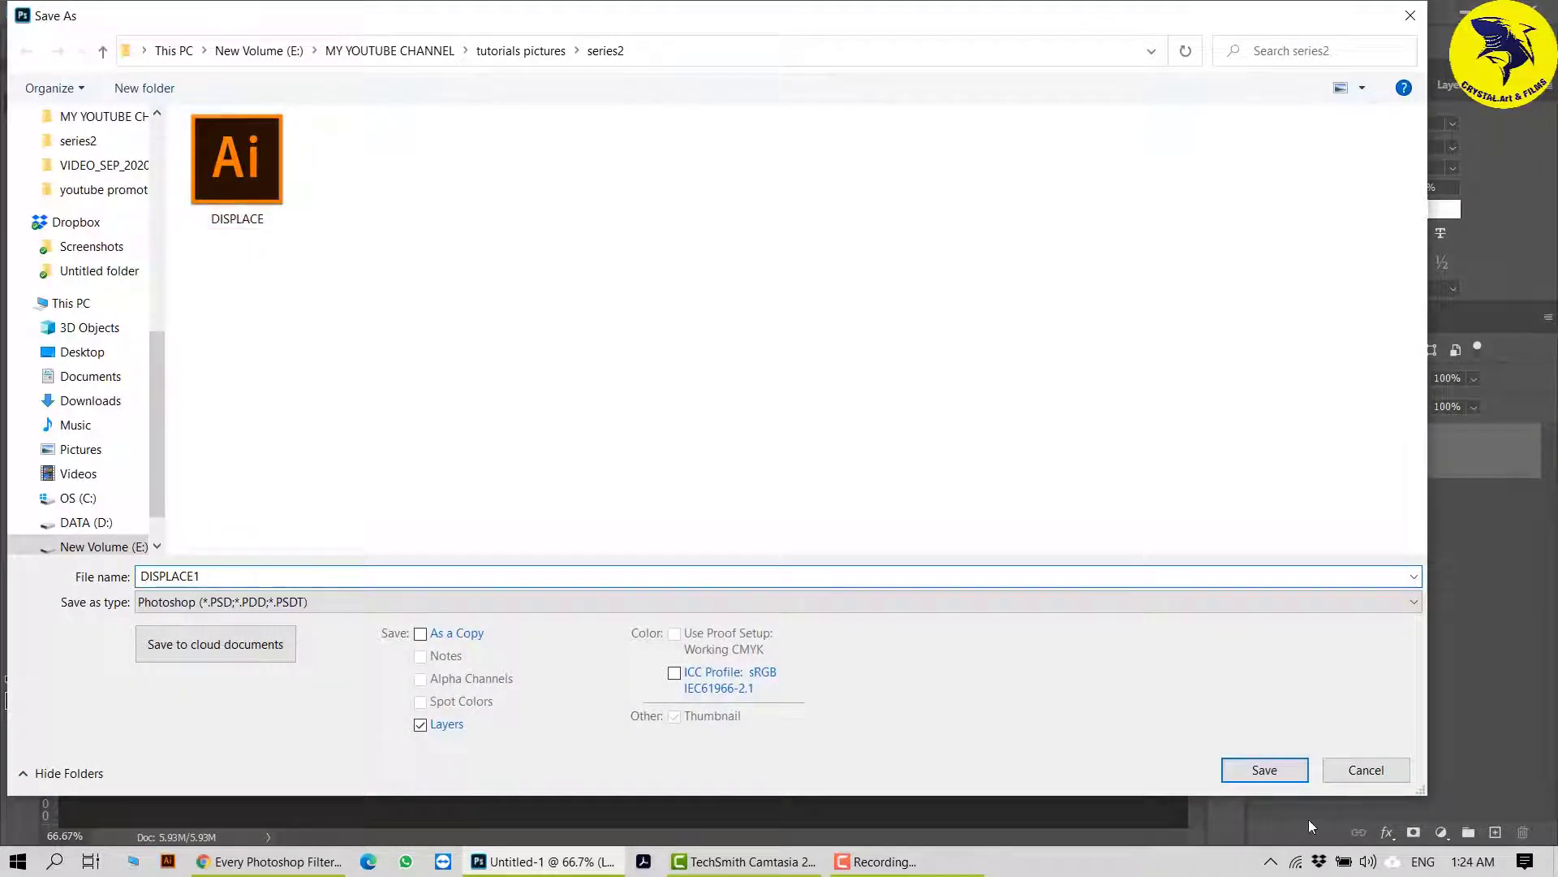
left_click(1257, 771)
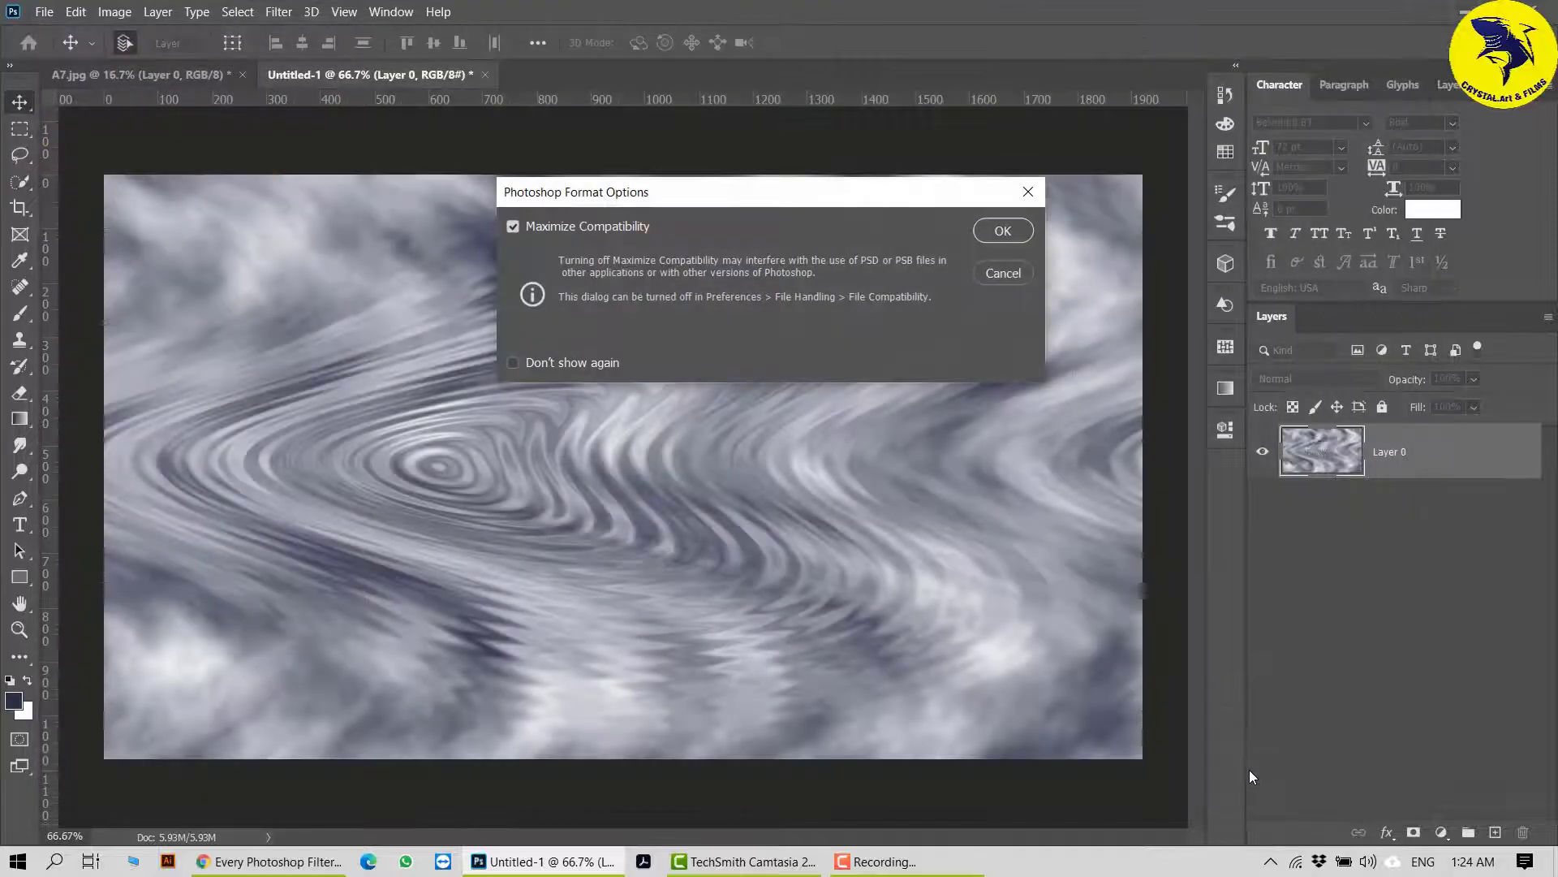
left_click(1004, 230)
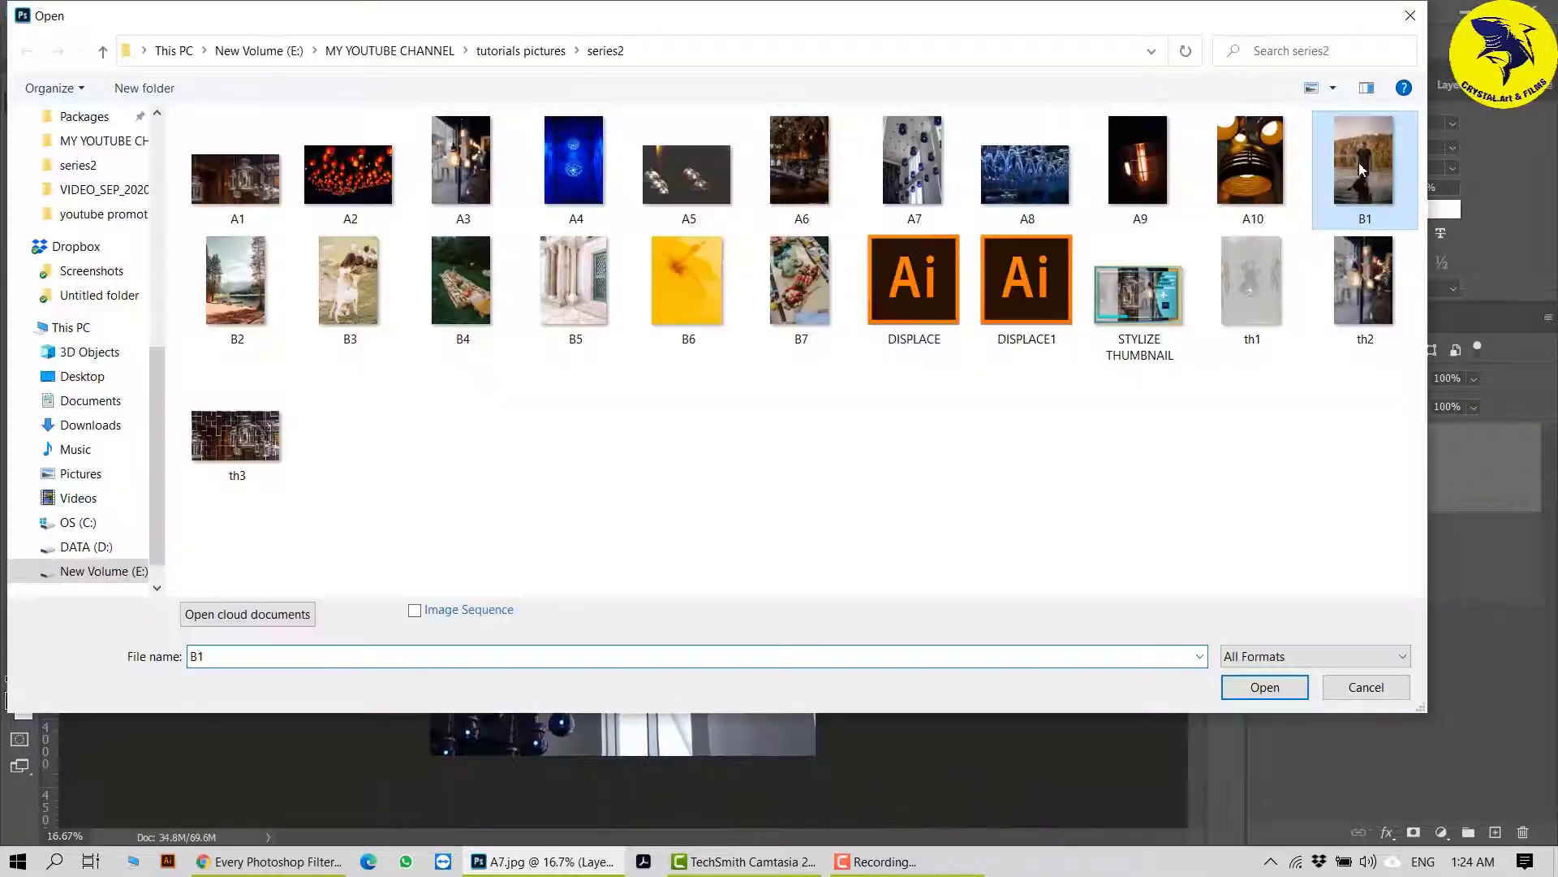
Step: Open the B1 photo from the series2 folder and duplicate its Layer 0
left_click(1259, 686)
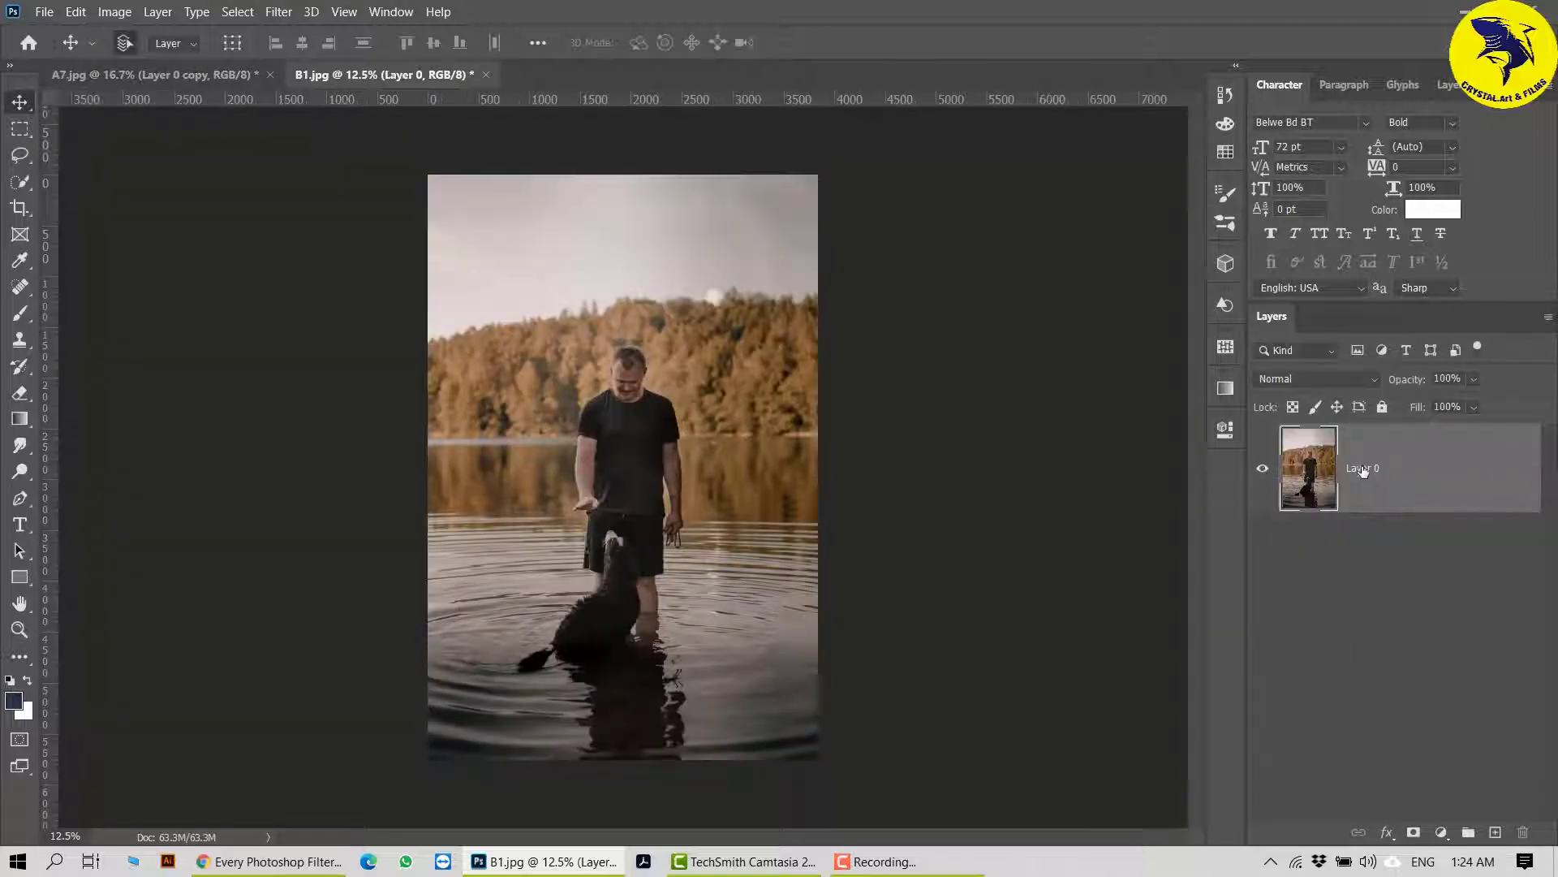
key("ctrl+j")
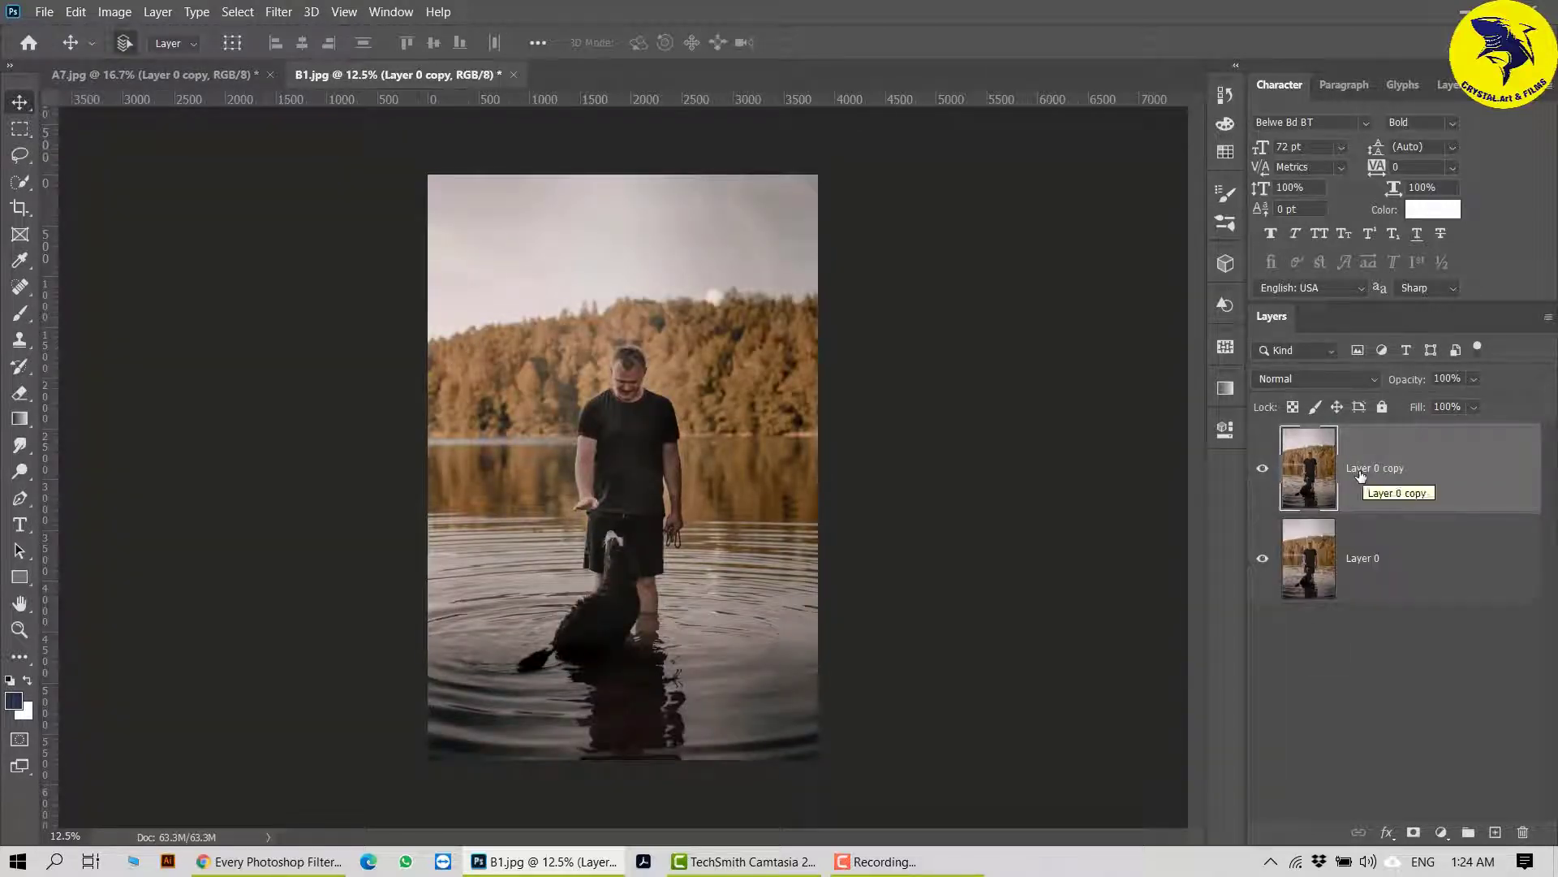
Step: Apply the Displace filter to Layer 0 copy with the existing settings, using DISPLACE1 as the displacement map
left_click(276, 12)
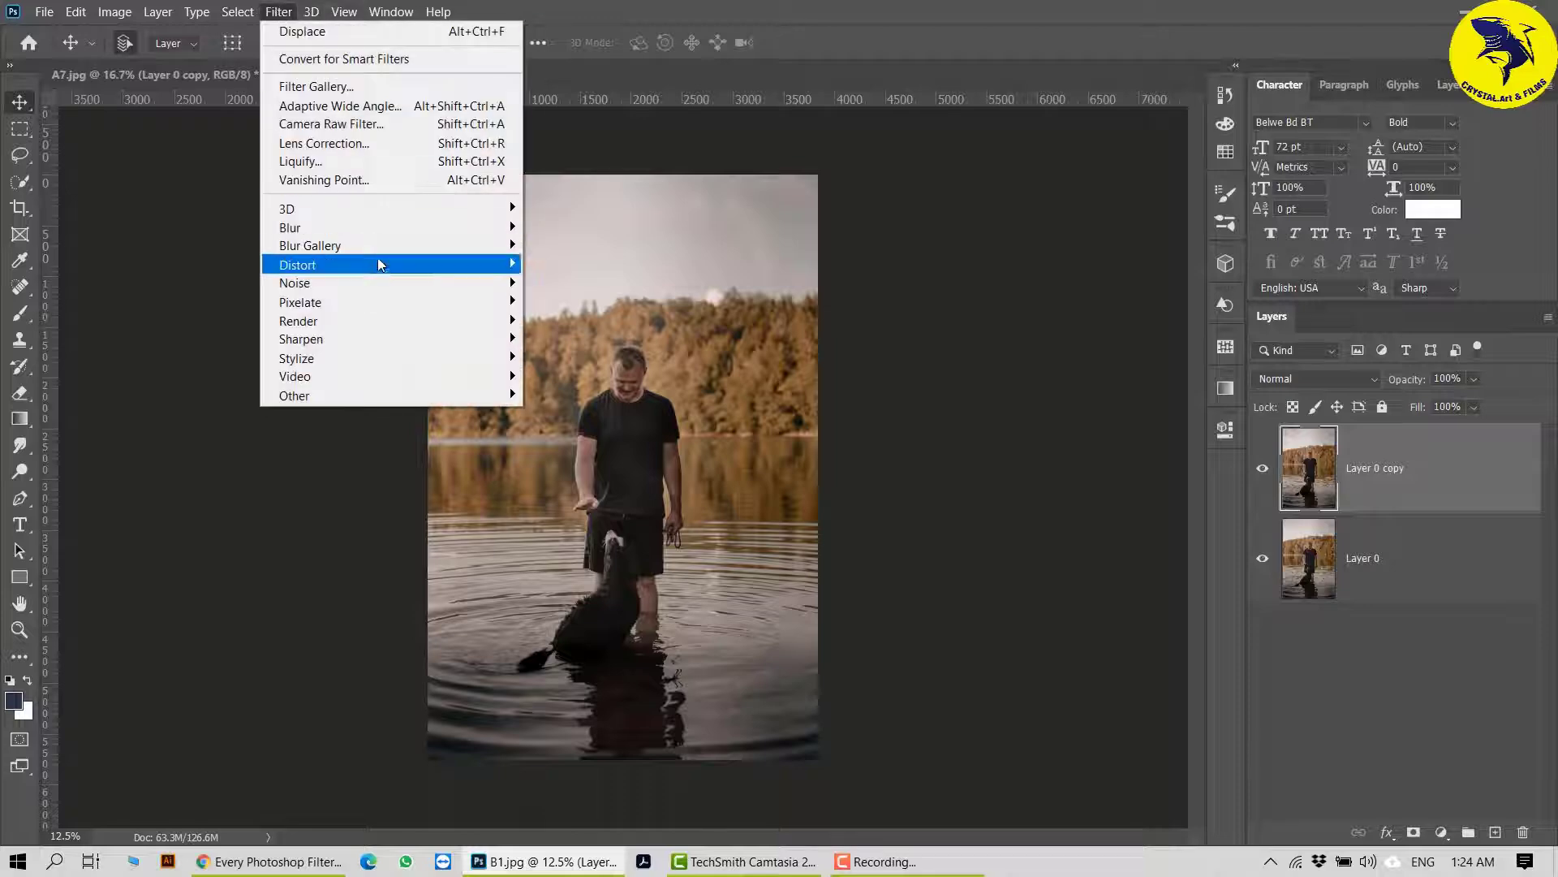
mouse_move(380, 264)
left_click(590, 275)
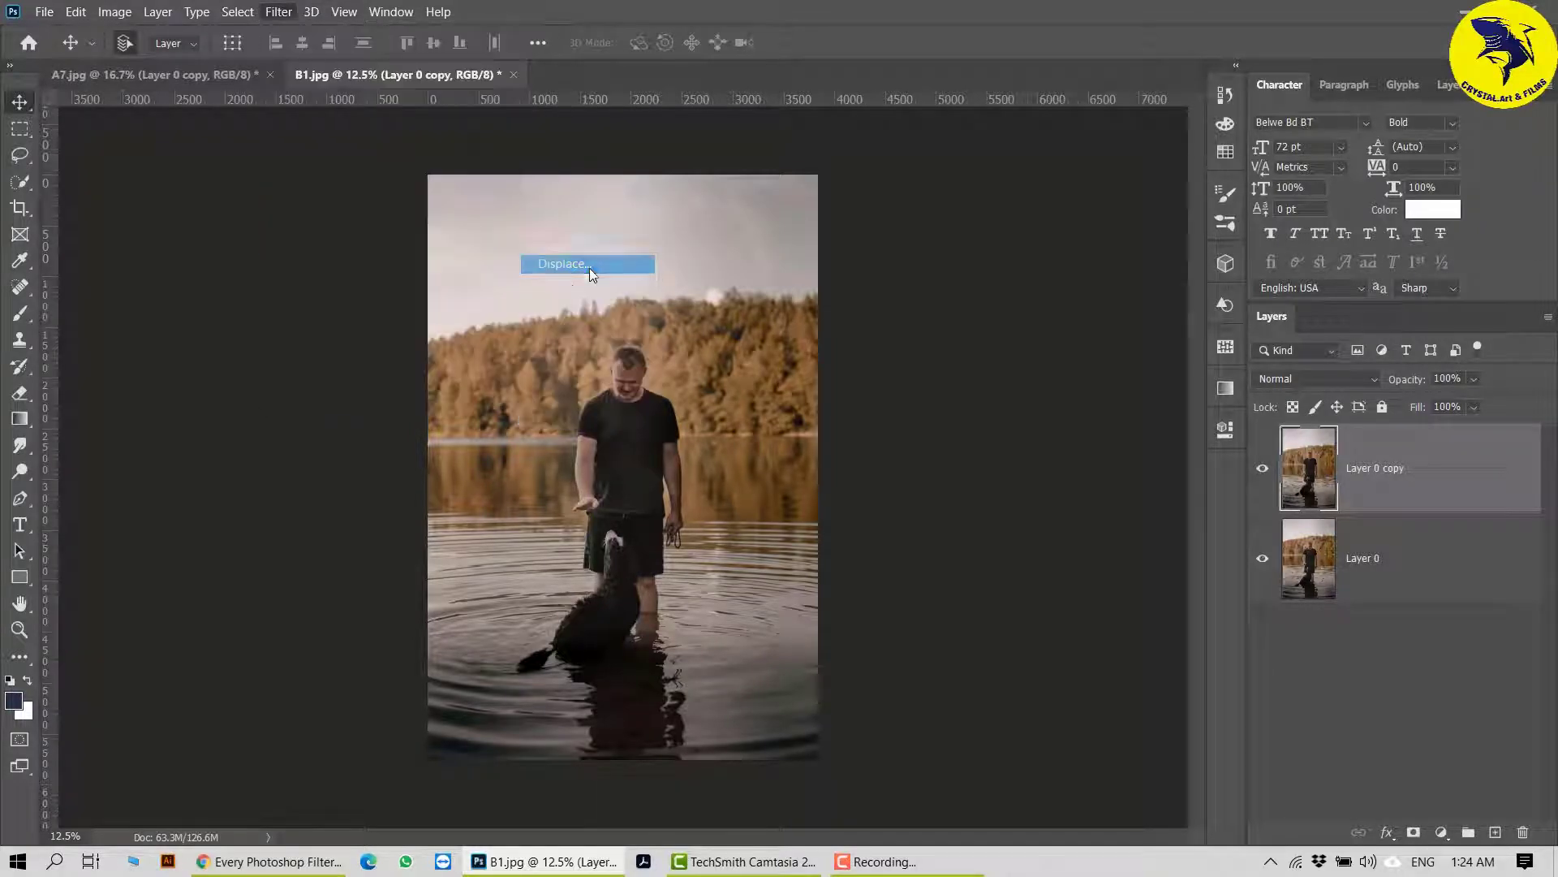
left_click(1161, 248)
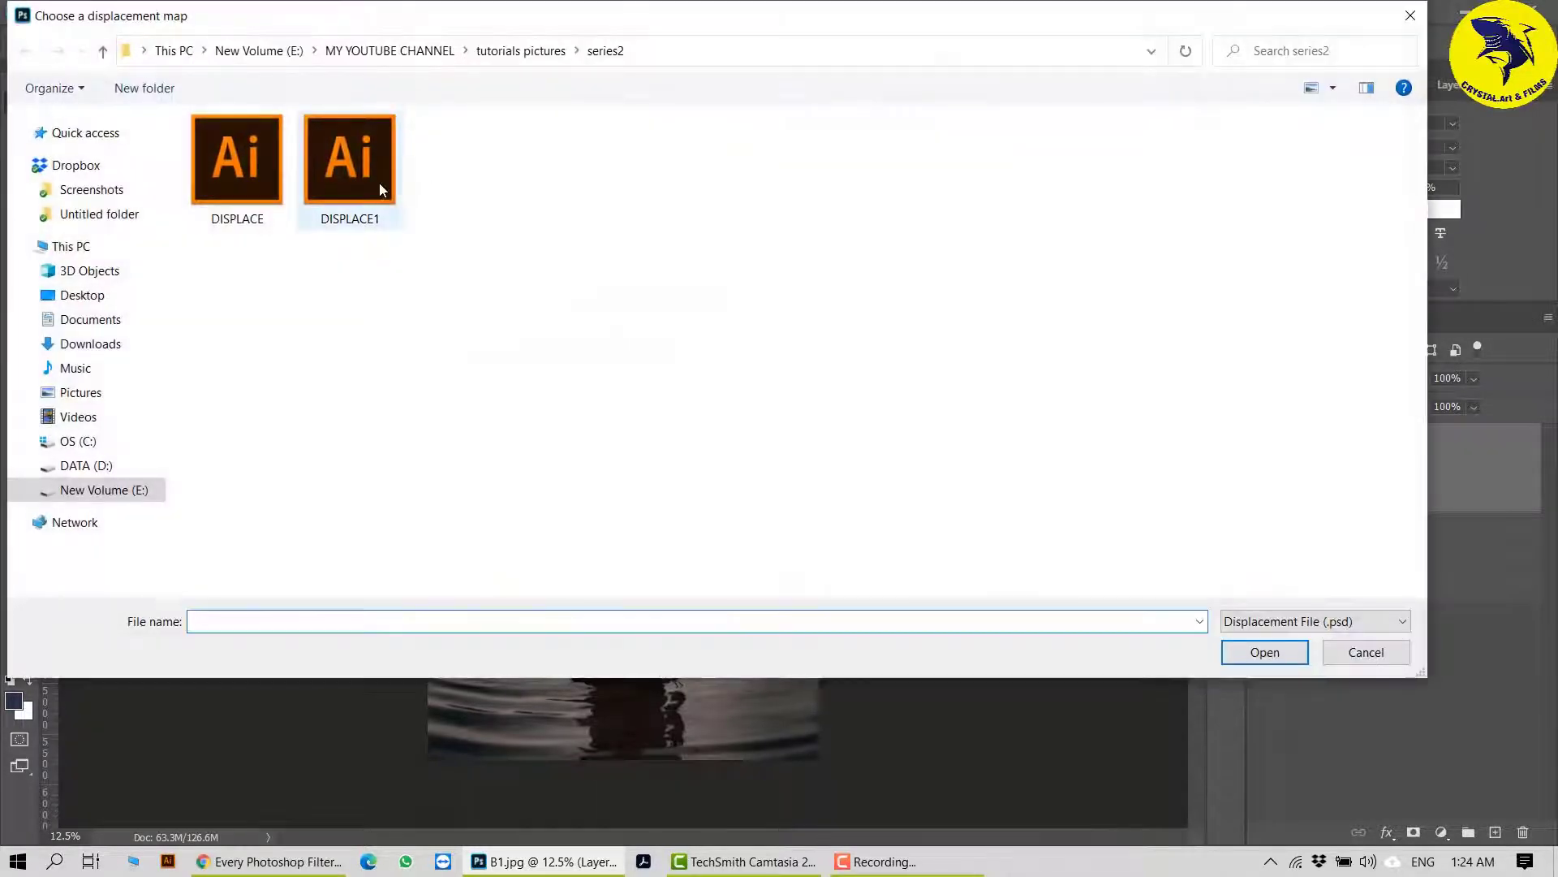
left_click(350, 160)
left_click(1263, 653)
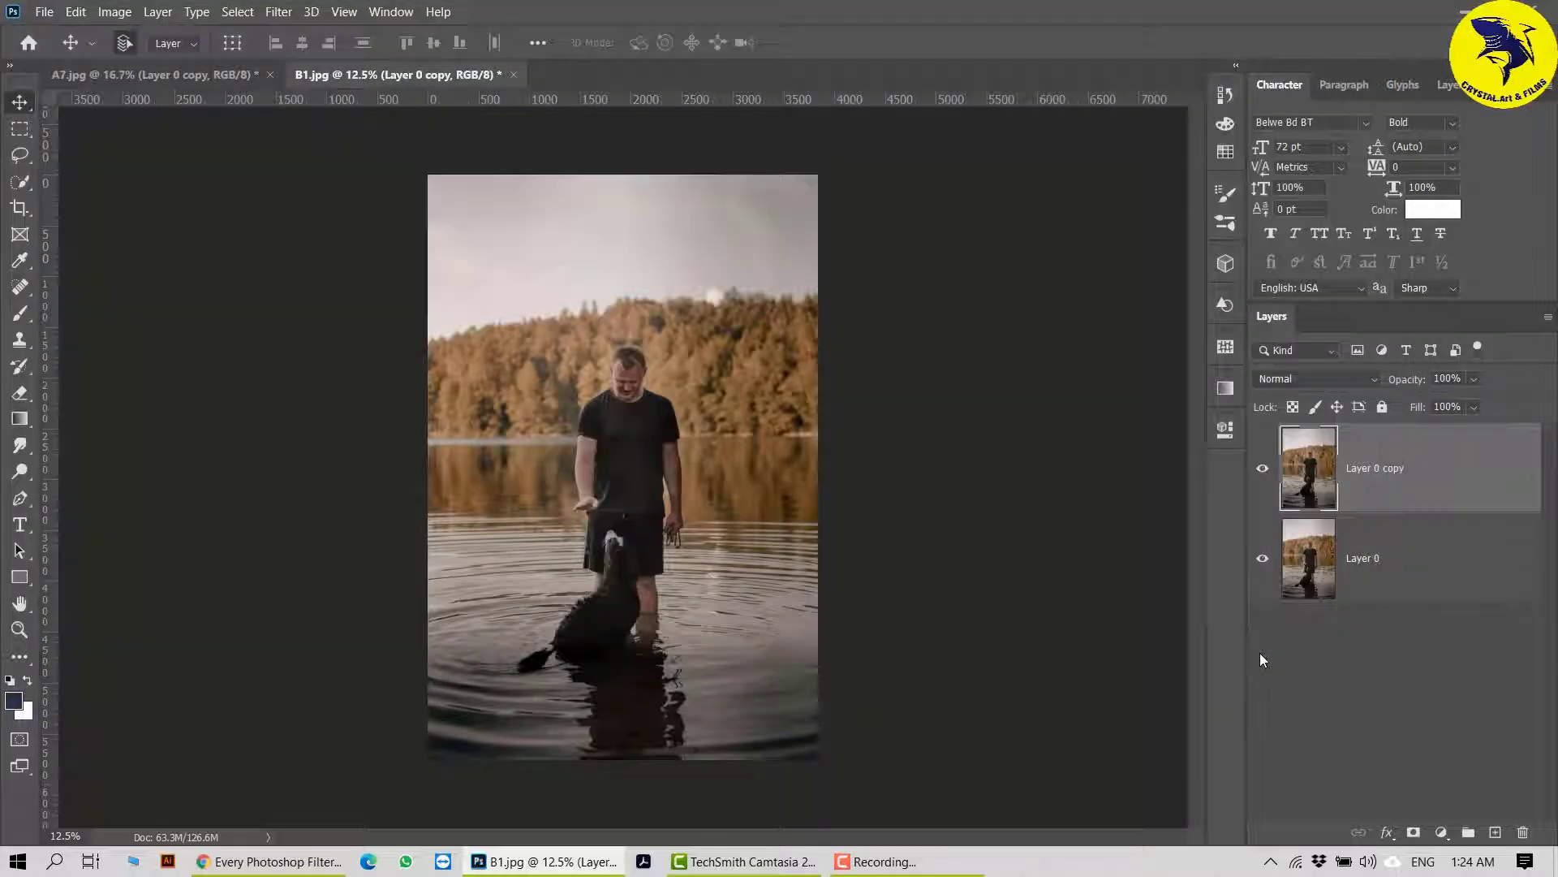
Step: Toggle the visibility of Layer 0 copy to compare the displaced photo with the original, ending with the copy hidden
left_click(1268, 470)
left_click(1268, 470)
left_click(1268, 470)
left_click(1268, 470)
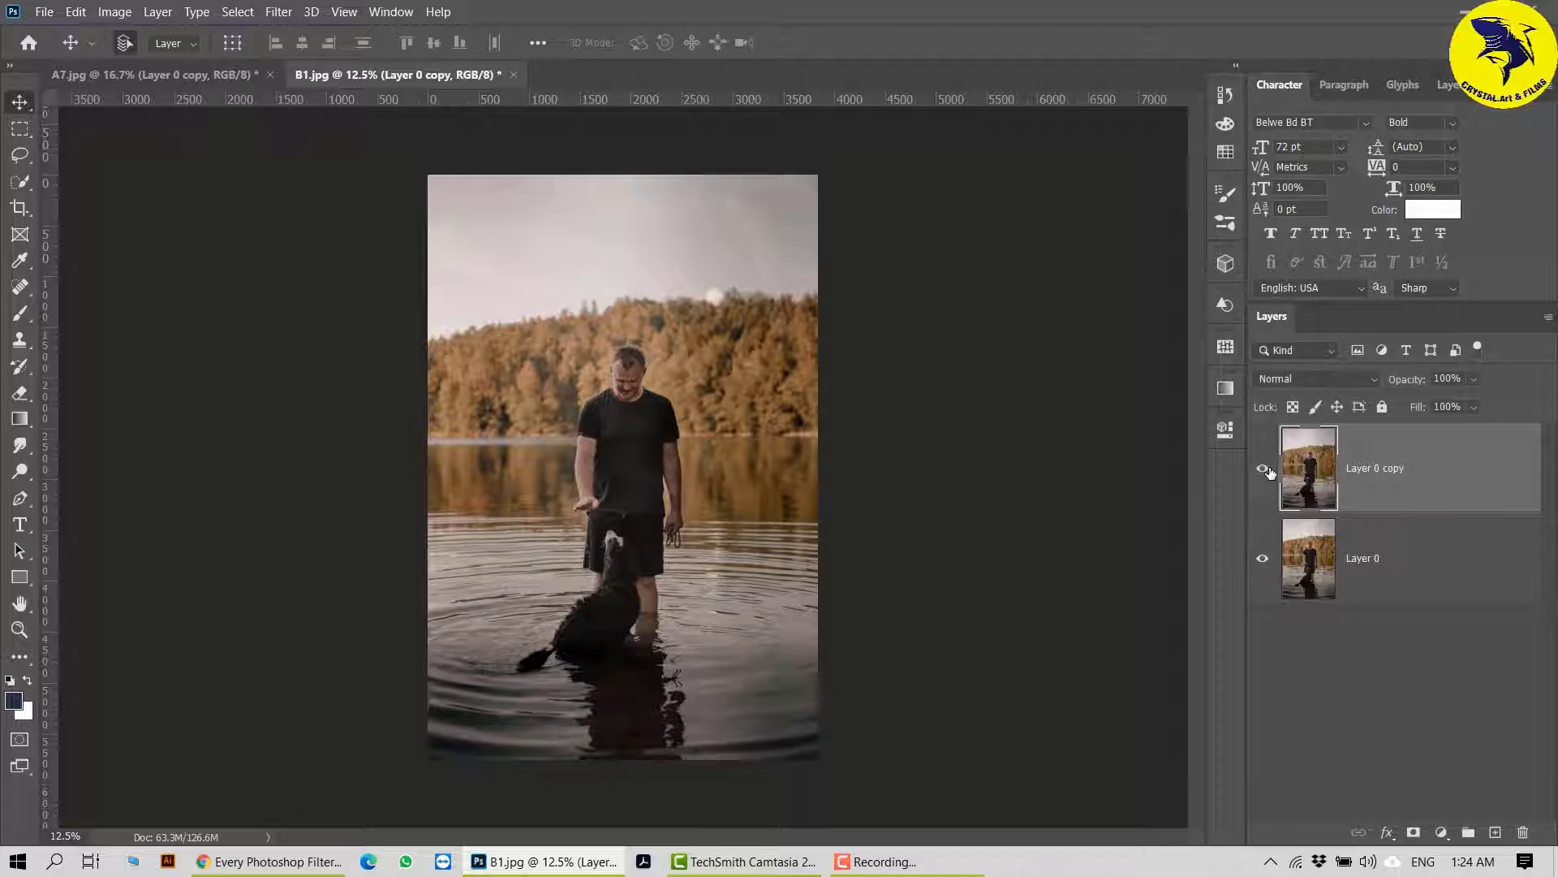
left_click(1268, 470)
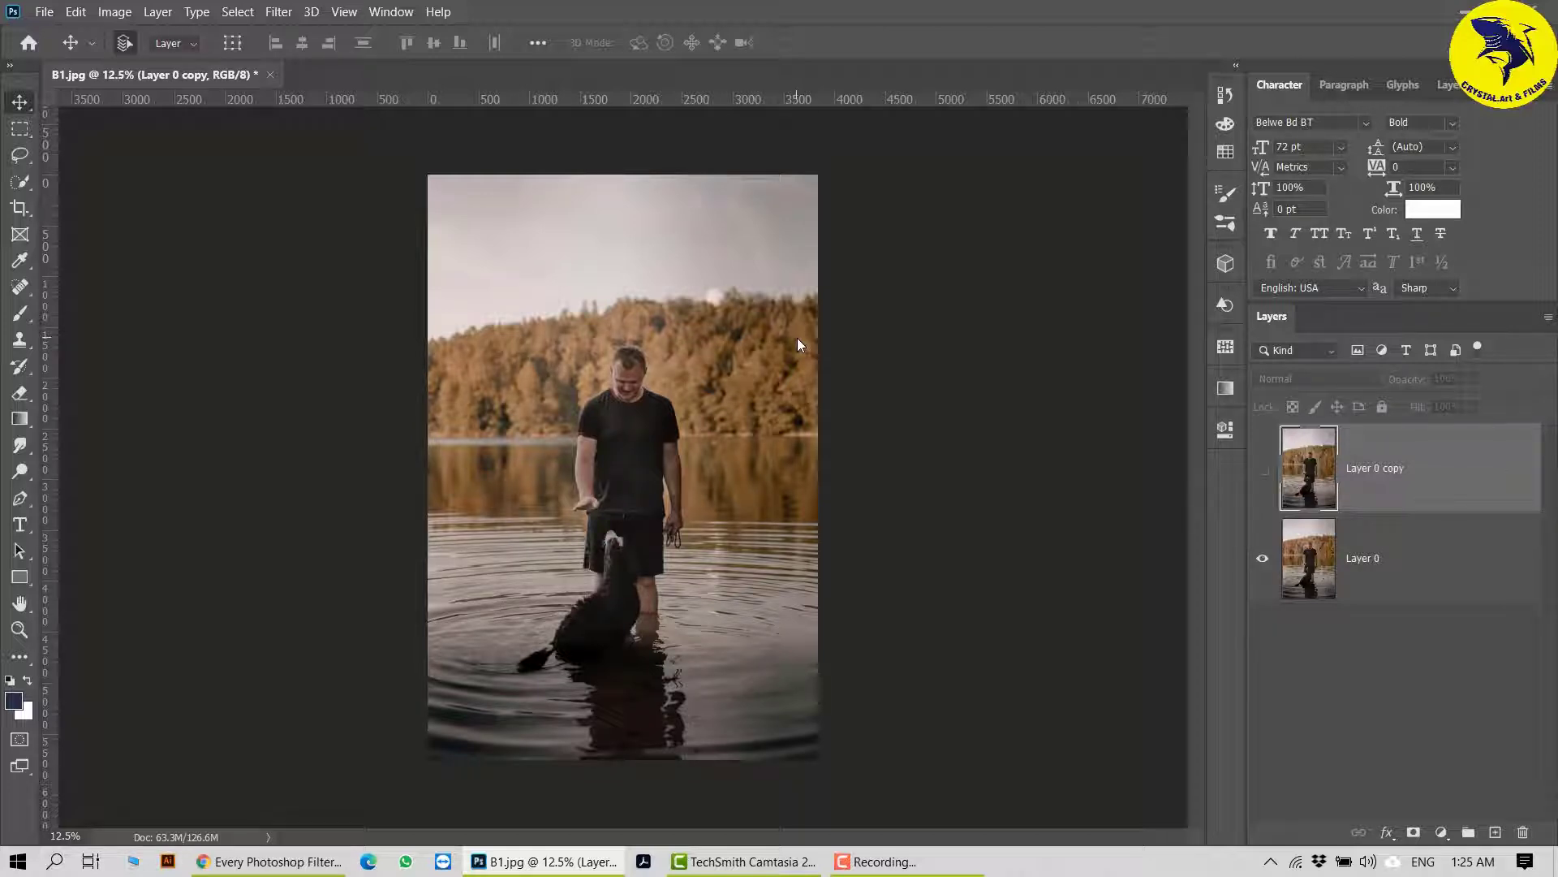
Step: Display the available Distort filters for Layer 0 of the B1 photo
left_click(276, 12)
mouse_move(325, 265)
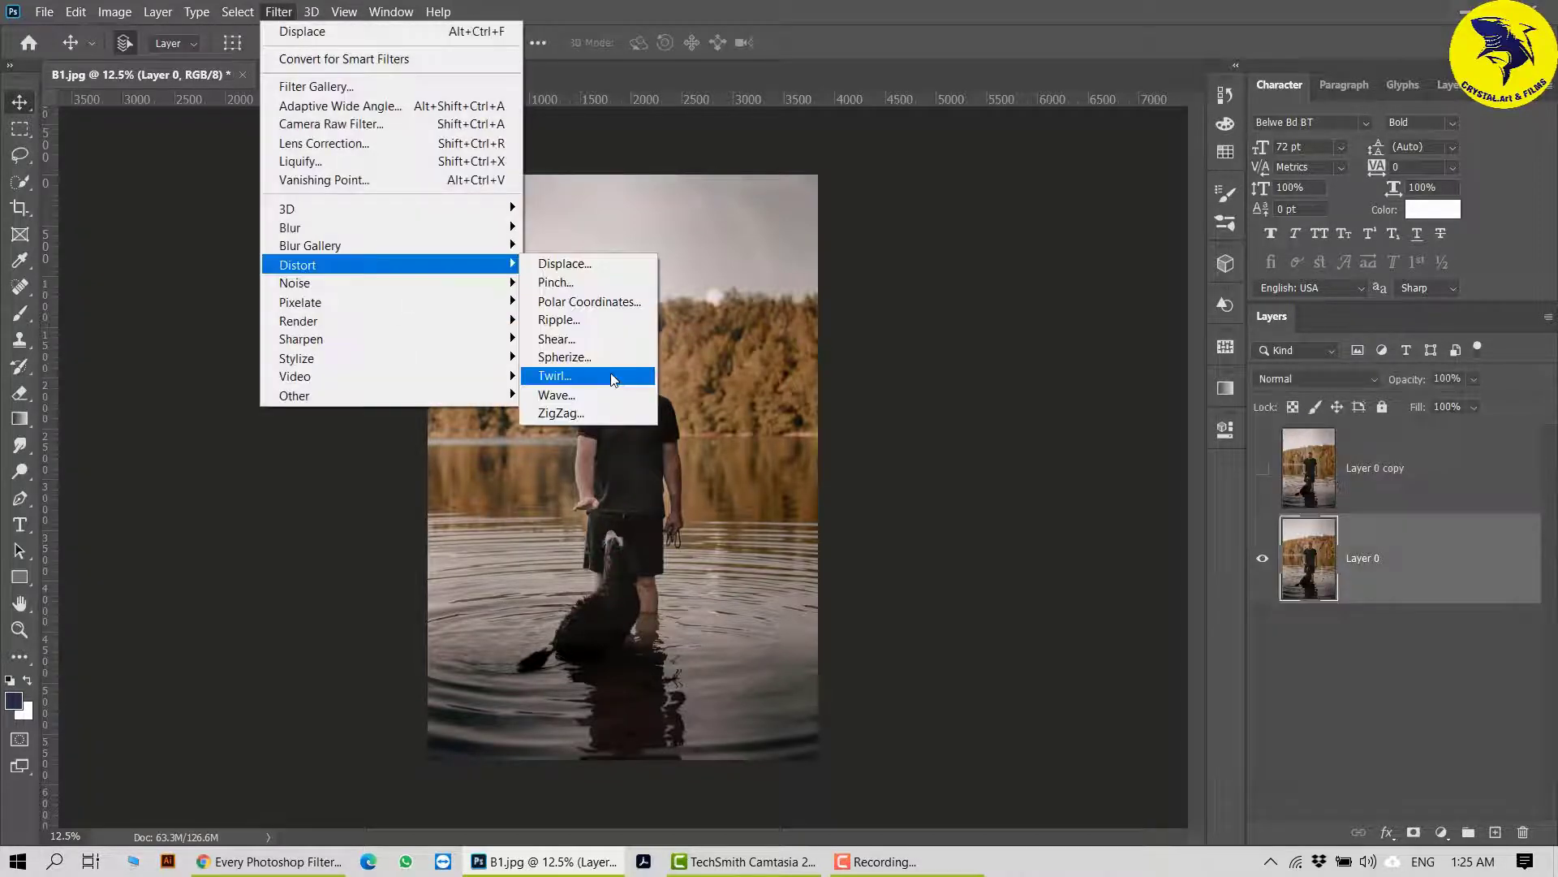